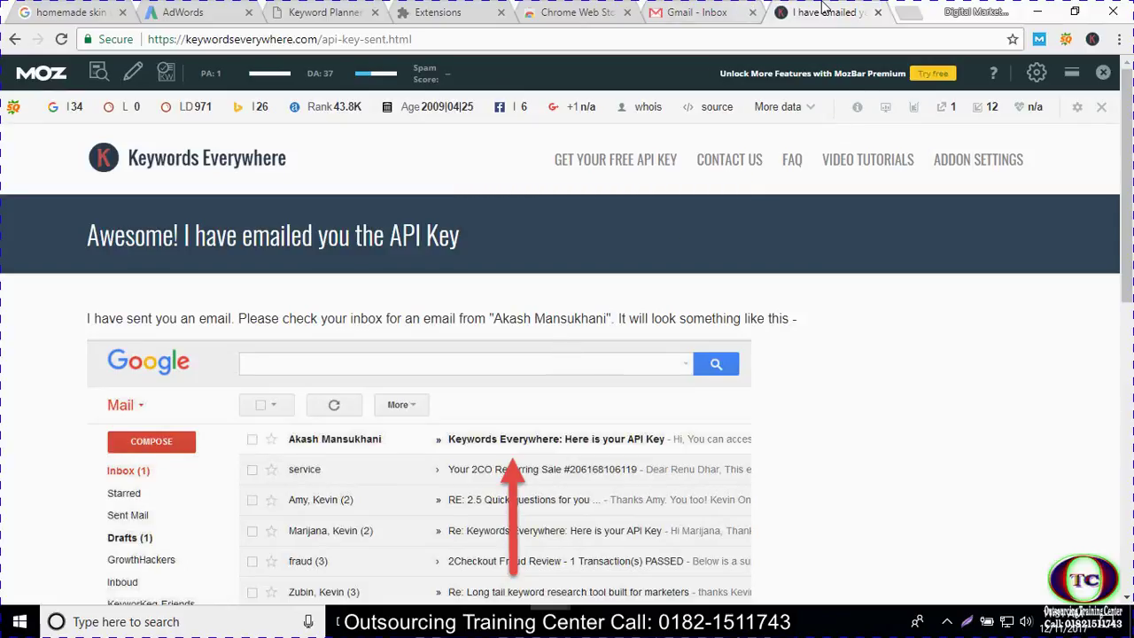
Open the Keywords Everywhere API key email in Gmail and follow its link to the API key page.
left_click(716, 7)
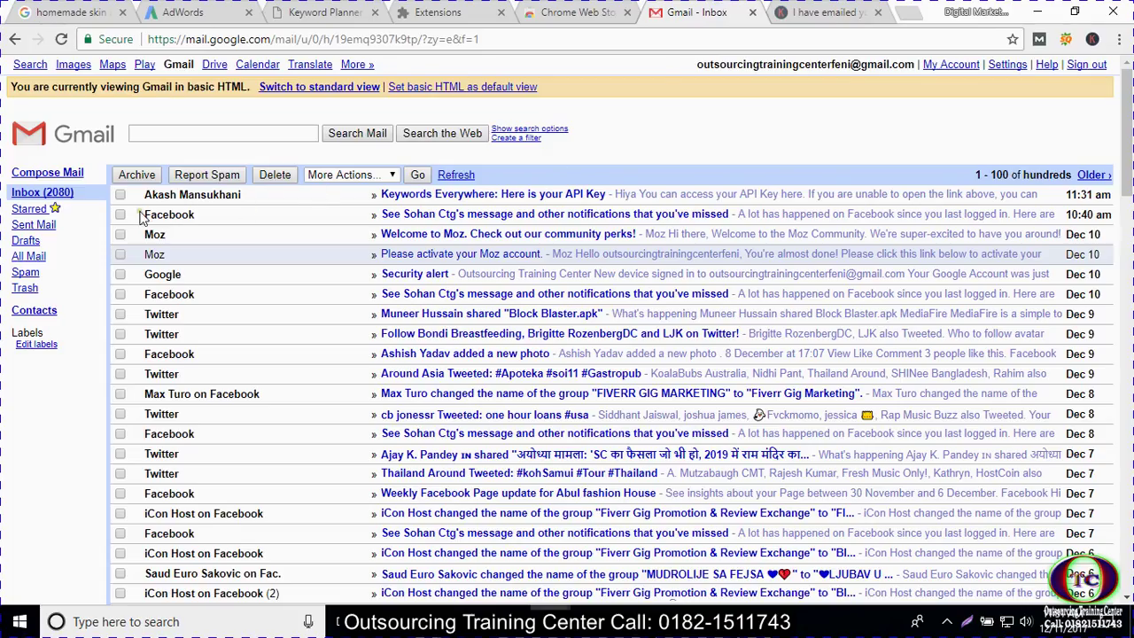
left_click(457, 202)
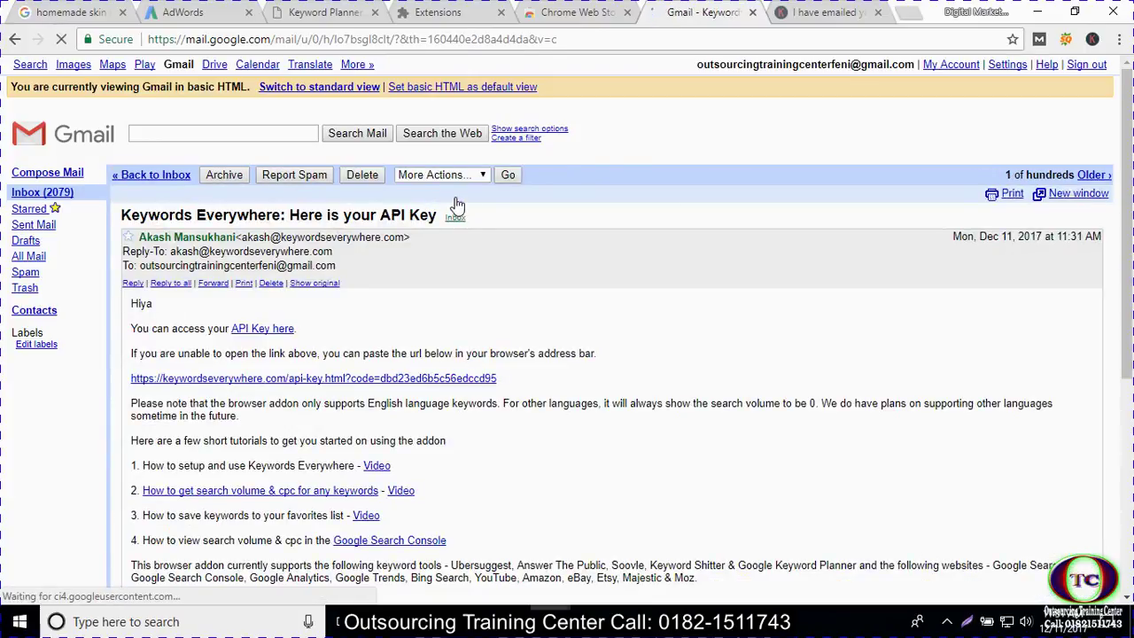
left_click(260, 336)
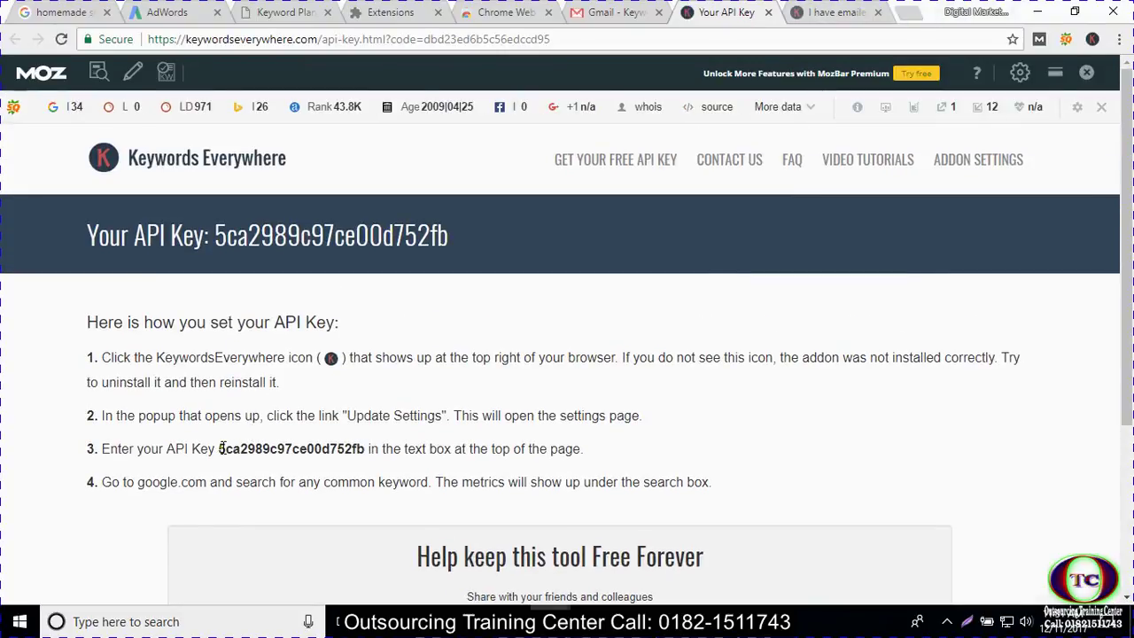
Capture the API key setup instructions, outline the key with a red rectangle, and discard the capture.
left_click(968, 621)
left_click_drag(41, 252, 697, 542)
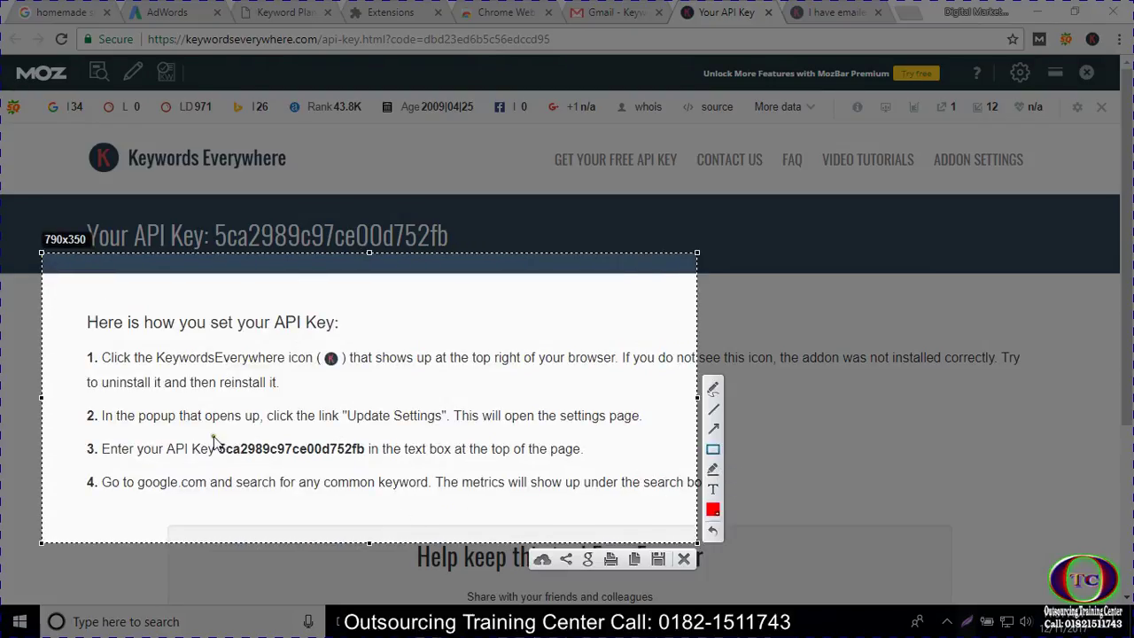
mouse_move(199, 426)
left_mouse_down()
mouse_move(372, 492)
mouse_move(397, 488)
mouse_move(383, 481)
left_mouse_up()
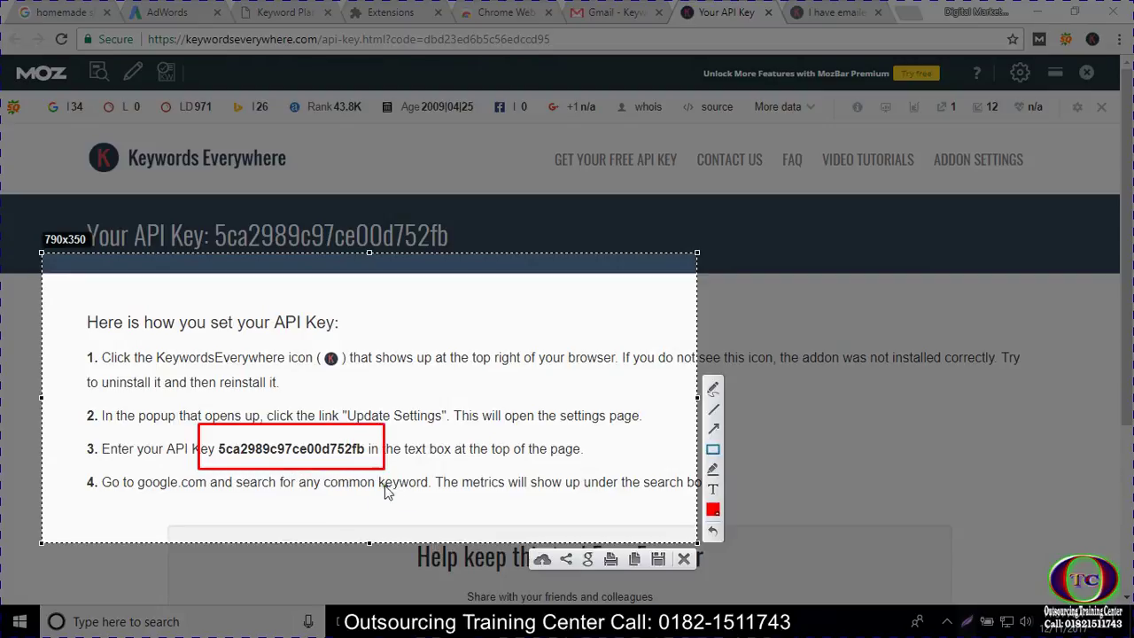
left_click(683, 559)
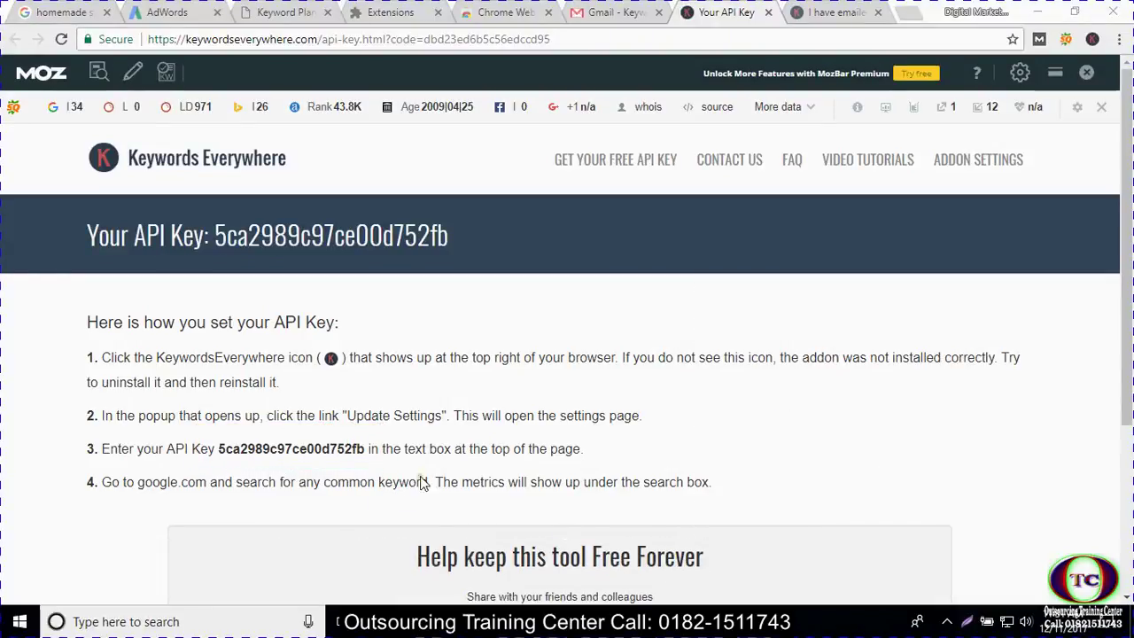
Copy the API key from the setup instructions into the API key field of the Keywords Everywhere extension settings and validate it.
left_click_drag(220, 449, 362, 454)
key("ctrl+c")
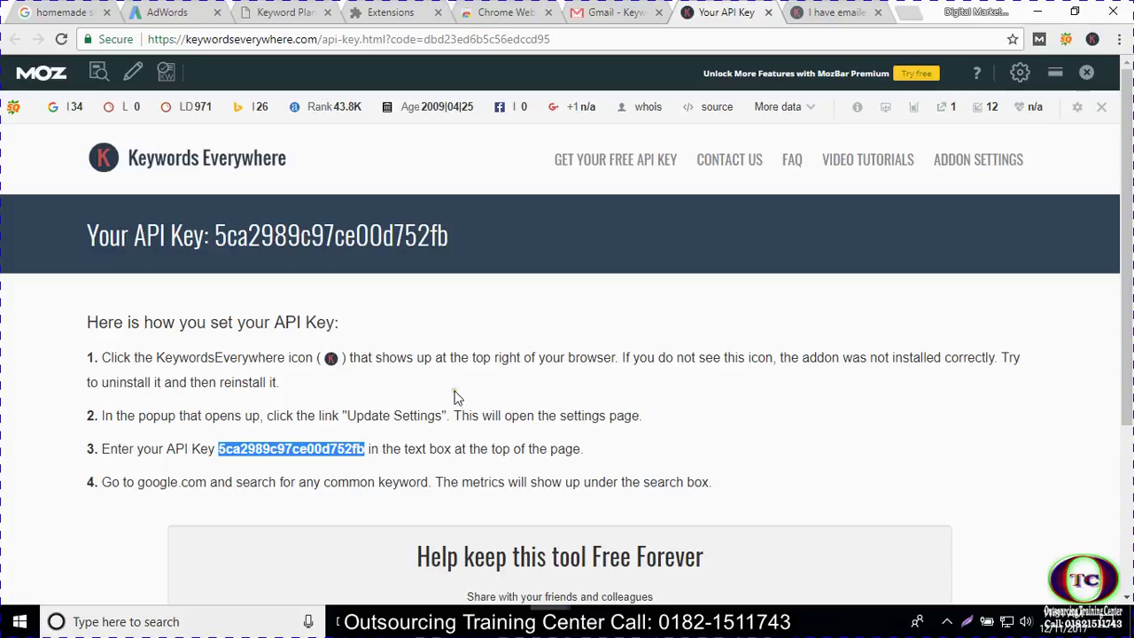
left_click(1093, 40)
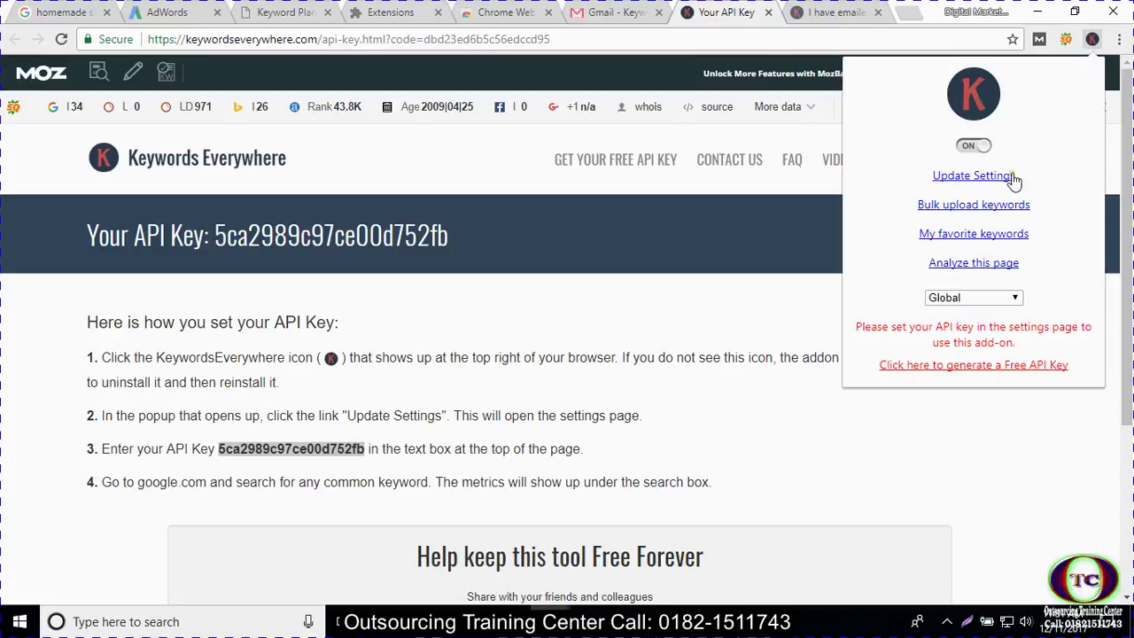
left_click(973, 177)
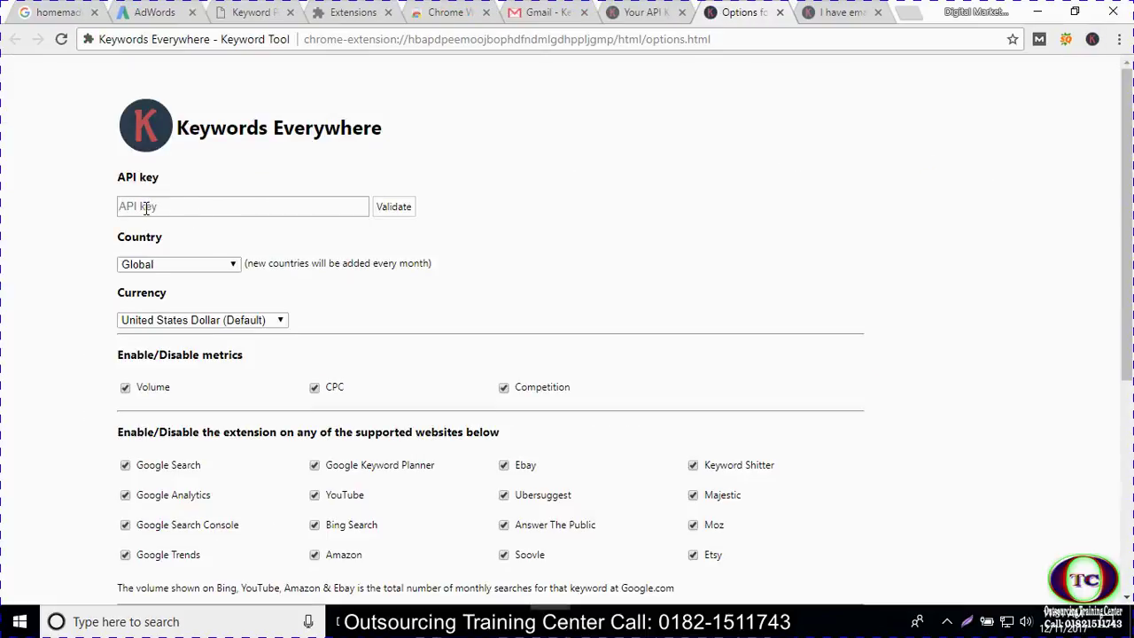
left_click(185, 207)
key("ctrl+v")
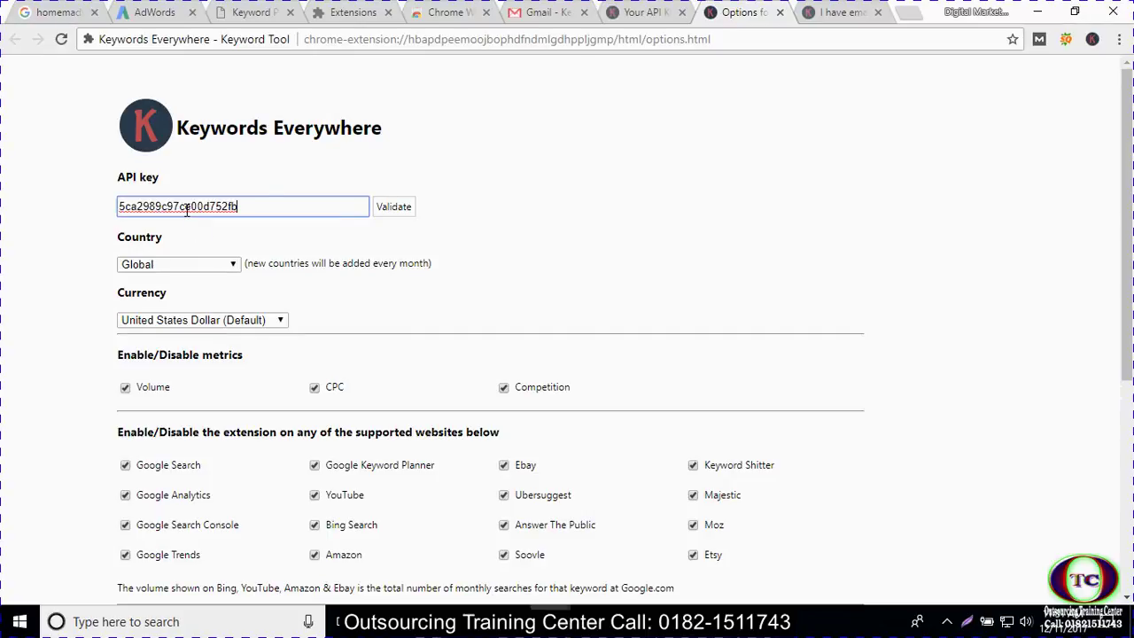
left_click(397, 211)
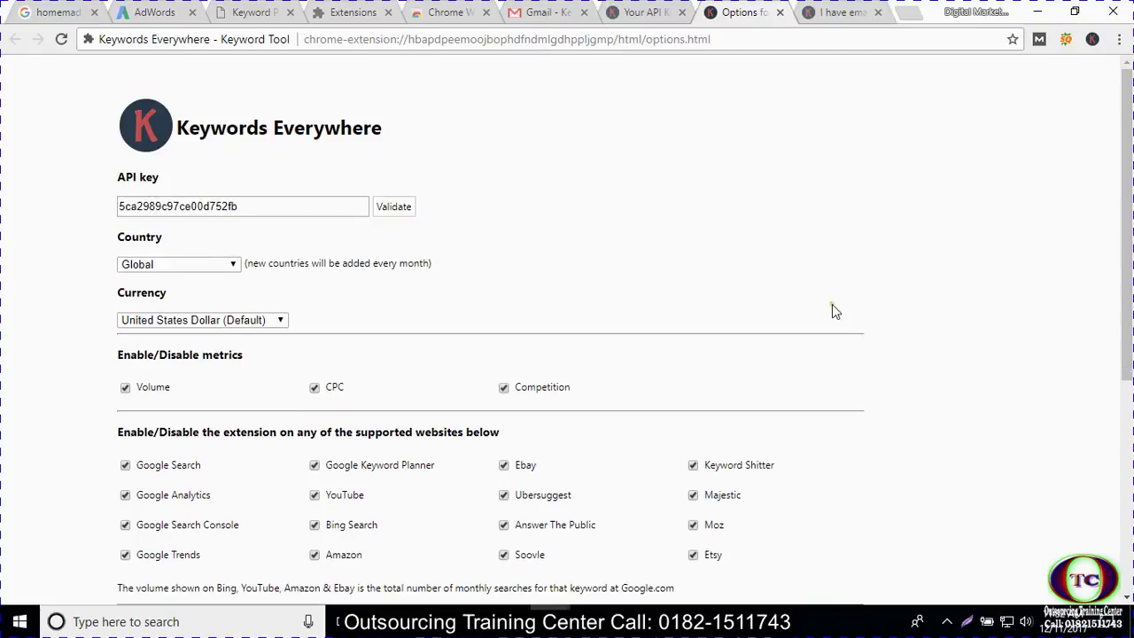
Set the Highlight Volume threshold to 500 in the highlight metrics settings.
scroll(369, 423, "down", 3)
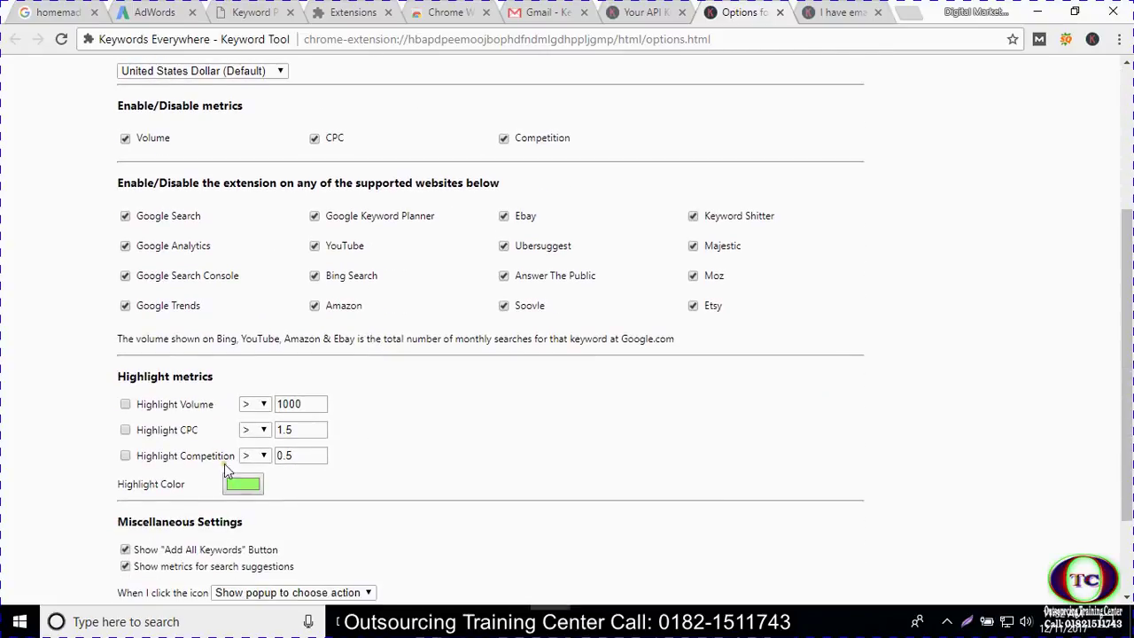
left_click(292, 404)
left_click_drag(312, 405, 213, 410)
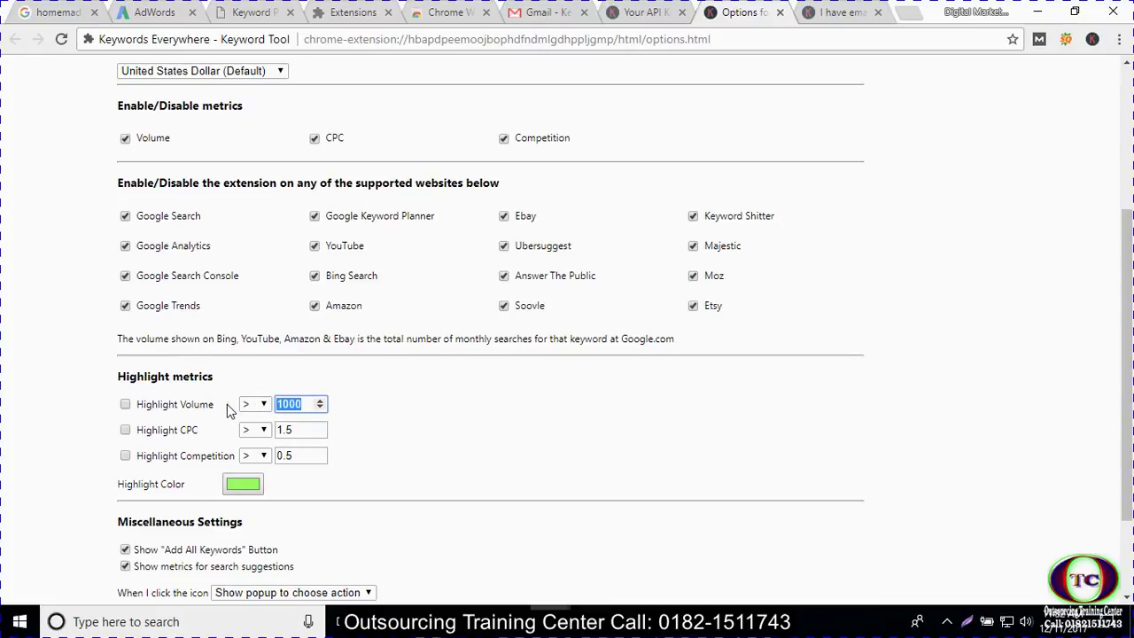
type("500")
left_click(355, 417)
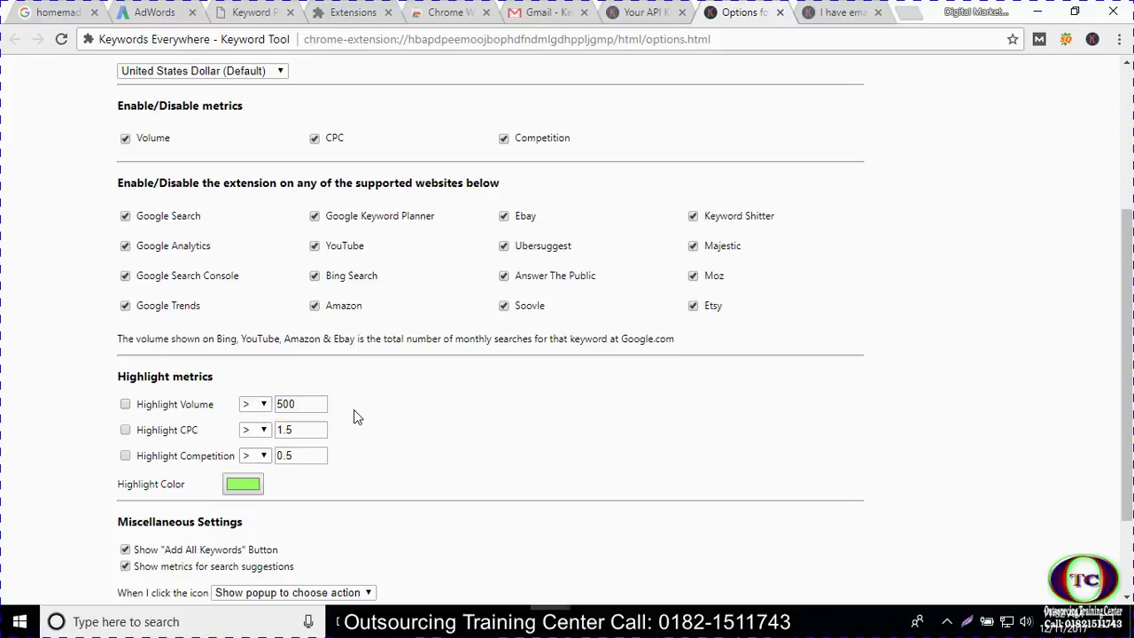
Disable the Competition metric in the extension settings, leaving Volume and CPC enabled.
scroll(218, 493, "down", 3)
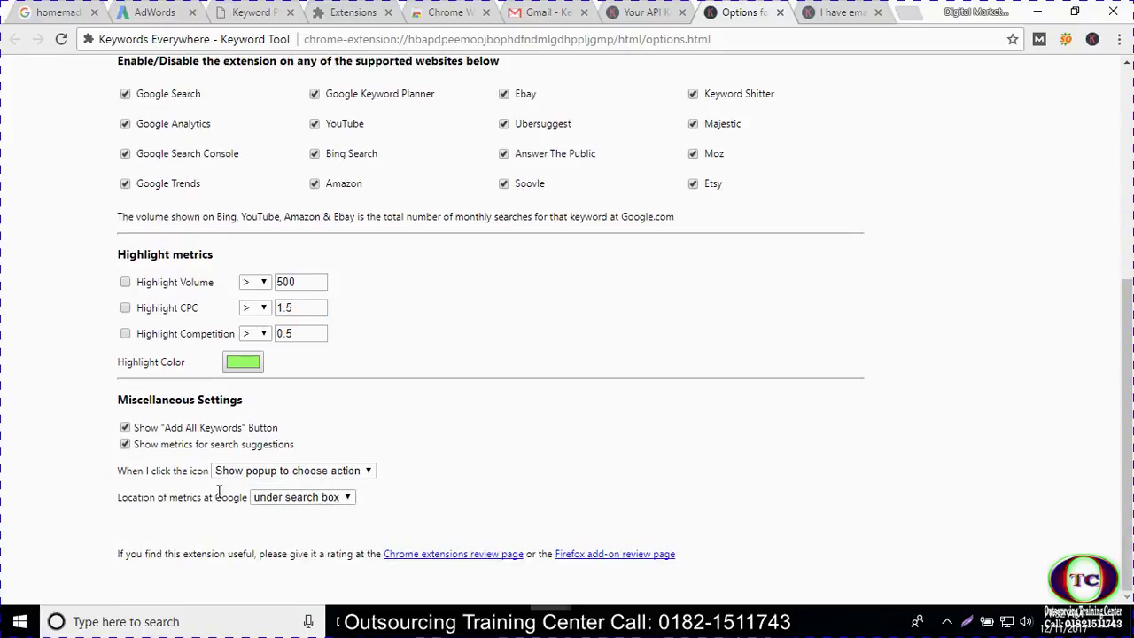
scroll(646, 263, "up", 3)
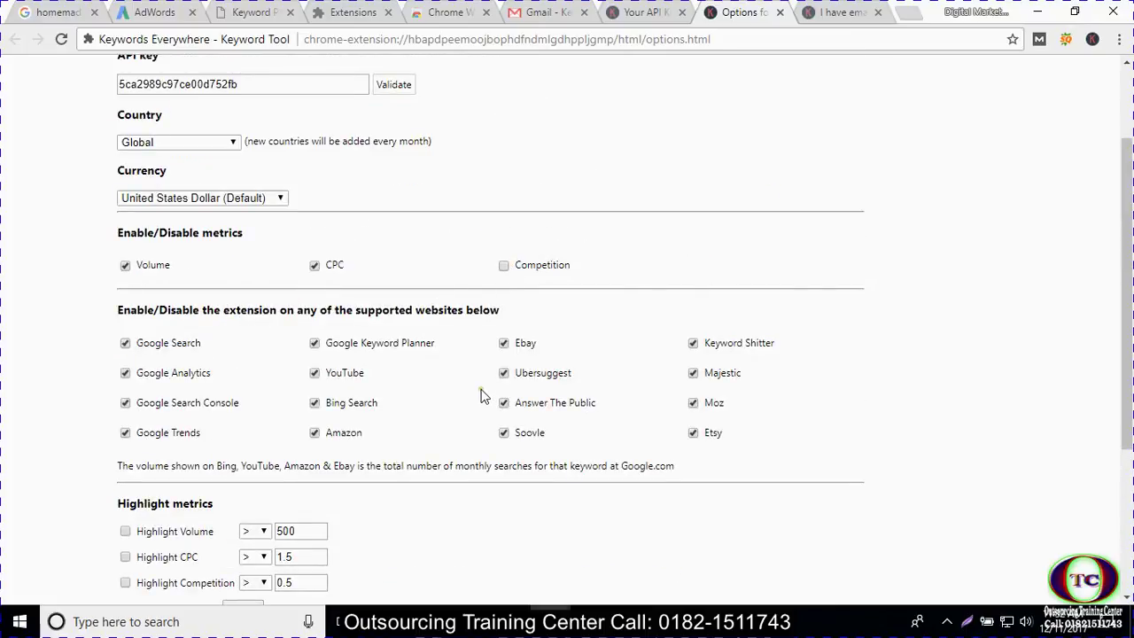
left_click(315, 267)
left_click(314, 267)
scroll(615, 282, "up", 2)
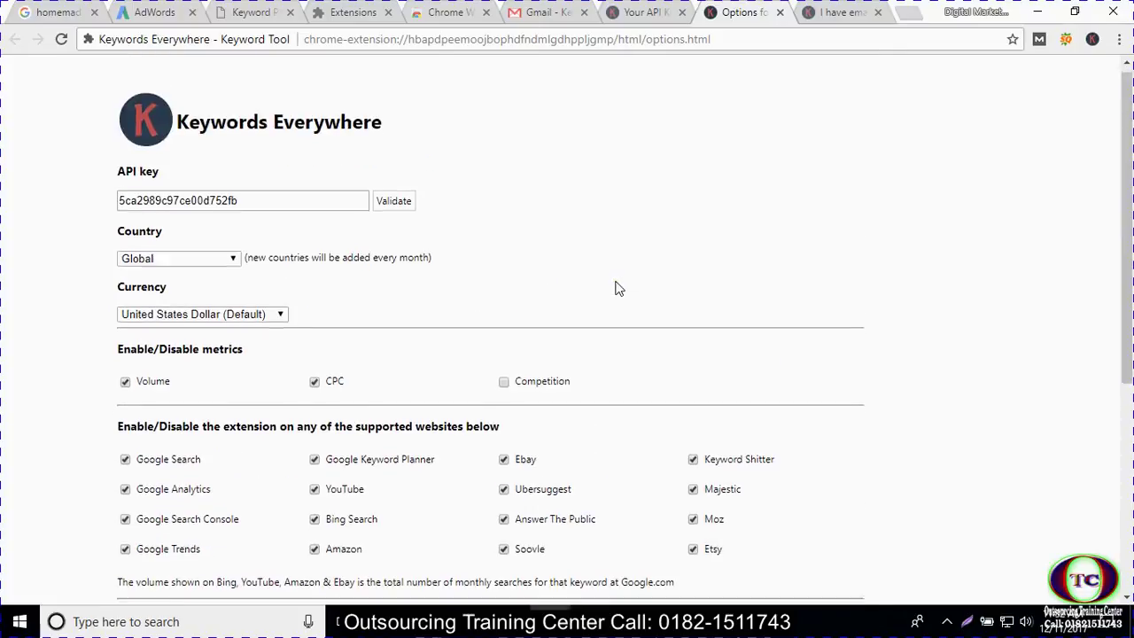
scroll(615, 286, "down", 4)
scroll(607, 310, "up", 2)
scroll(608, 310, "up", 2)
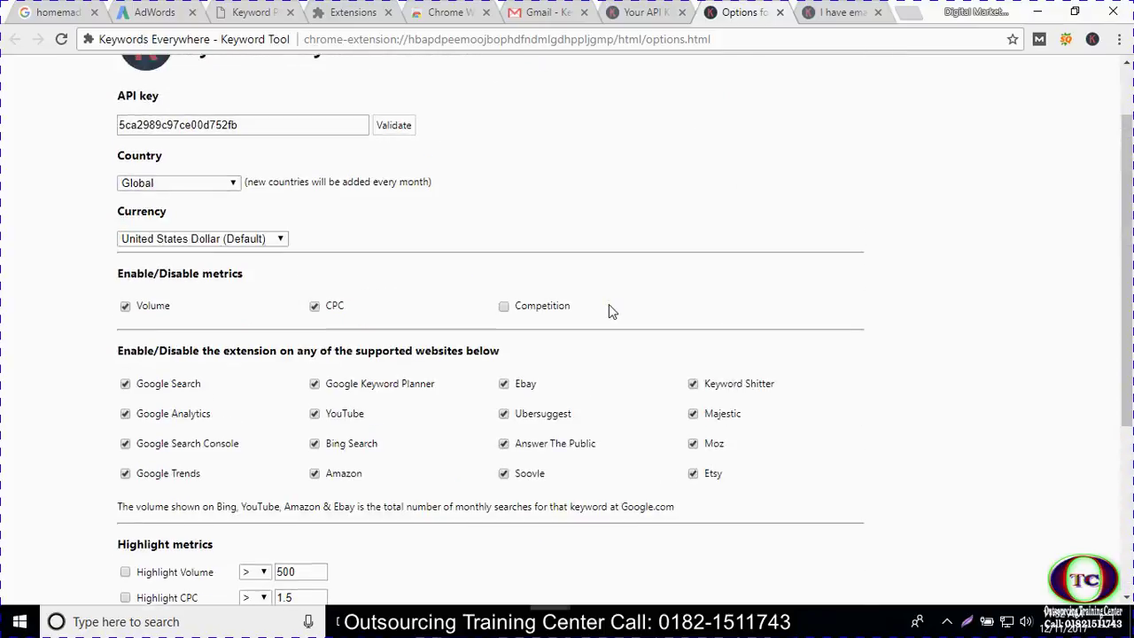
Close the extension settings, the API key confirmation page and the API key page.
left_click(779, 12)
left_click(779, 12)
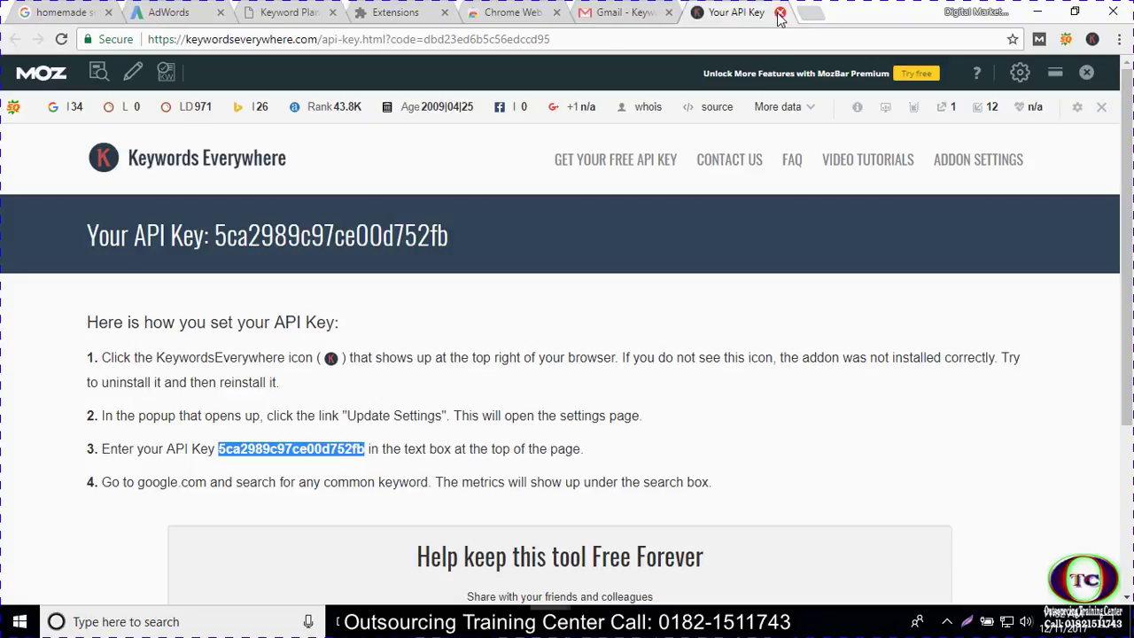
left_click(780, 12)
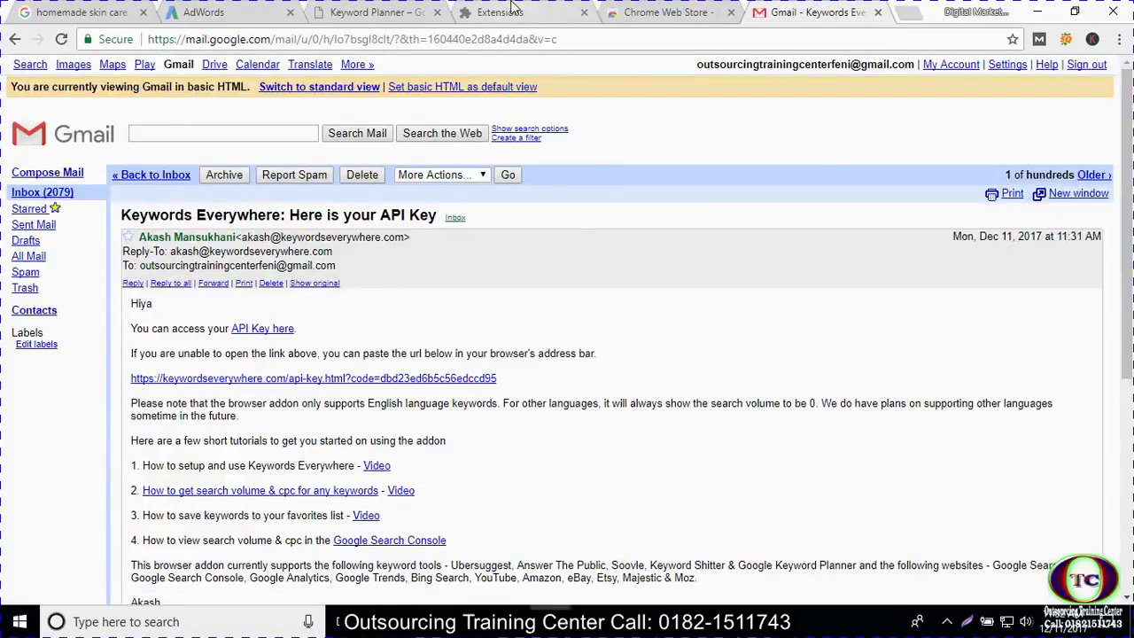
Try to download the keyword ideas for "homemade skin care tips" from Keyword Planner in Excel CSV format.
left_click(234, 14)
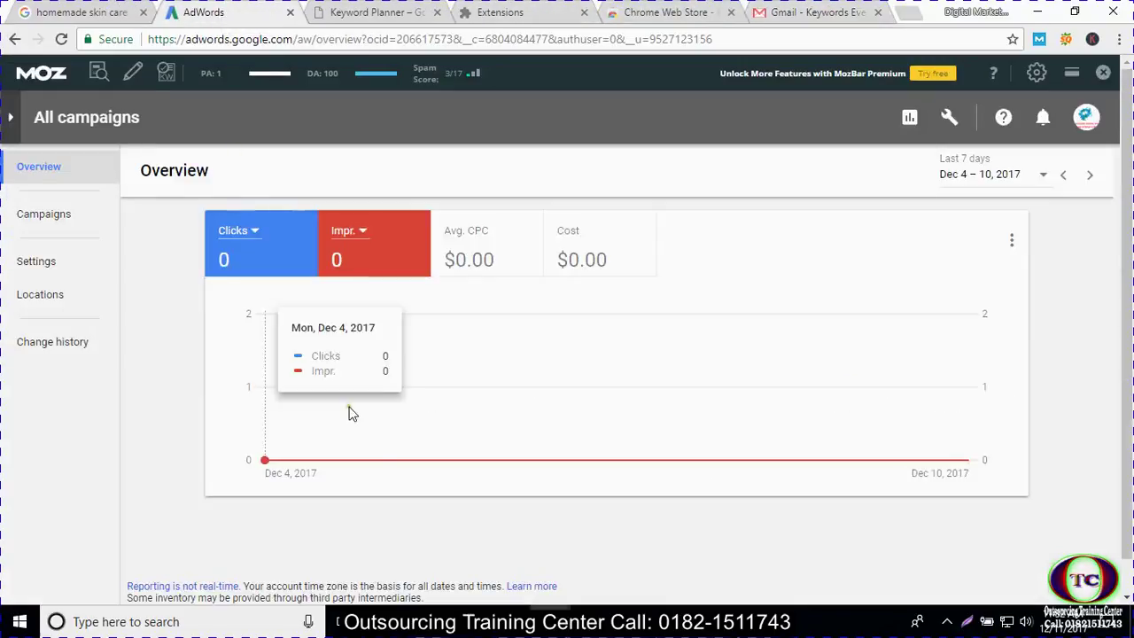
left_click(390, 12)
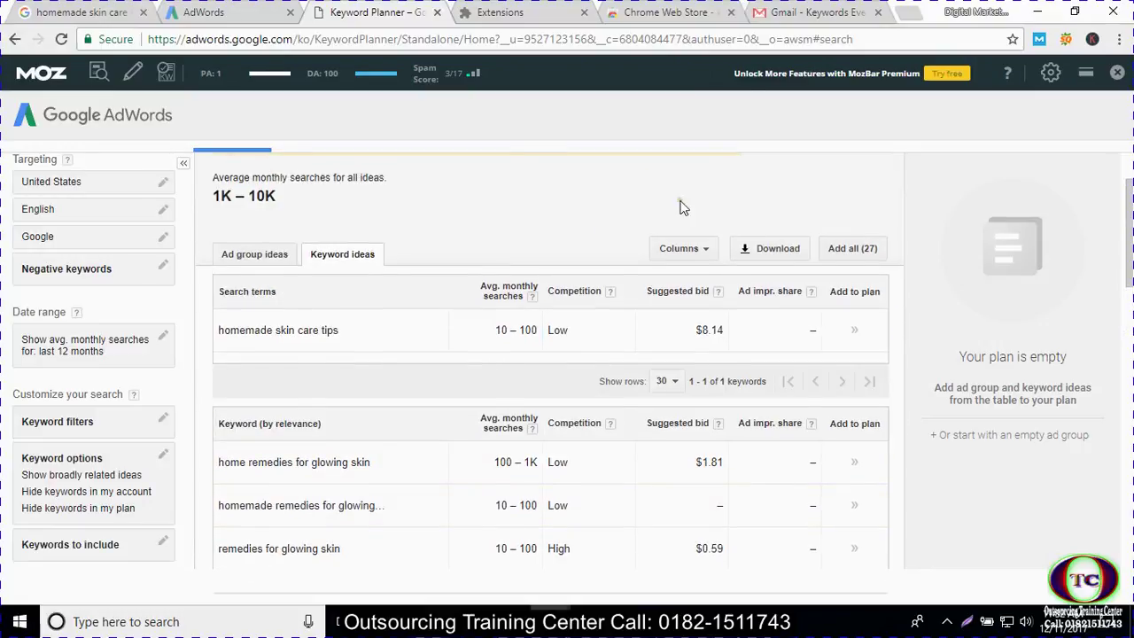
left_click(767, 321)
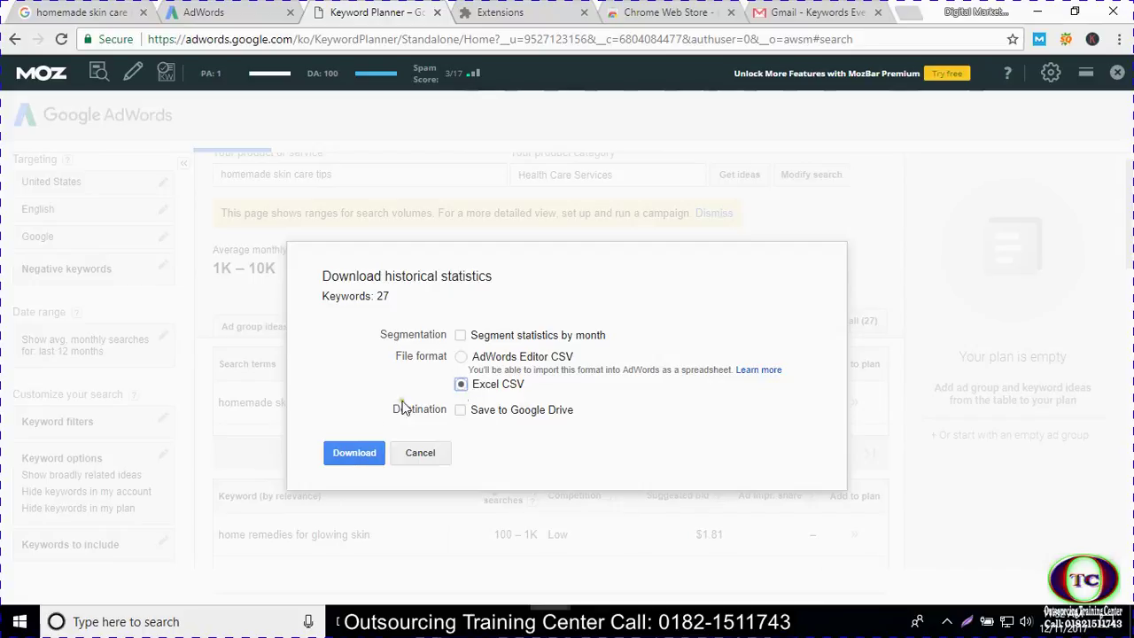
left_click(337, 454)
Close the Gmail, Chrome Web Store and Extensions pages to return to Keyword Planner.
left_click(786, 12)
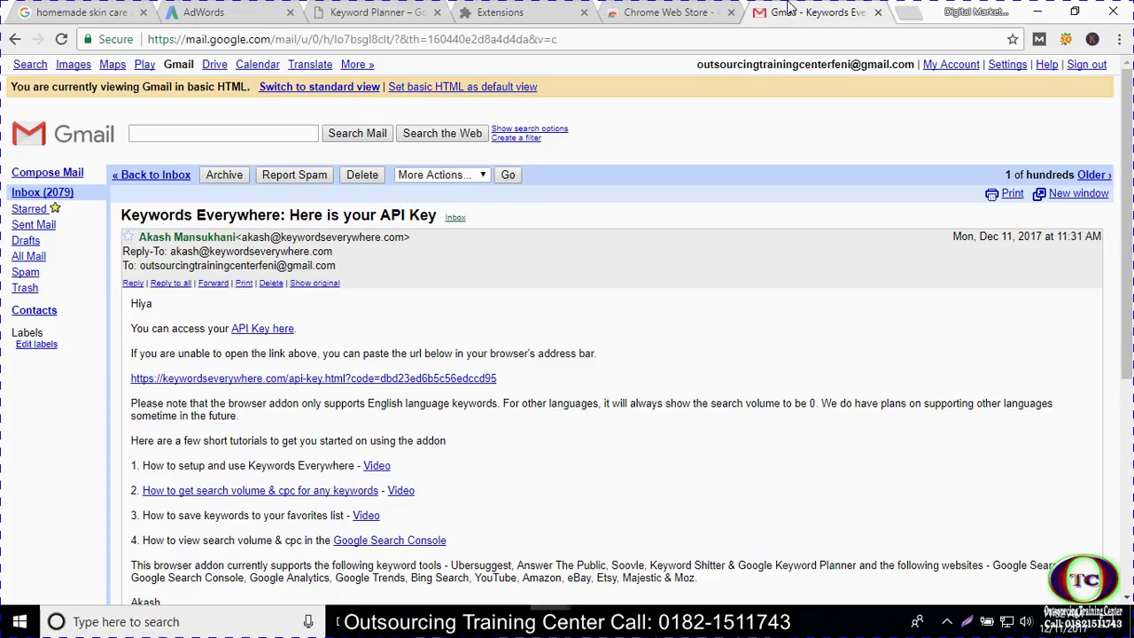
left_click(879, 14)
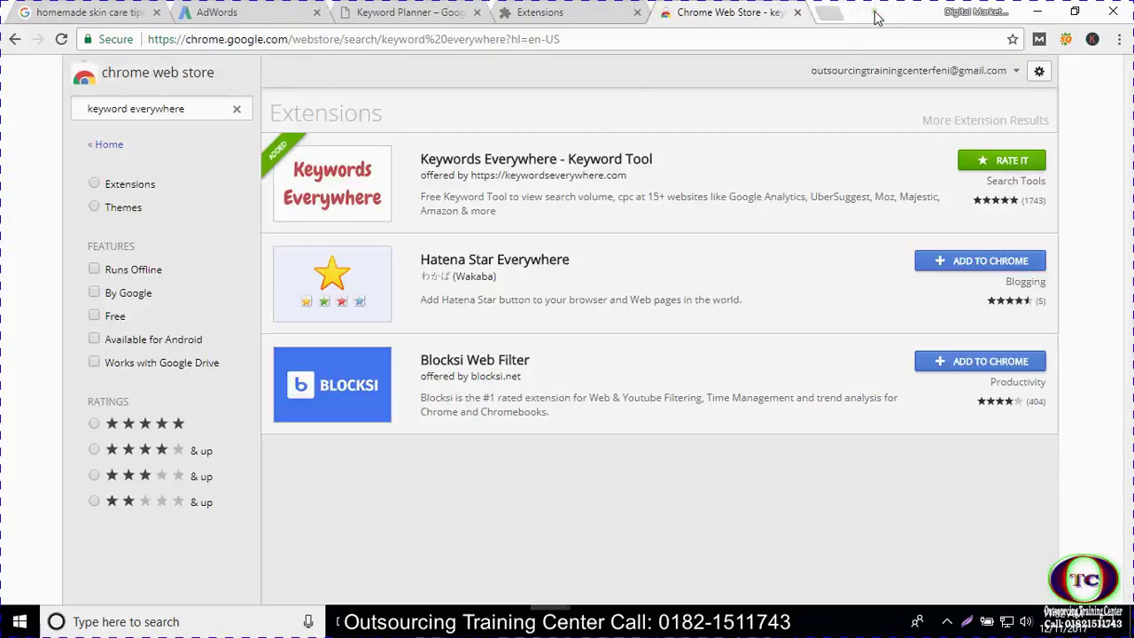
left_click(798, 14)
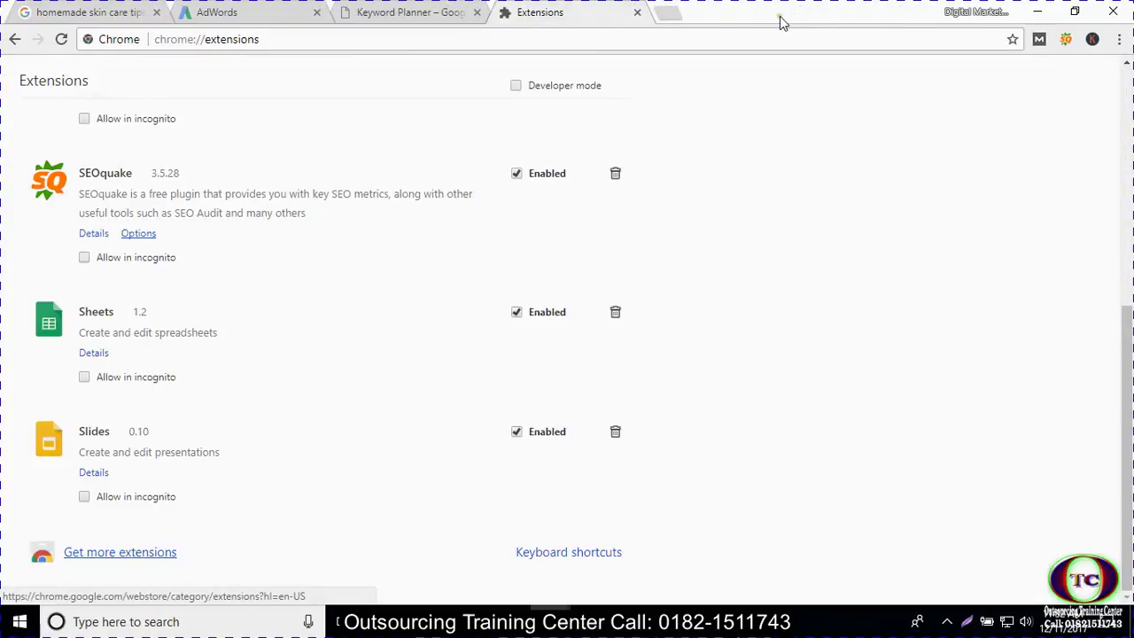
left_click(637, 14)
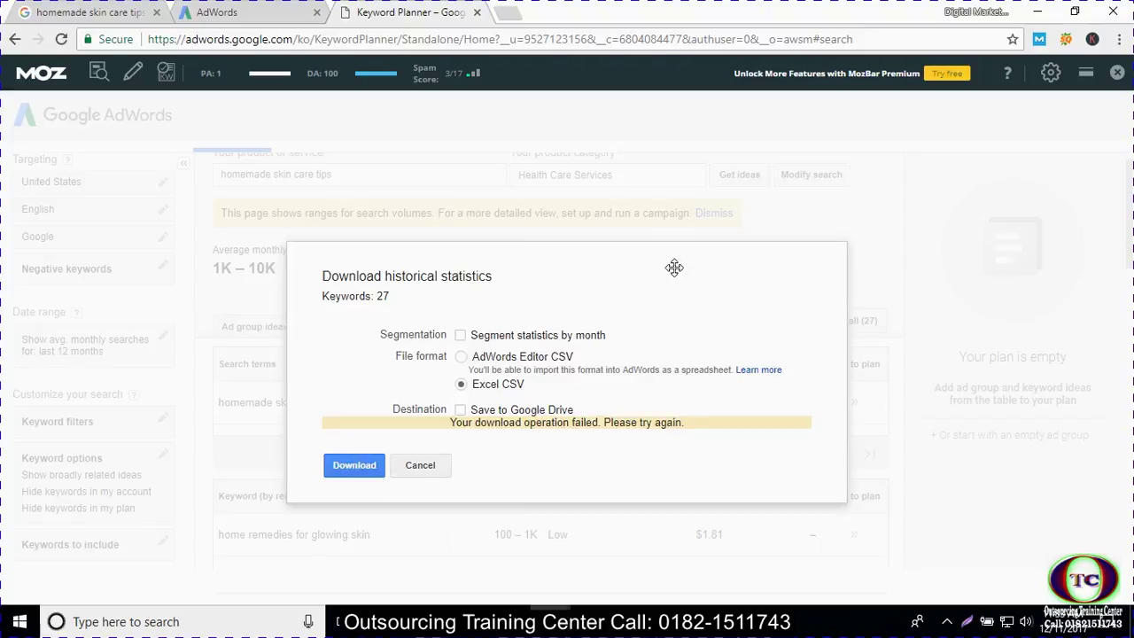
Retry the Excel CSV download of the historical statistics, and reload the Keyword Planner page.
left_click(358, 465)
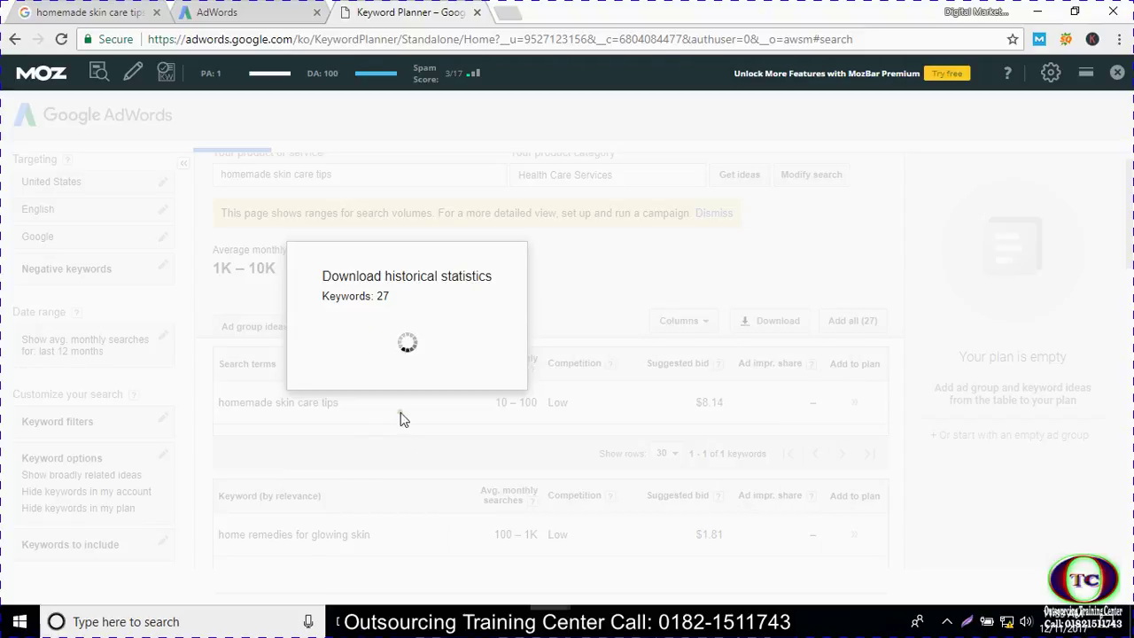
left_click(59, 41)
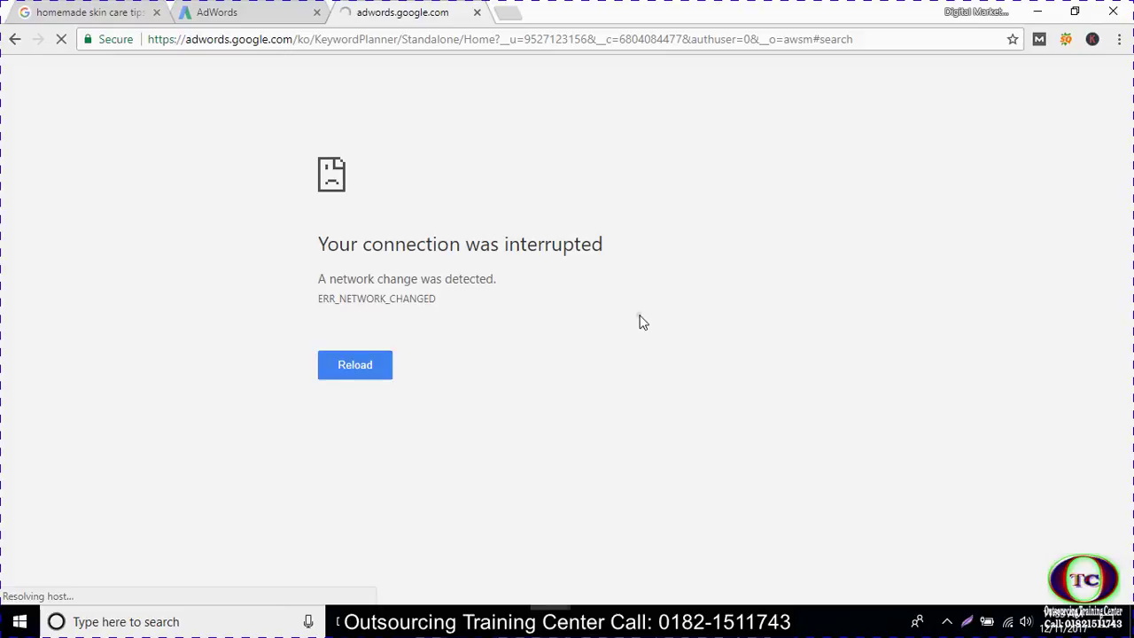
Check the available network connections, open the settings of the wired Outsourcing network, and close them.
left_click(1001, 629)
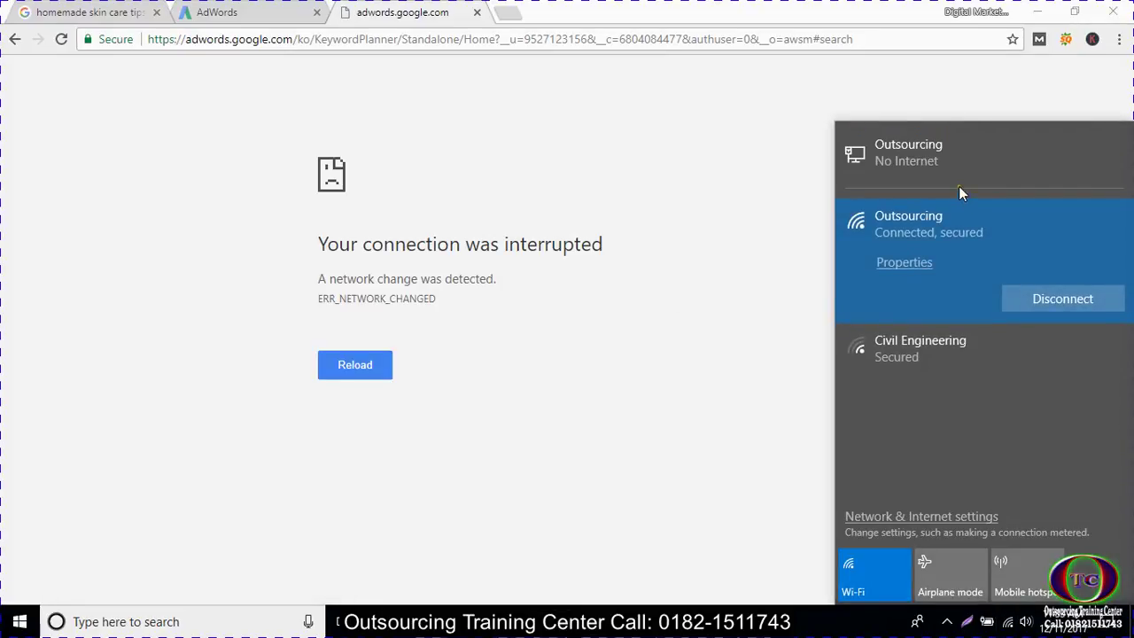
left_click(950, 174)
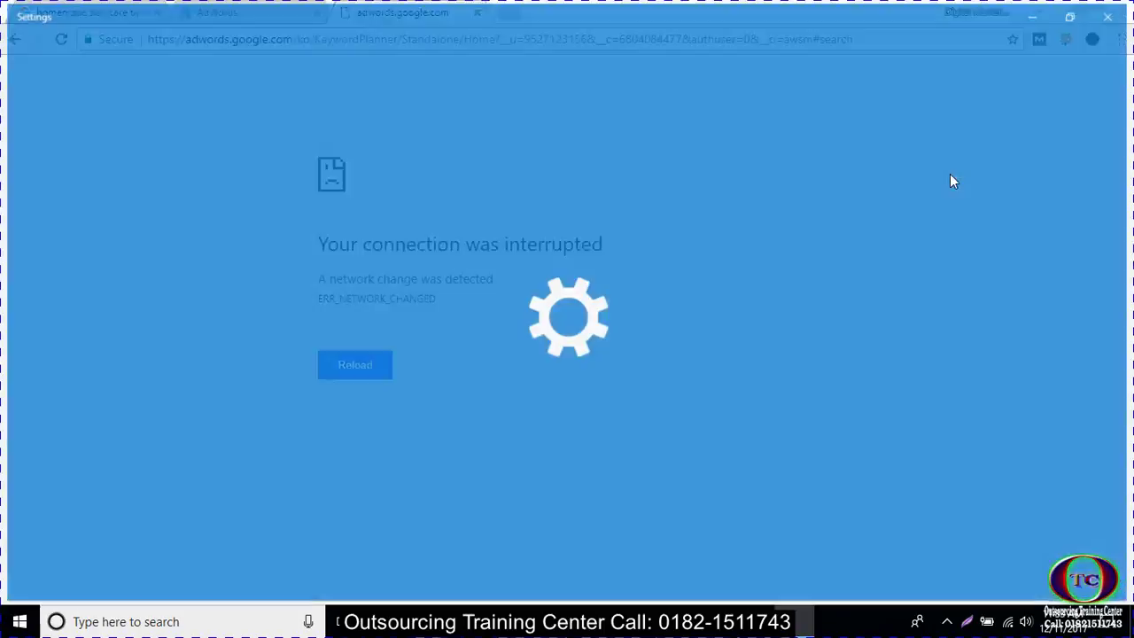
left_click(1107, 12)
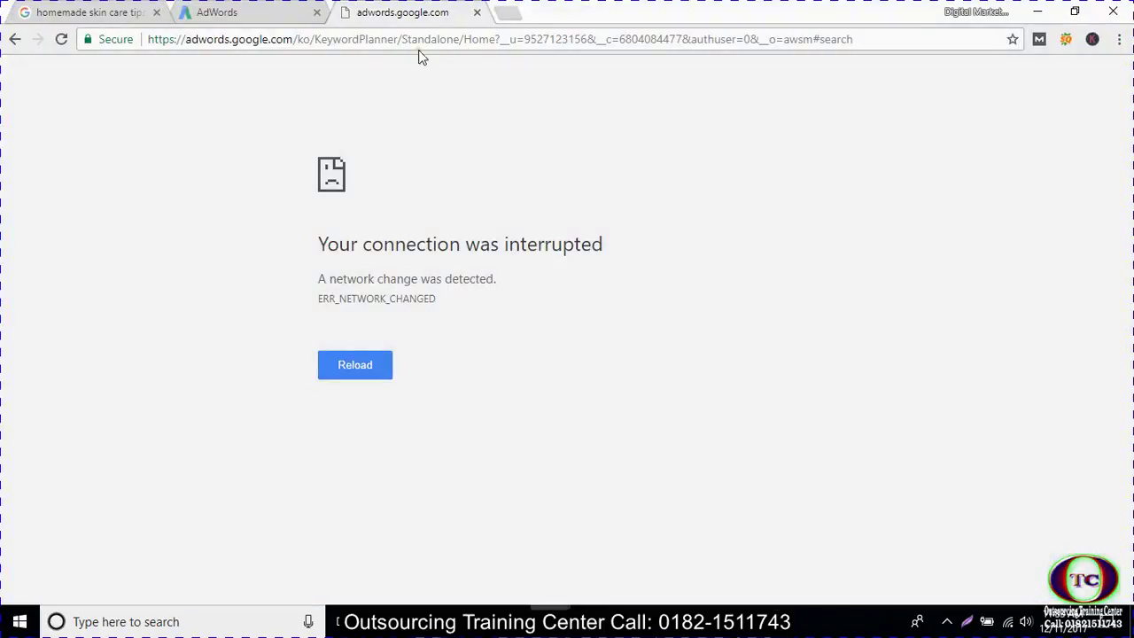
Reload the interrupted Keyword Planner page, and check the AdWords overview while it loads.
left_click(61, 39)
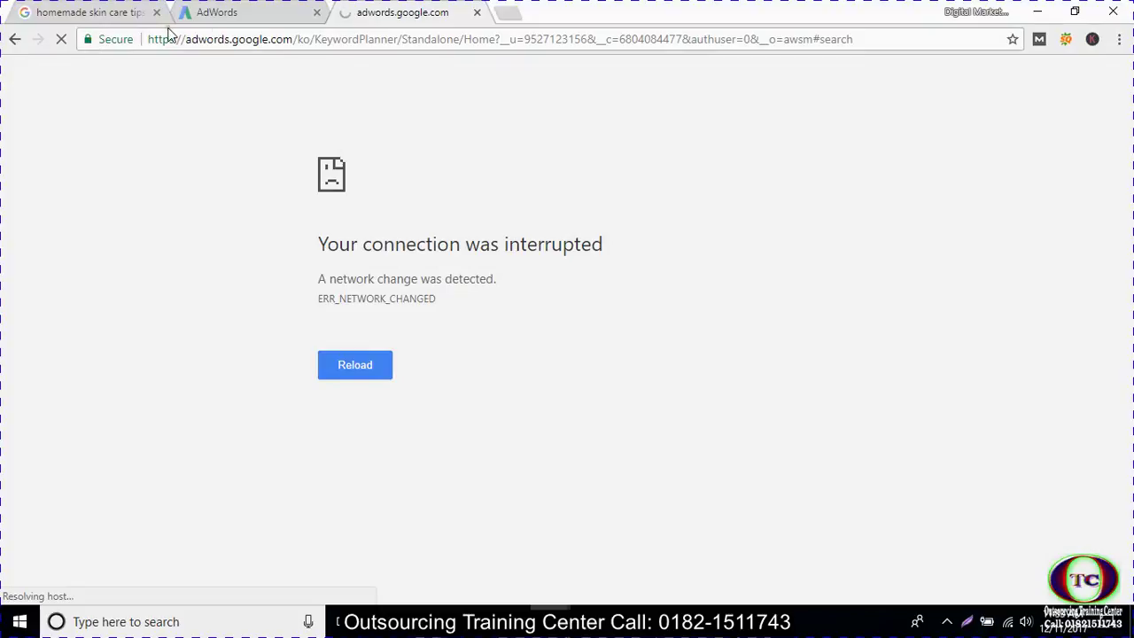
left_click(256, 10)
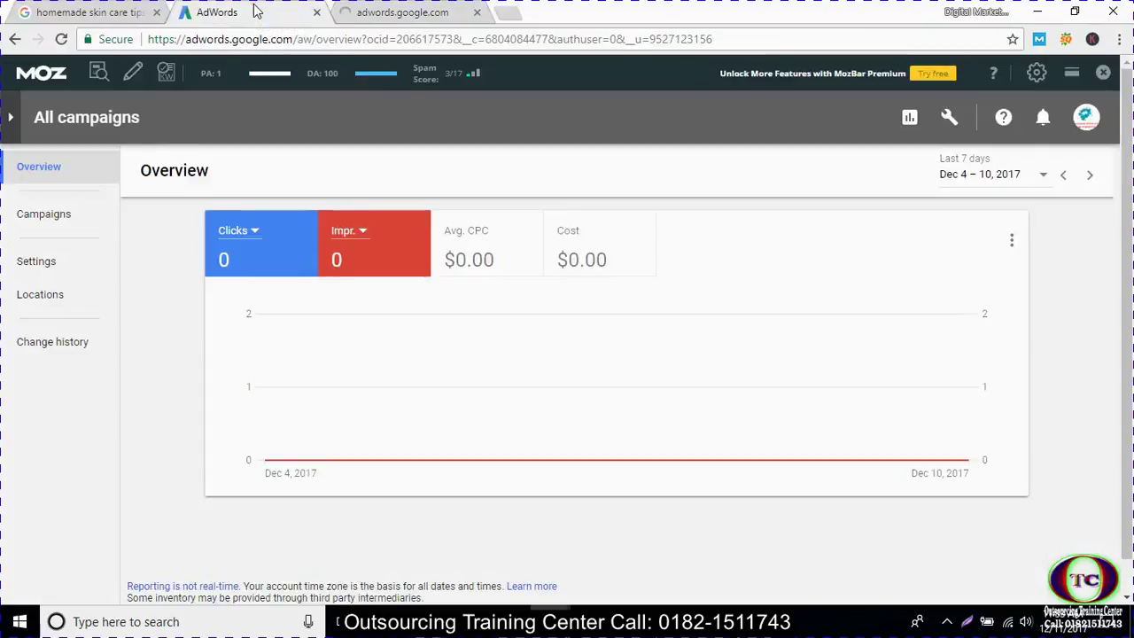
left_click(403, 11)
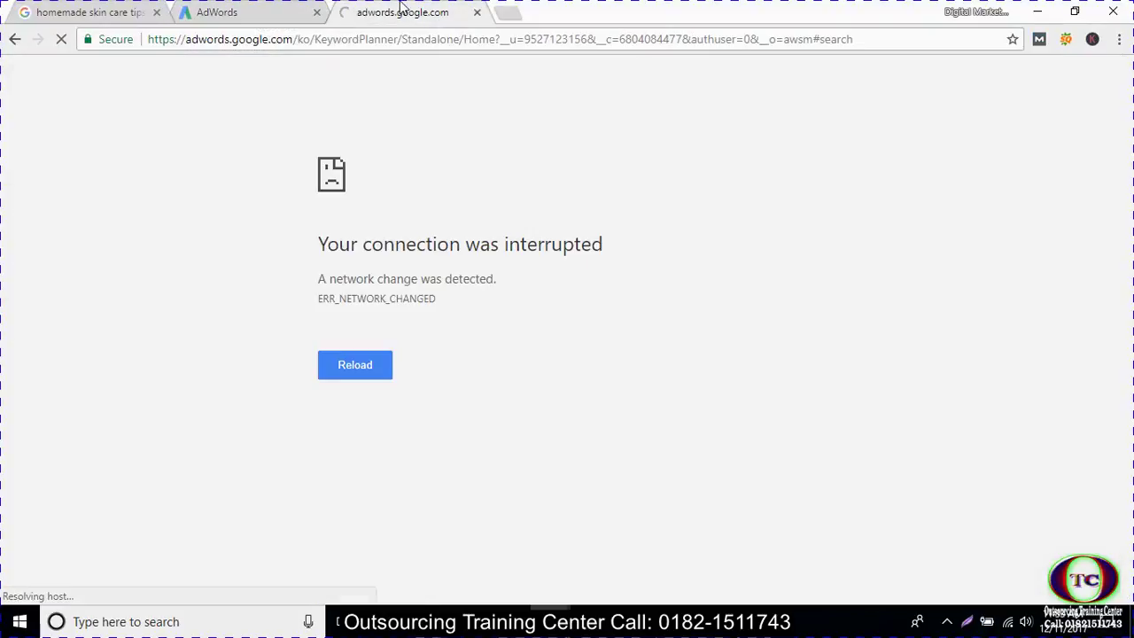
Reload the Google results for "homemade skin care tips" and check the keyword's search volume and CPC.
left_click(96, 10)
left_click(767, 292)
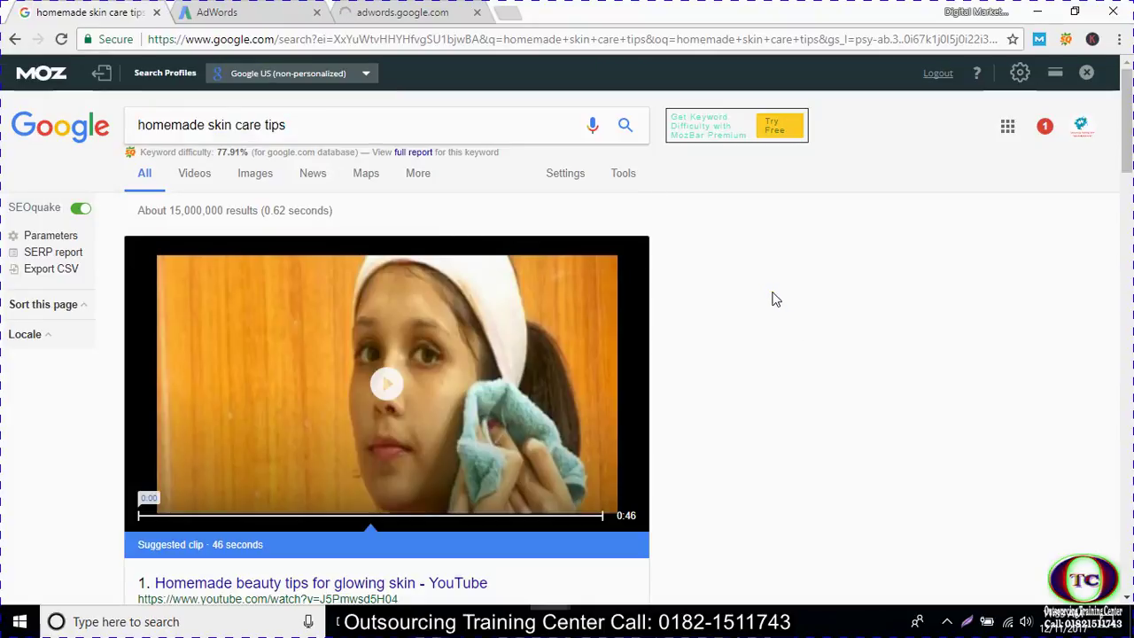
left_click(62, 40)
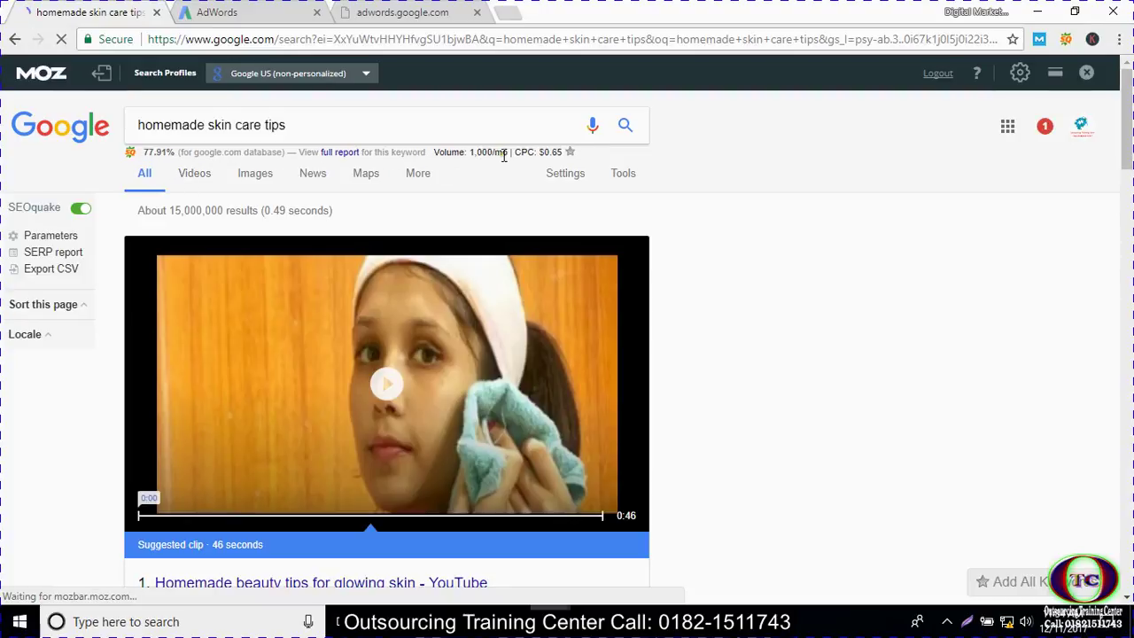
left_click_drag(469, 152, 565, 154)
left_click(508, 152)
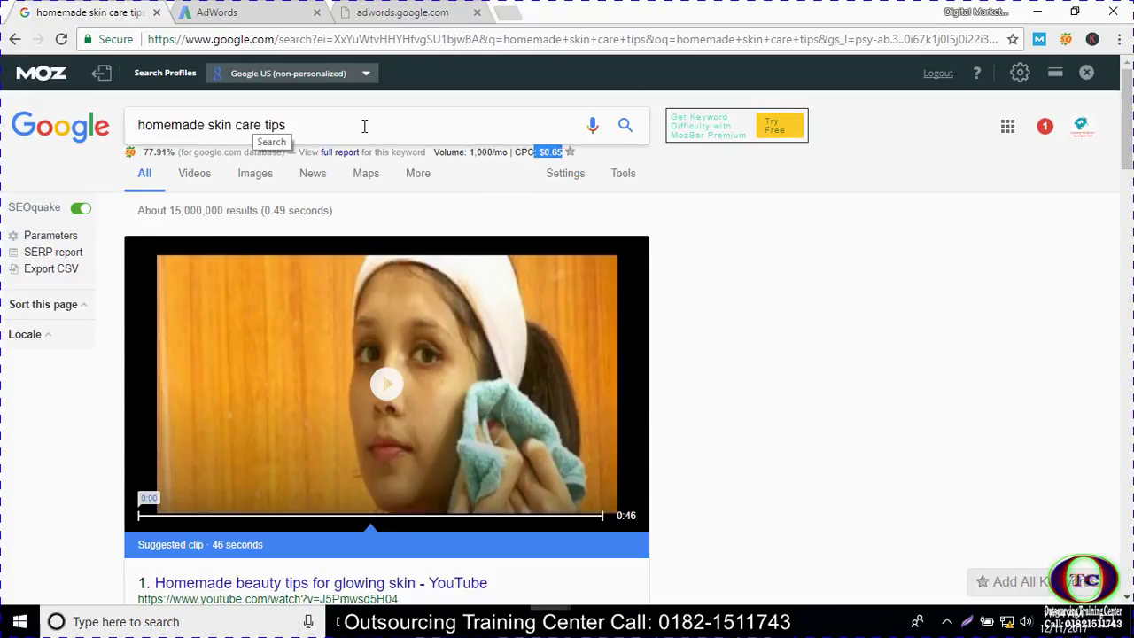
left_click_drag(321, 125, 118, 124)
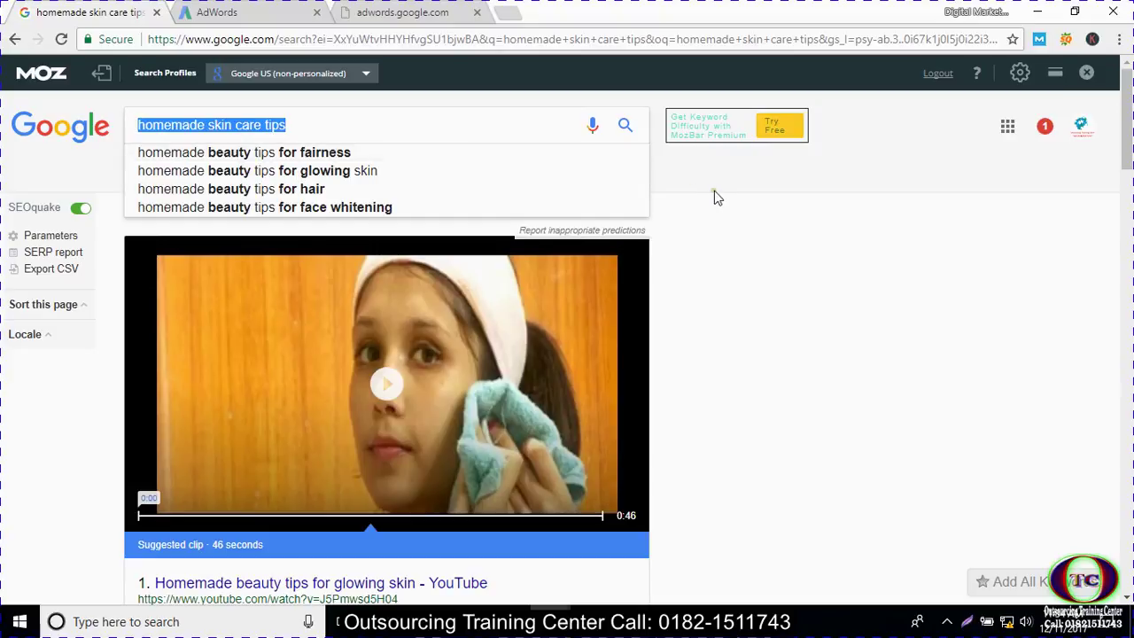
left_click(740, 189)
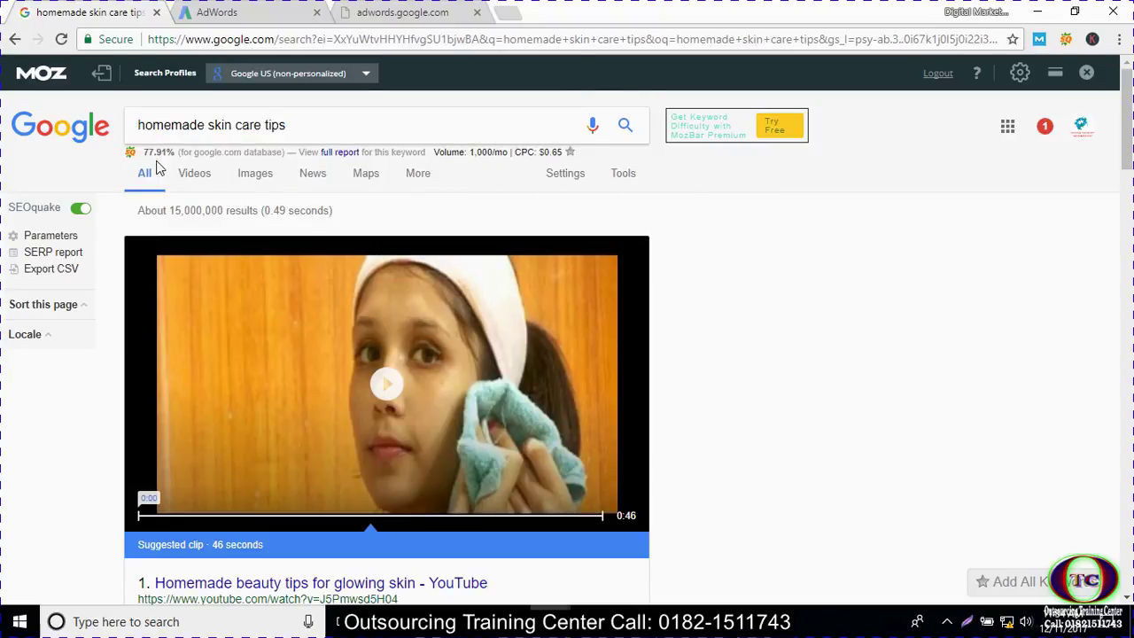
Check the SEOquake page summary, dismiss the domain Trust metrics tip, and review the metrics under the top search results.
left_click(1066, 40)
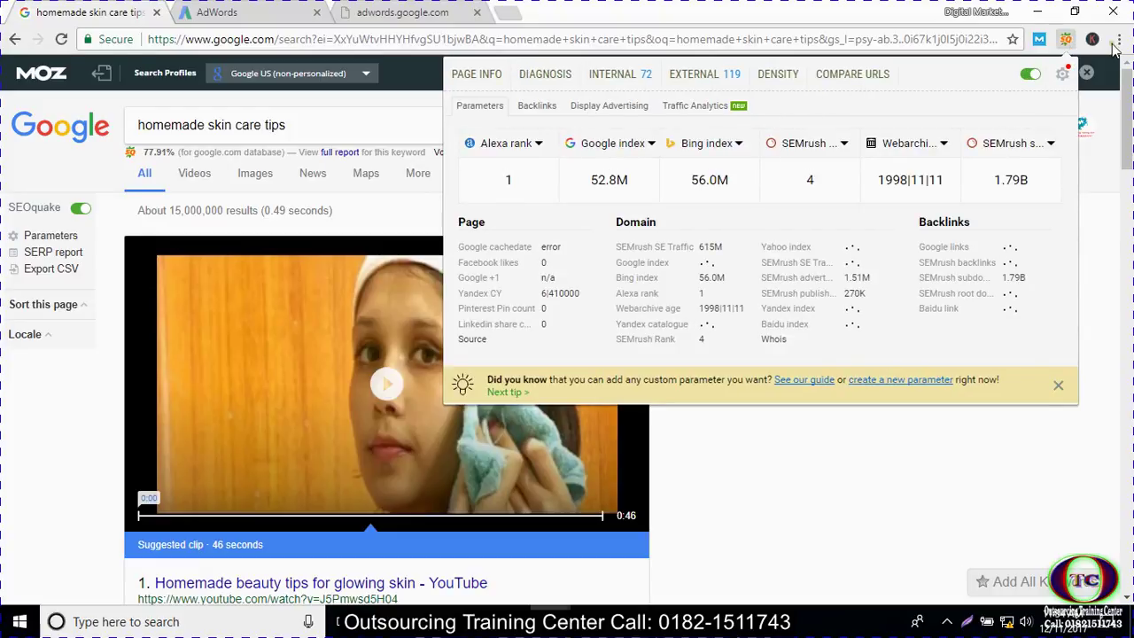
scroll(310, 416, "down", 2)
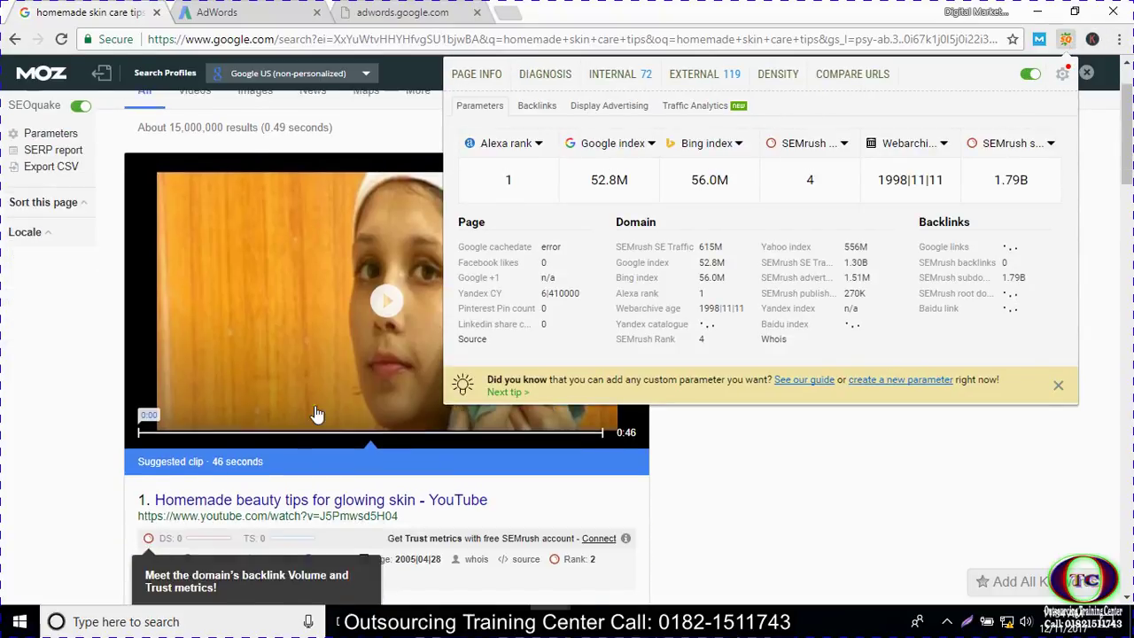
left_click(78, 438)
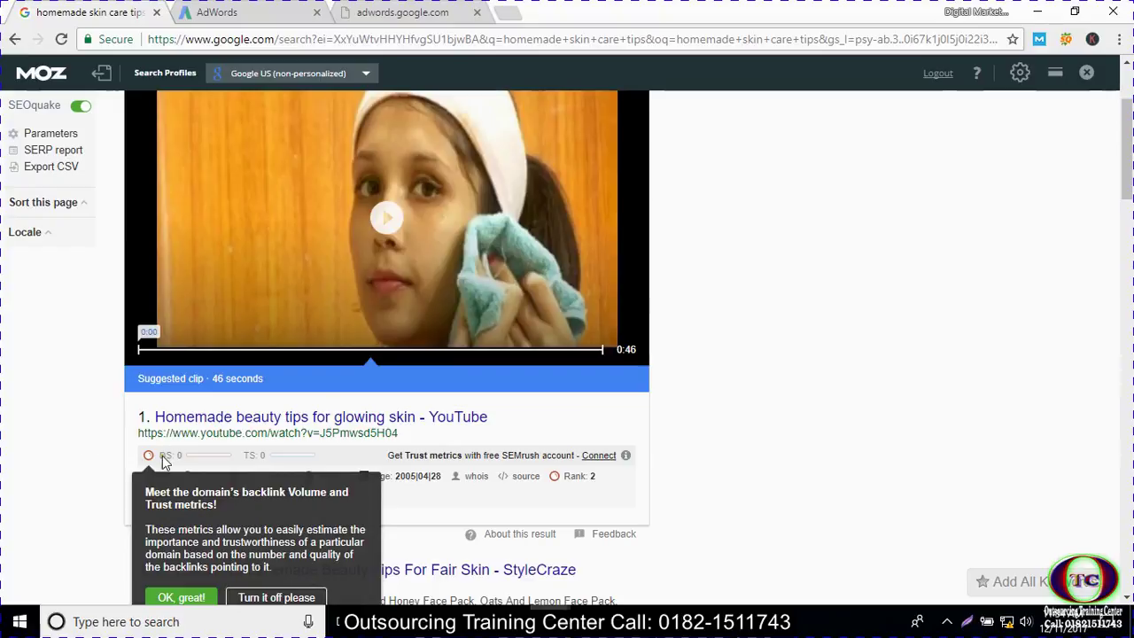
left_click(182, 599)
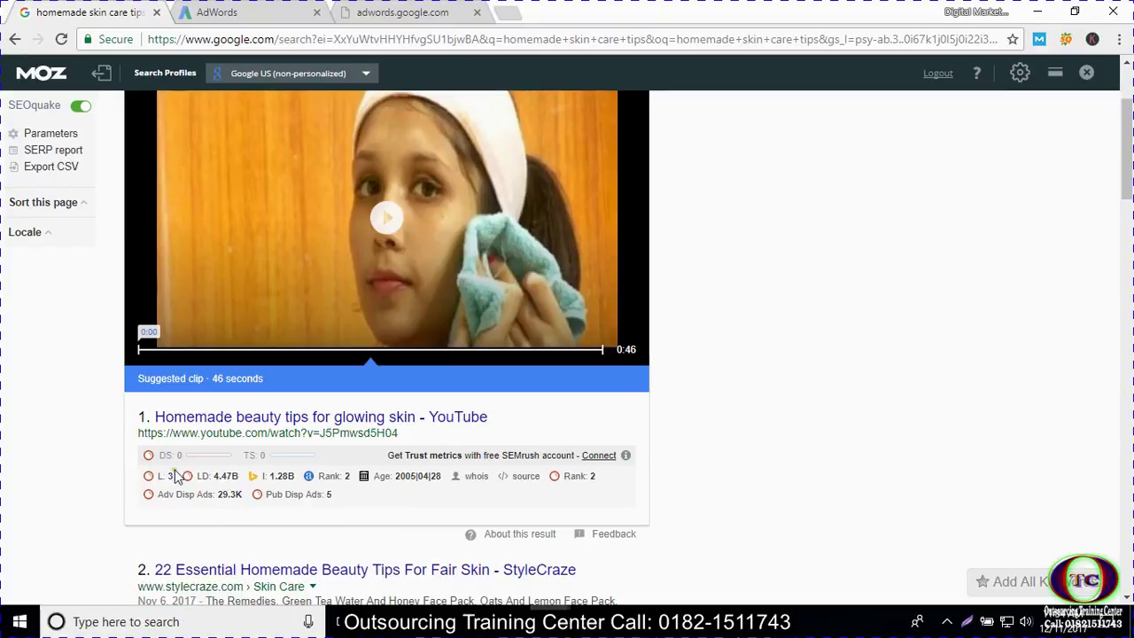
scroll(186, 452, "down", 3)
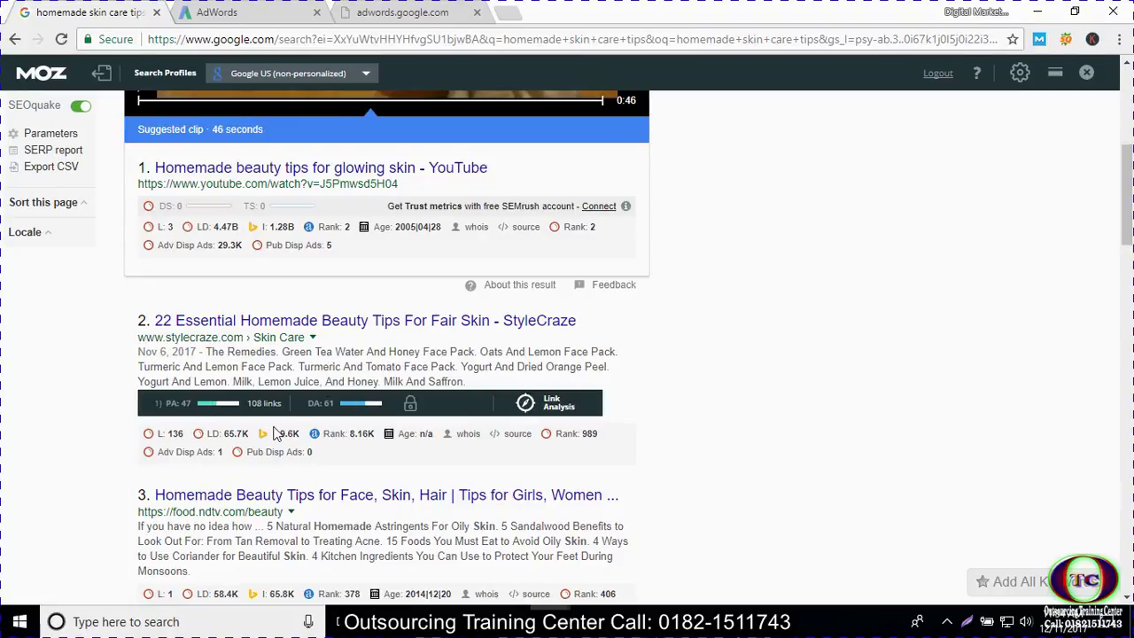
scroll(275, 432, "up", 4)
Switch MozBar off and on again for the search results, and look through the SEOquake options in between.
left_click(1038, 40)
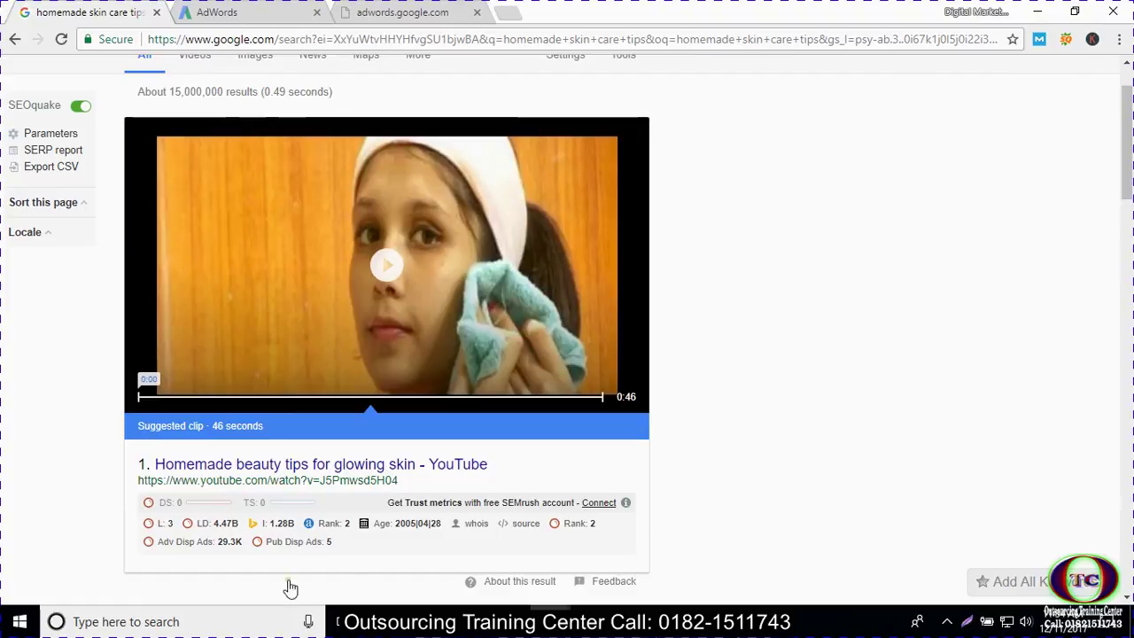
left_click(1066, 40)
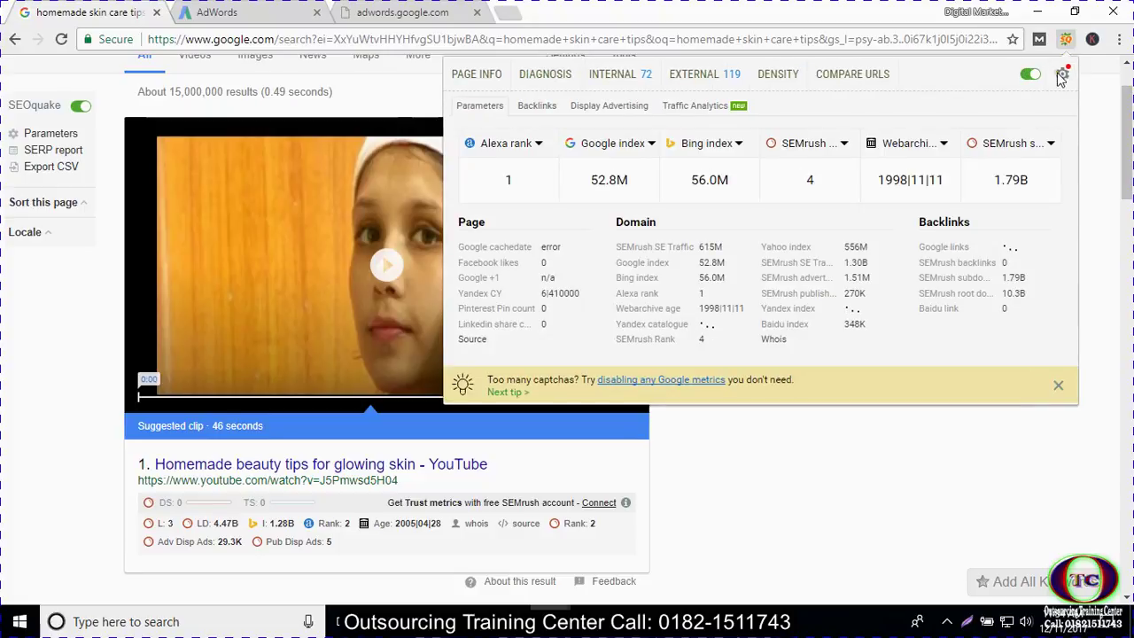
left_click(1060, 76)
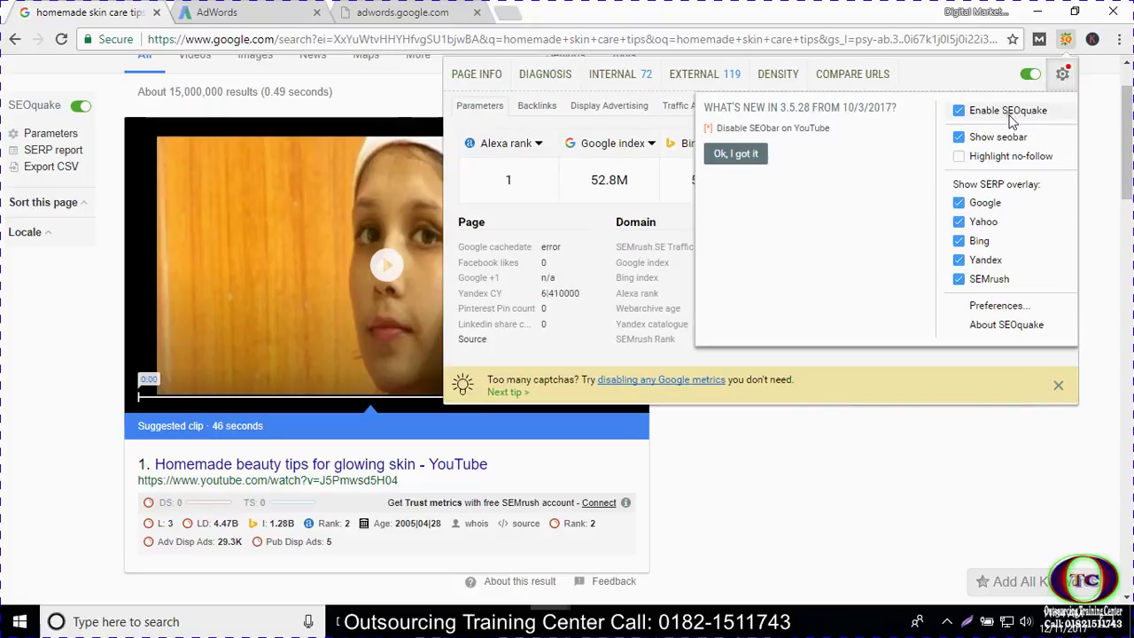
left_click(1097, 147)
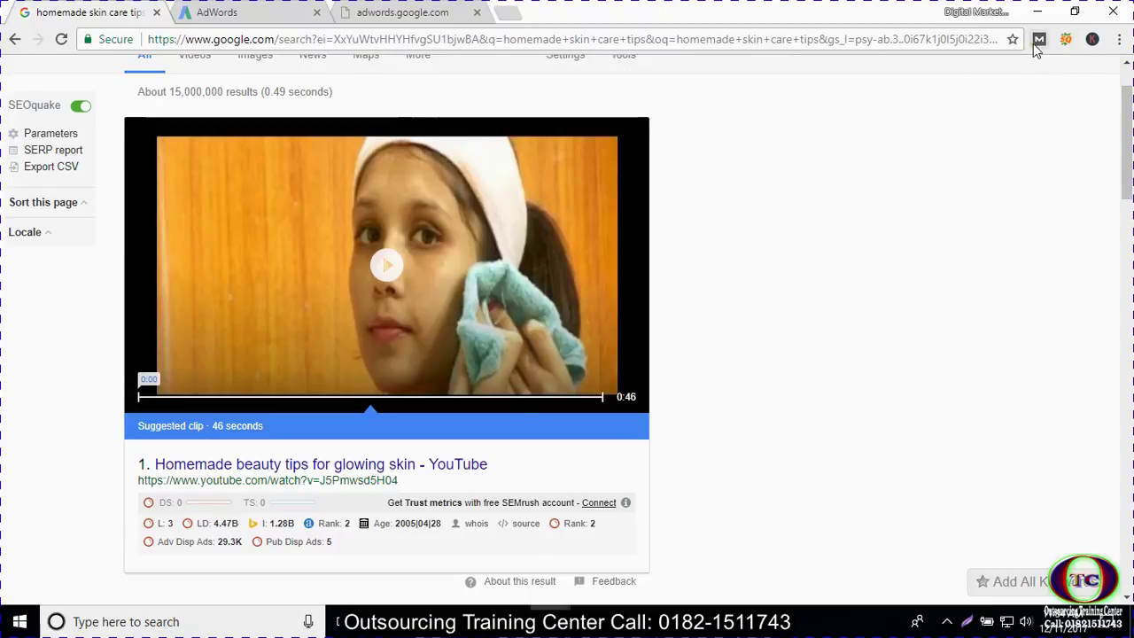
scroll(532, 398, "down", 5)
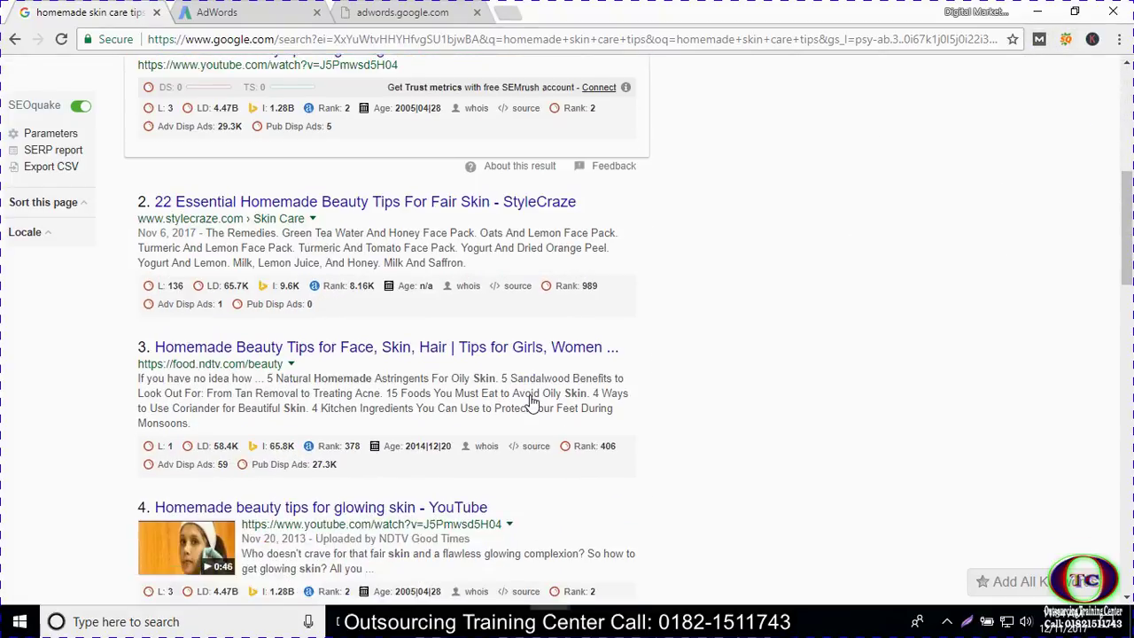
left_click(1039, 39)
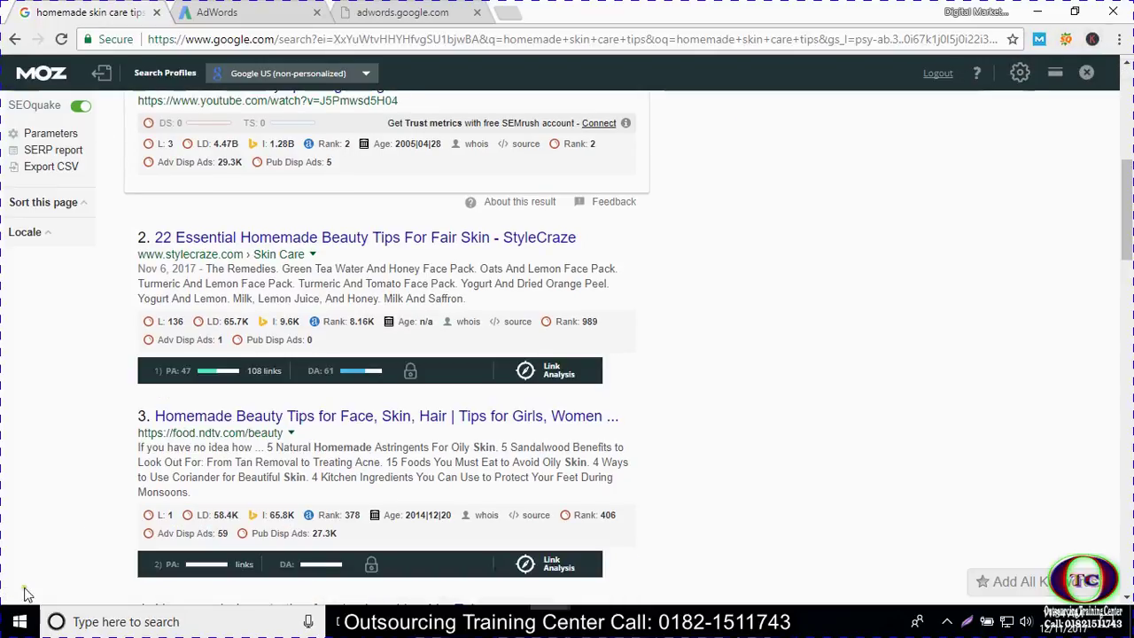
Go back in the unreachable Keyword Planner page's history and reload it.
left_click(430, 8)
left_click(14, 39)
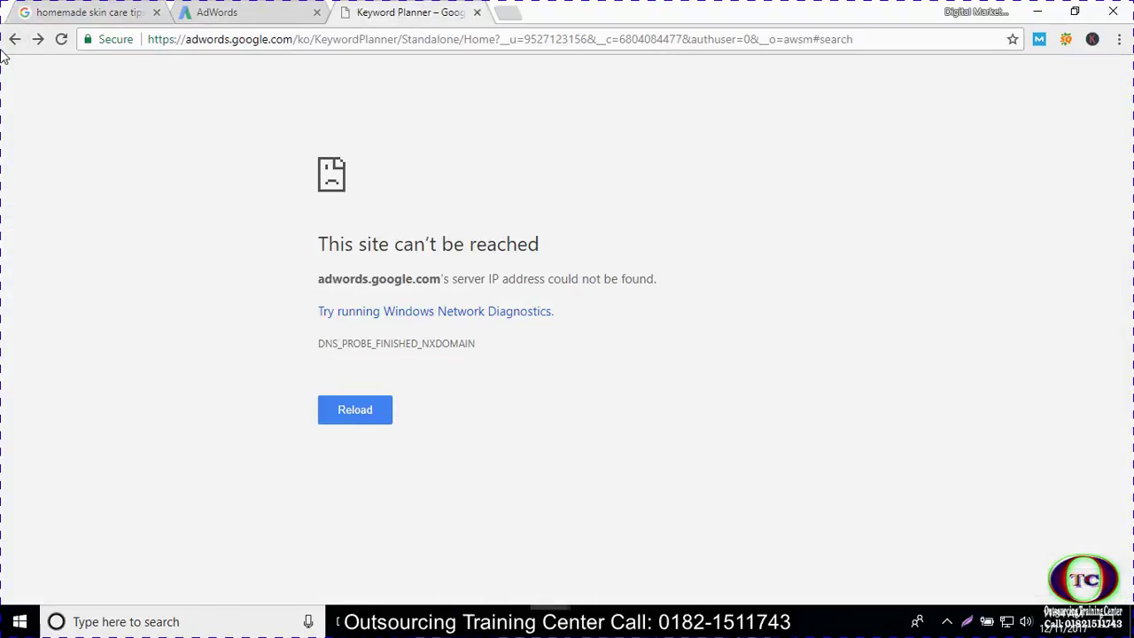
left_click(61, 39)
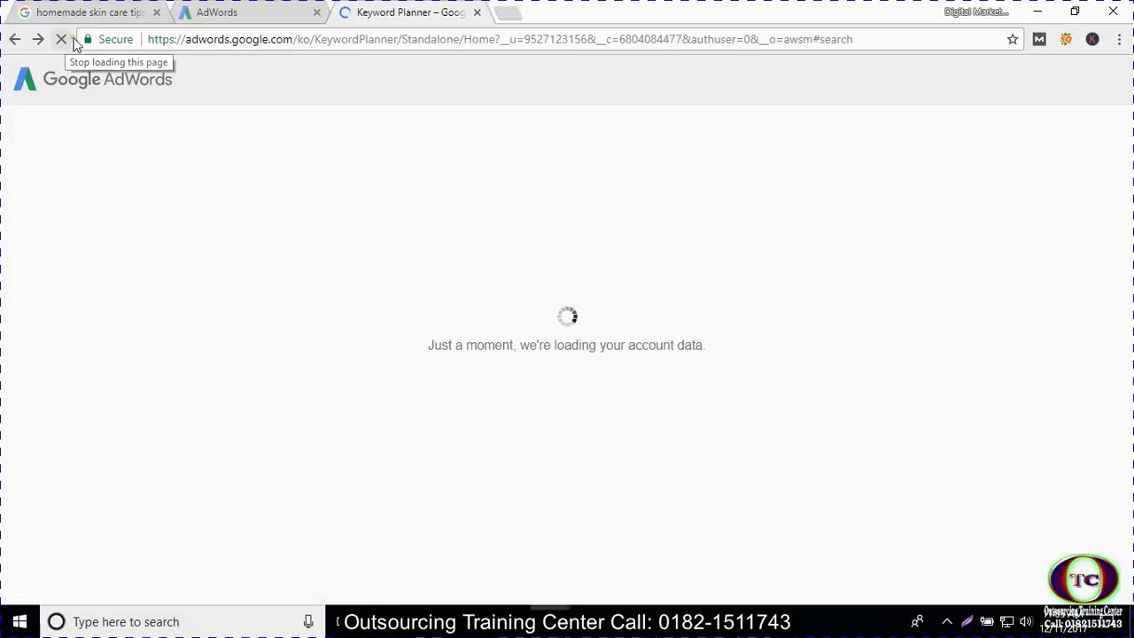
Examine the keyword difficulty and the MozBar and SEOquake metrics of the top "homemade skin care tips" results.
left_click(92, 12)
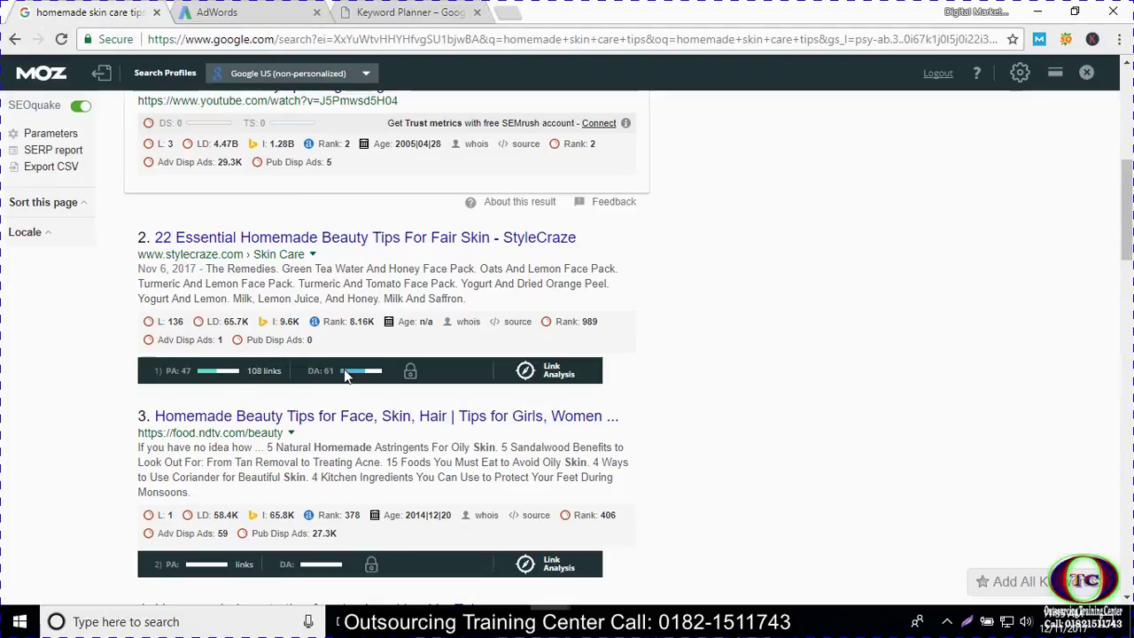
scroll(329, 442, "down", 2)
scroll(192, 404, "up", 5)
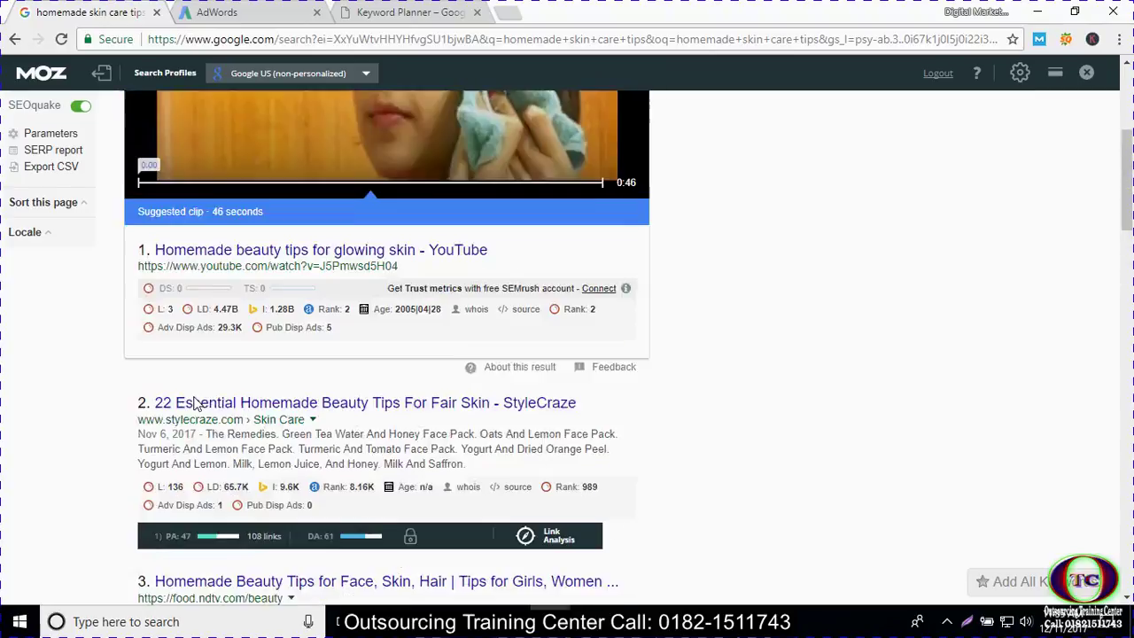
scroll(206, 512, "down", 3)
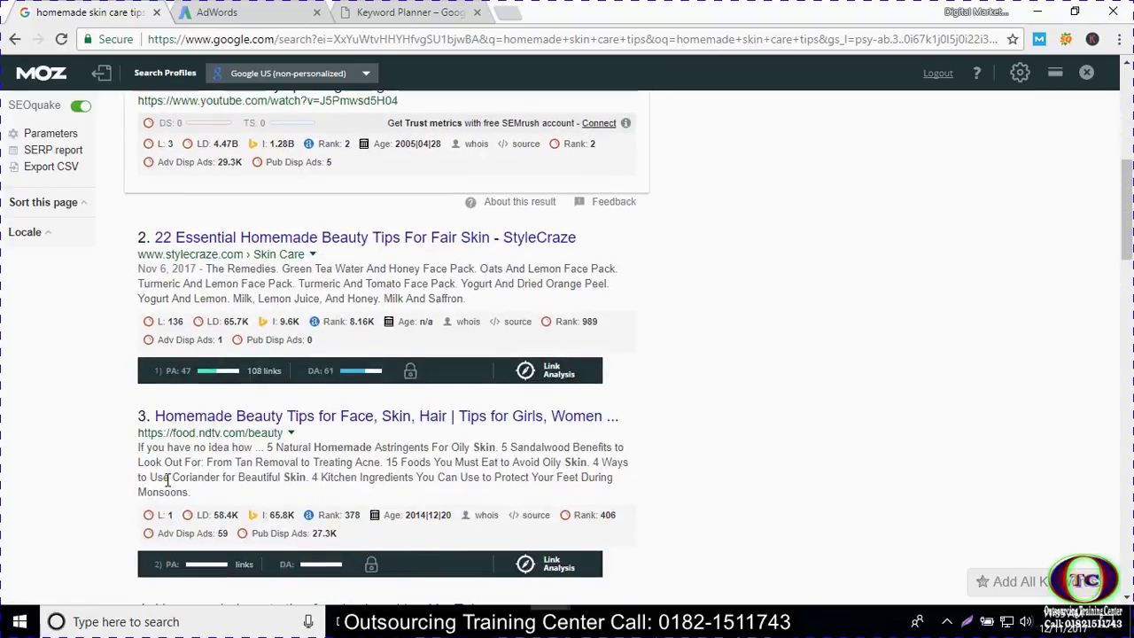
scroll(187, 422, "up", 6)
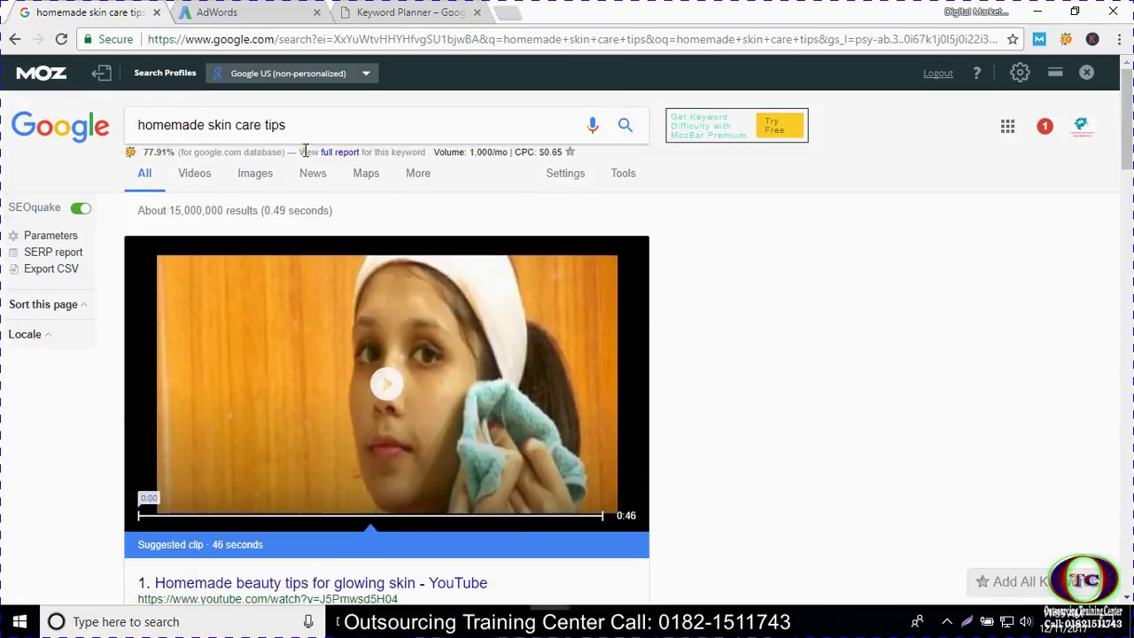
scroll(315, 177, "down", 2)
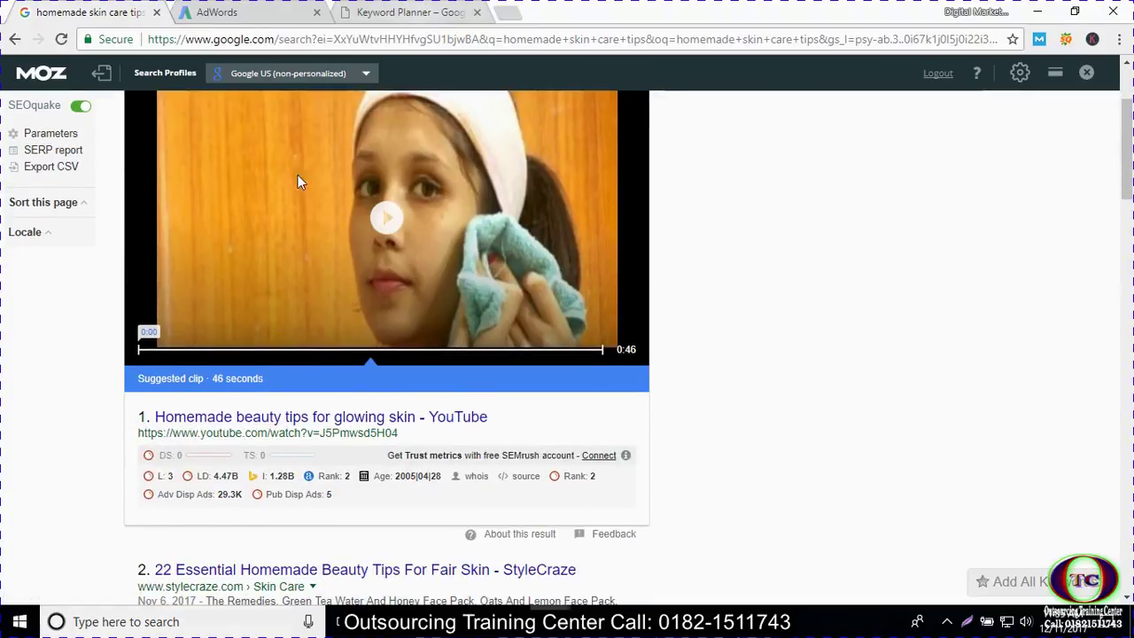
Return to Keyword Planner and expand the search for new keywords using a phrase, website or category.
left_click(212, 11)
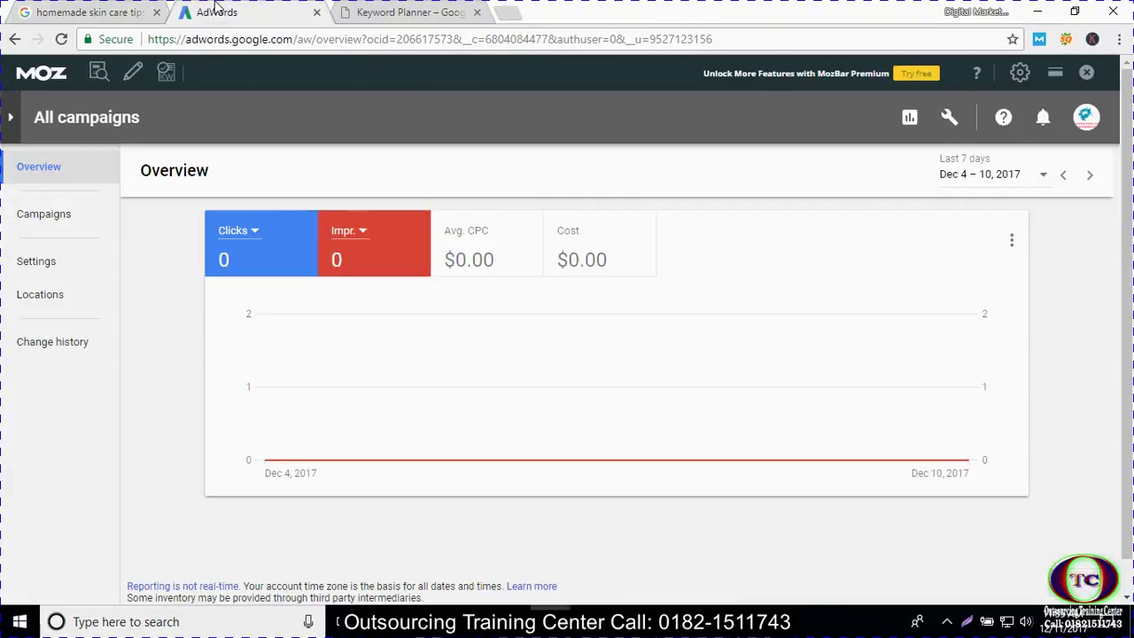
left_click(397, 13)
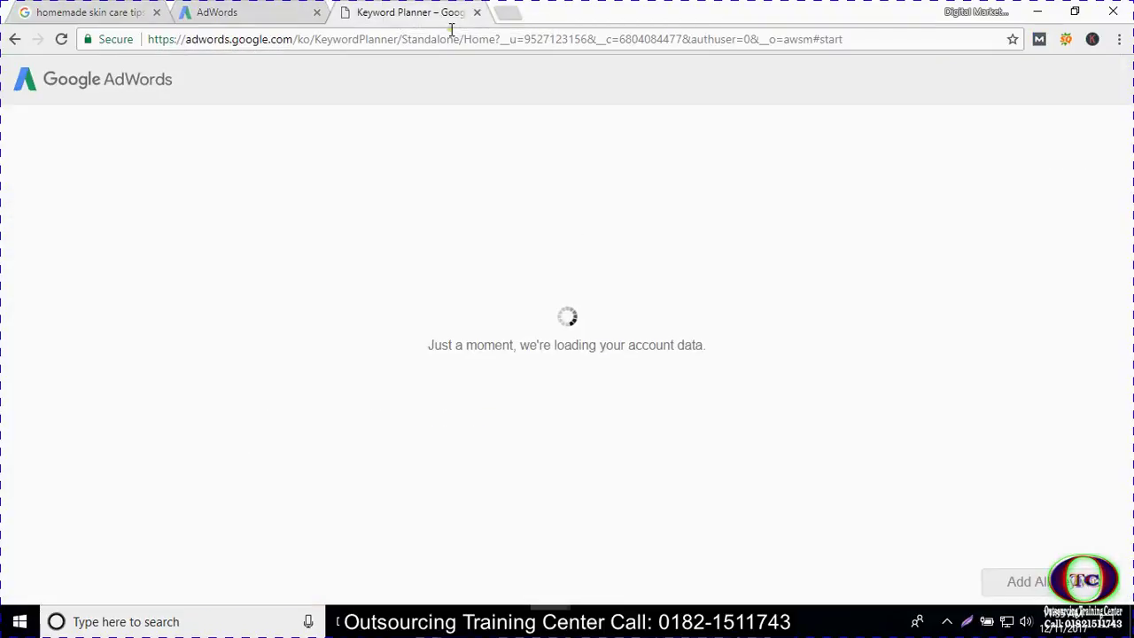
left_click(254, 278)
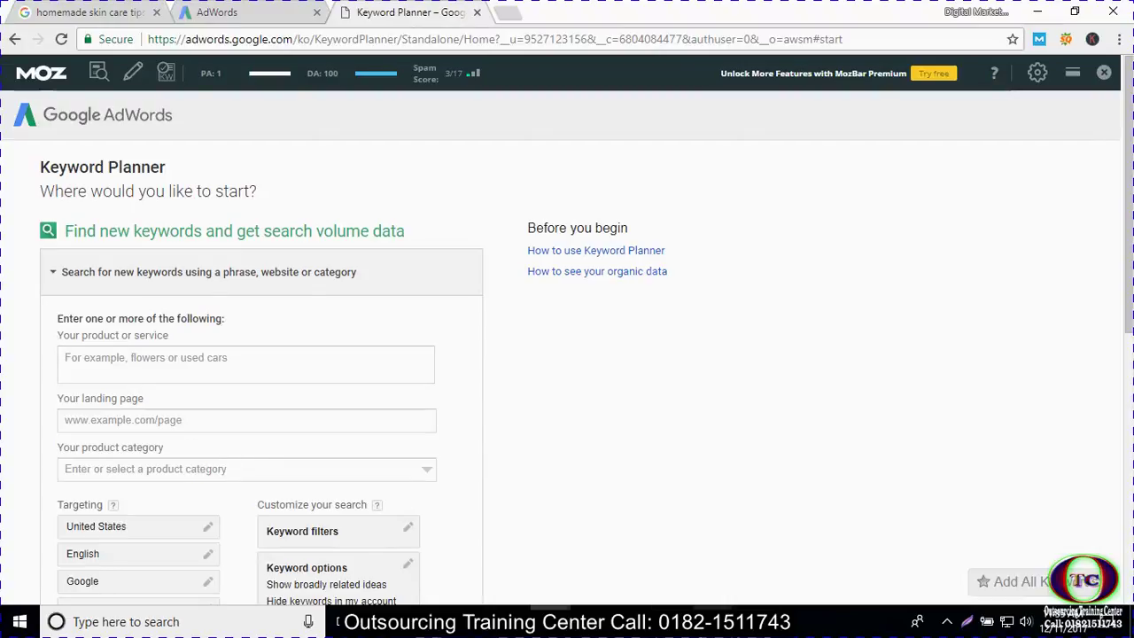
Get keyword ideas for the product or service "homemade skin care tips", taking the phrase from the Notepad note.
mouse_move(712, 620)
left_click(665, 585)
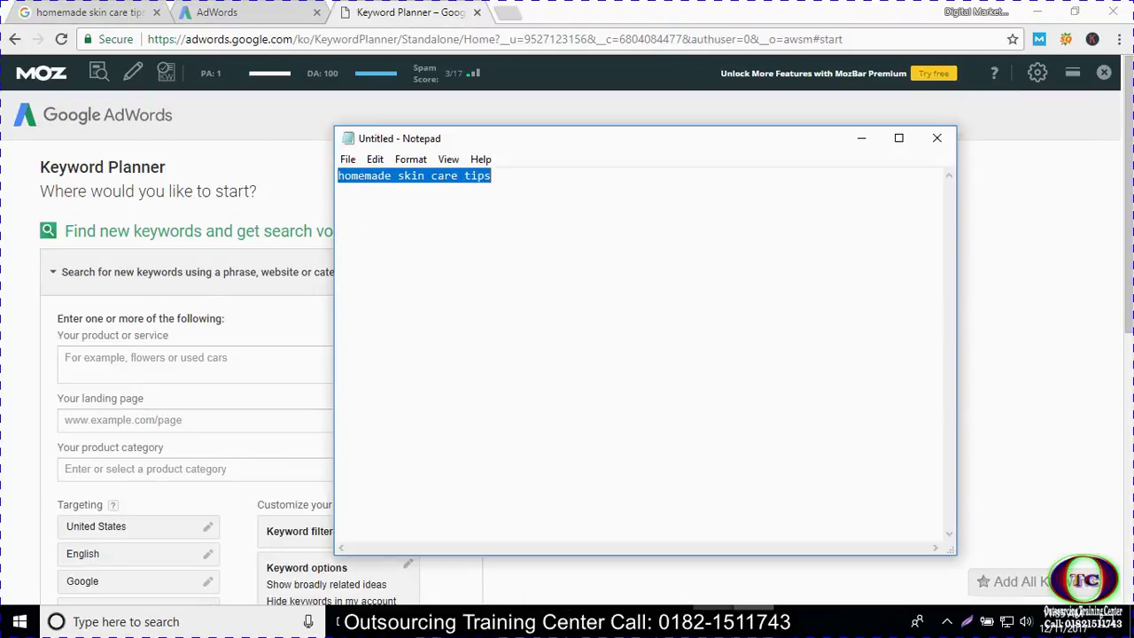
left_click(186, 363)
type("homemade skin care tips")
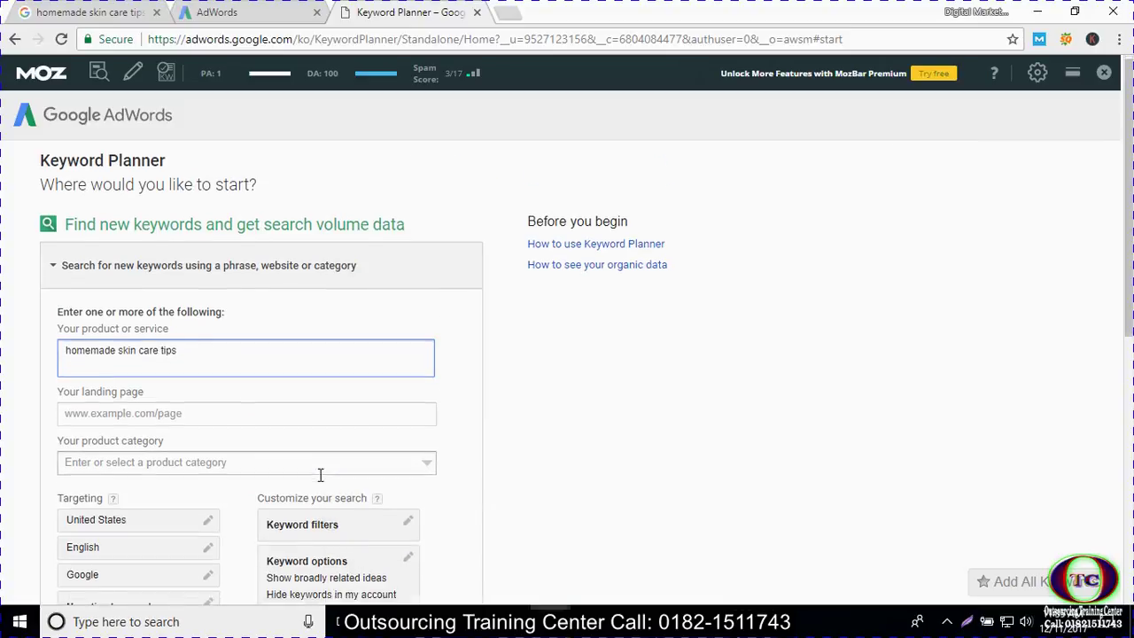
scroll(292, 487, "down", 4)
left_click(89, 412)
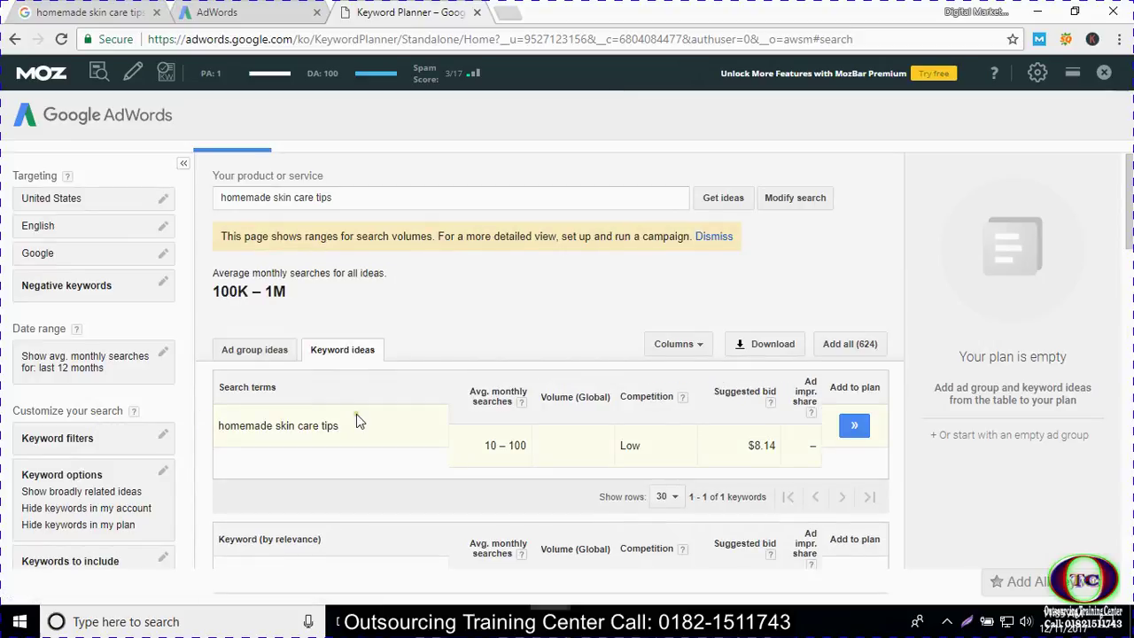
Download the historical statistics of the keyword ideas in Excel CSV format and save the file.
scroll(651, 472, "down", 3)
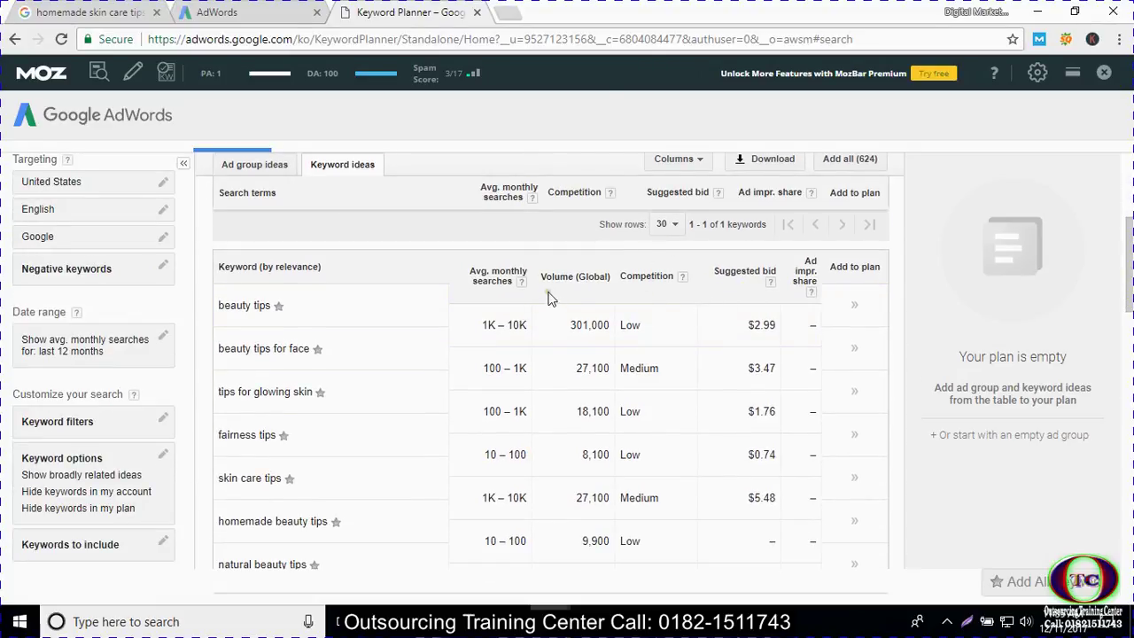
left_click(750, 160)
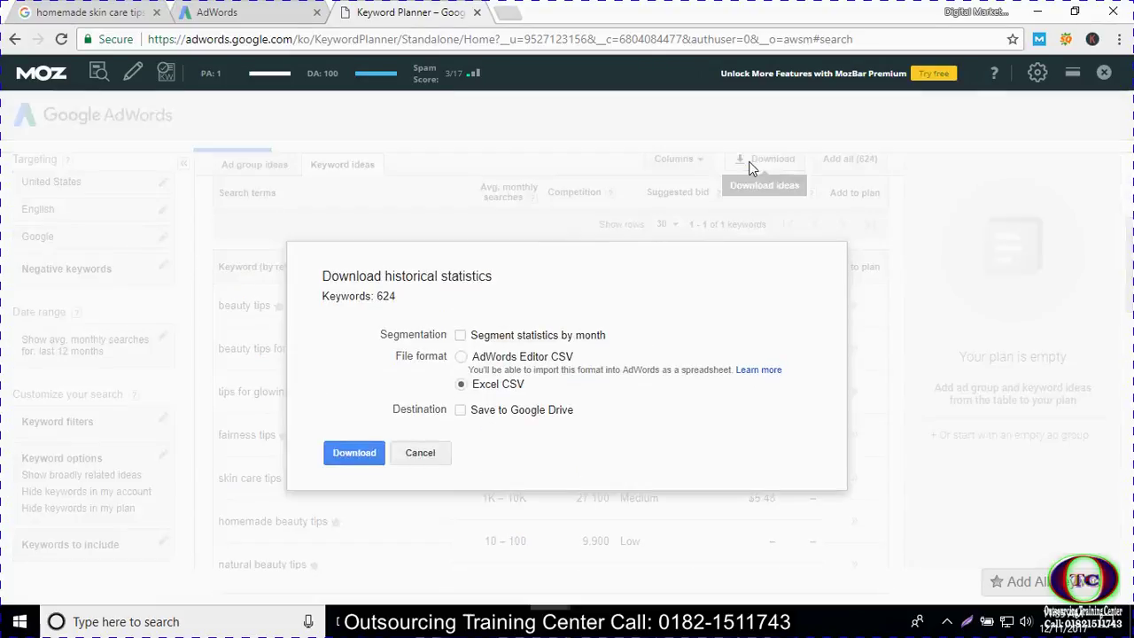
left_click(338, 459)
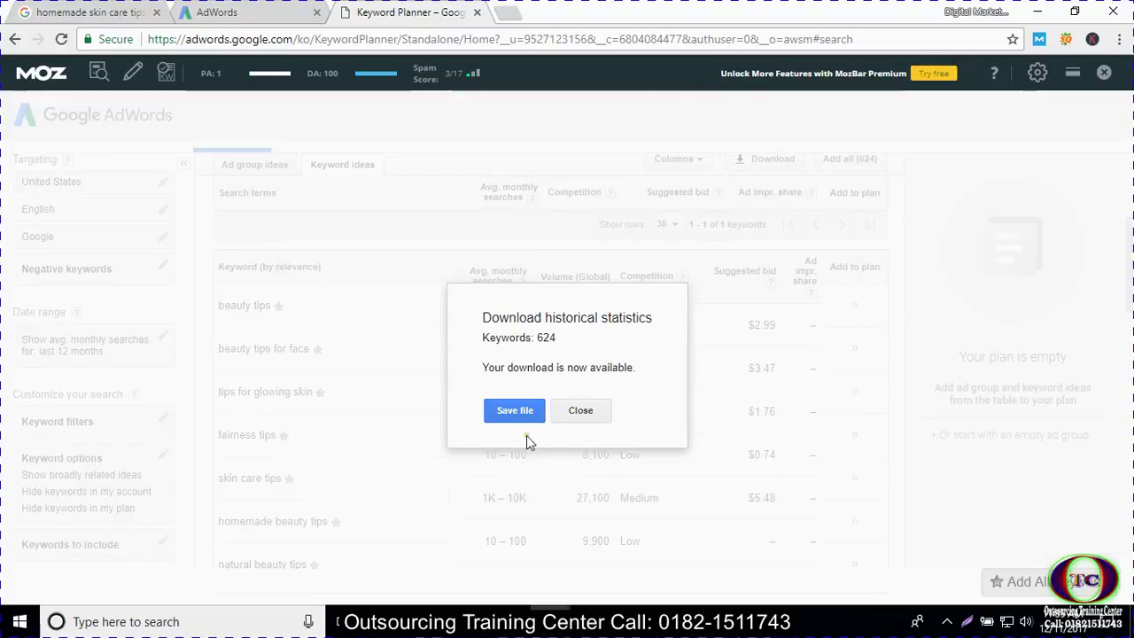
left_click(514, 410)
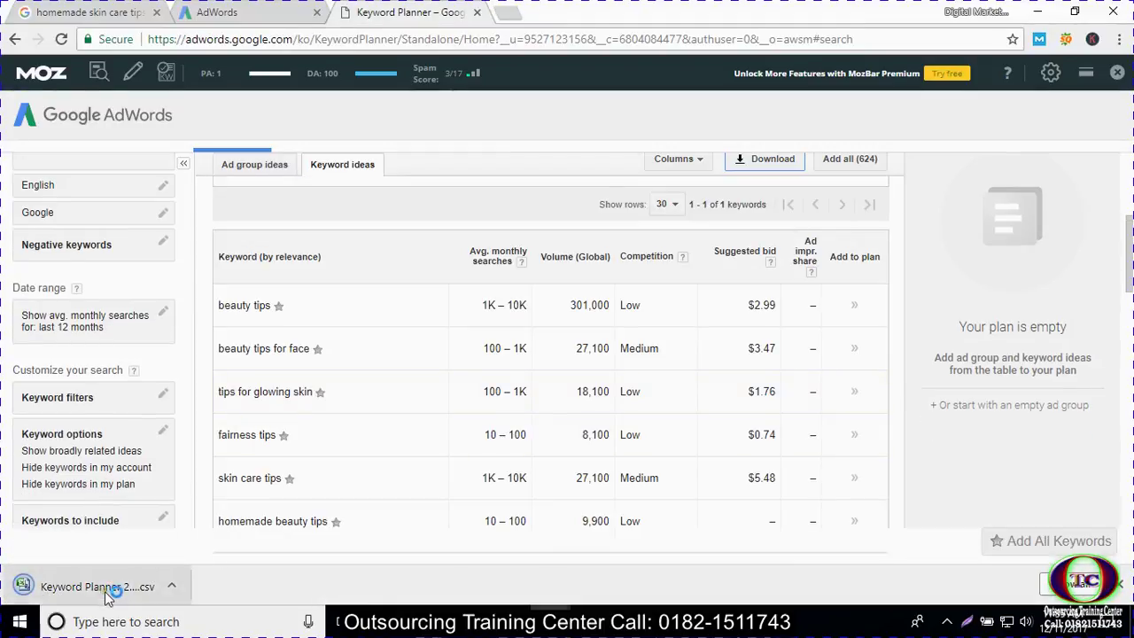
Open the downloaded Keyword Planner CSV in Excel and widen column B so the full keywords fit.
left_click(104, 591)
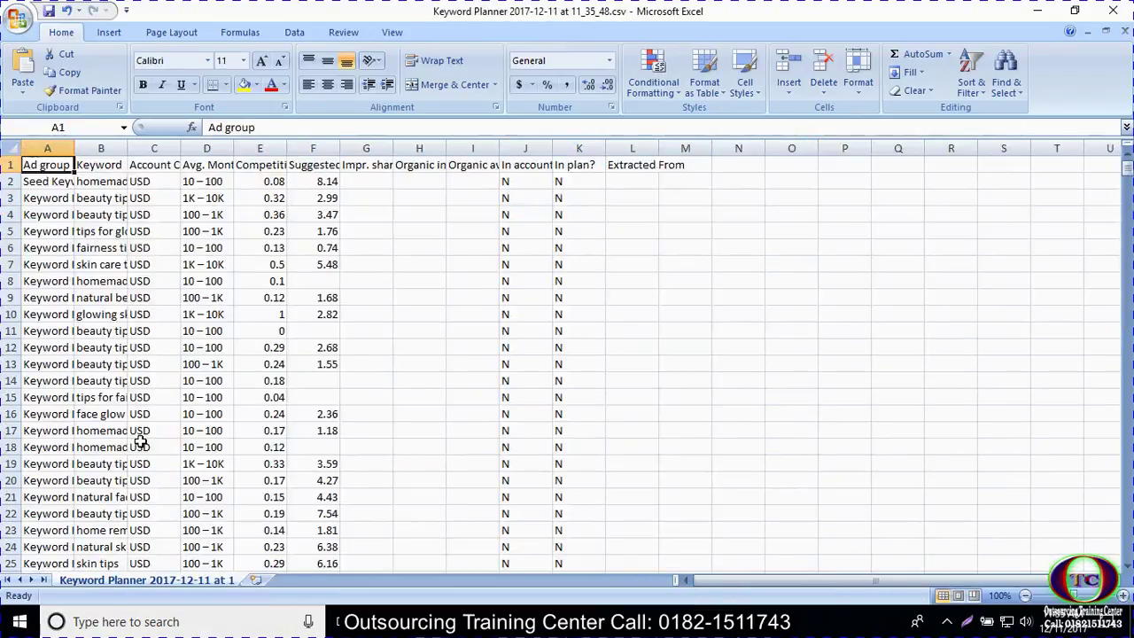
left_click_drag(126, 152, 560, 191)
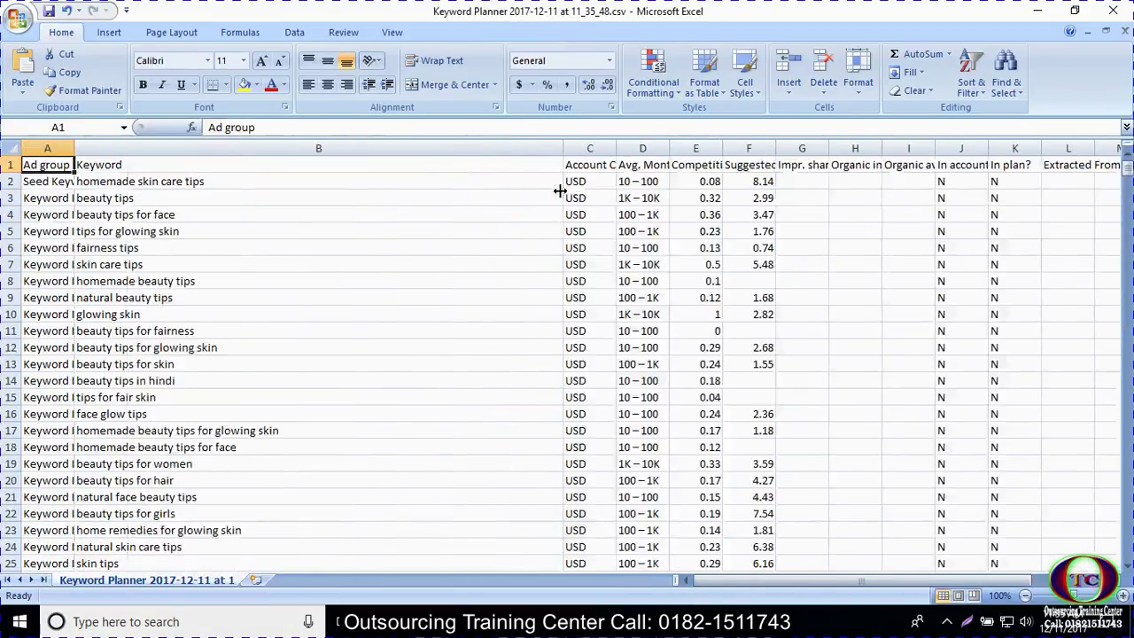
Clear the Keyword heading from cell B1 and copy the whole keyword column B.
left_click(117, 158)
double_click(117, 157)
left_click_drag(119, 164, 45, 162)
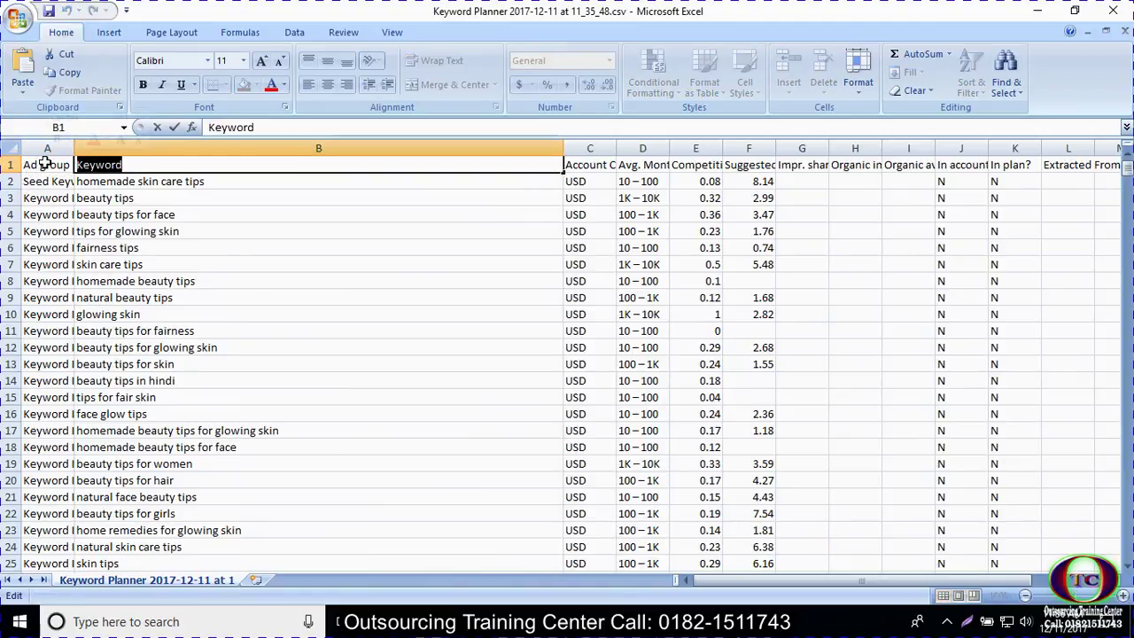
key("BackSpace")
left_click(100, 144)
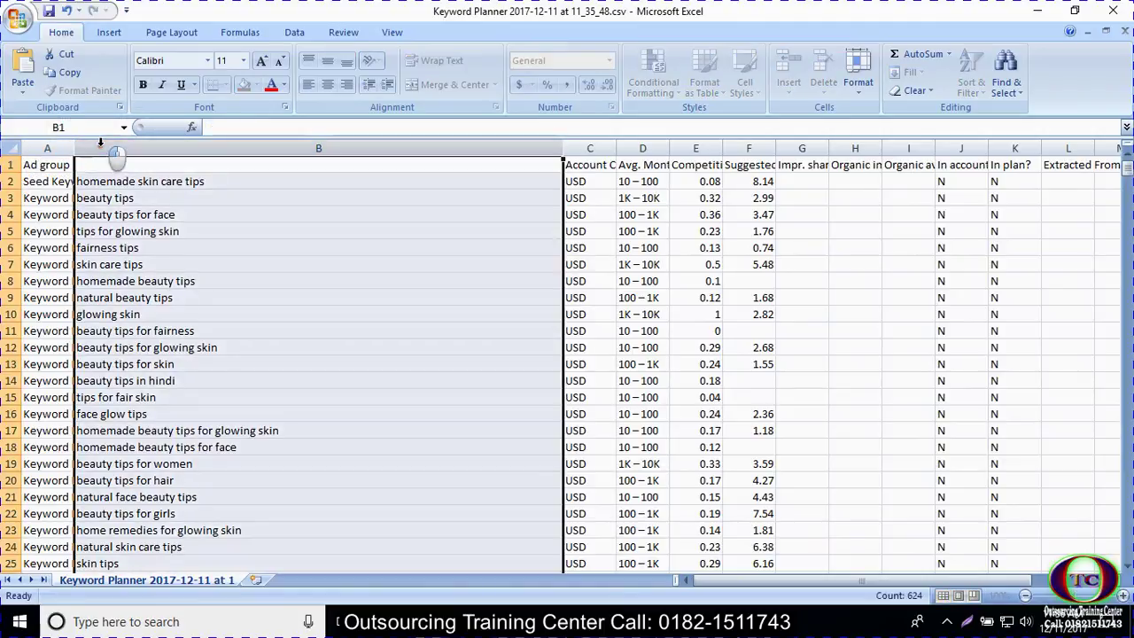
key("ctrl+c")
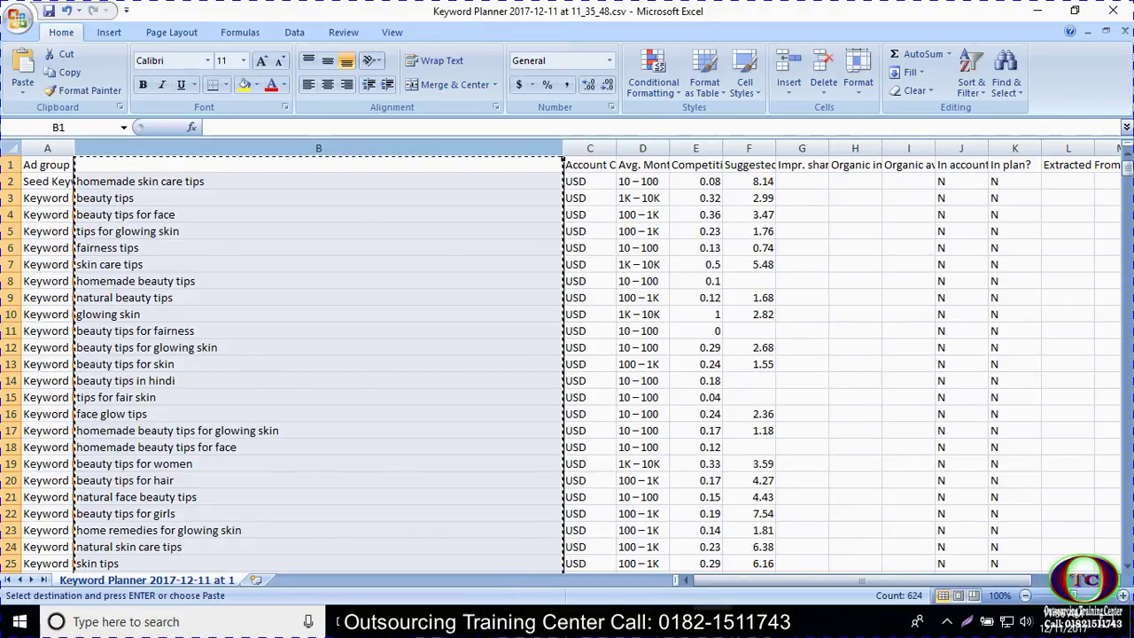
Switch to the Chrome window with the empty new tab, minimizing the Marketplace browser and Excel windows in the way.
key("alt+Tab")
key("alt+Tab")
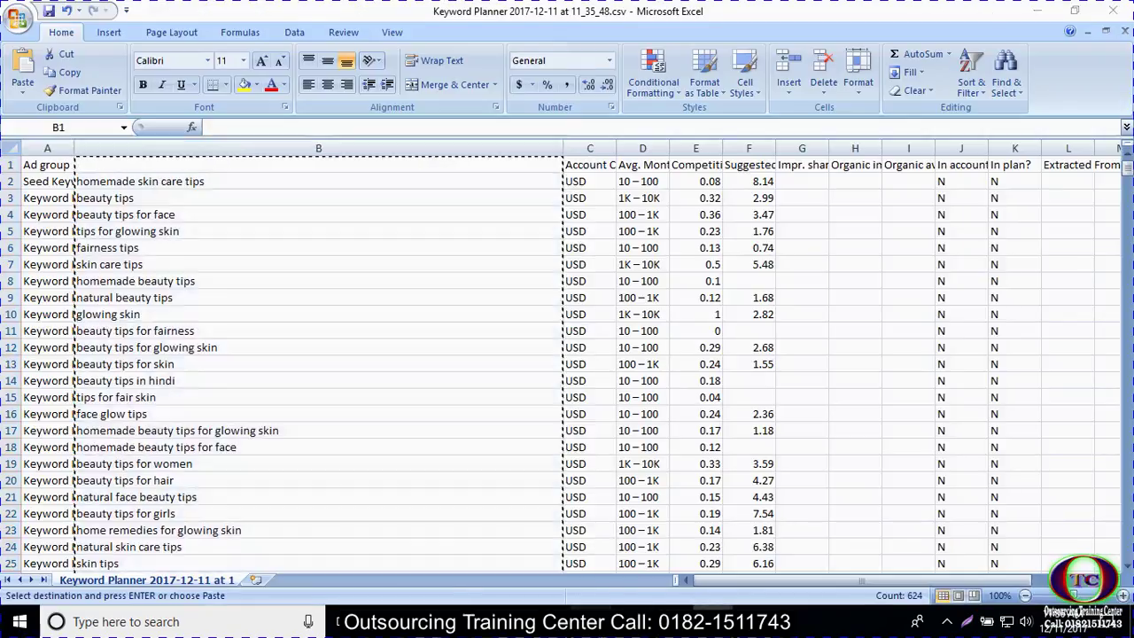
key("alt+Tab")
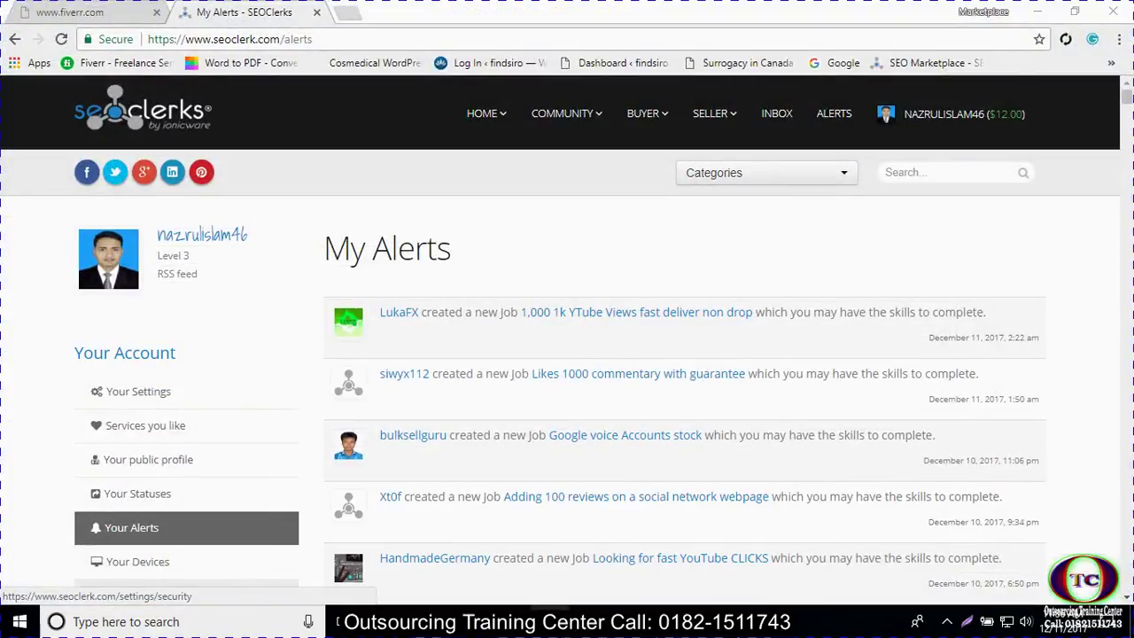
left_click(1037, 13)
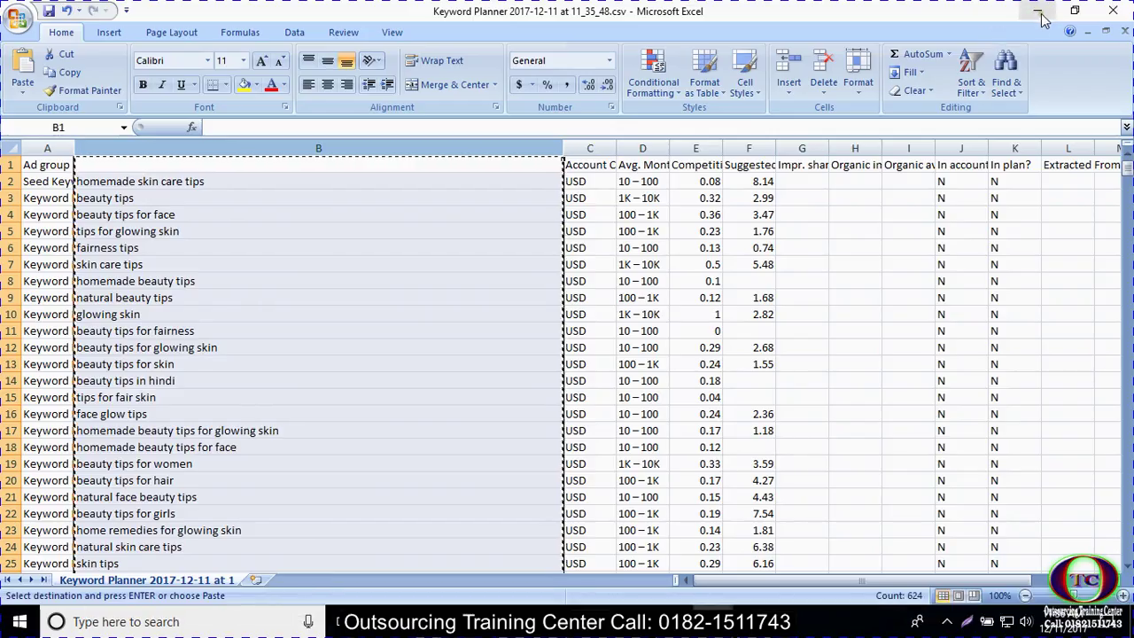
left_click(1038, 13)
left_click(1041, 14)
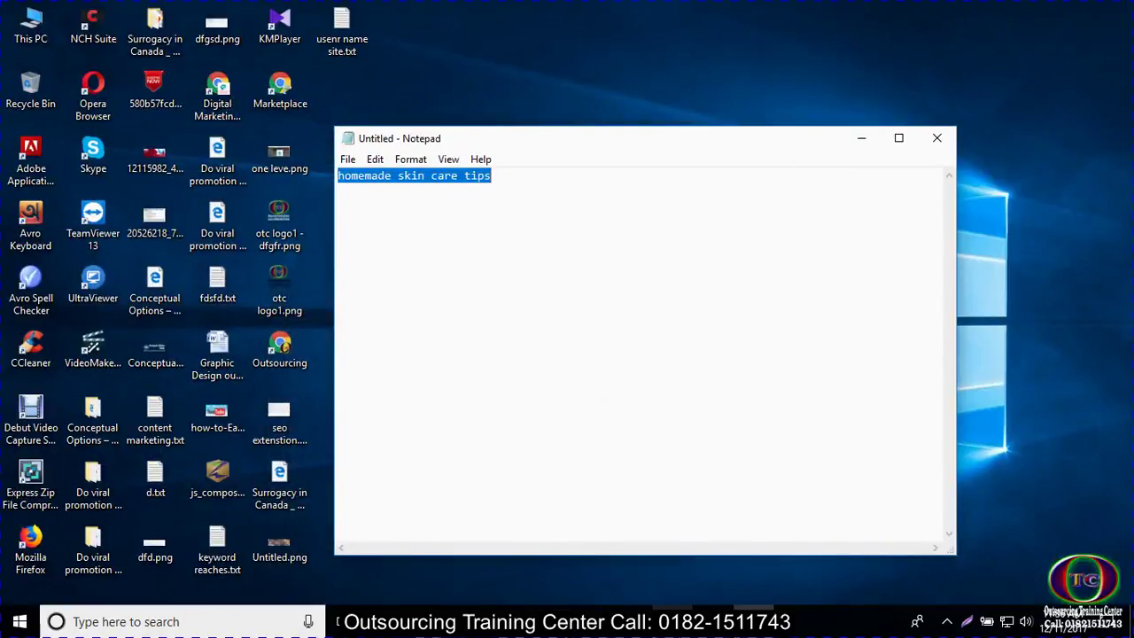
mouse_move(590, 622)
mouse_move(549, 622)
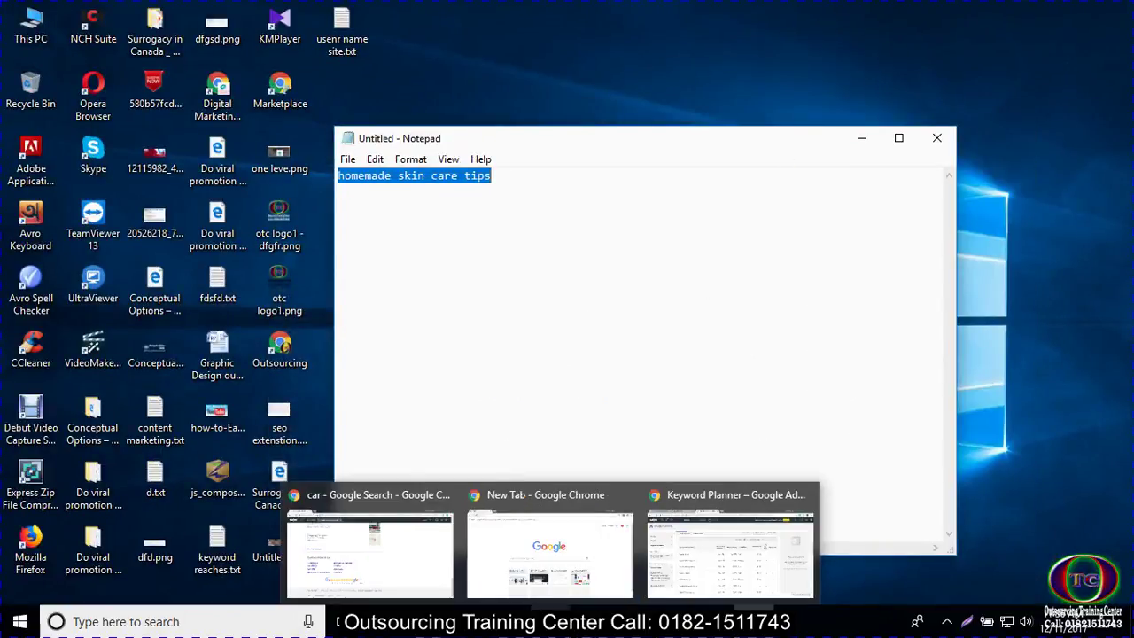
left_click(542, 553)
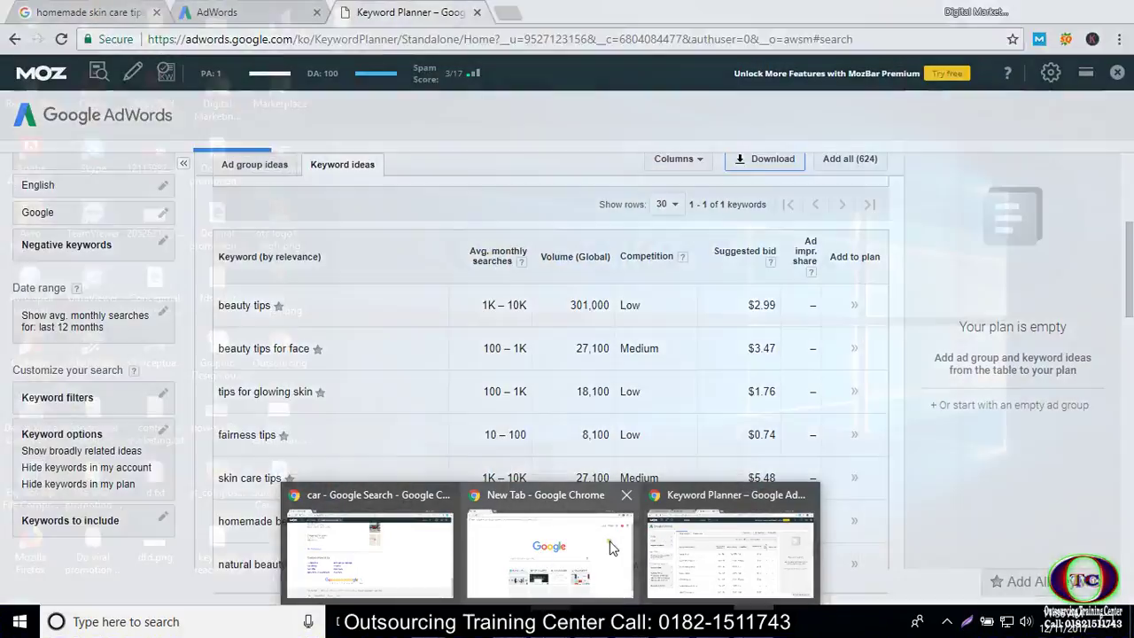
mouse_move(427, 549)
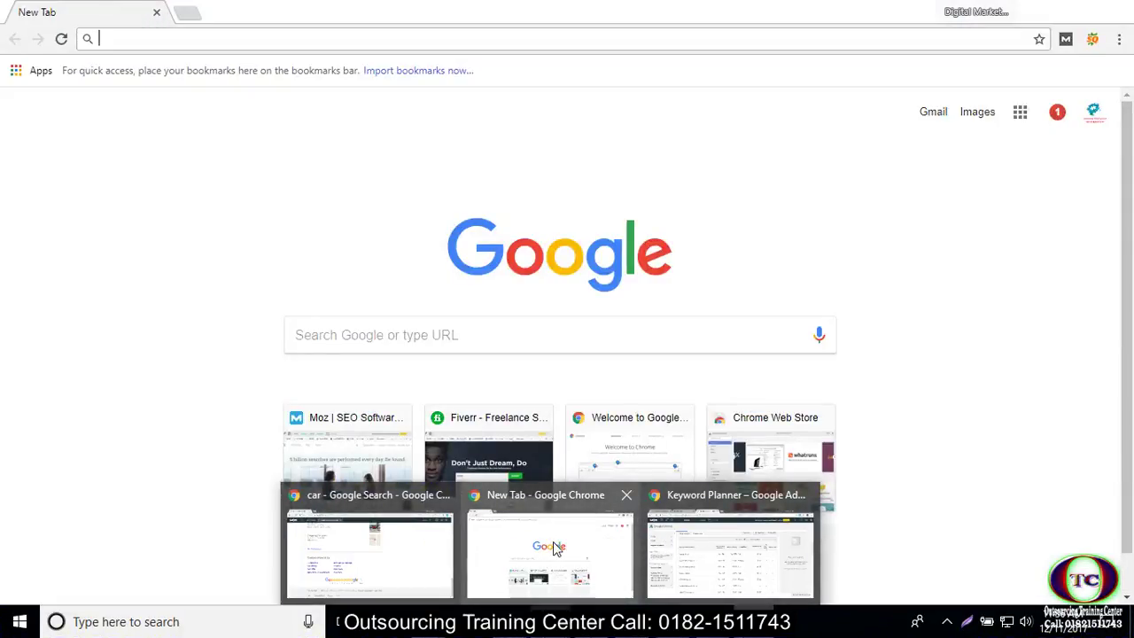
left_click(532, 544)
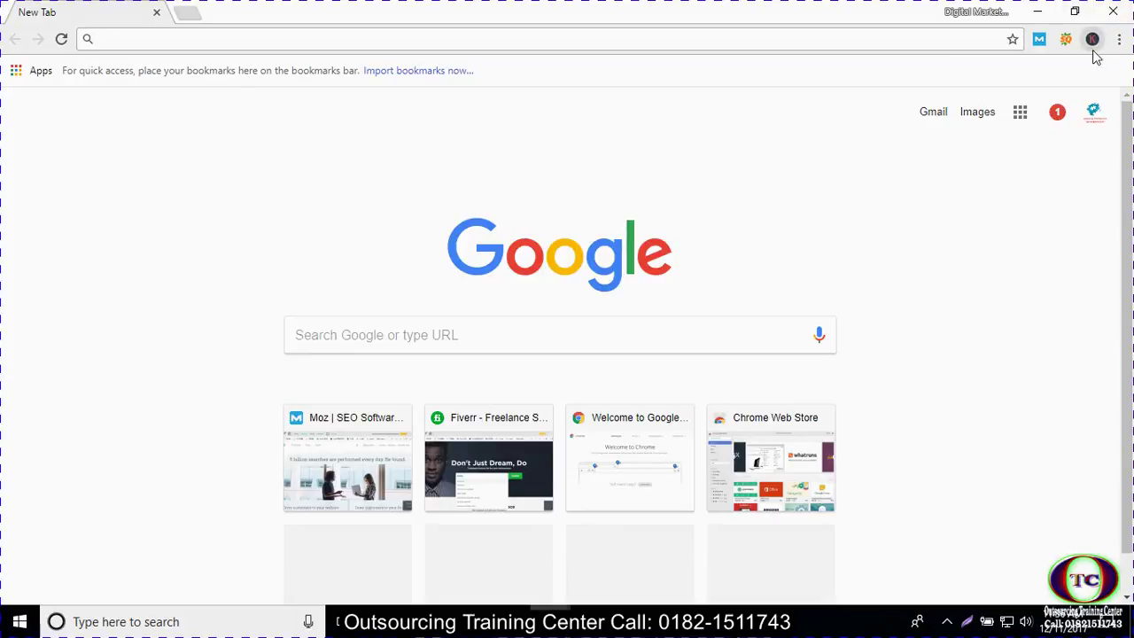
Open the Keywords Everywhere bulk keyword upload page and close the empty new tab.
left_click(1092, 40)
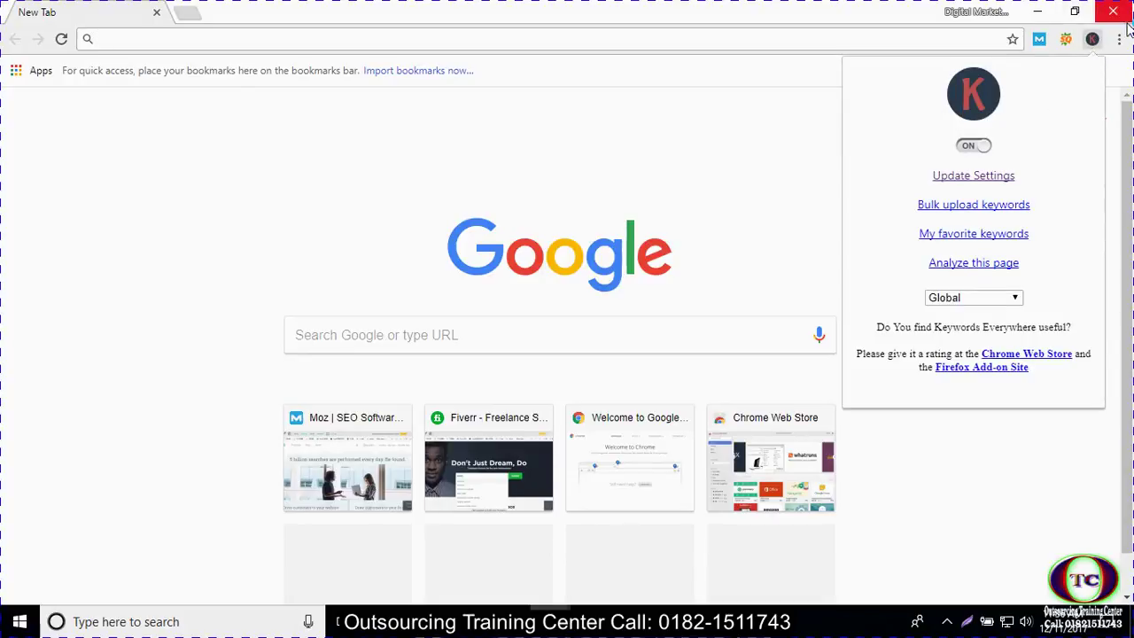
left_click(976, 204)
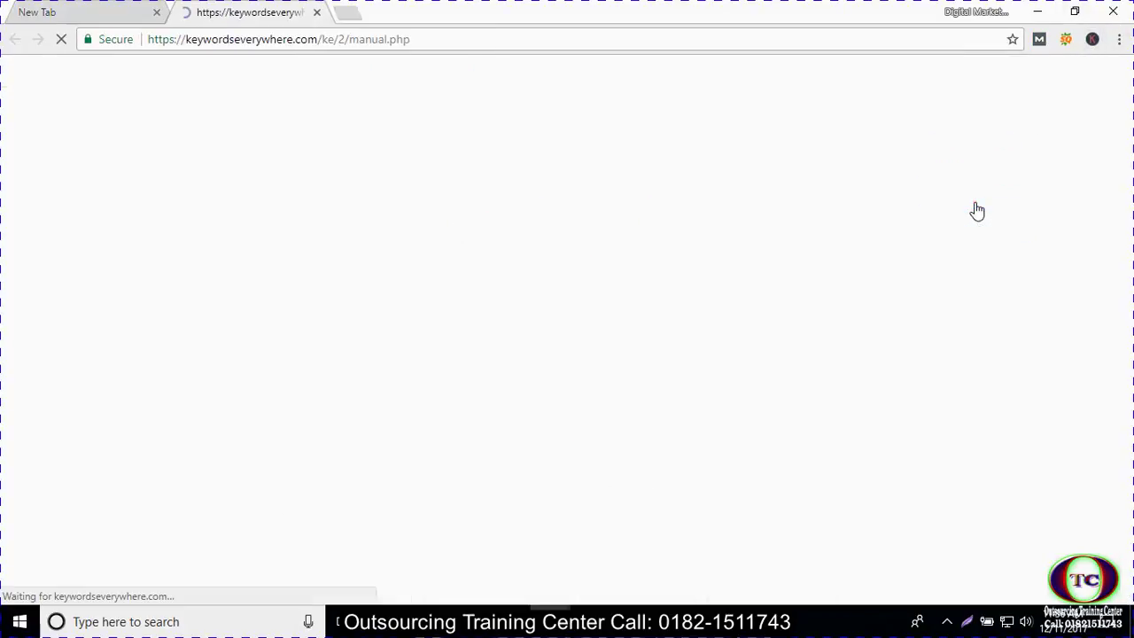
left_click(157, 12)
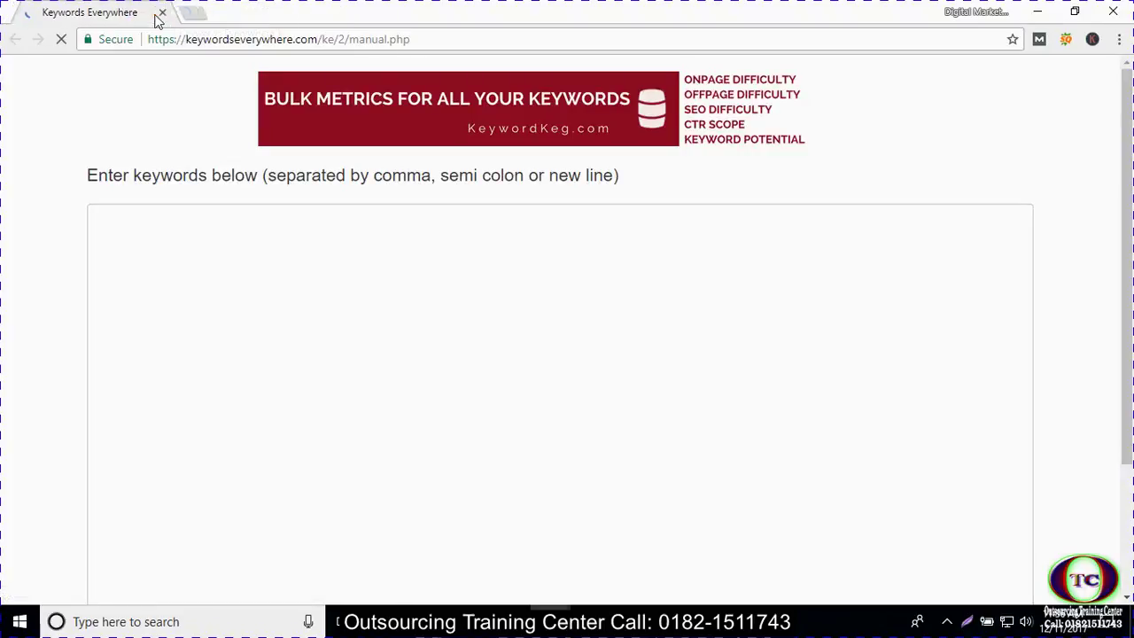
Paste the copied keyword list into the bulk keyword box and get its search volume and CPC.
left_click(207, 261)
key("ctrl+v")
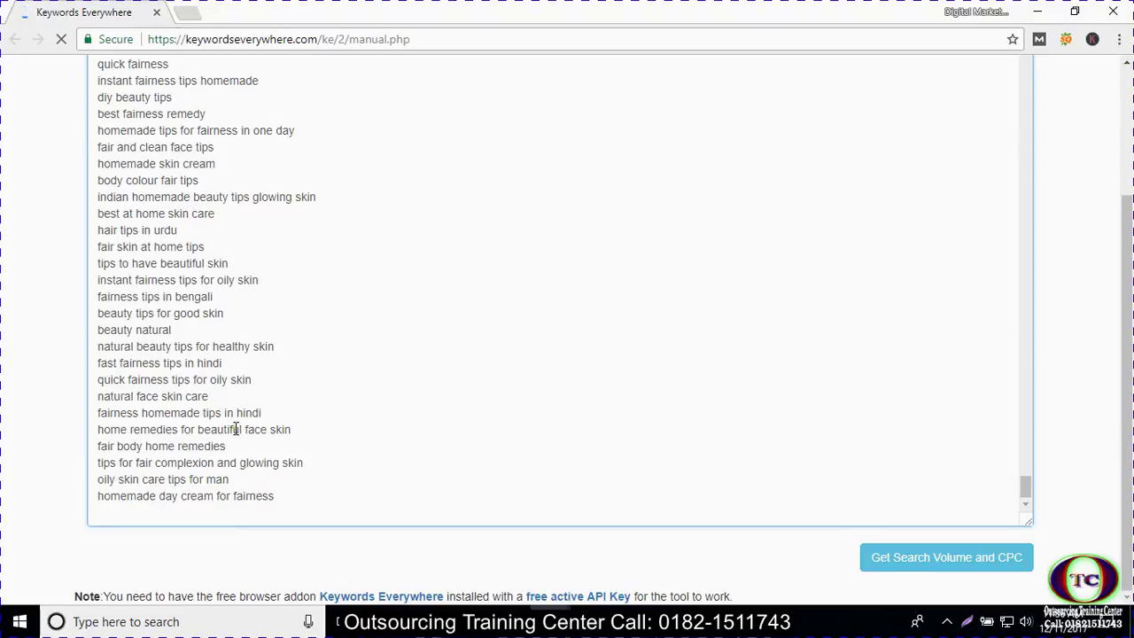
left_click(913, 560)
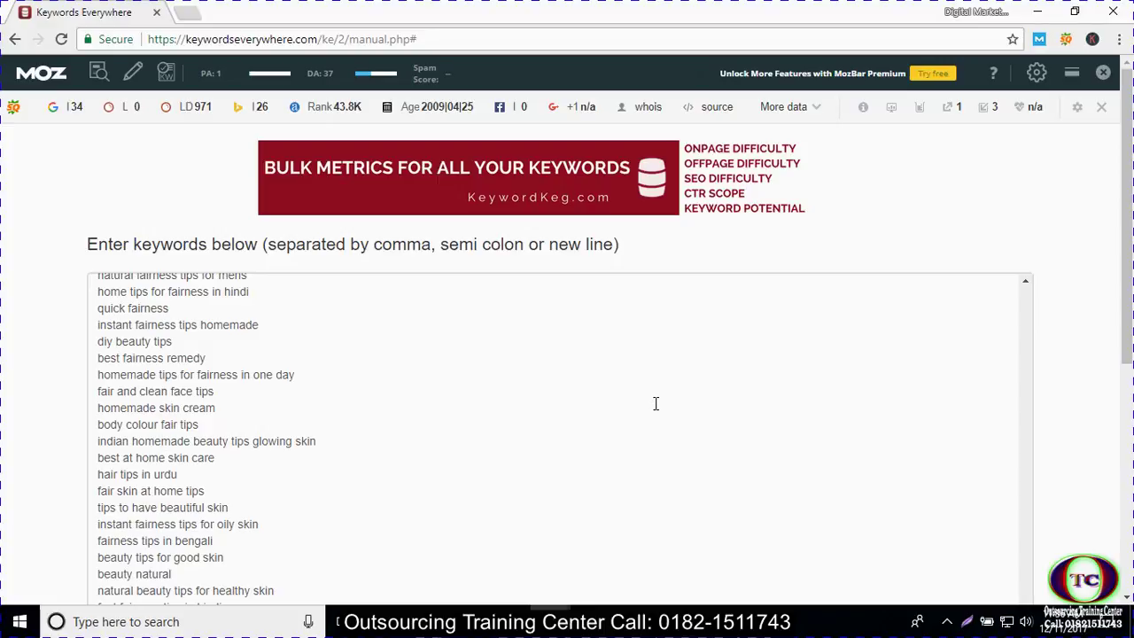
scroll(412, 456, "down", 5)
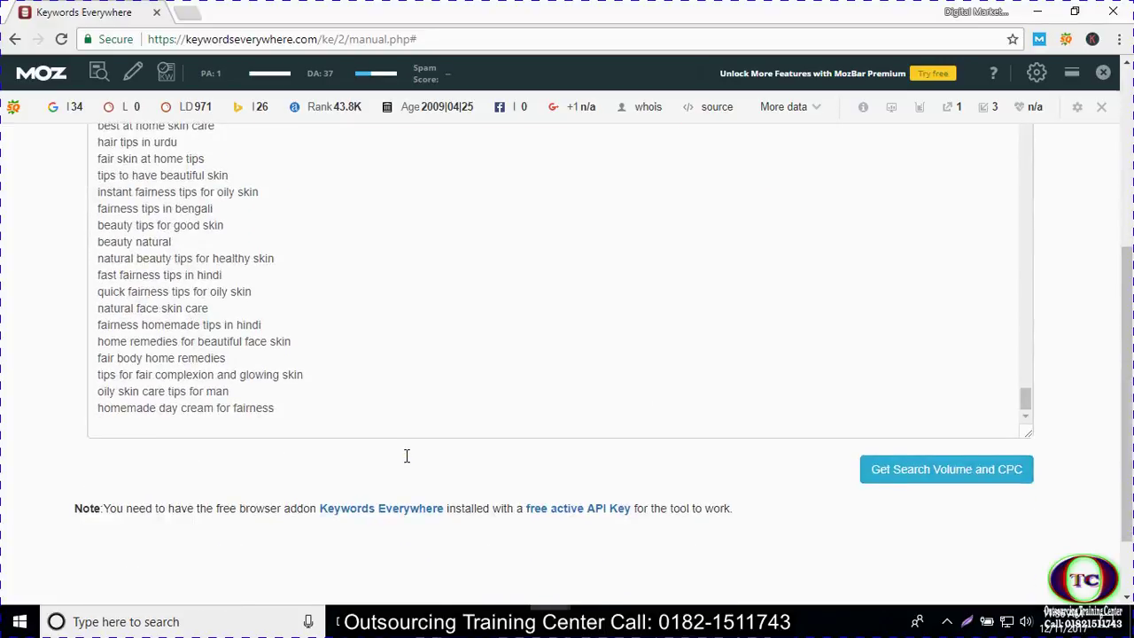
scroll(407, 456, "up", 10)
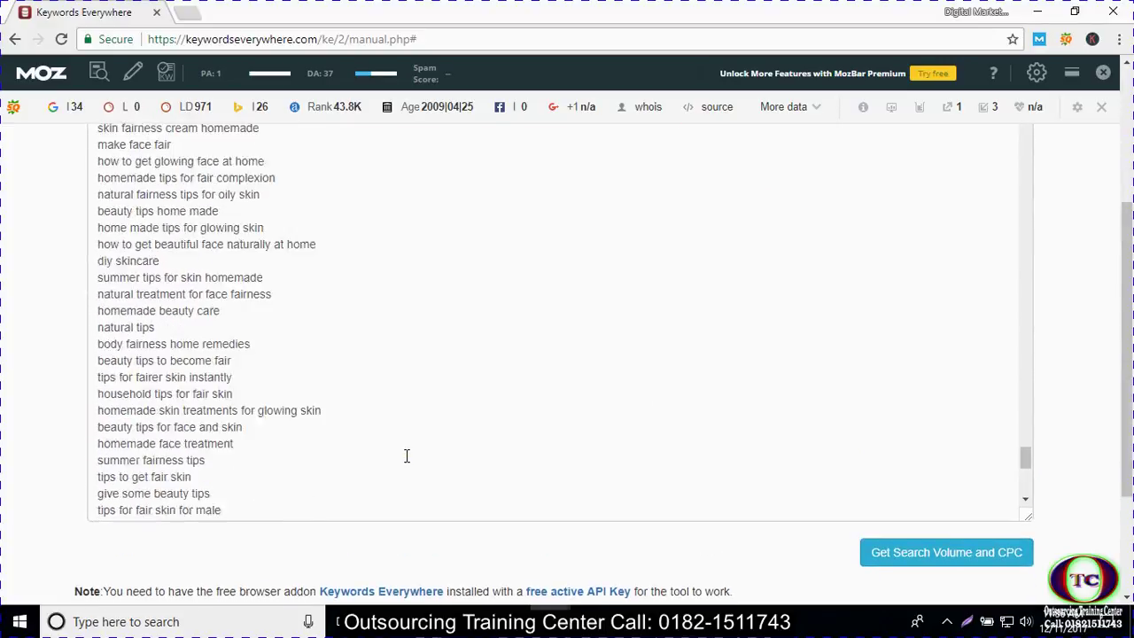
scroll(407, 455, "up", 5)
left_click_drag(1019, 421, 1041, 142)
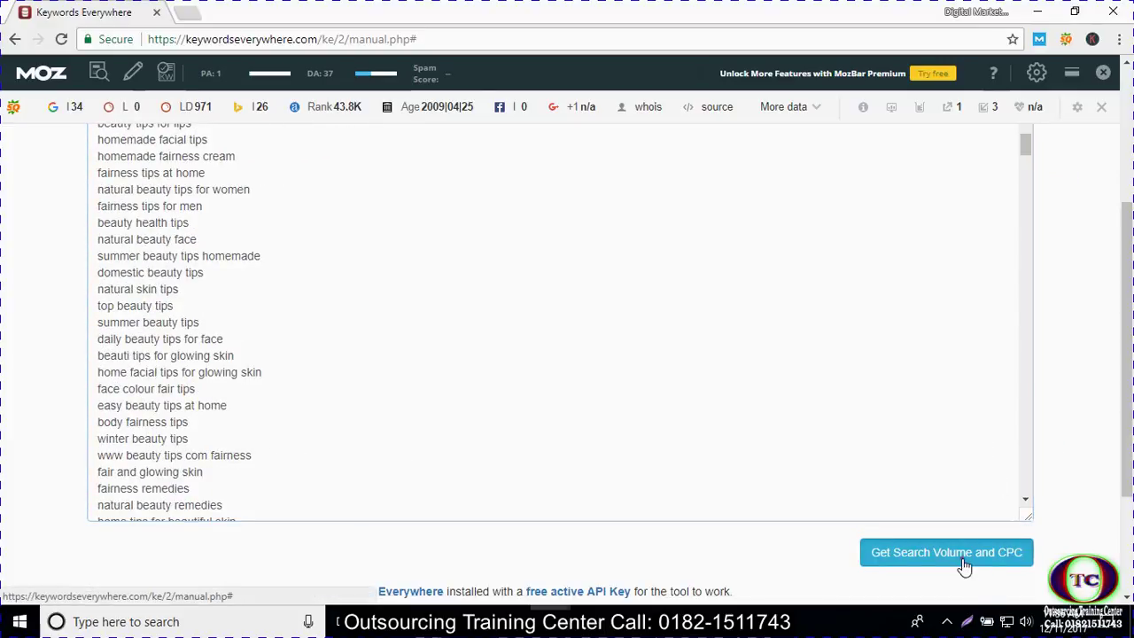
left_click(964, 560)
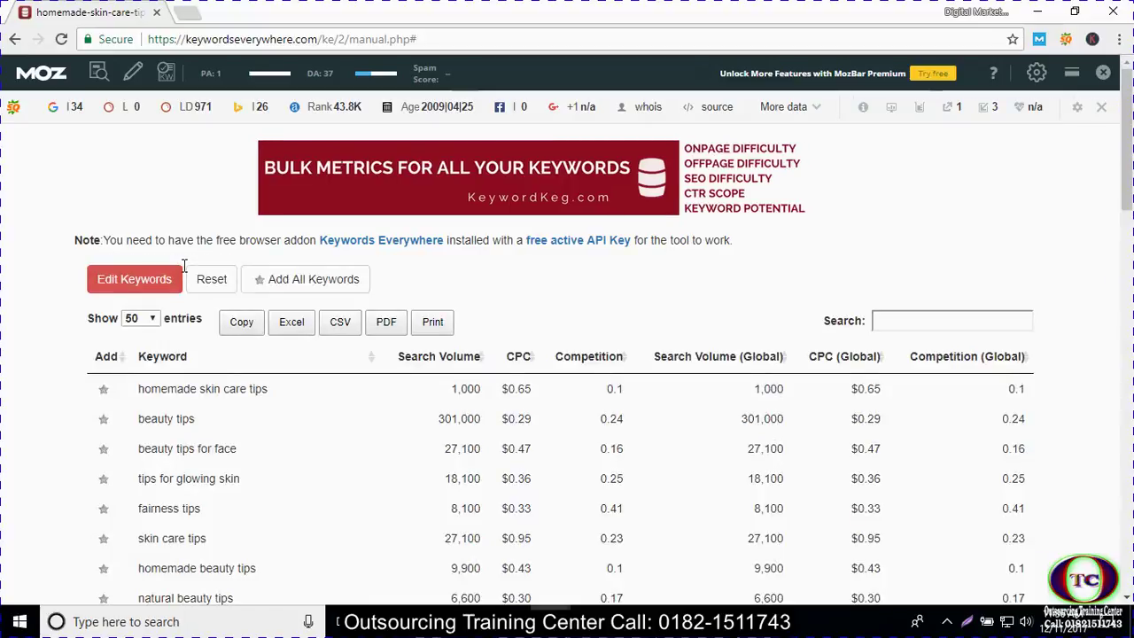
Export the keyword metrics table to Excel and open the downloaded workbook.
left_click_drag(452, 388, 582, 570)
left_click(165, 412)
left_click_drag(152, 415, 252, 439)
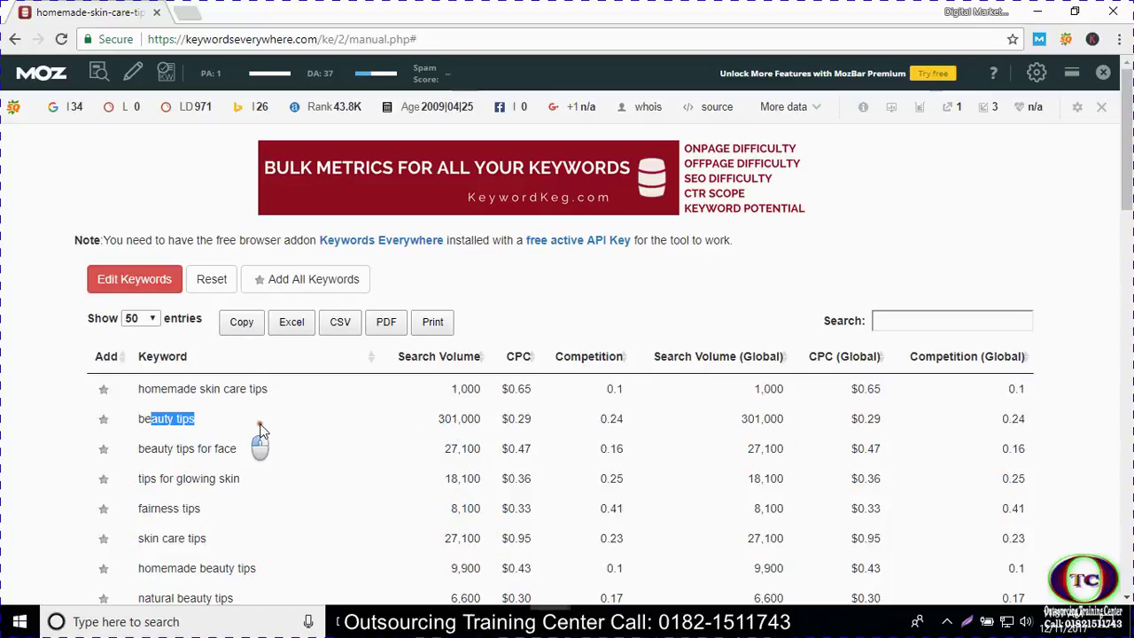
double_click(436, 426)
left_click_drag(460, 421, 561, 418)
left_click(561, 418)
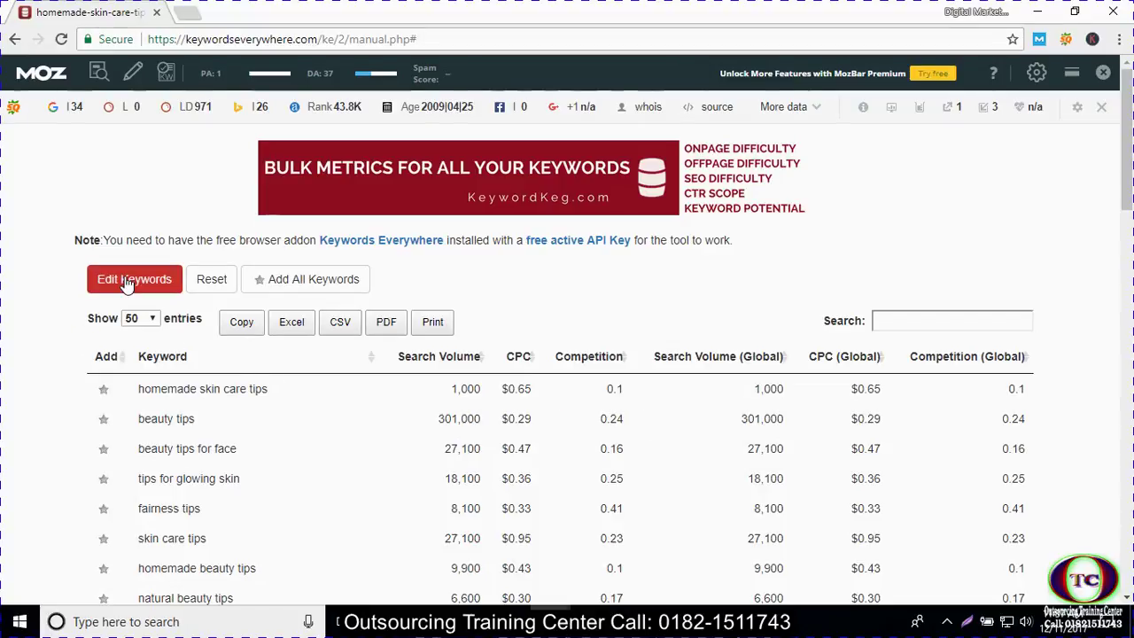
left_click(286, 333)
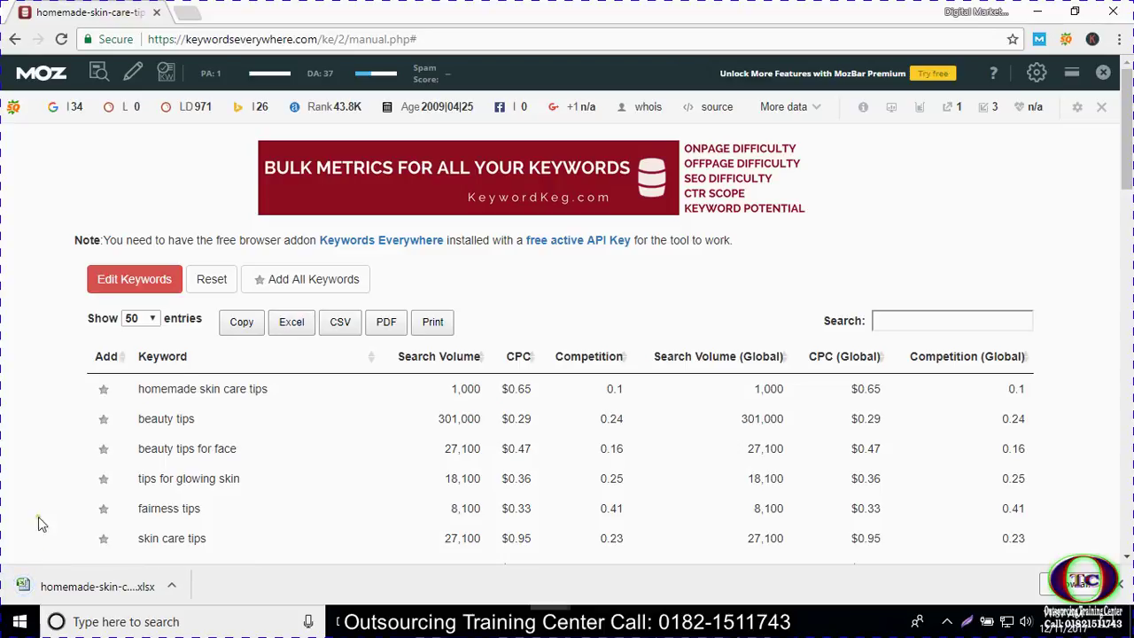
left_click(93, 586)
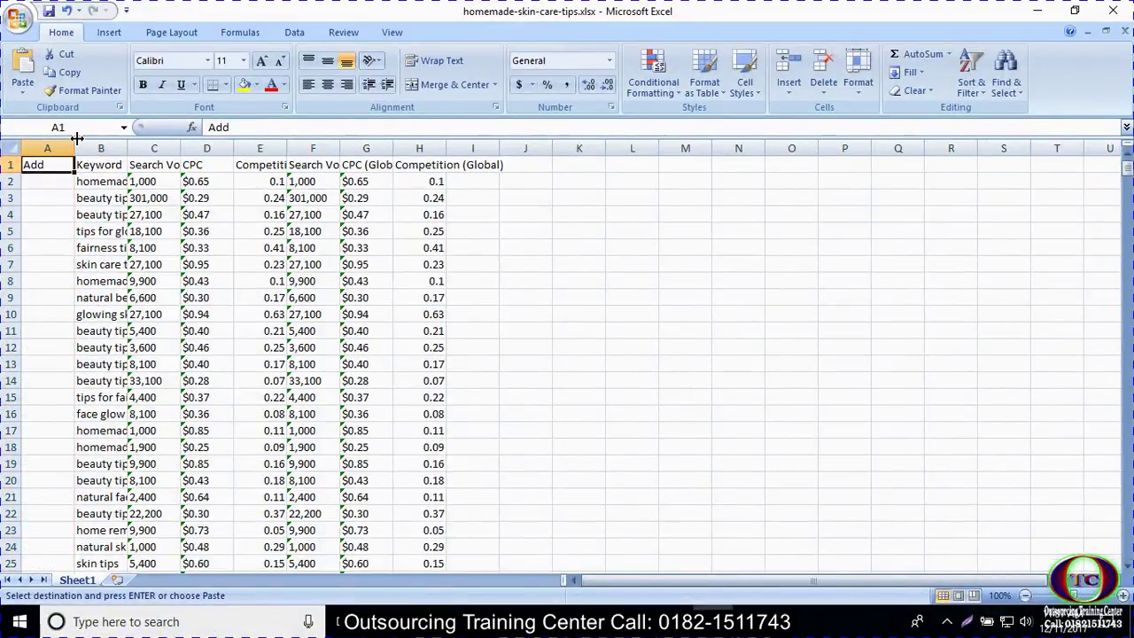
Clear the contents of the Add column and of columns E to J, keeping only Keyword, Search Volume and CPC.
left_click(50, 144)
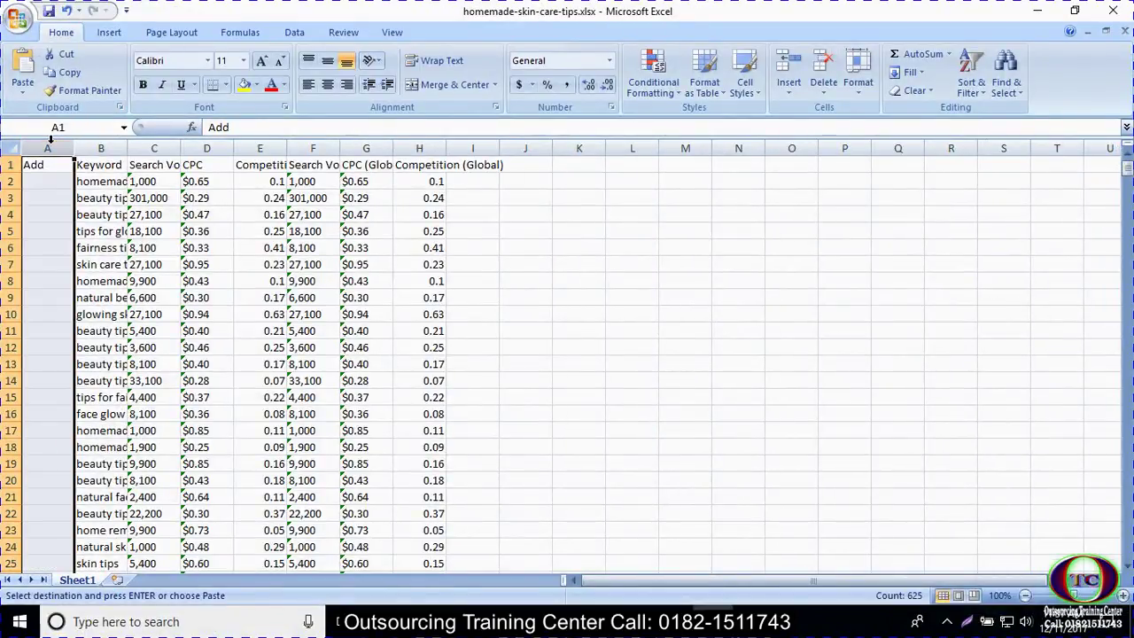
key("Delete")
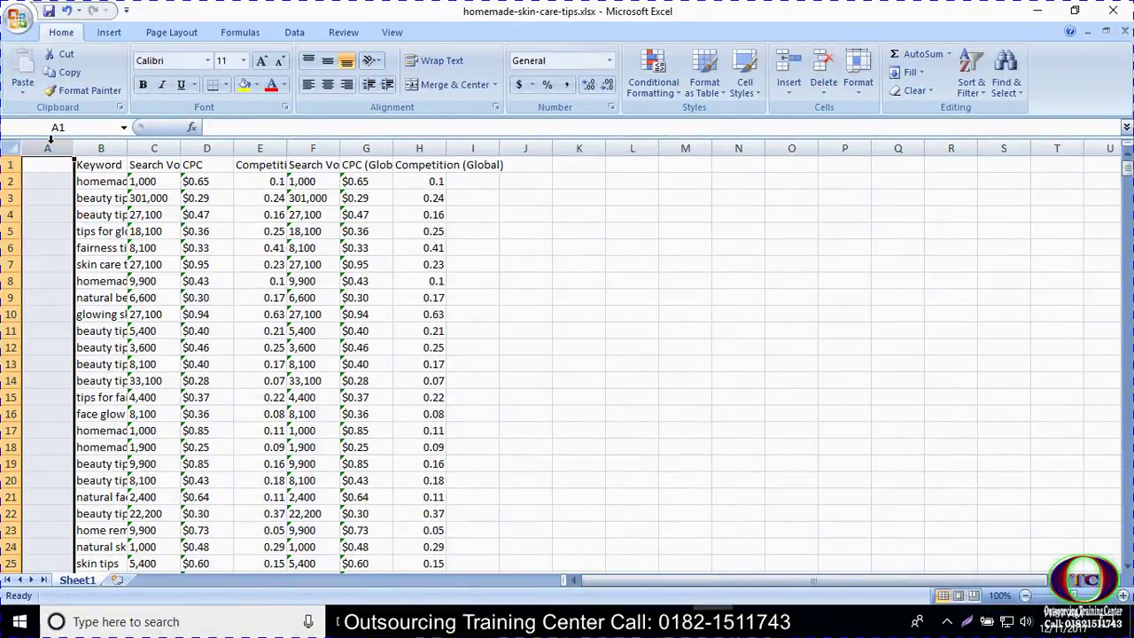
left_click(98, 144)
left_click(147, 144)
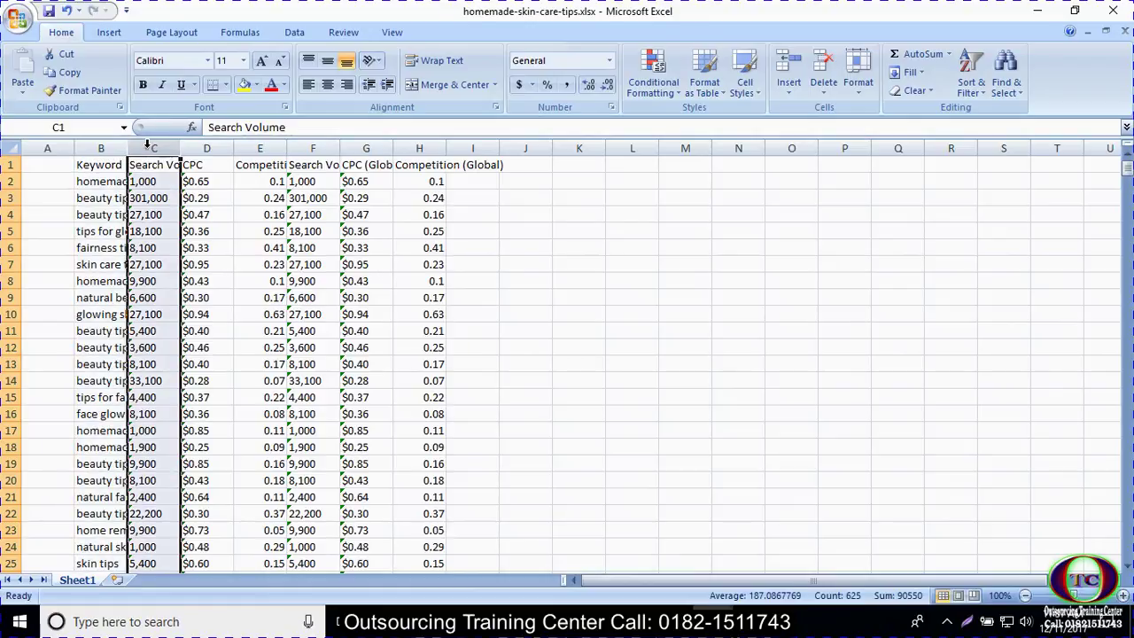
left_click(206, 147)
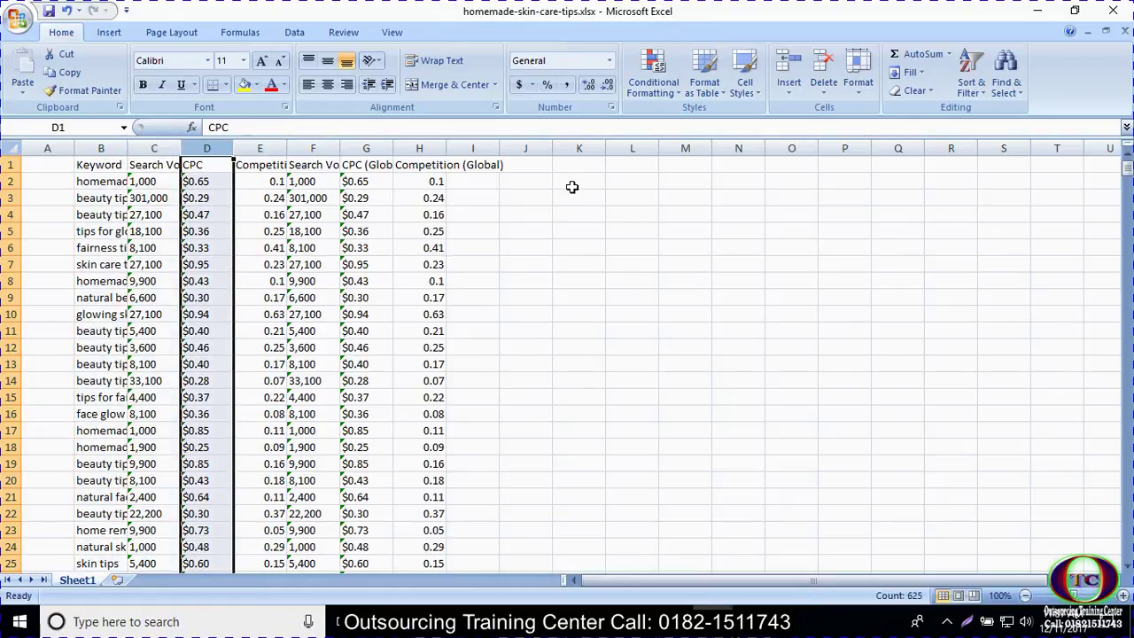
left_click_drag(526, 148, 256, 130)
key("Delete")
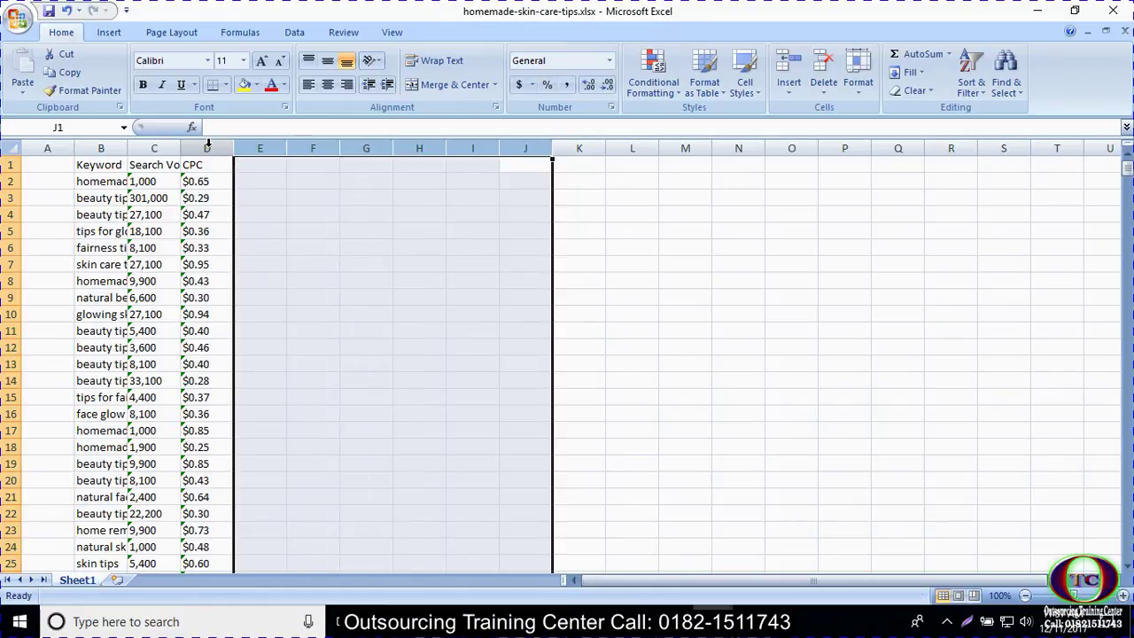
Widen columns B, C and D so the Keyword, Search Volume and CPC entries fit fully.
left_click_drag(234, 148, 796, 152)
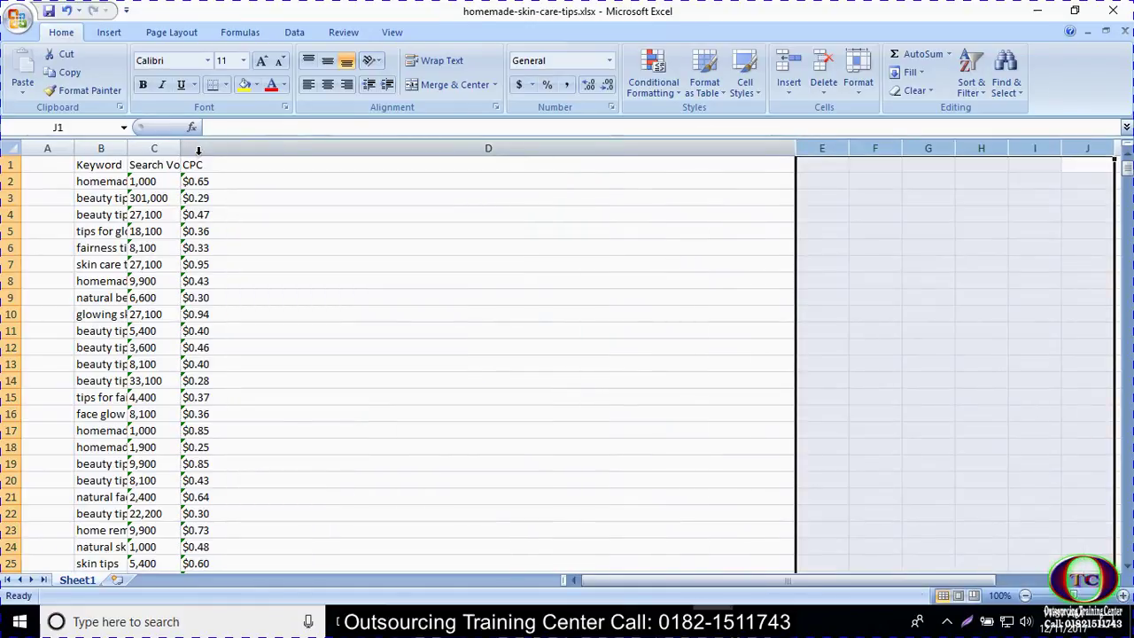
left_click_drag(182, 148, 596, 149)
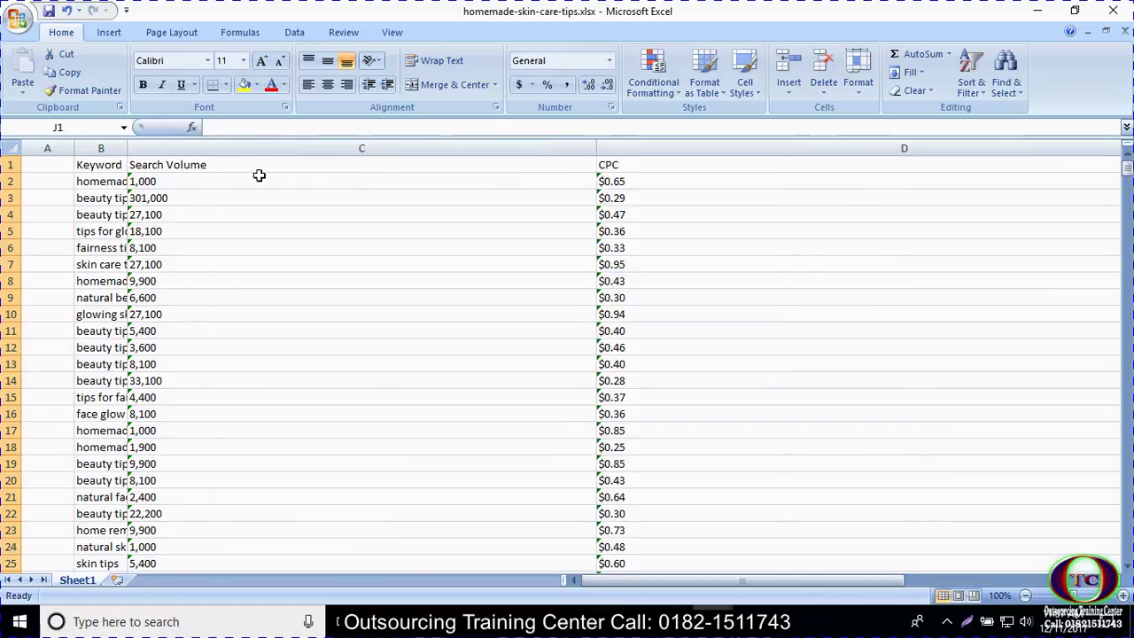
left_click_drag(126, 149, 463, 149)
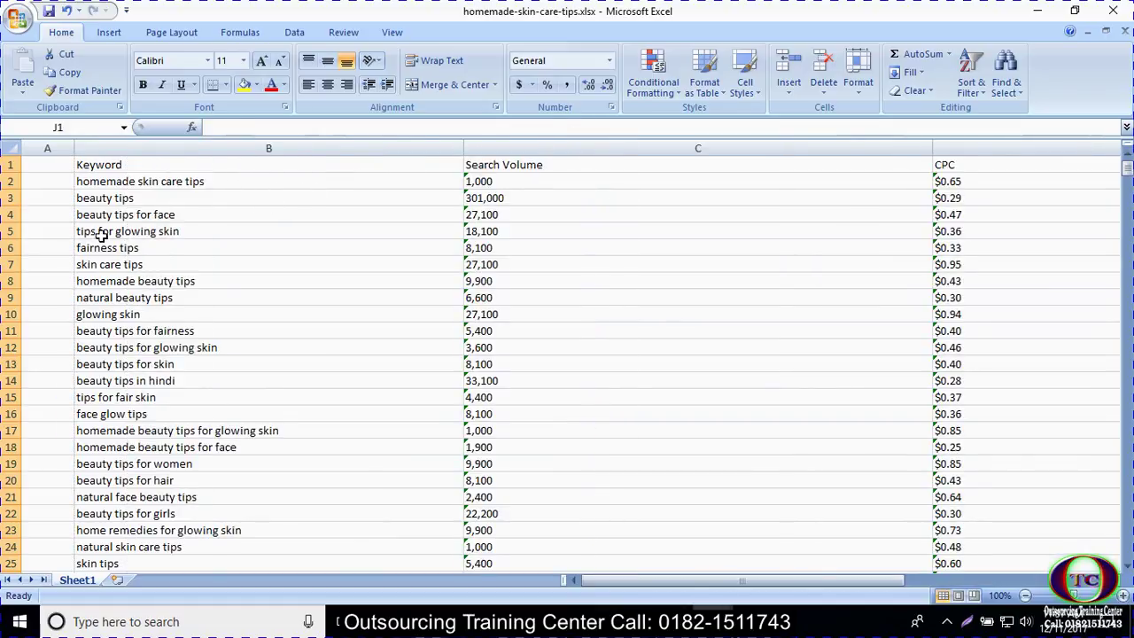
Open the Search Volume and CPC cells of "homemade skin care tips" in row 2 to inspect their values.
double_click(512, 182)
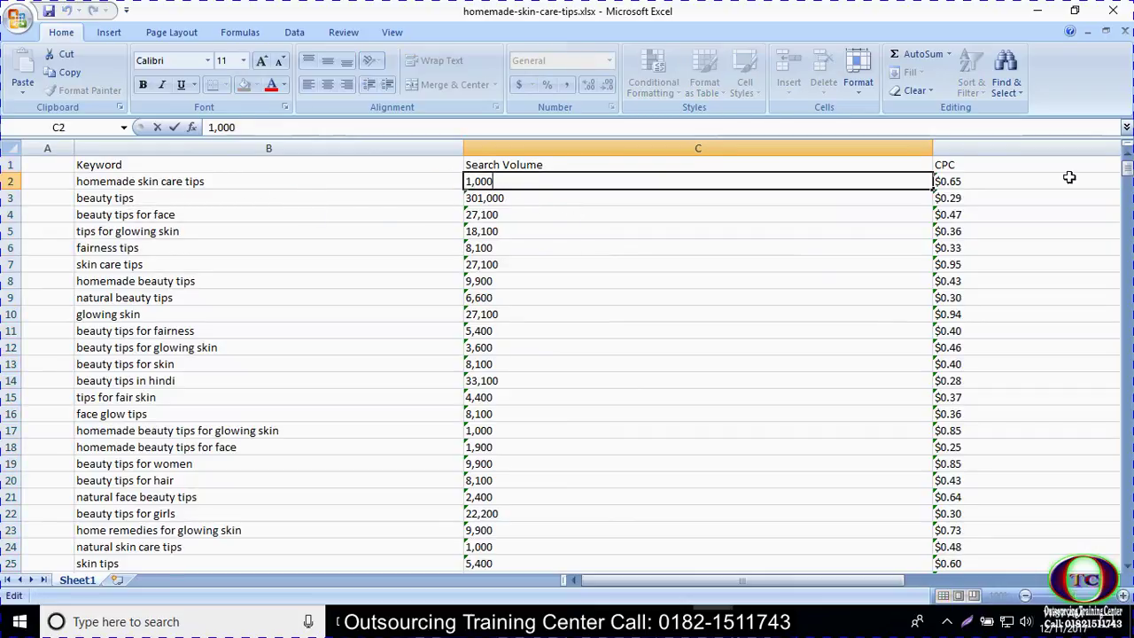
double_click(993, 182)
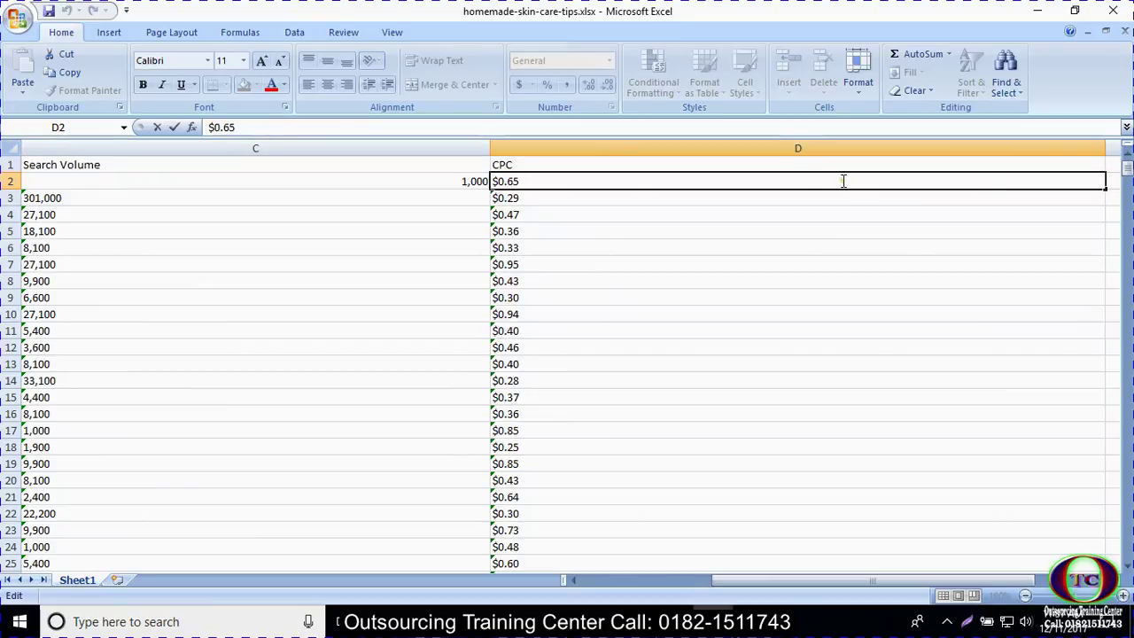
left_click(669, 582)
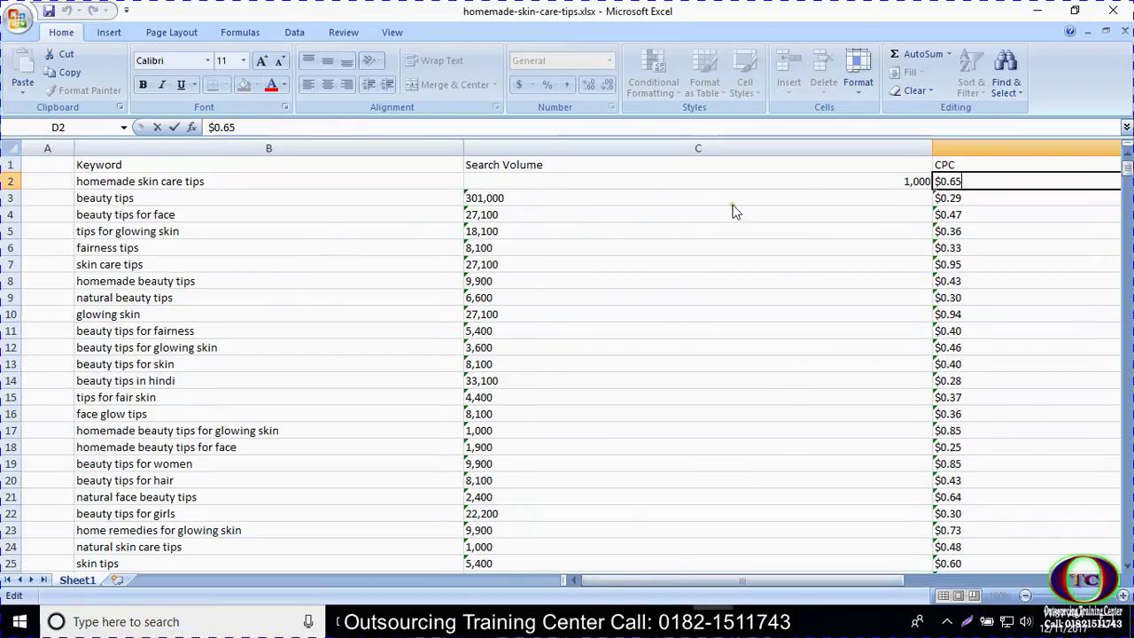
Open the Search Volume and CPC cells of "beauty tips" in row 3 to inspect their values.
left_click(657, 210)
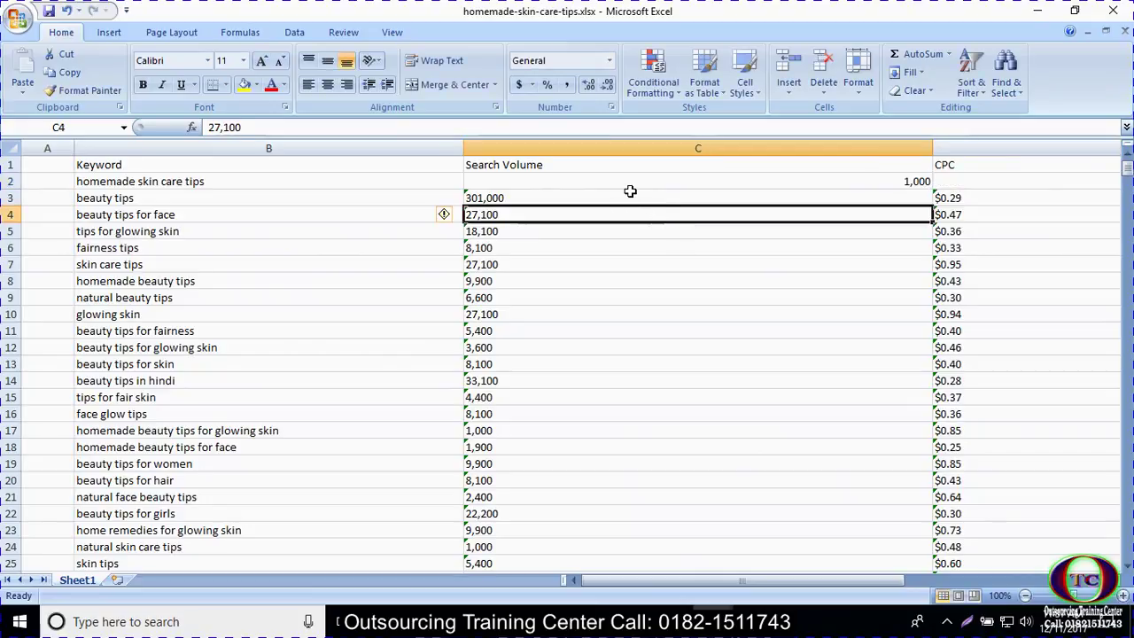
double_click(531, 197)
left_click_drag(531, 197, 350, 201)
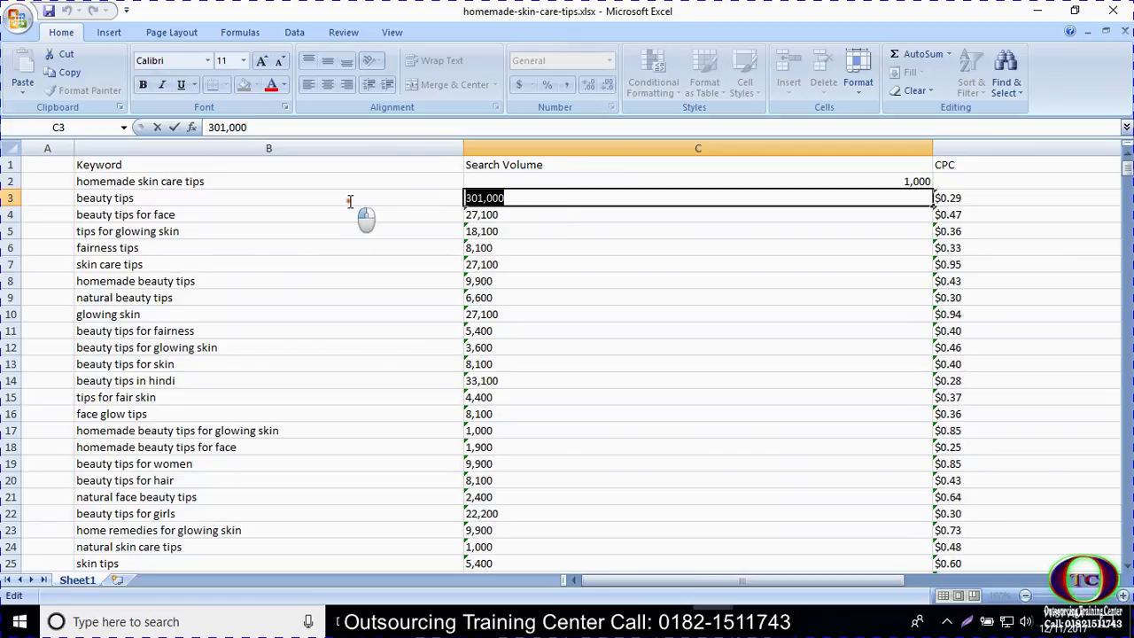
left_click(1044, 203)
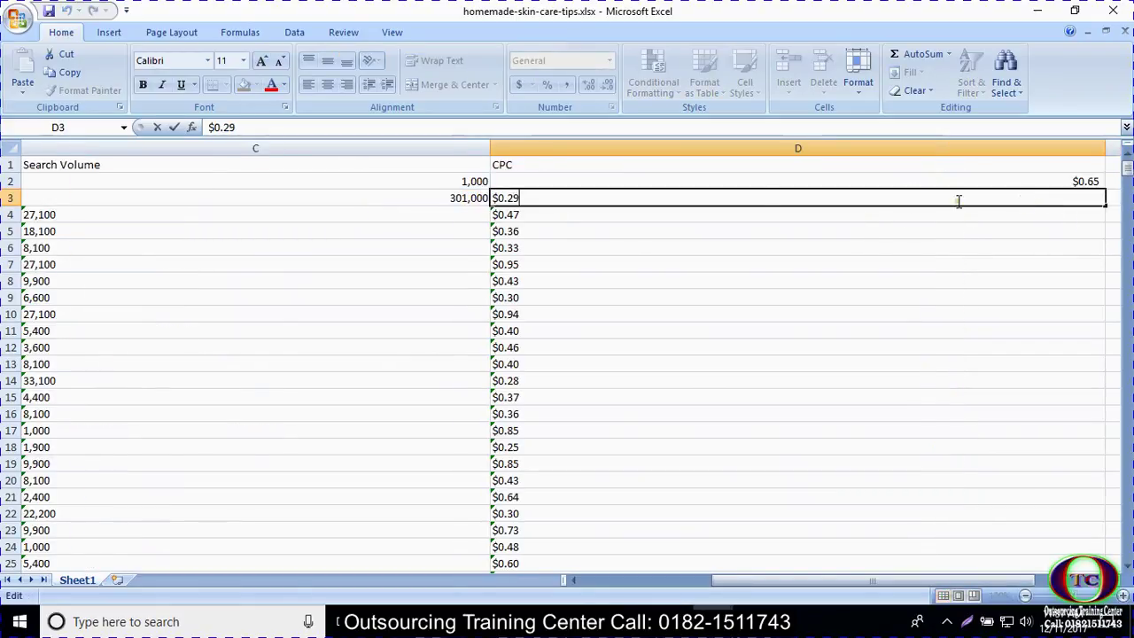
left_click(355, 201)
left_click(310, 217)
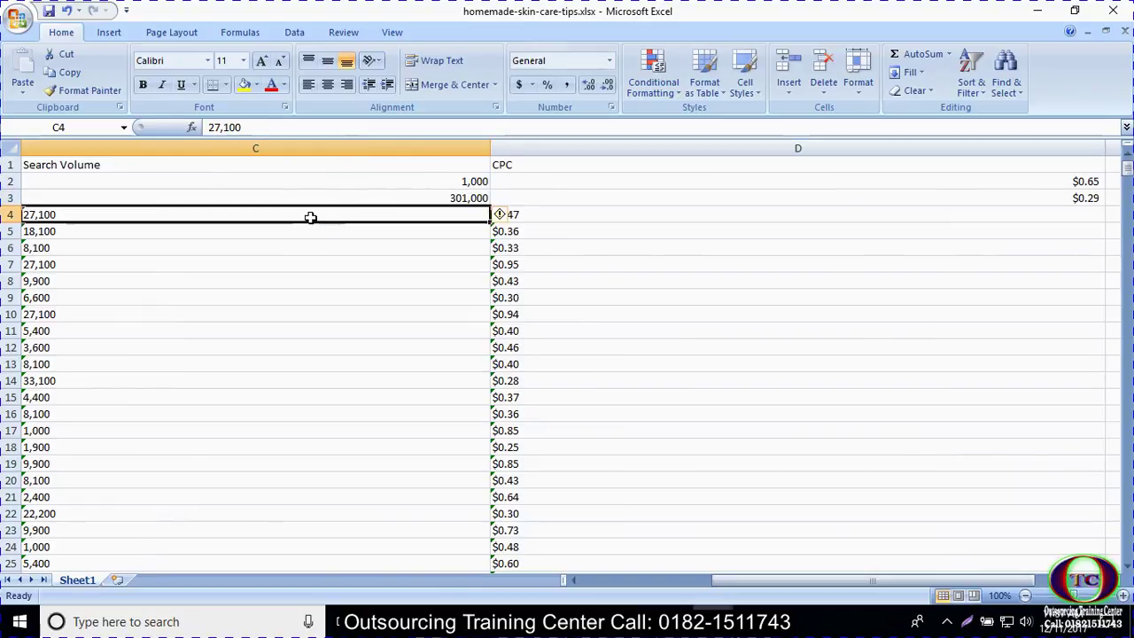
Open the Search Volume and CPC cells of "beauty tips for face" in row 4 to inspect their values.
left_click(700, 581)
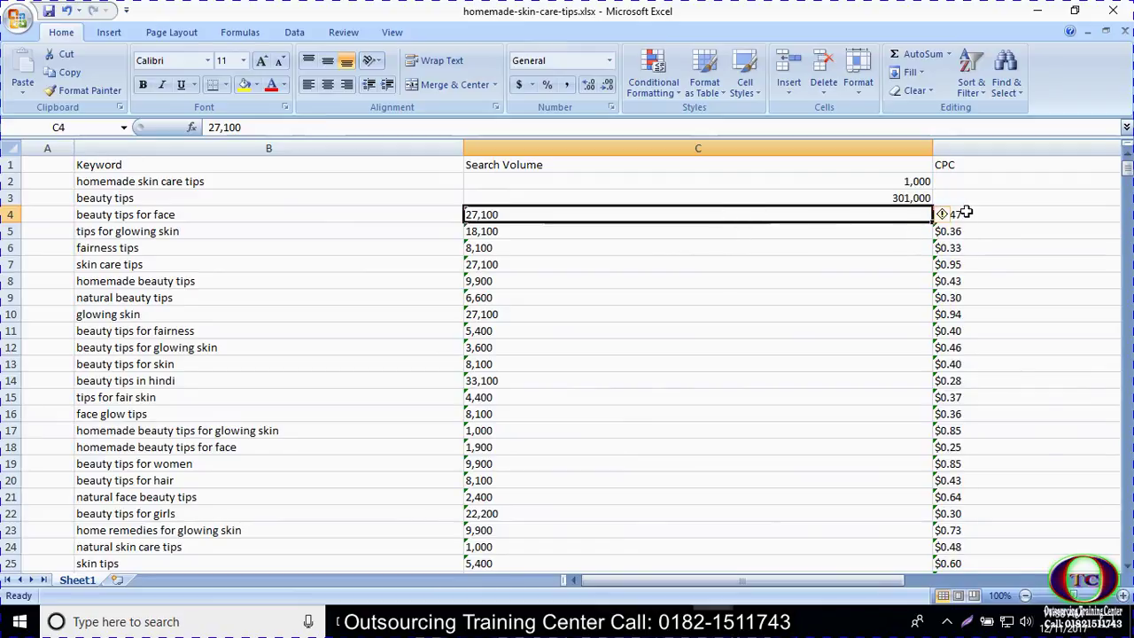
double_click(890, 214)
left_click(981, 214)
double_click(855, 215)
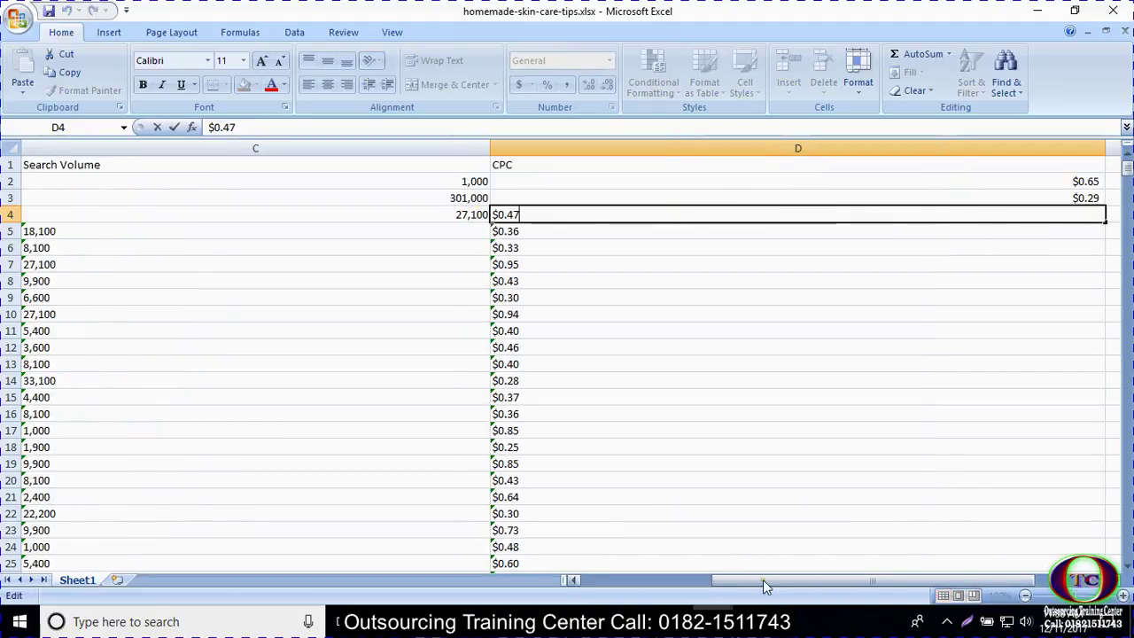
left_click_drag(717, 579, 663, 579)
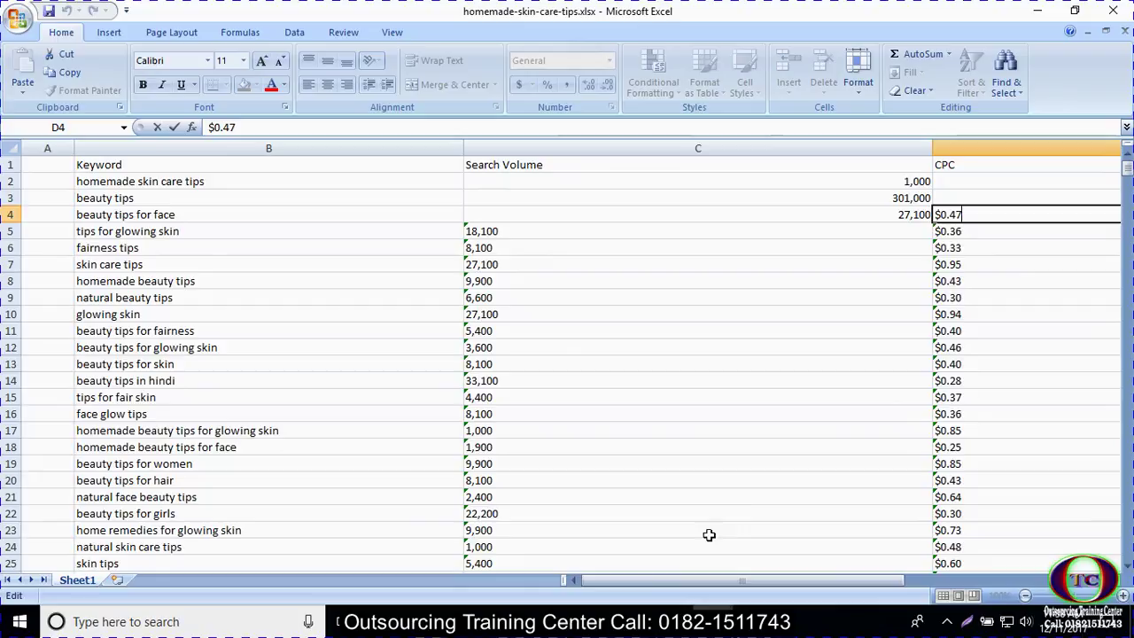
Review the Search Volume and CPC entries from "tips for glowing skin" in row 5 down through the keywords around row 76.
left_click(582, 232)
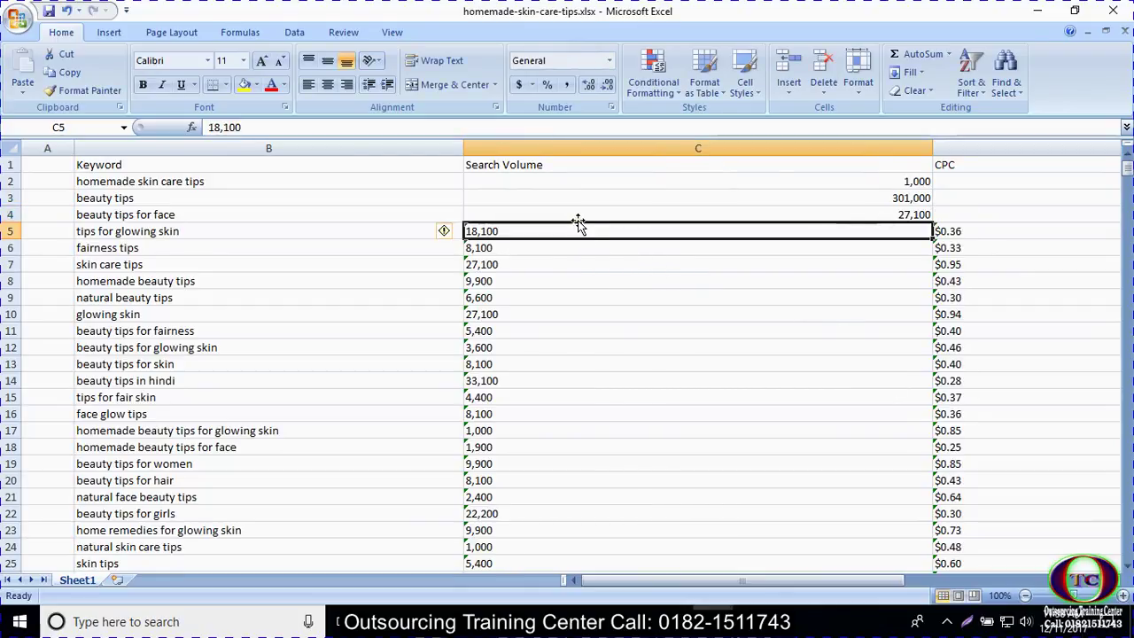
left_click(1002, 232)
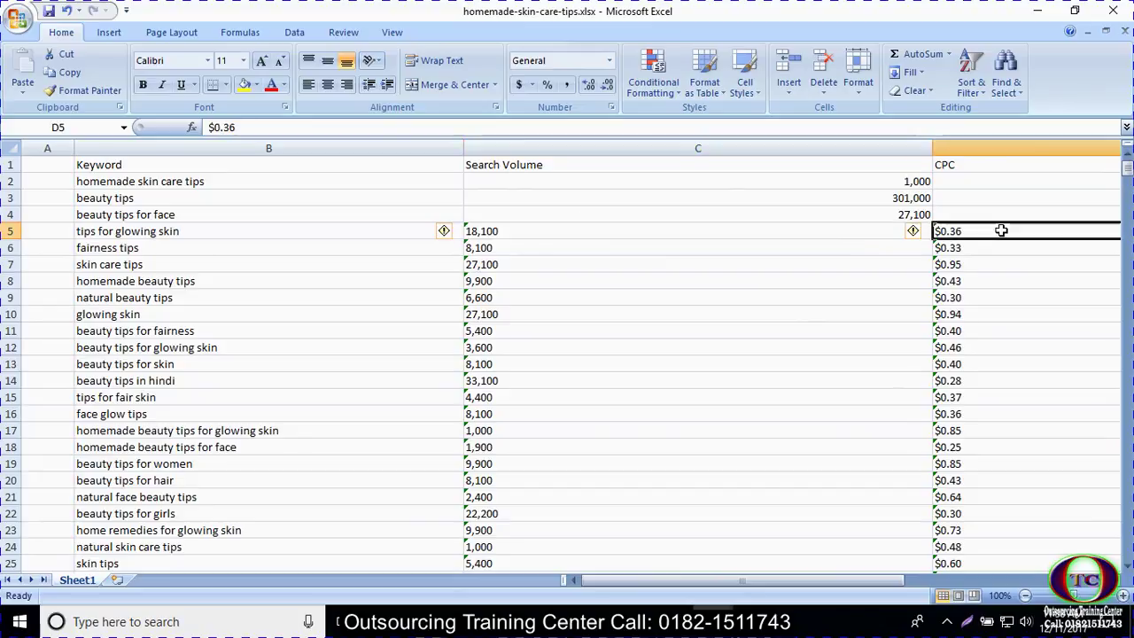
left_click(673, 247)
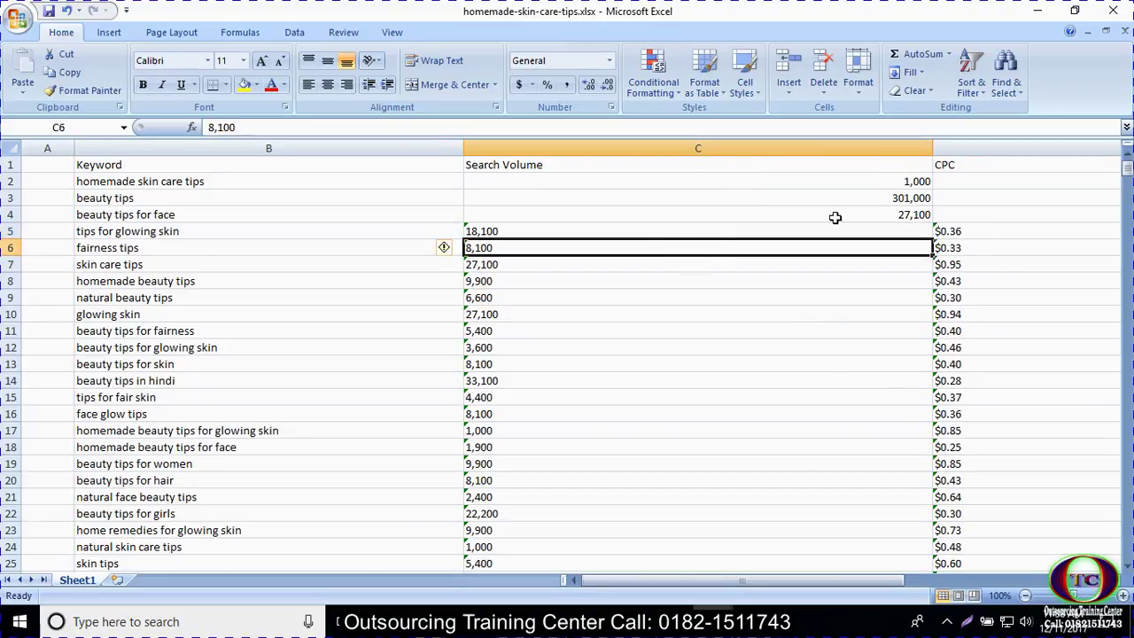
left_click(772, 231)
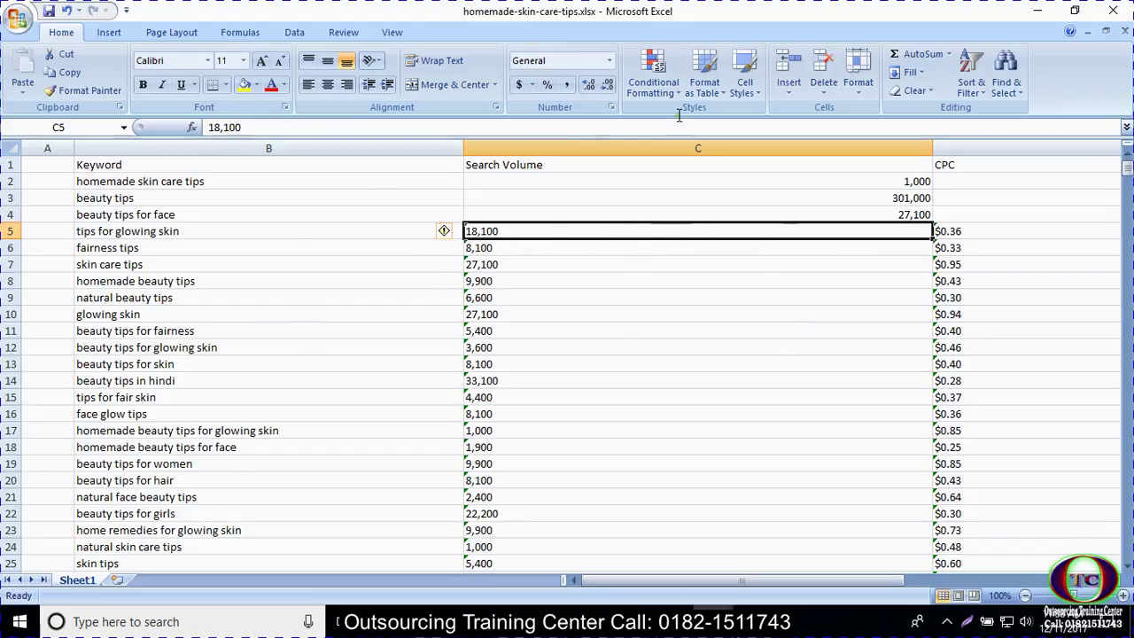
scroll(524, 352, "down", 13)
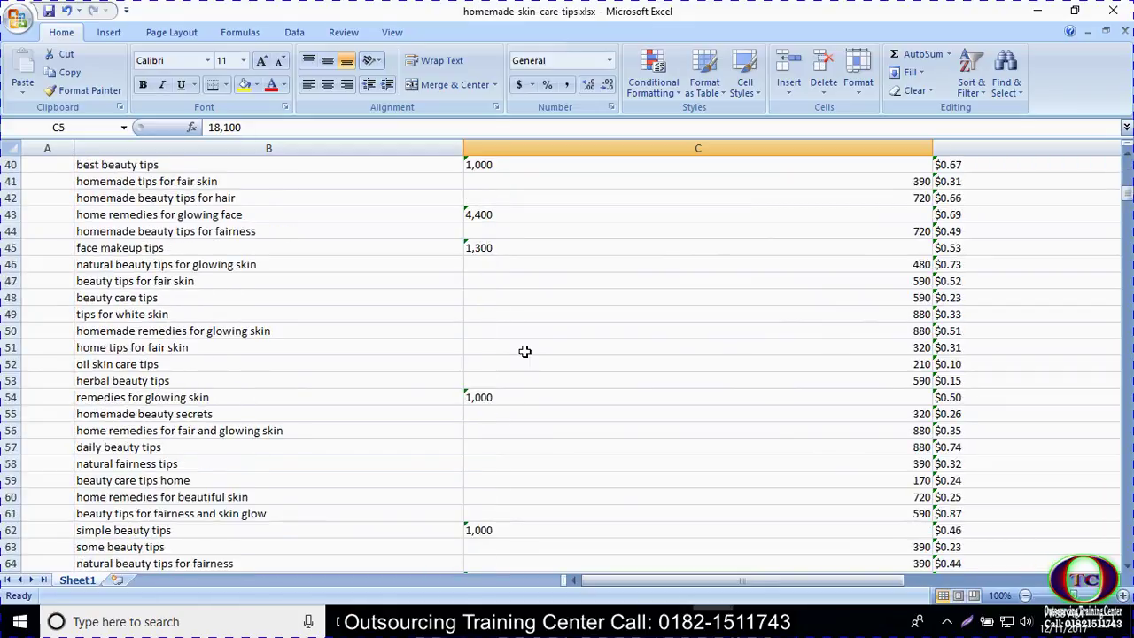
scroll(524, 352, "up", 13)
scroll(532, 350, "down", 1)
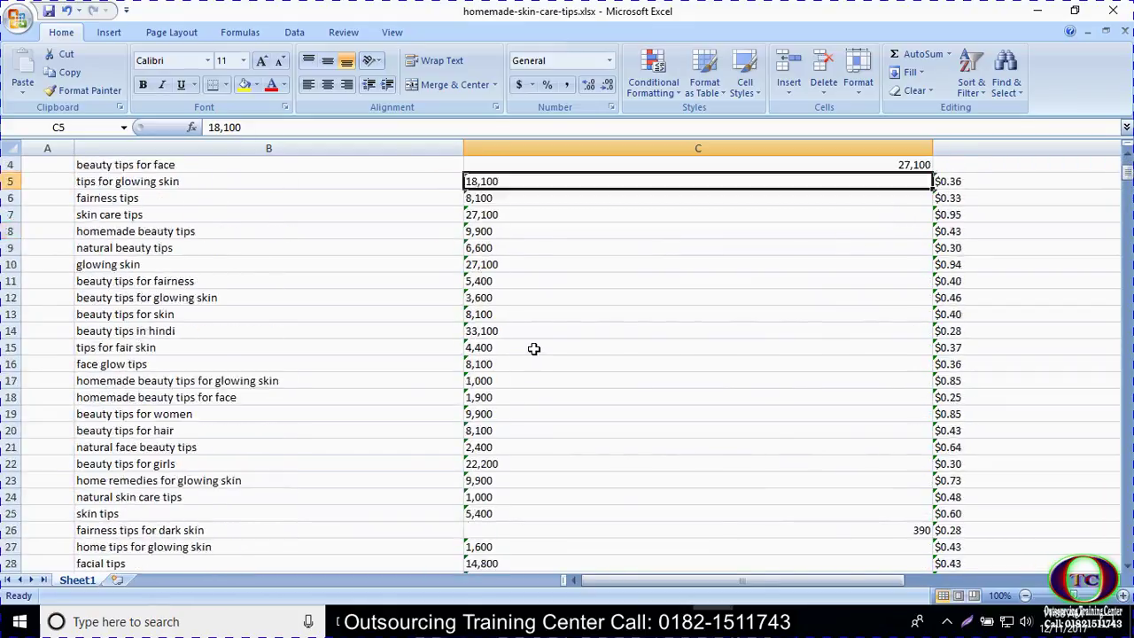
scroll(534, 349, "up", 1)
left_click(591, 439)
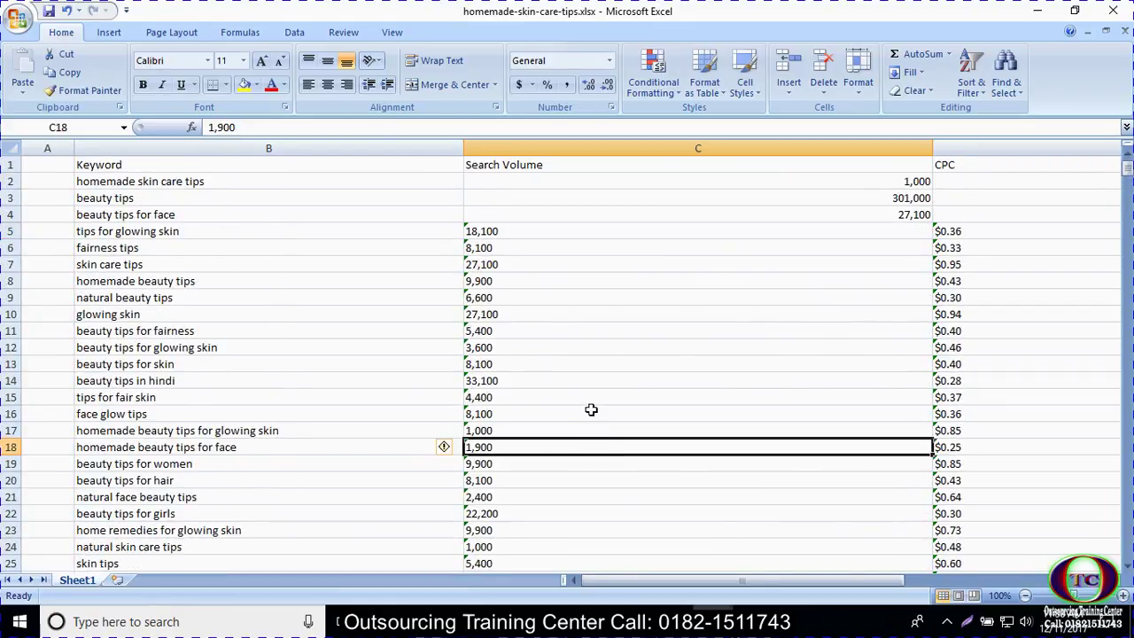
scroll(591, 409, "down", 6)
scroll(591, 409, "down", 8)
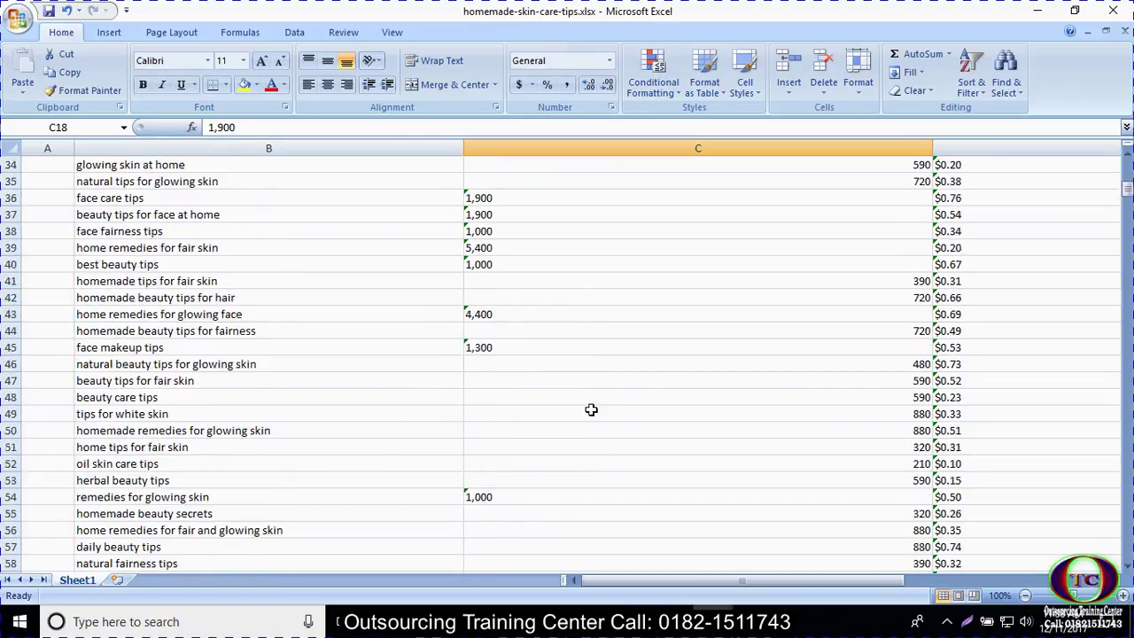
scroll(592, 408, "down", 3)
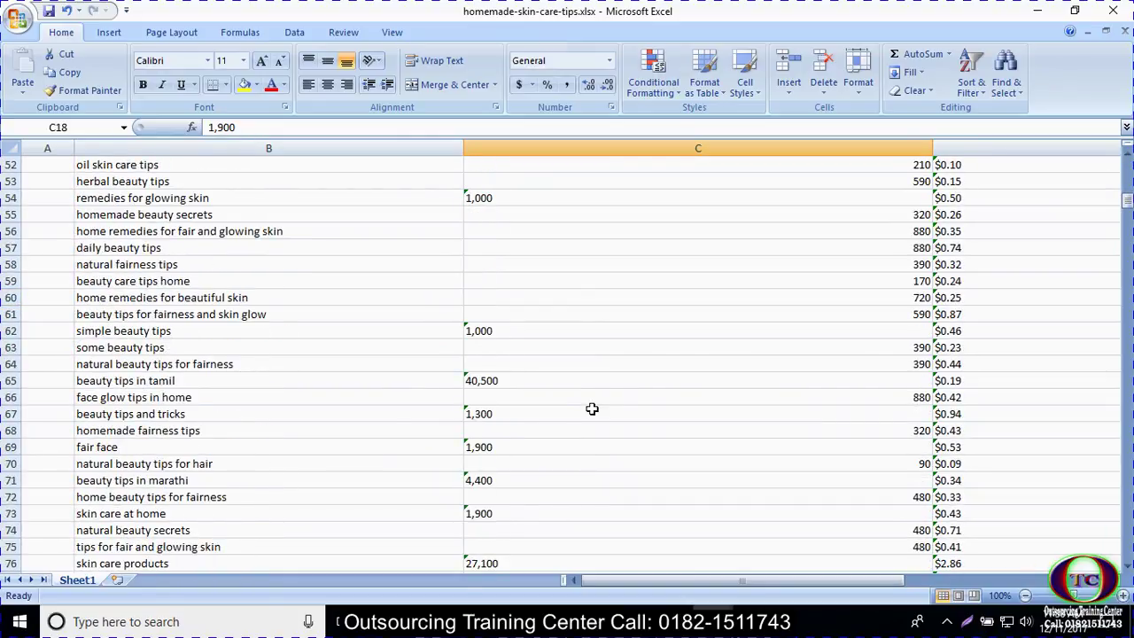
Go from "beauty tips in tamil" to the last keyword in column B, then review the list back up to the header row.
left_click(542, 383)
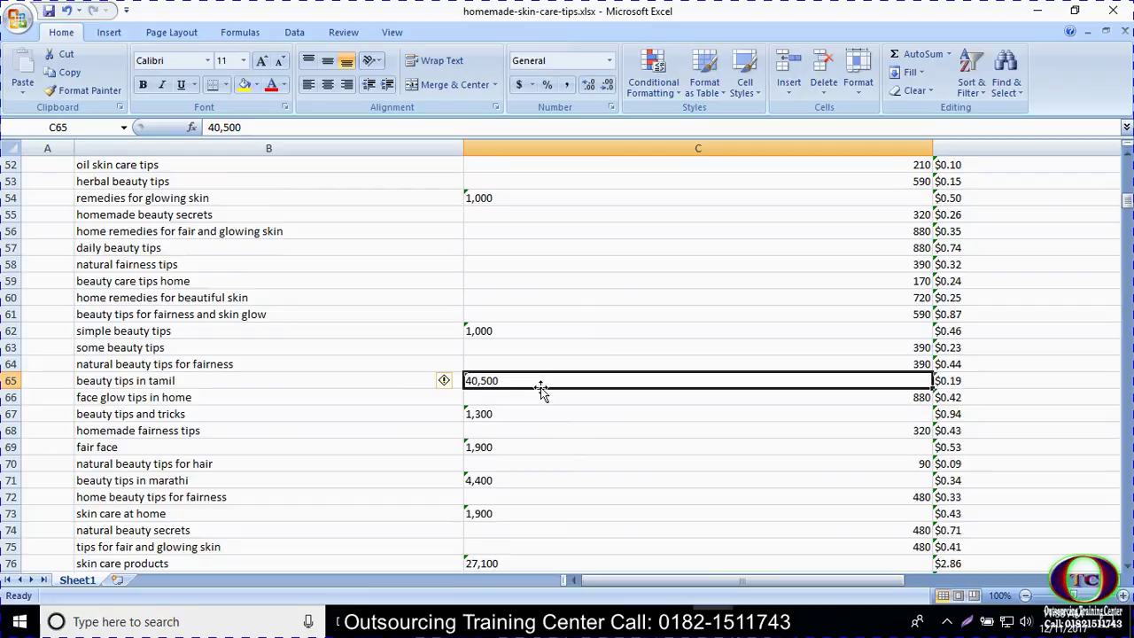
left_click(302, 386)
key("ctrl+Down")
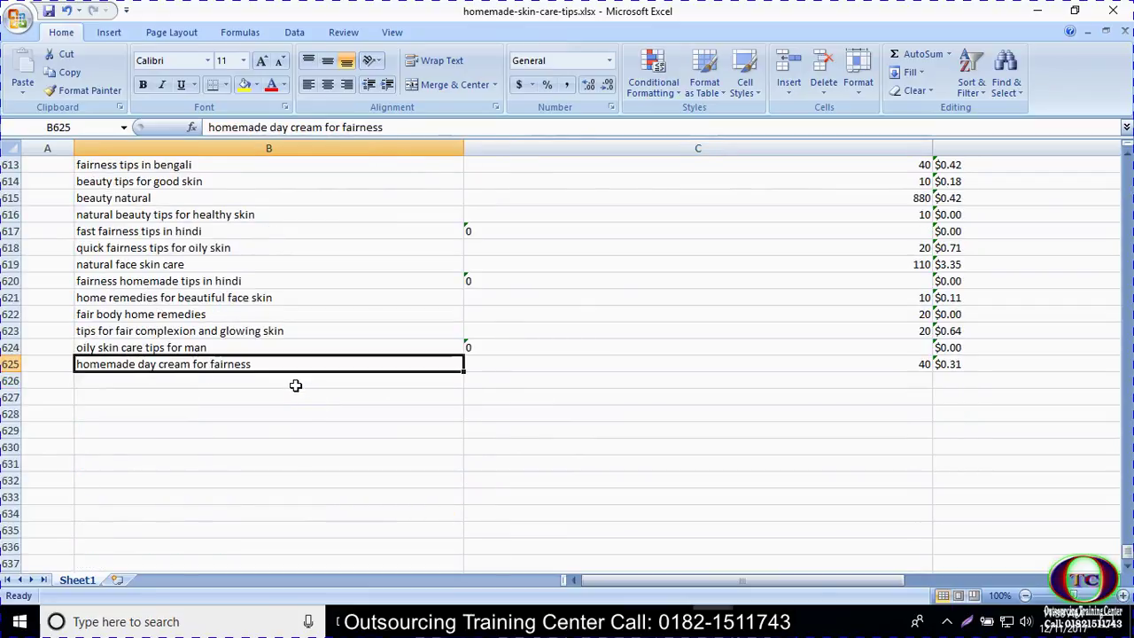
scroll(310, 387, "up", 4)
scroll(313, 388, "up", 19)
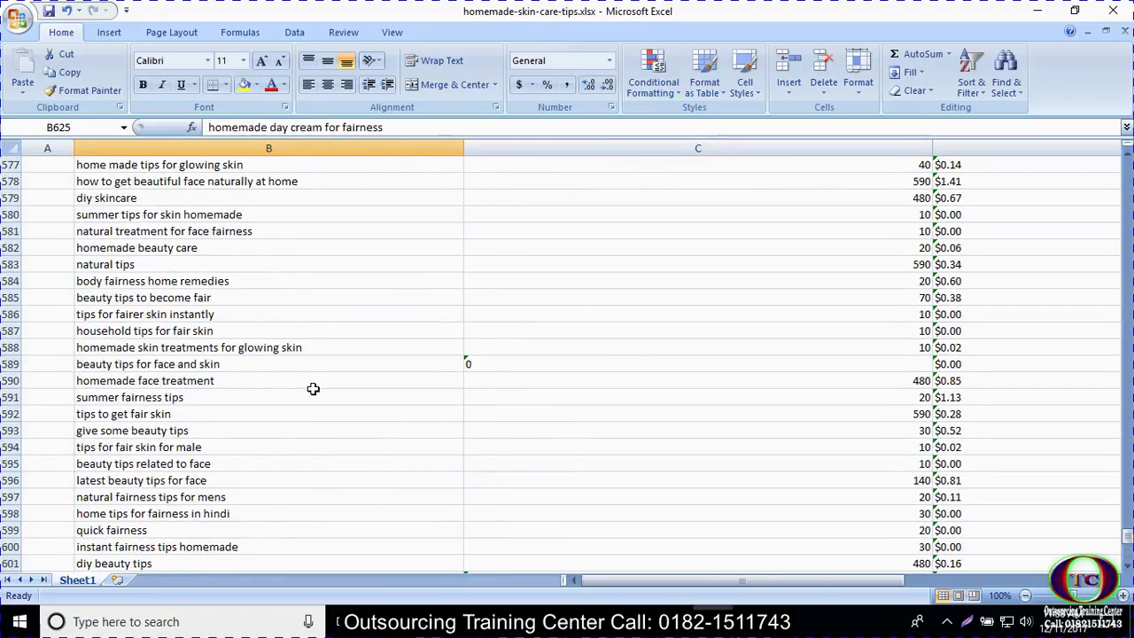
scroll(431, 391, "up", 17)
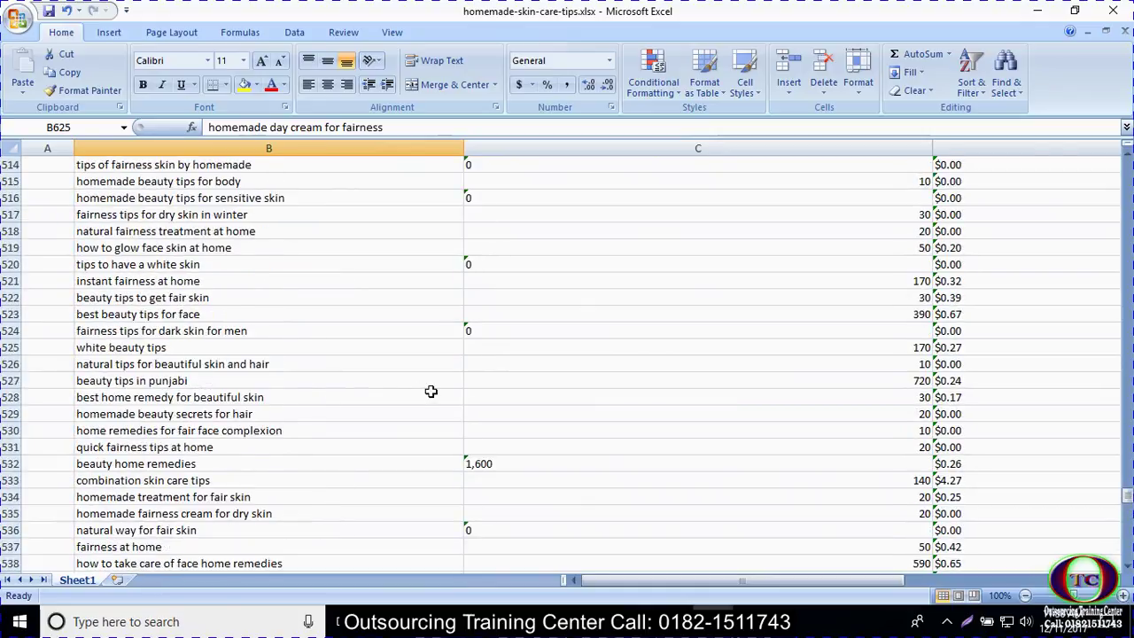
scroll(430, 390, "up", 10)
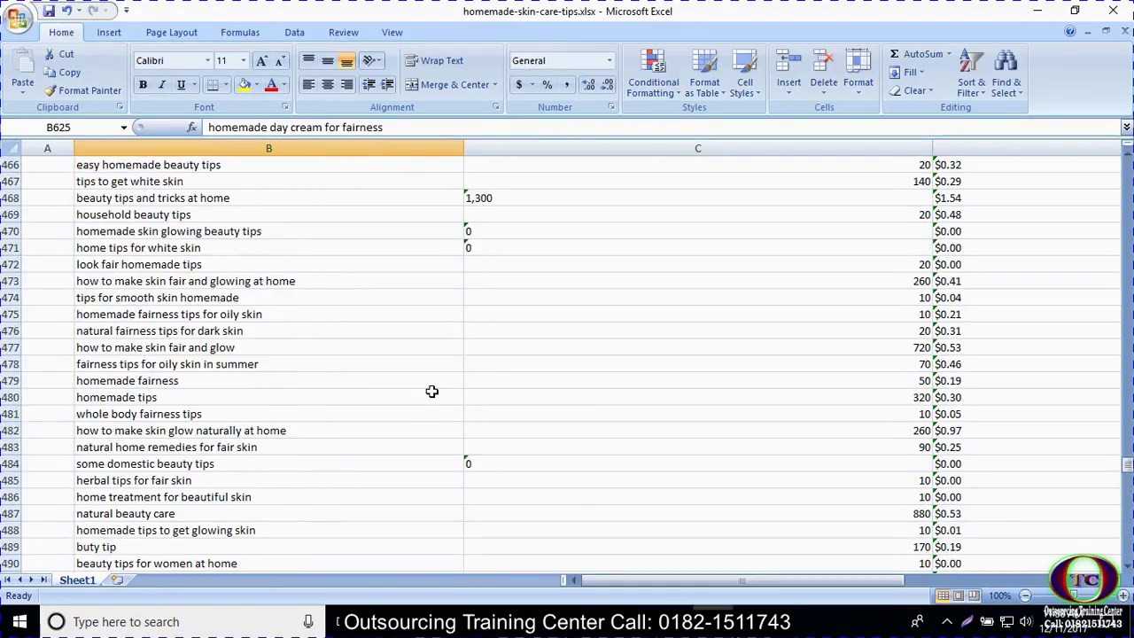
scroll(225, 306, "up", 14)
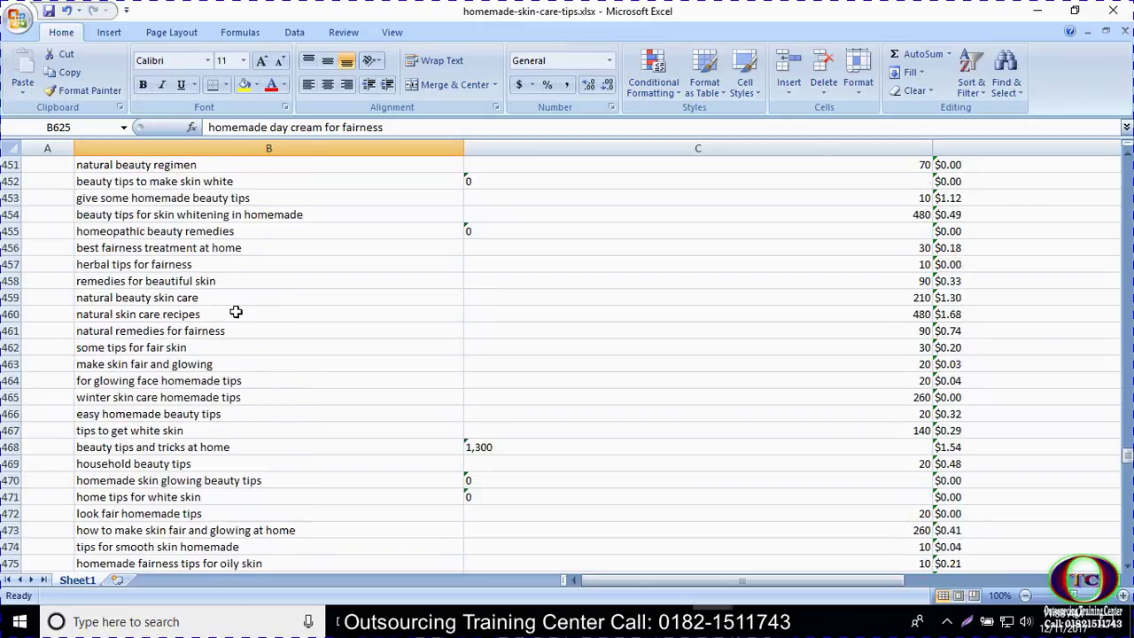
scroll(270, 321, "up", 15)
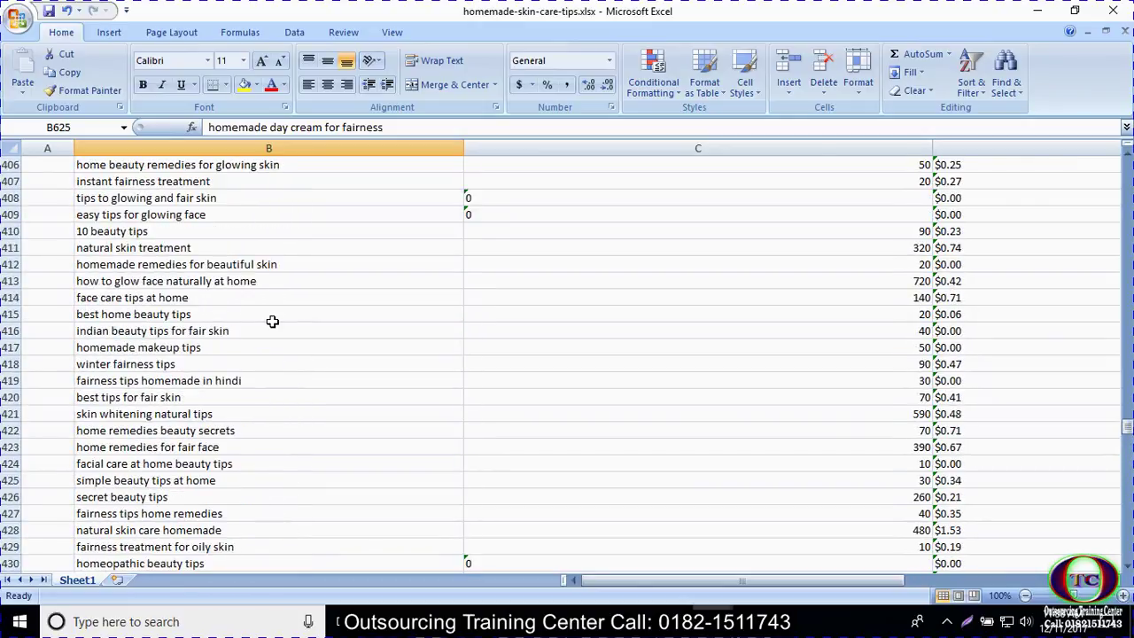
scroll(272, 321, "up", 7)
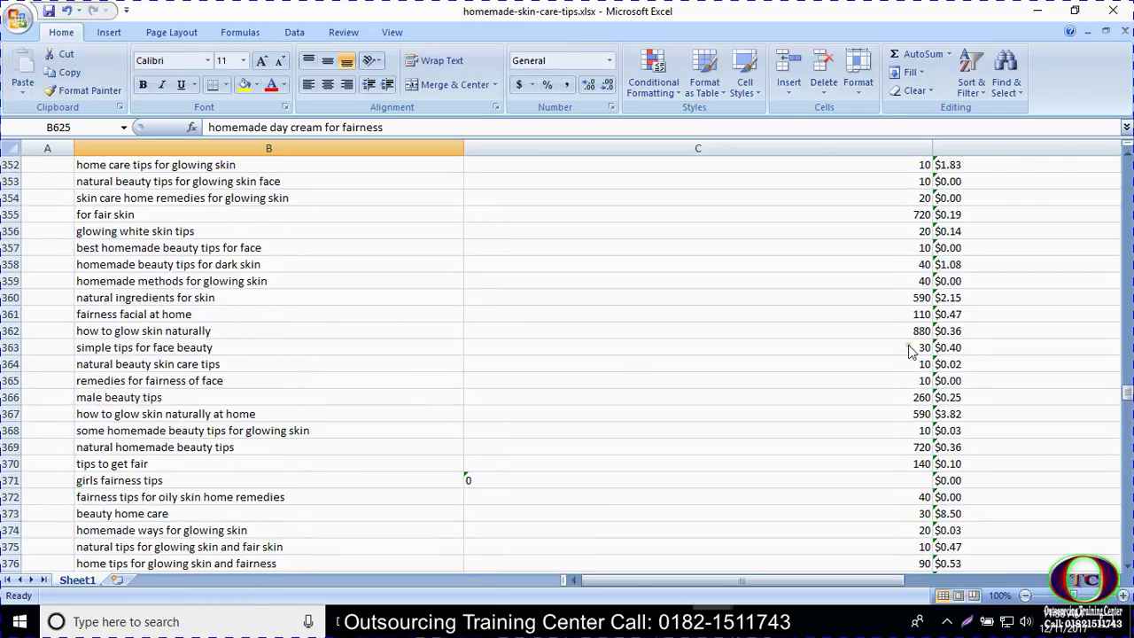
left_click_drag(1128, 400, 1128, 165)
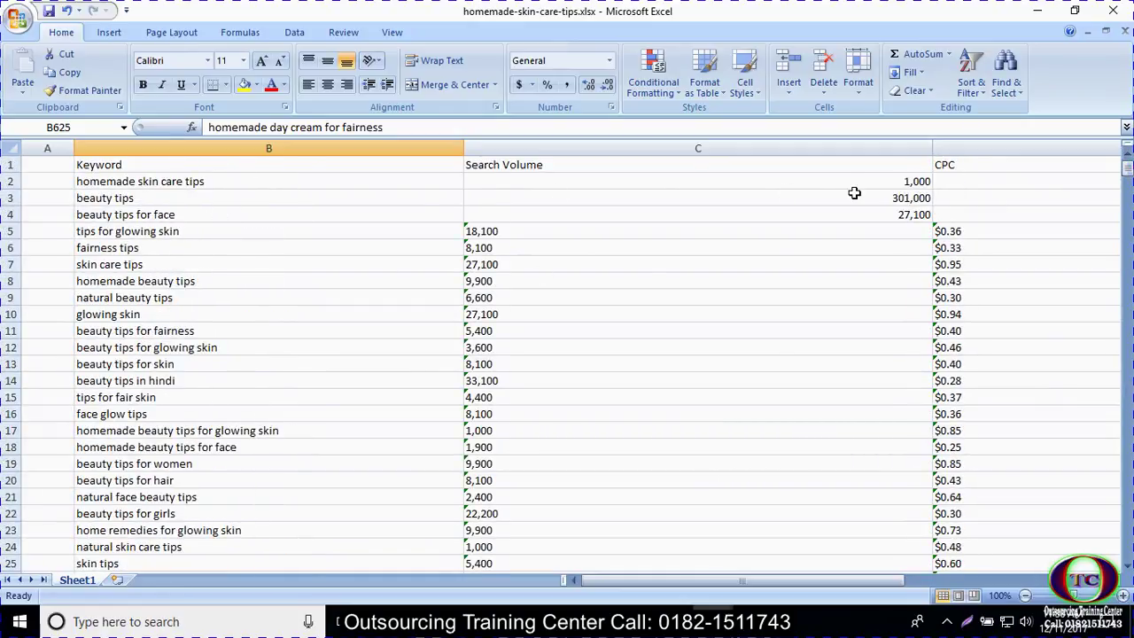
Copy the keyword text "homemade skin care tips" from cell B2.
left_click(215, 198)
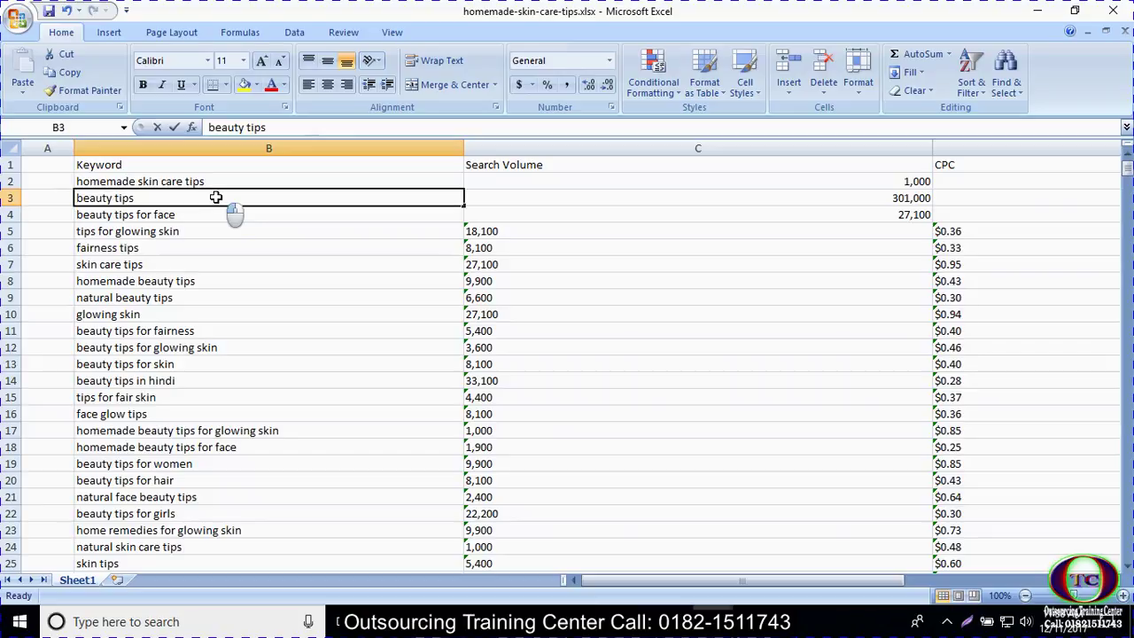
double_click(215, 198)
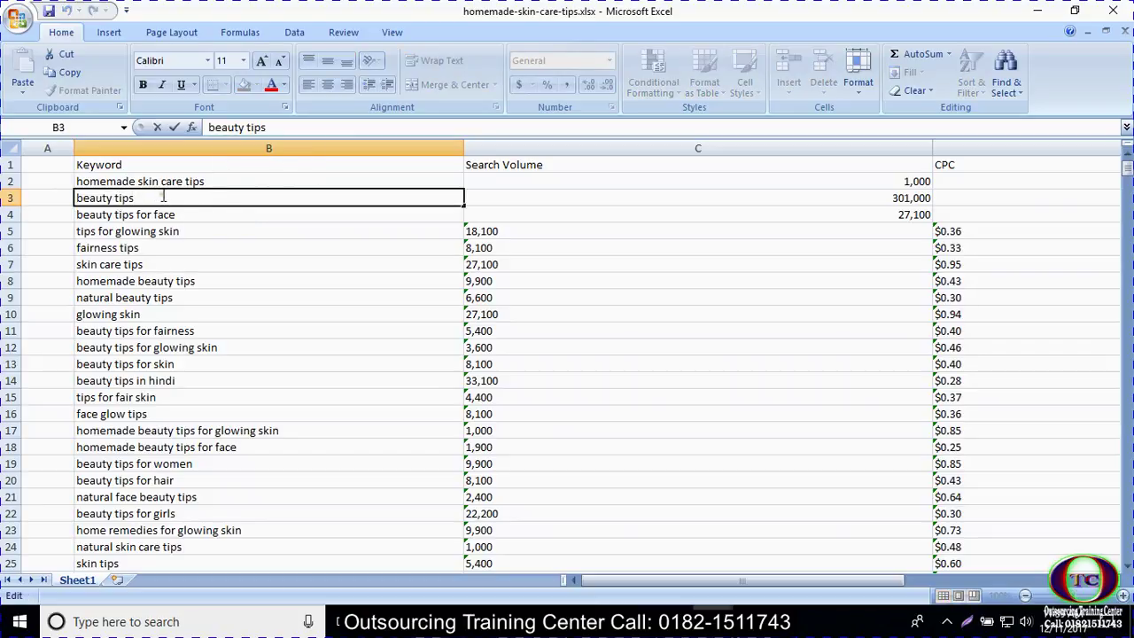
left_click(229, 181)
double_click(229, 182)
left_click_drag(230, 182, 61, 180)
key("ctrl+c")
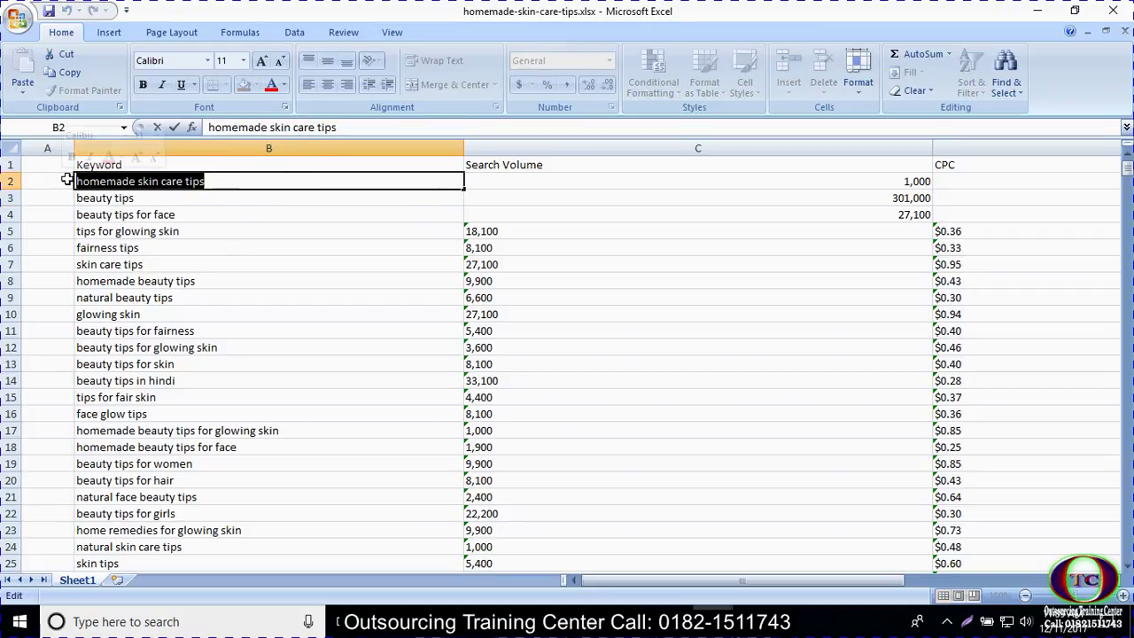
left_click(926, 182)
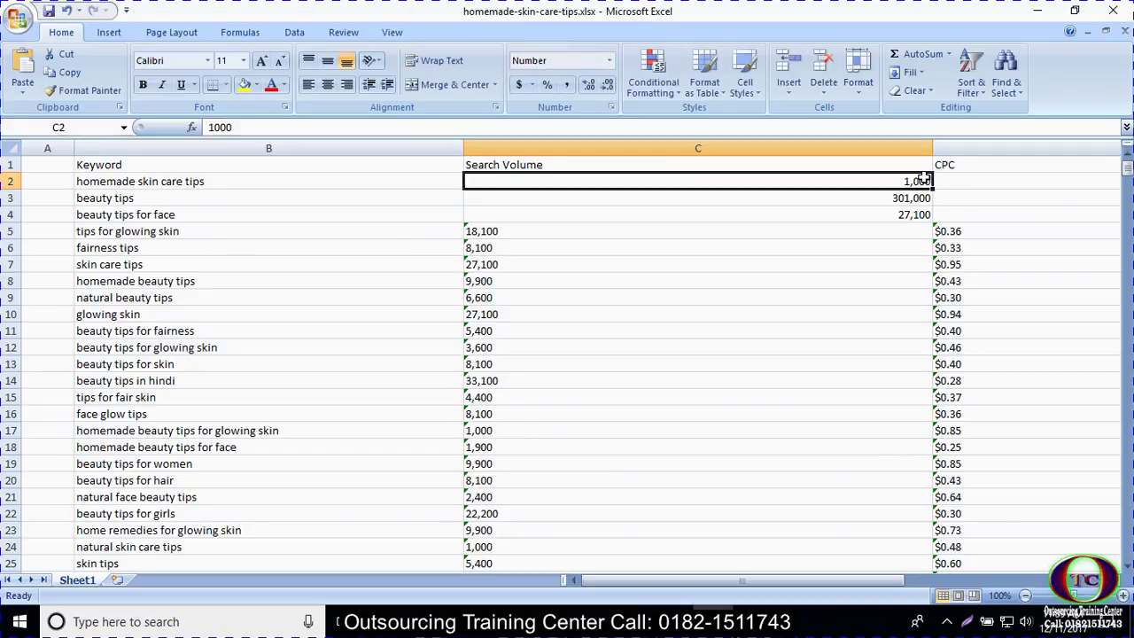
Switch to Chrome and search Google for the copied keyword "homemade skin care tips" in a new tab.
left_click(1026, 11)
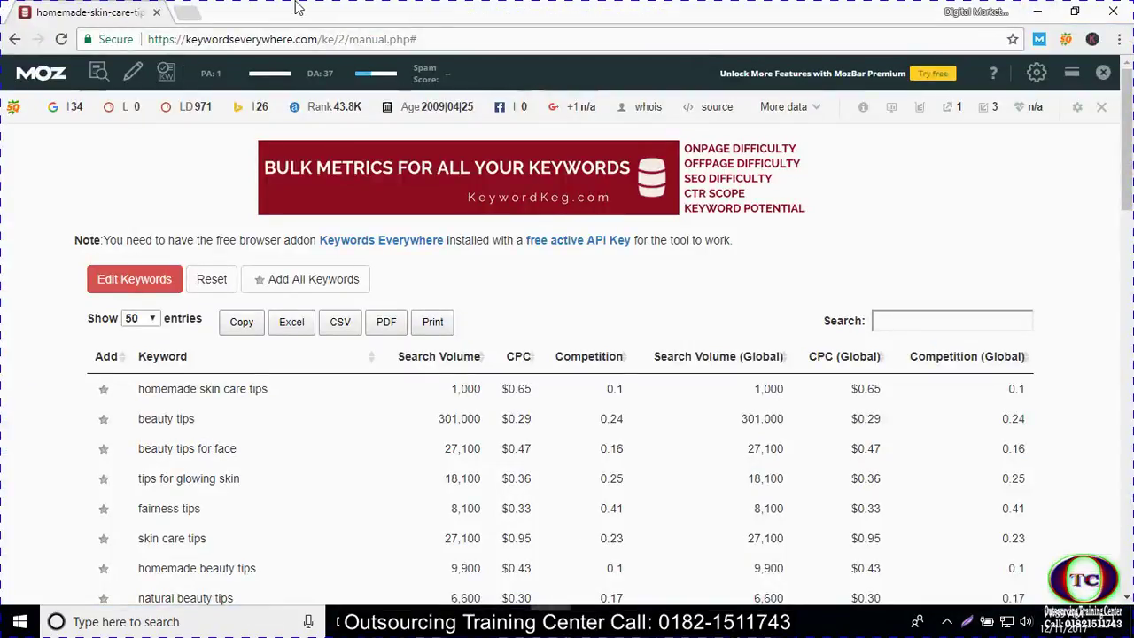
left_click(189, 13)
key("ctrl+v")
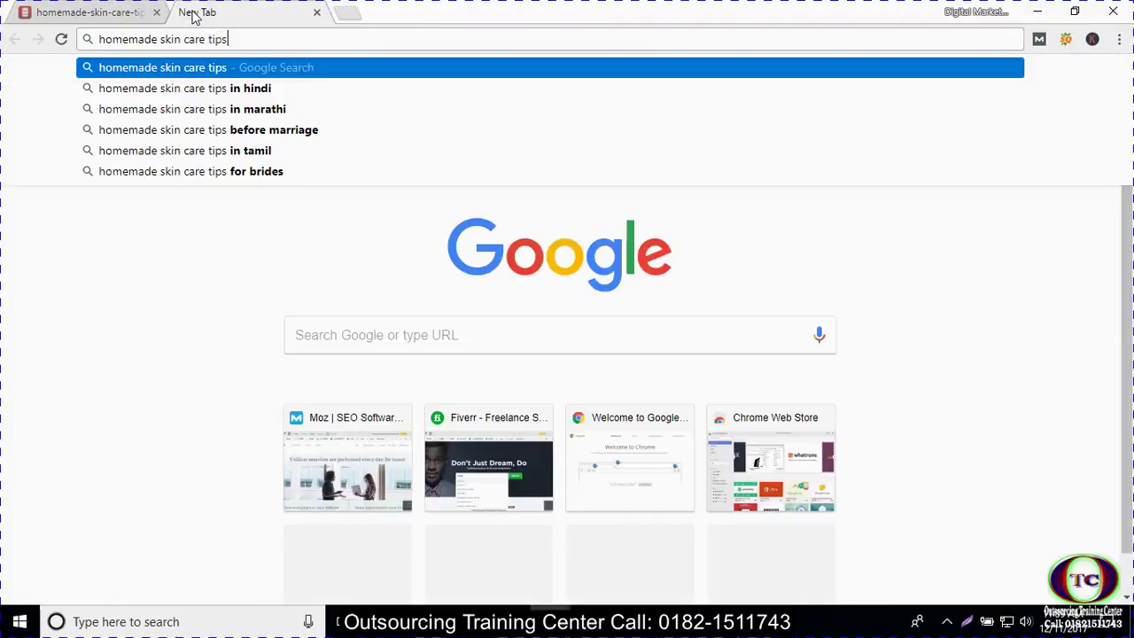
key("Return")
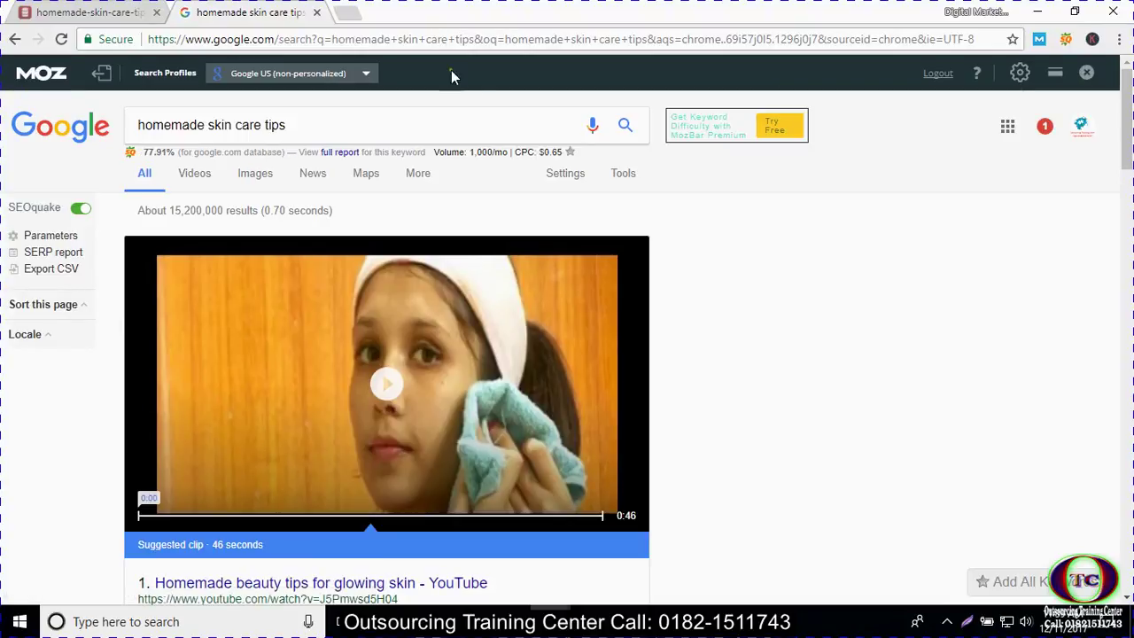
Examine the result count and the SEOquake and MozBar metrics of the Google results for "homemade skin care tips".
left_click_drag(171, 211, 232, 211)
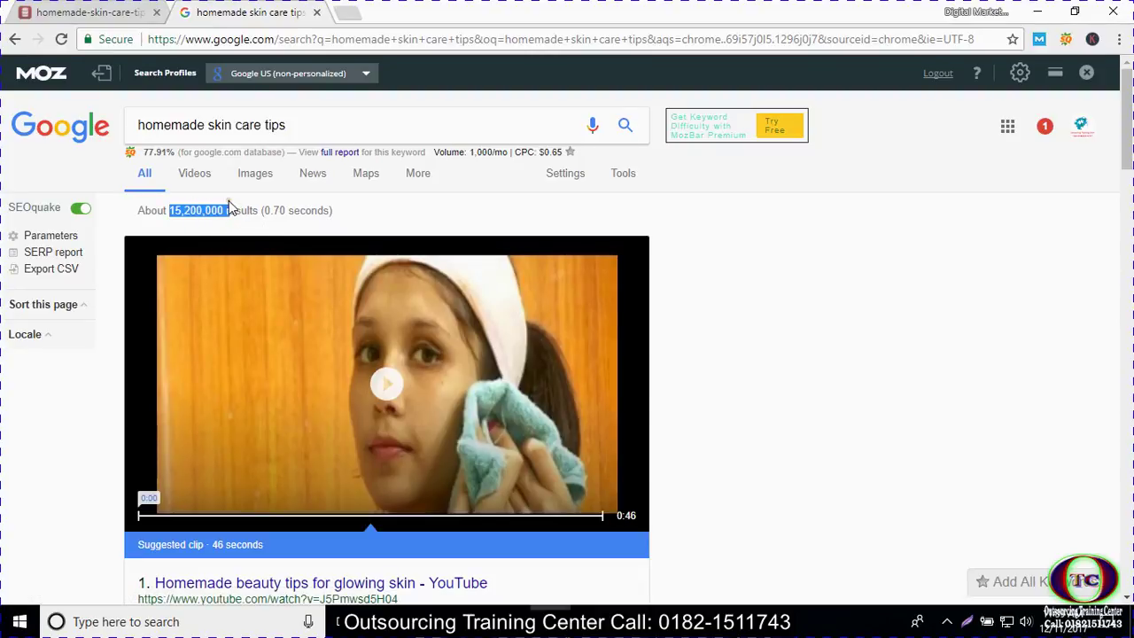
scroll(236, 259, "down", 15)
scroll(235, 259, "down", 1)
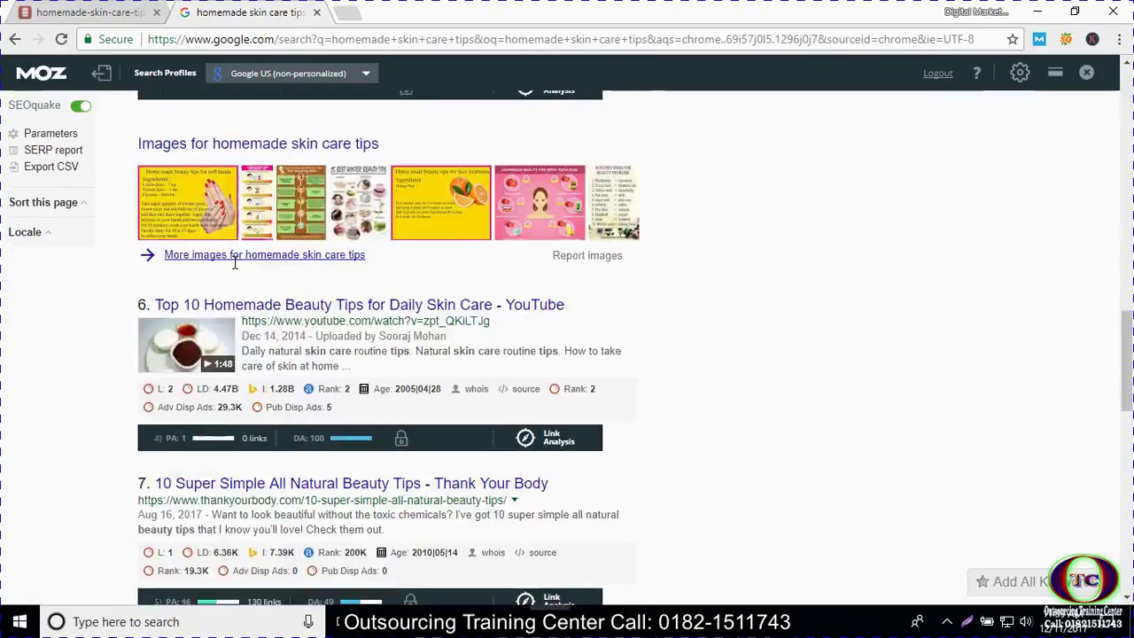
scroll(239, 268, "up", 5)
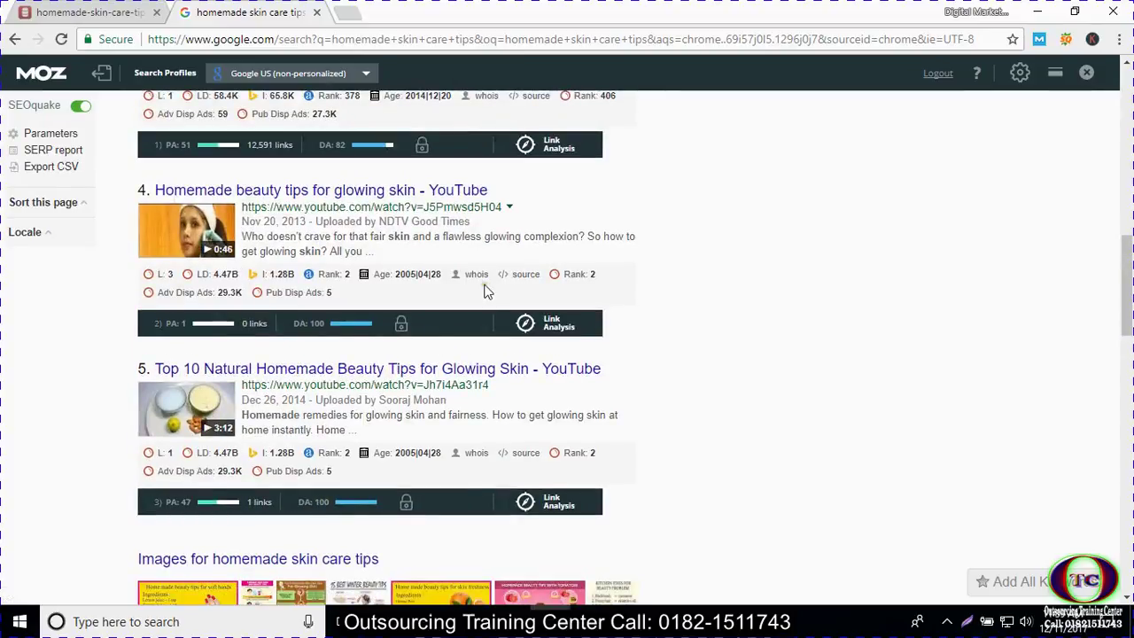
scroll(408, 227, "up", 1)
scroll(408, 227, "up", 7)
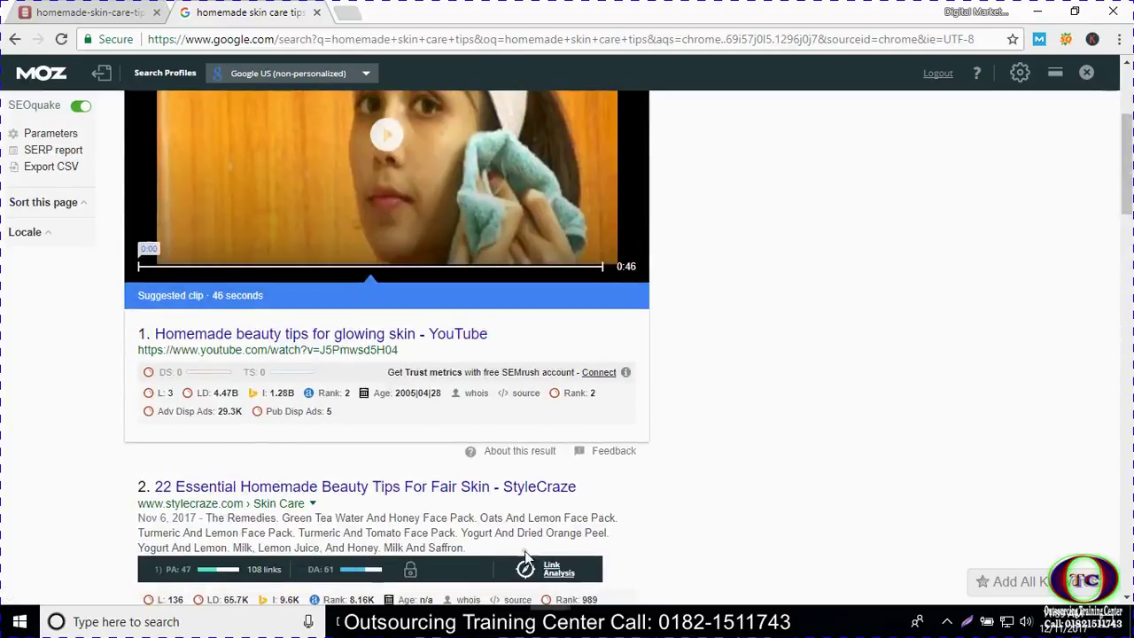
scroll(496, 541, "up", 3)
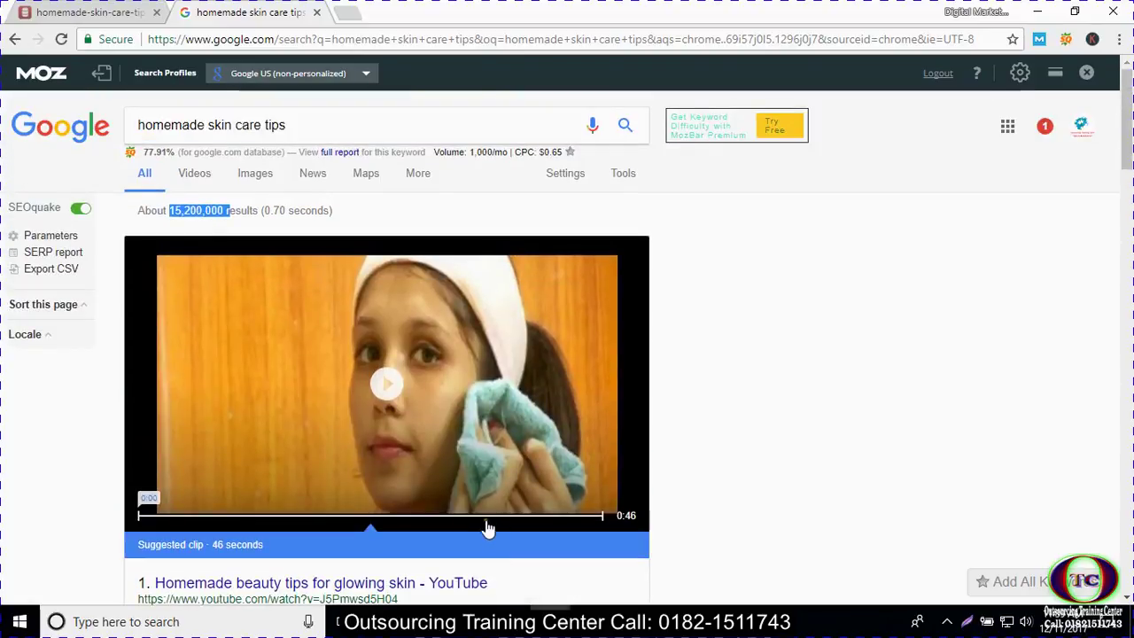
Review the related searches with their volume and CPC at the end of the results page, then return to the search box.
left_click(298, 123)
scroll(380, 169, "down", 1)
scroll(1002, 473, "down", 15)
scroll(752, 448, "down", 6)
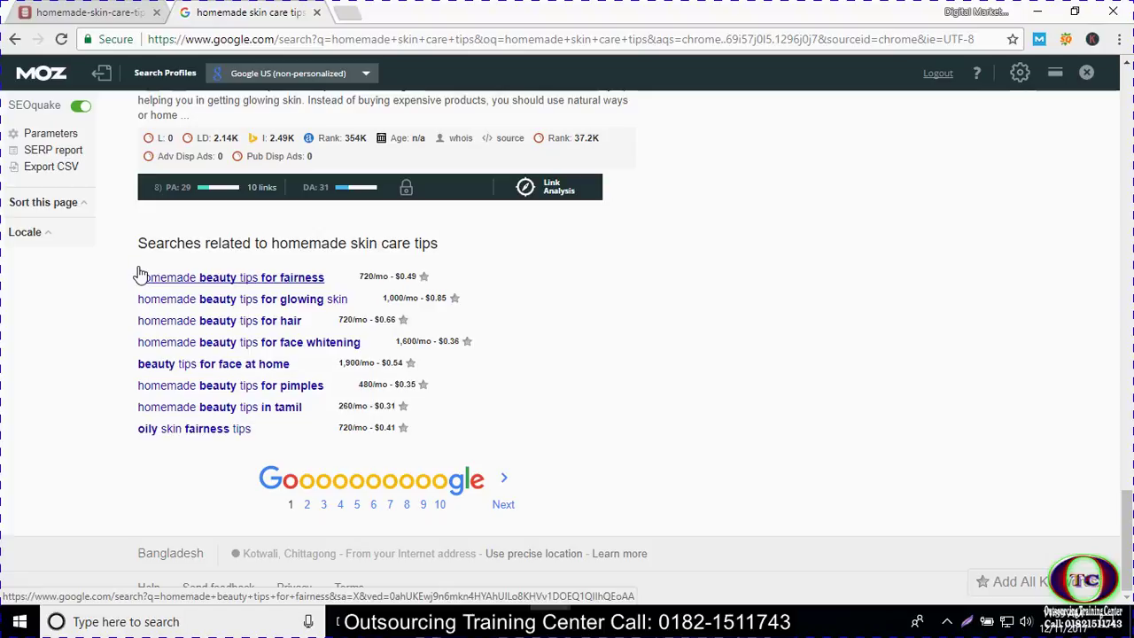
scroll(177, 310, "up", 5)
scroll(190, 318, "down", 4)
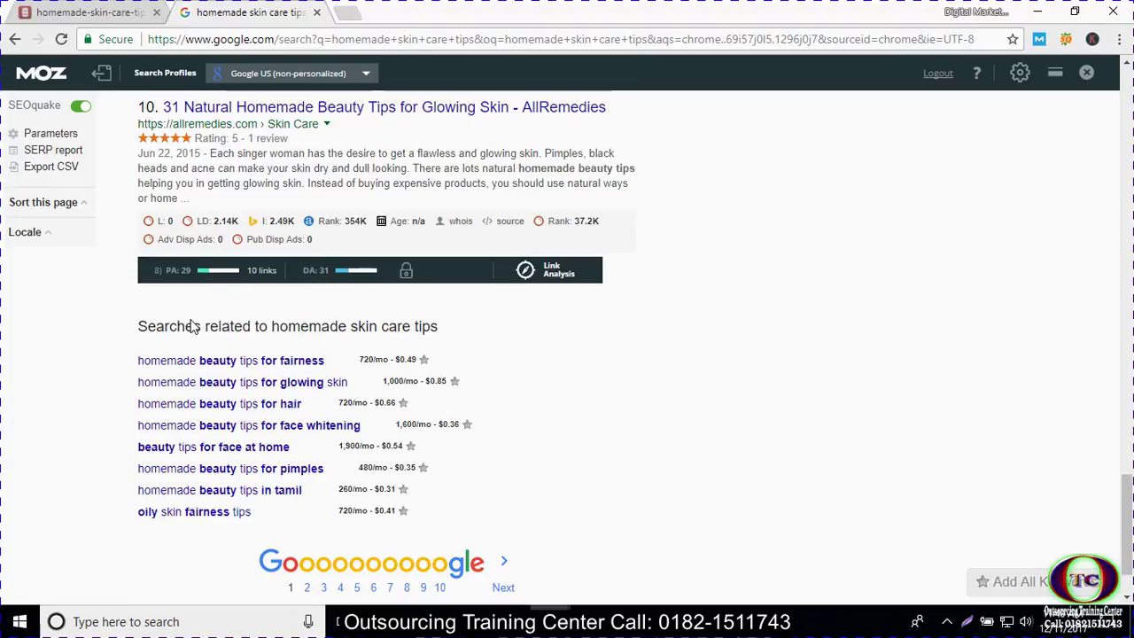
scroll(193, 327, "up", 20)
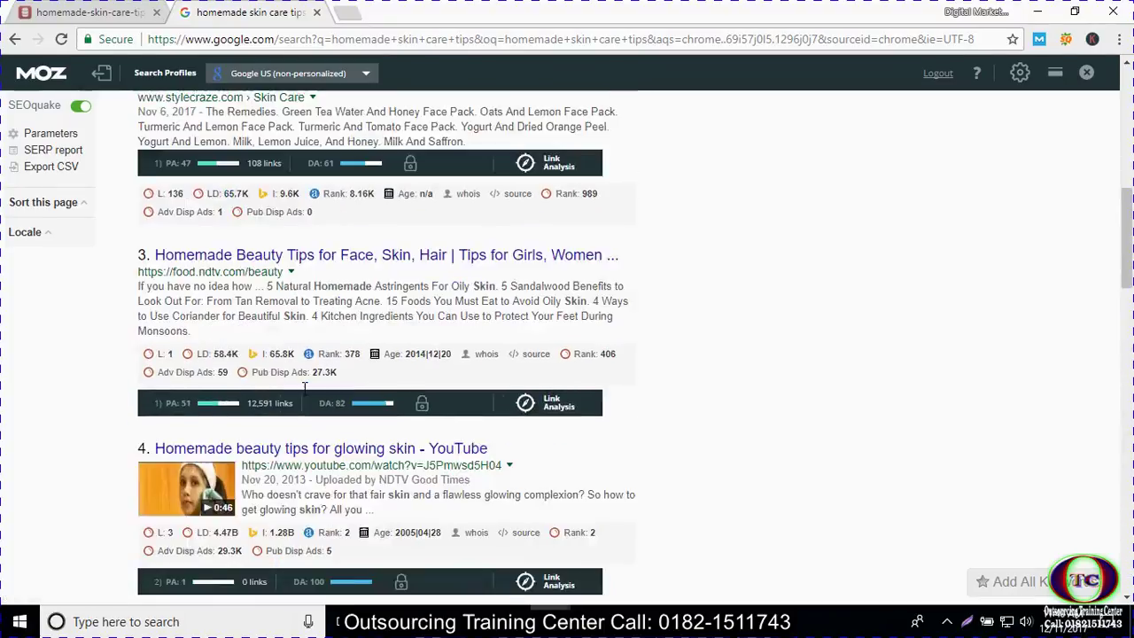
scroll(306, 396, "up", 5)
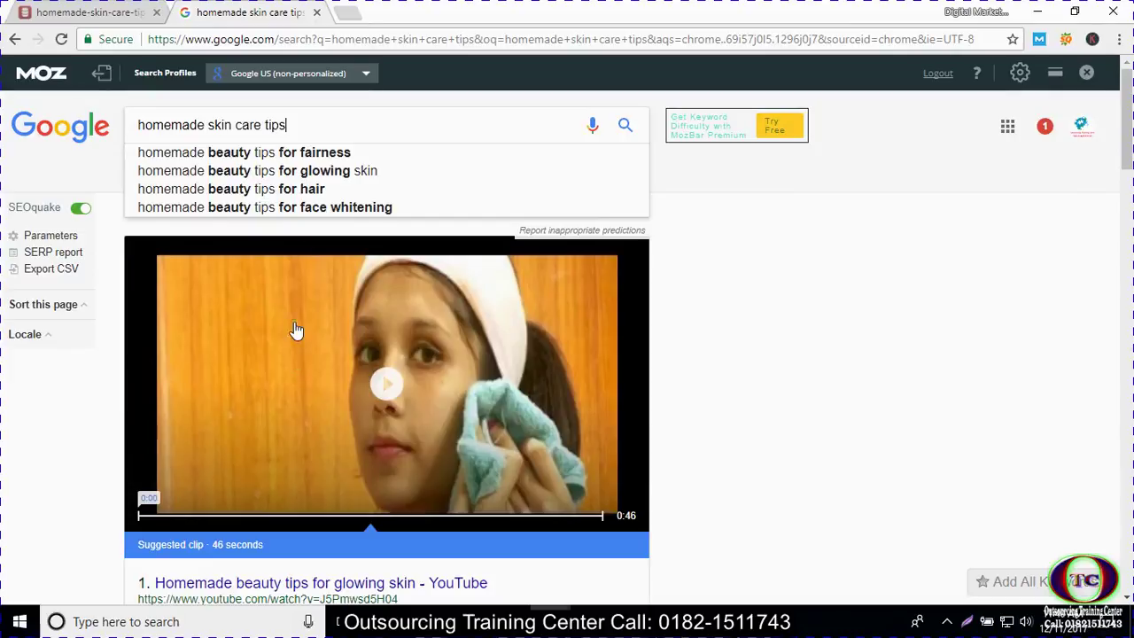
Copy the search phrase "homemade skin care tips" from Google and switch to Competition Analysis Form.xls in Excel.
left_click_drag(306, 127, 140, 130)
key("ctrl+c")
left_click(713, 620)
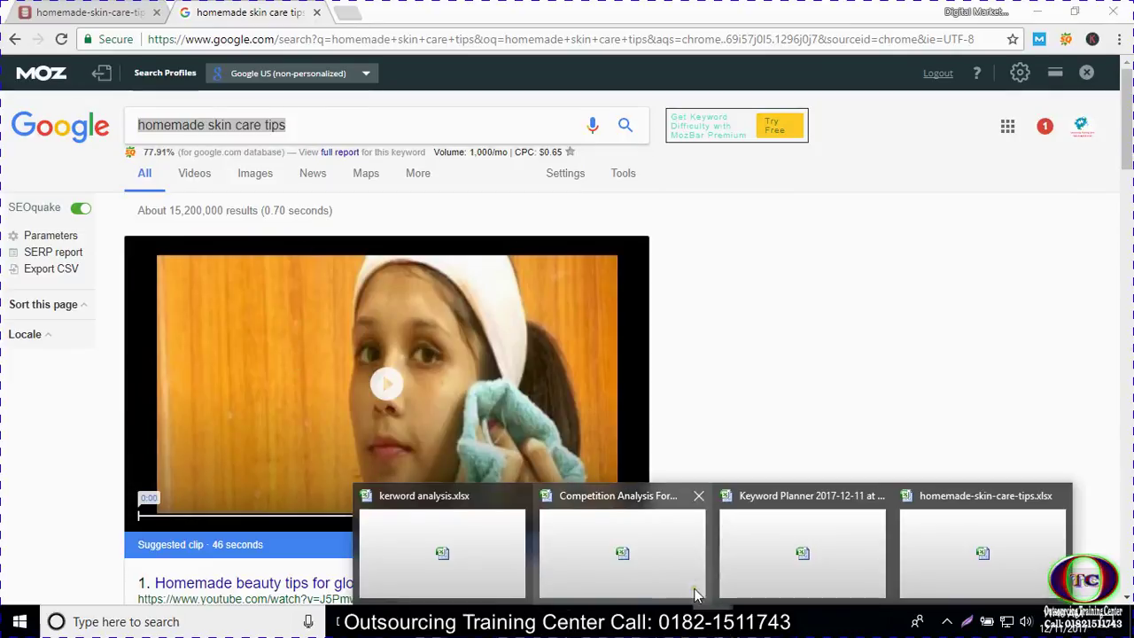
left_click(577, 568)
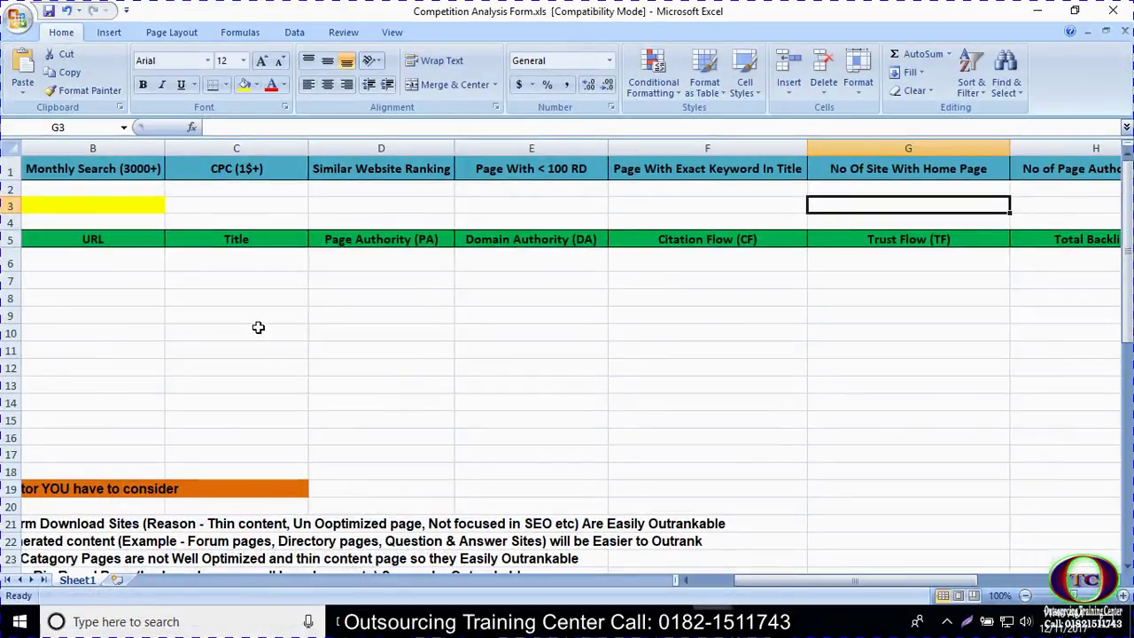
Paste the copied keyword "homemade skin care tips" into Keyword cell A3 and widen column A to fit it.
double_click(63, 205)
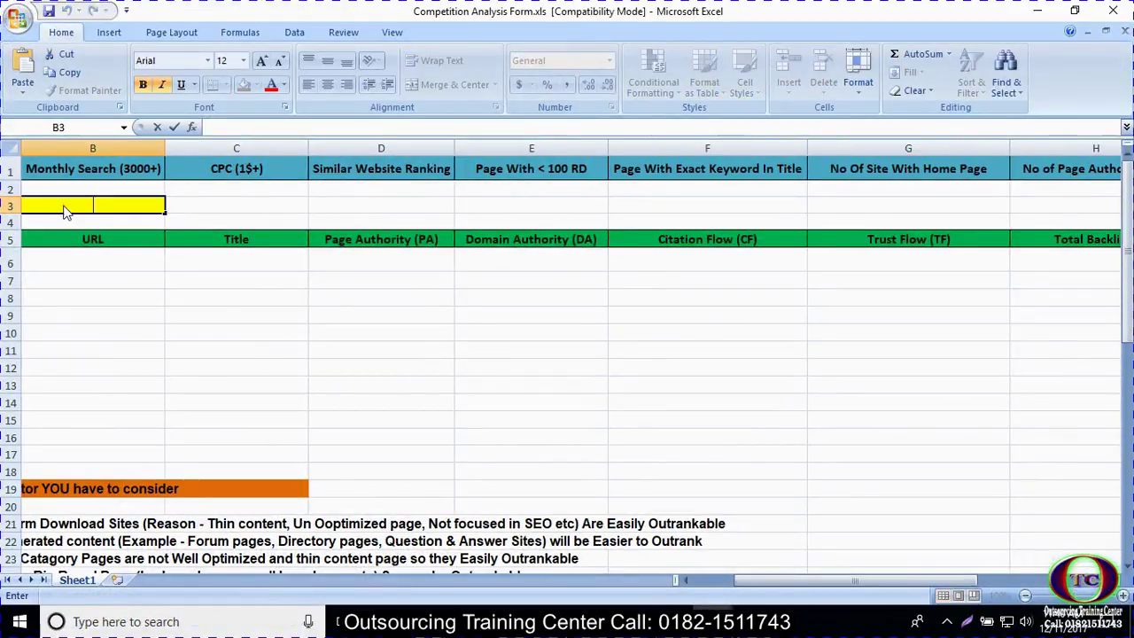
left_click(686, 580)
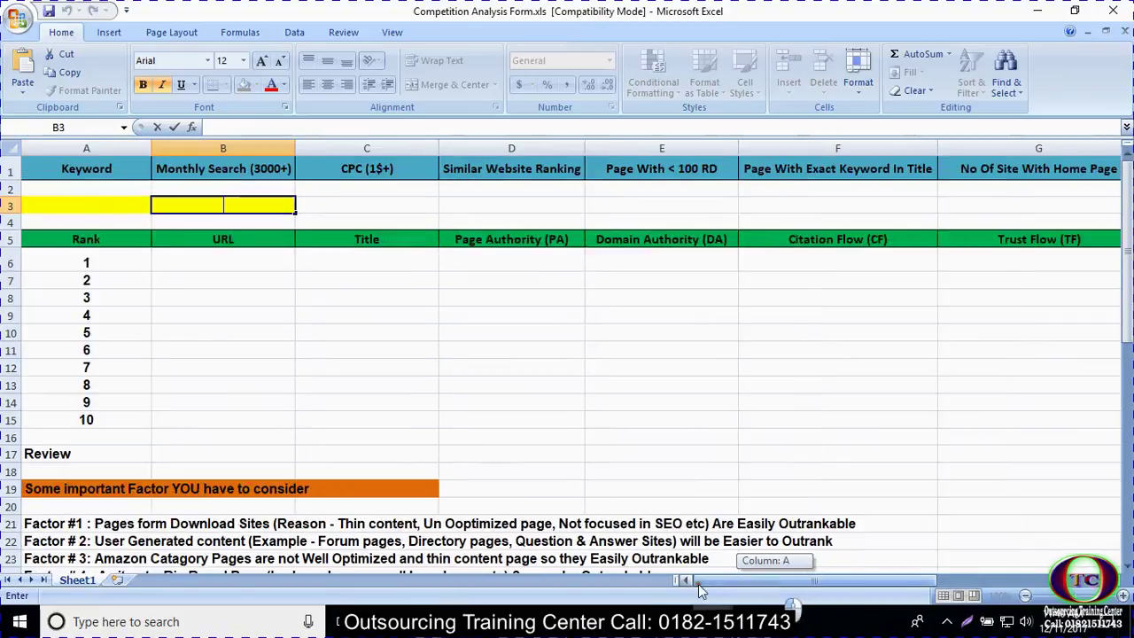
left_click(81, 213)
double_click(79, 204)
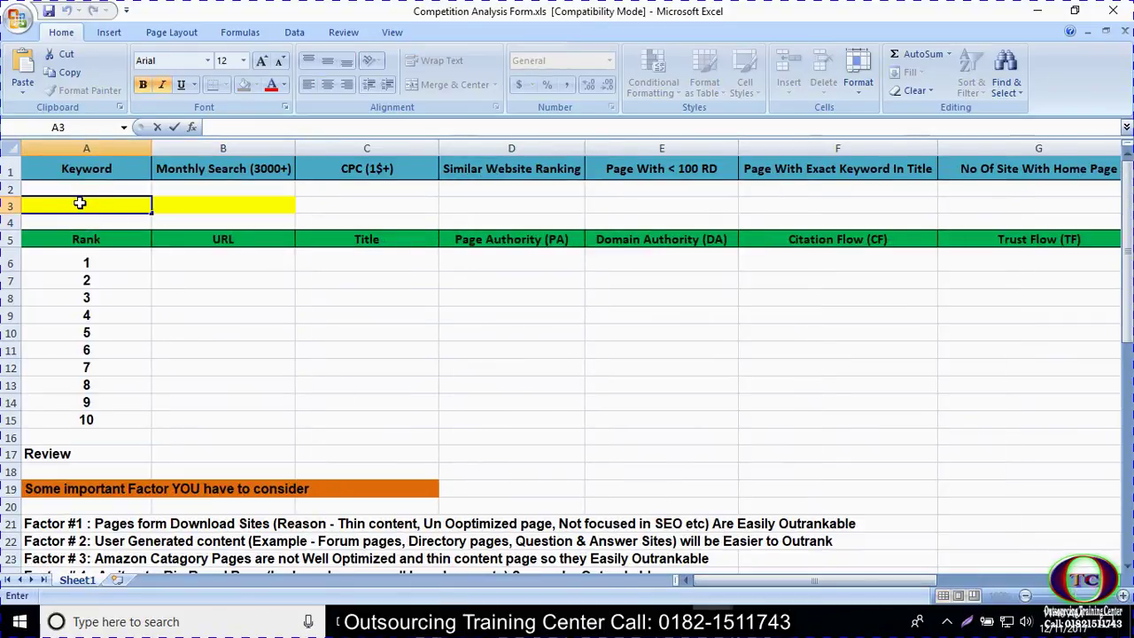
key("ctrl+v")
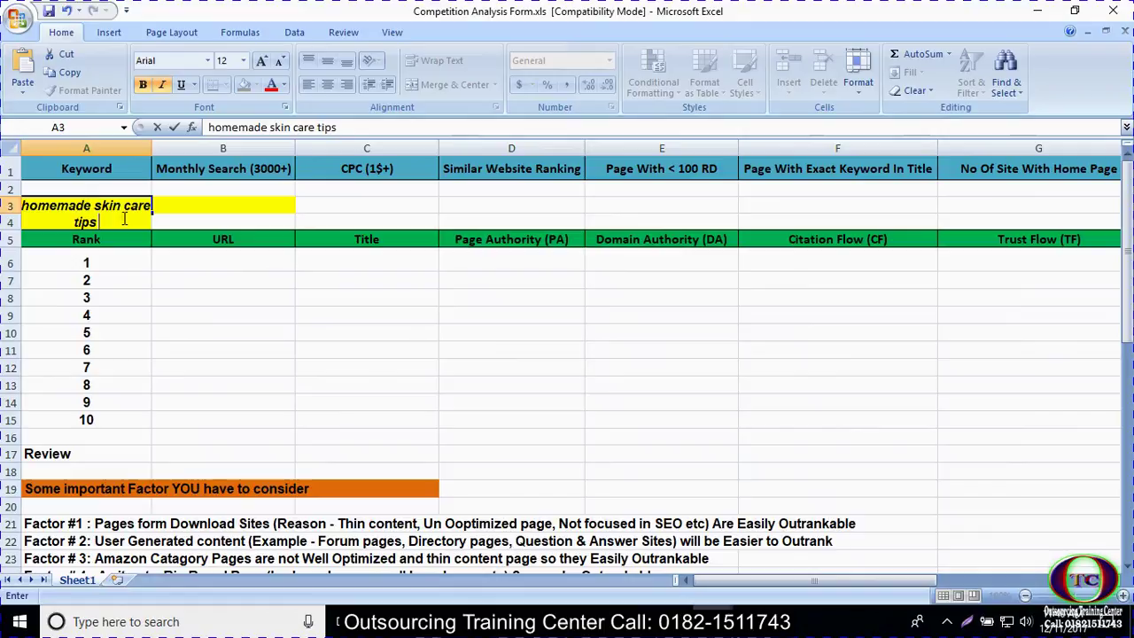
left_click(185, 329)
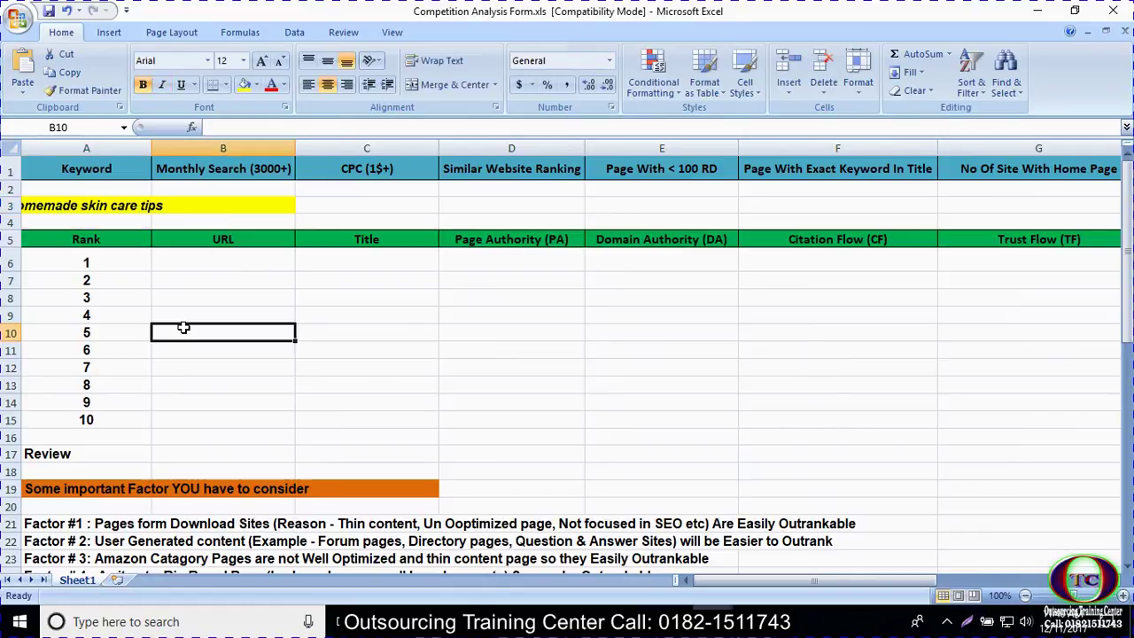
left_click_drag(151, 148, 194, 152)
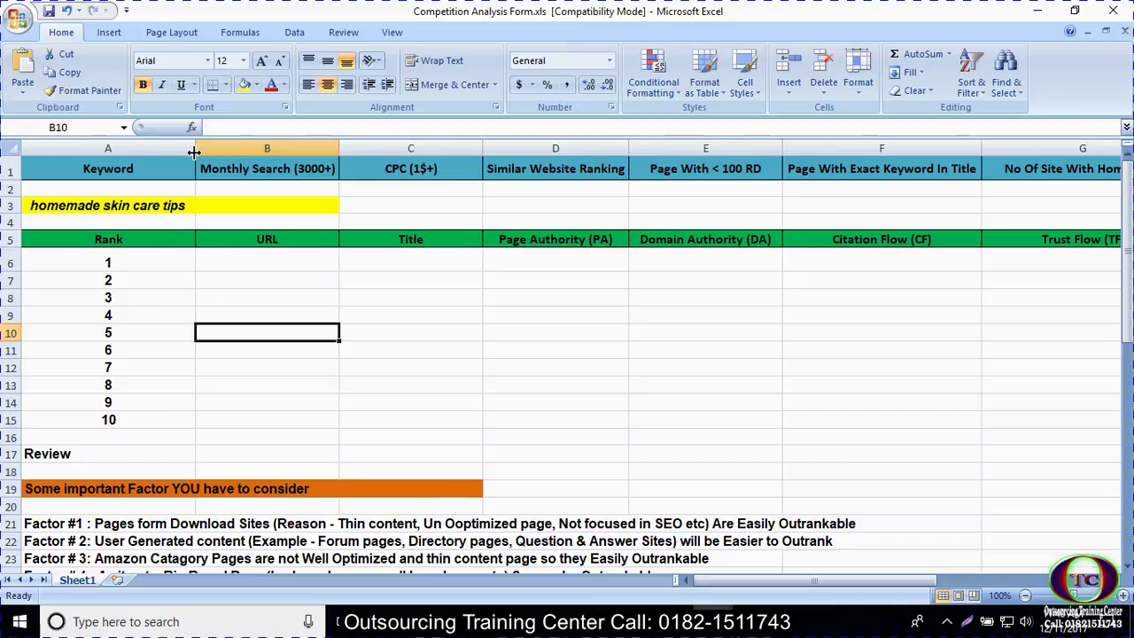
Enter 1000 as the Monthly Search value in B3 and look up the keyword's CPC in homemade-skin-care-tips.xlsx and the Google results.
double_click(237, 203)
type("1000")
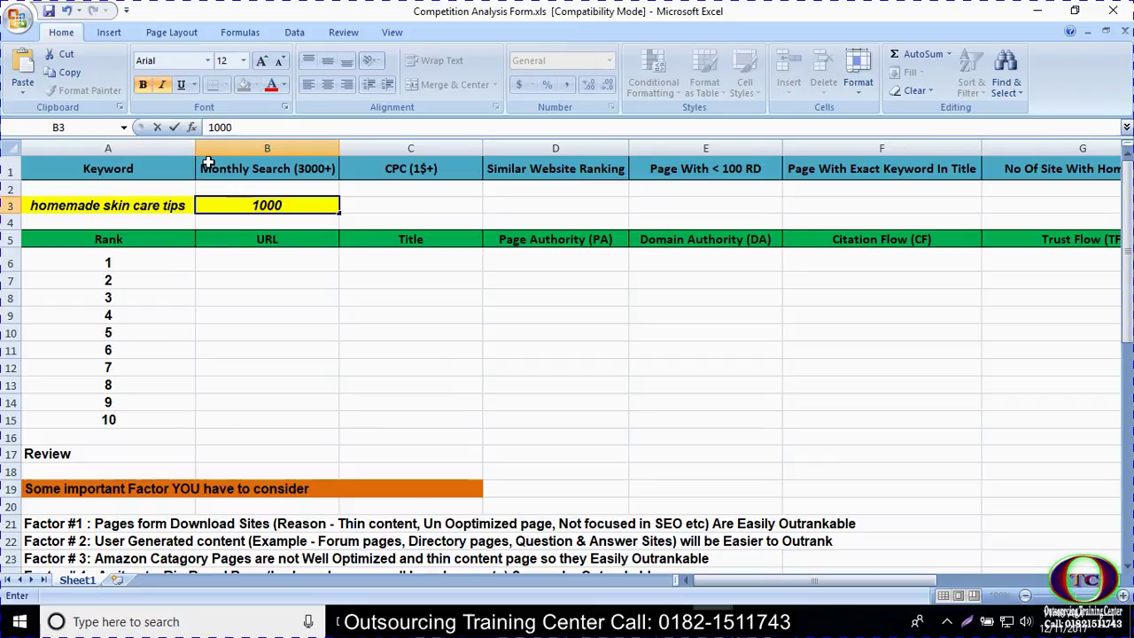
double_click(381, 205)
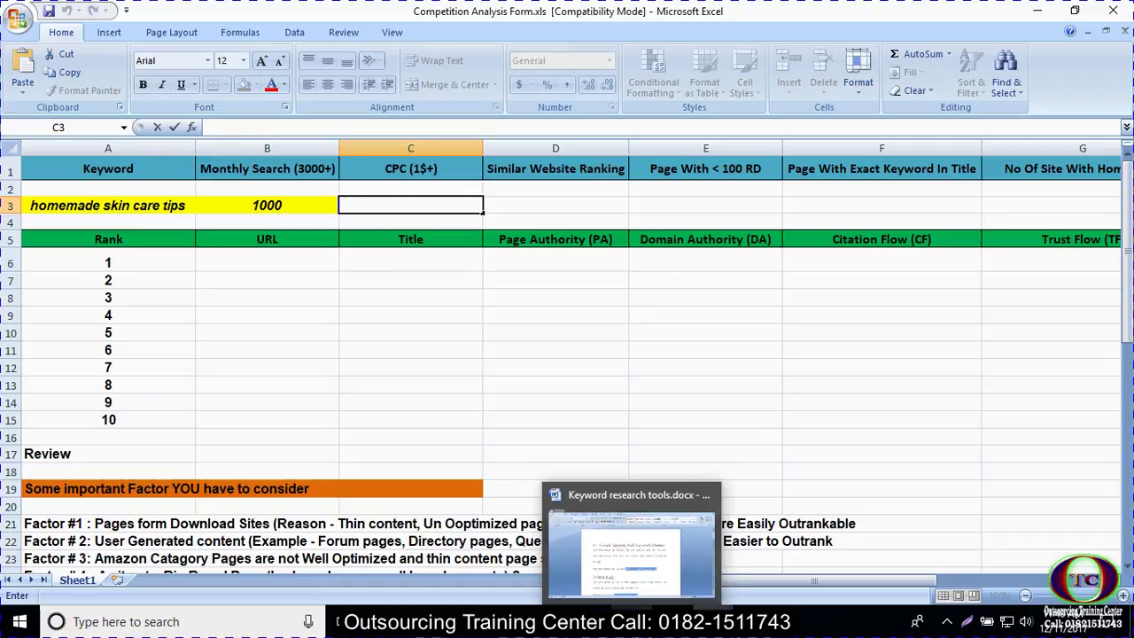
left_click(714, 621)
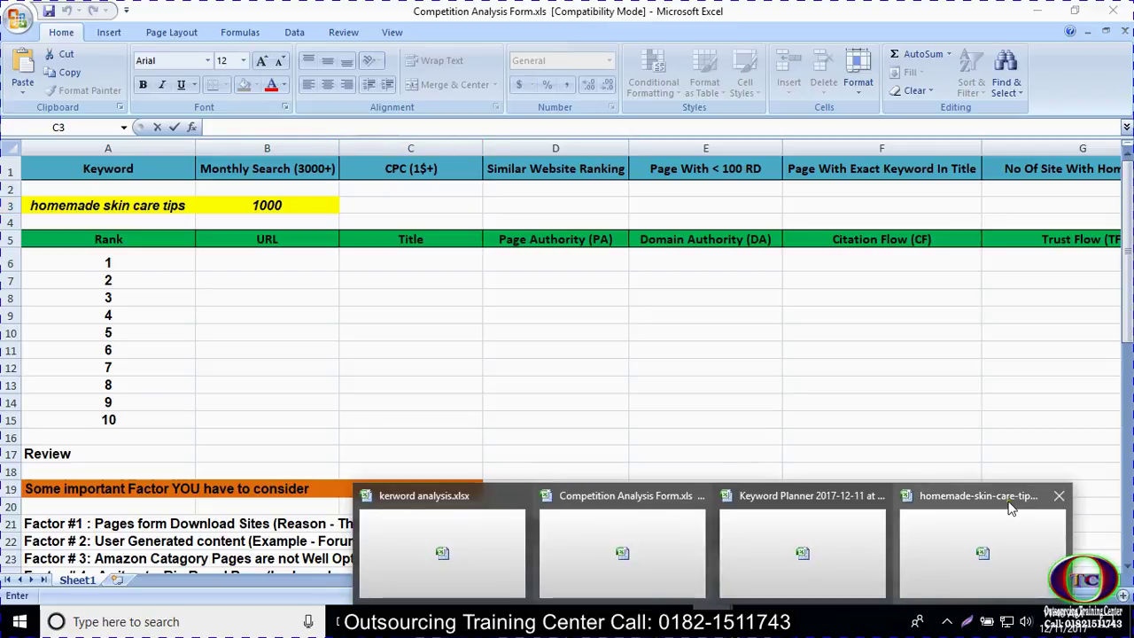
left_click(1000, 523)
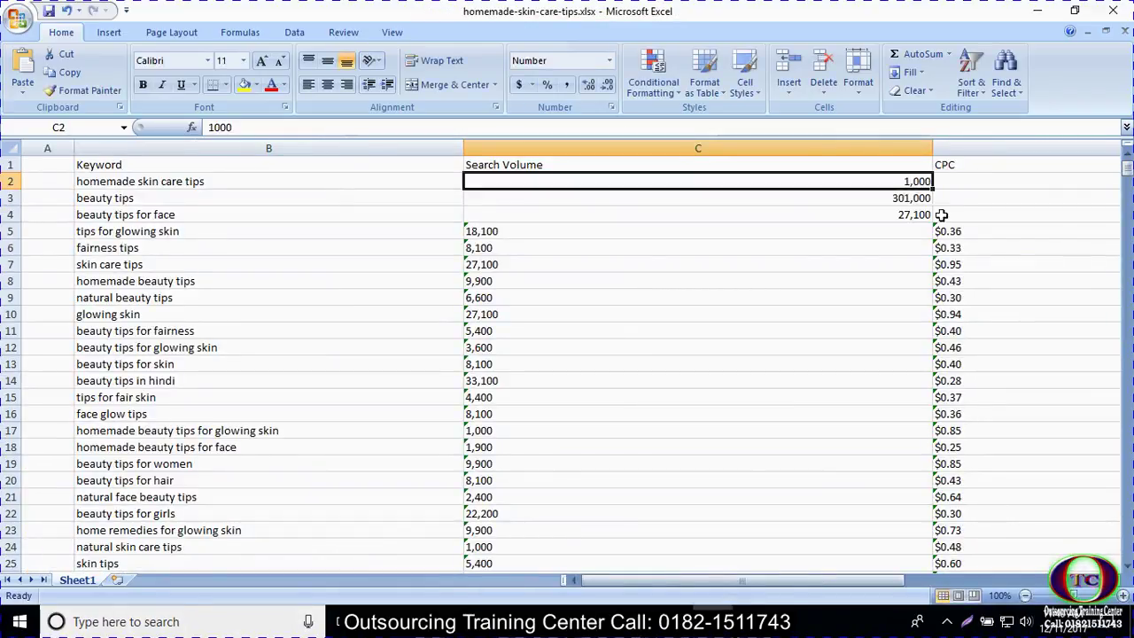
left_click_drag(645, 581, 621, 580)
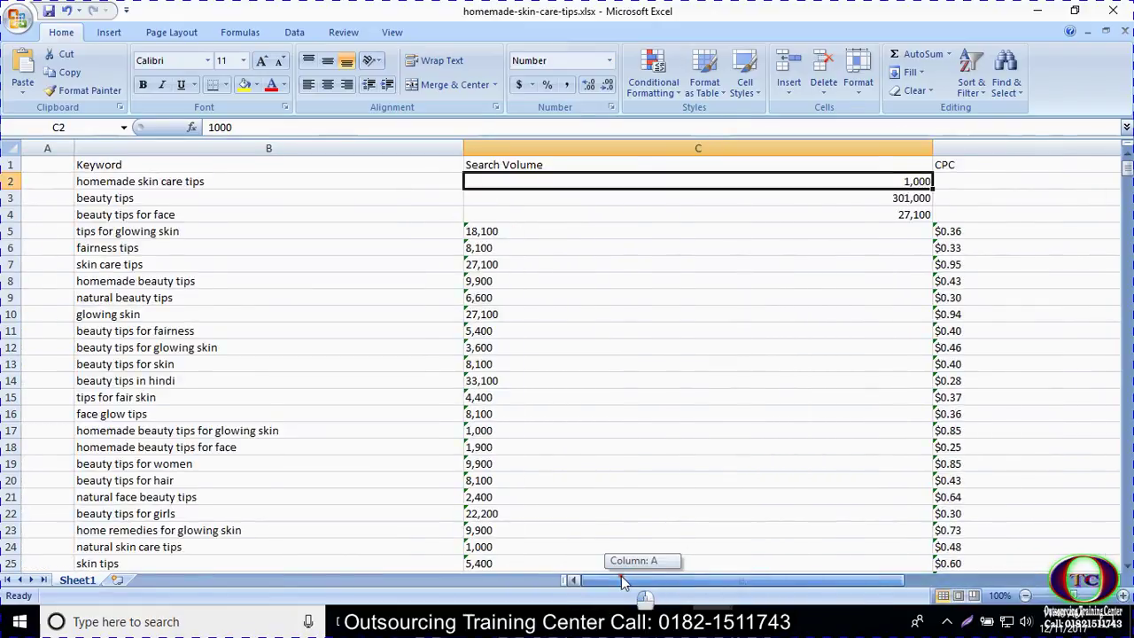
left_click(1037, 13)
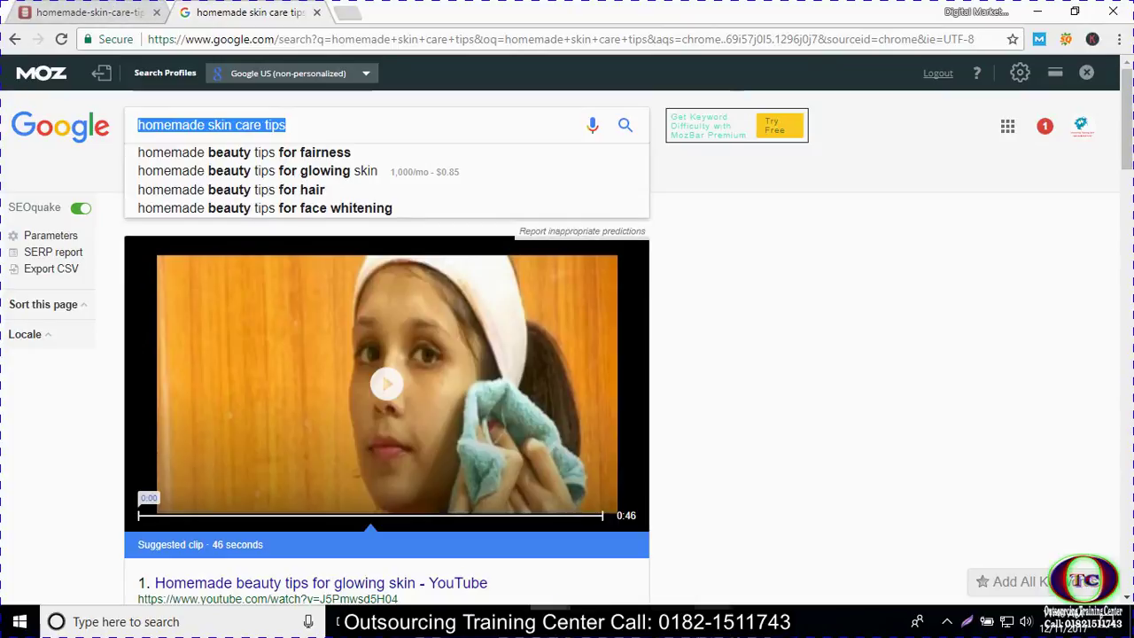
Return to Competition Analysis Form.xls and enter 0.65 in CPC cell C3 for the keyword.
left_click(714, 620)
left_click(610, 564)
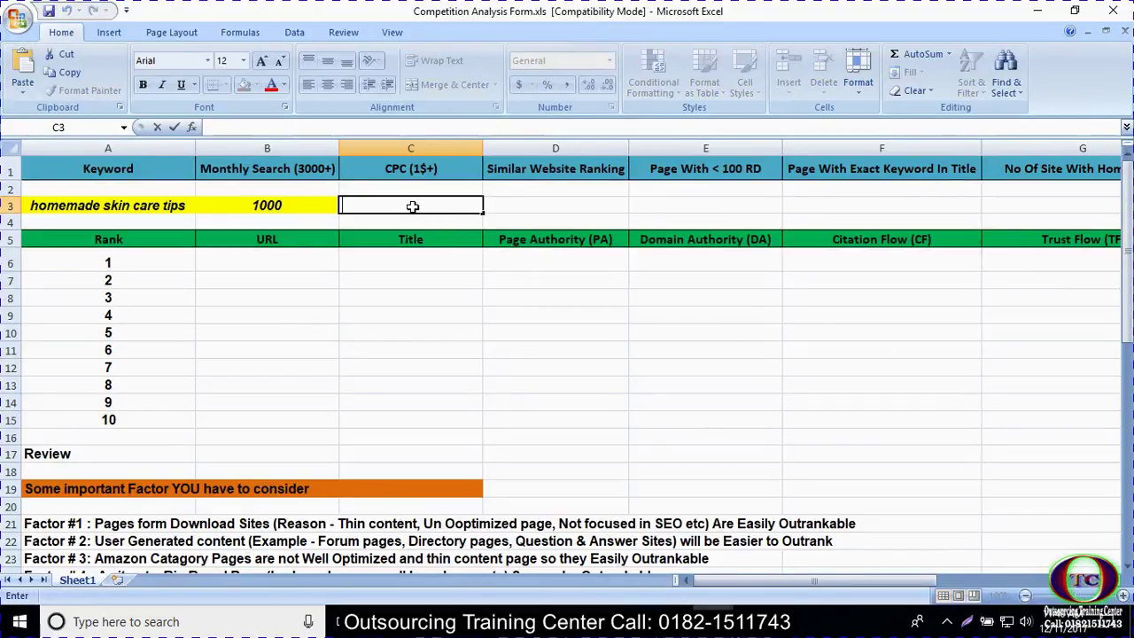
key("XF86AudioLowerVolume")
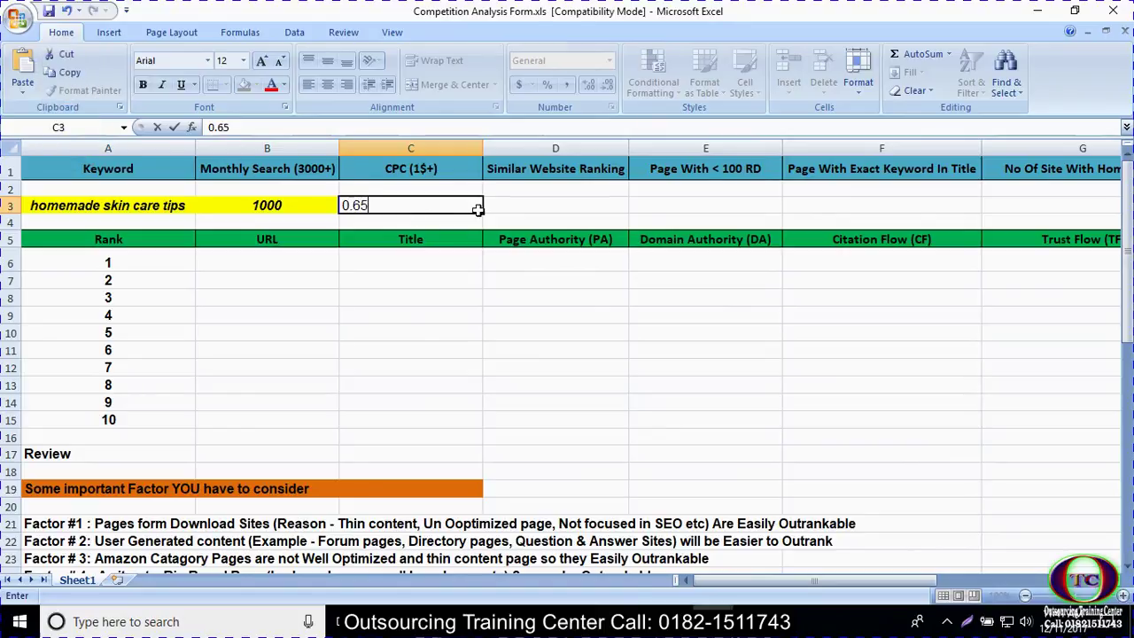
type(".65")
left_click(515, 207)
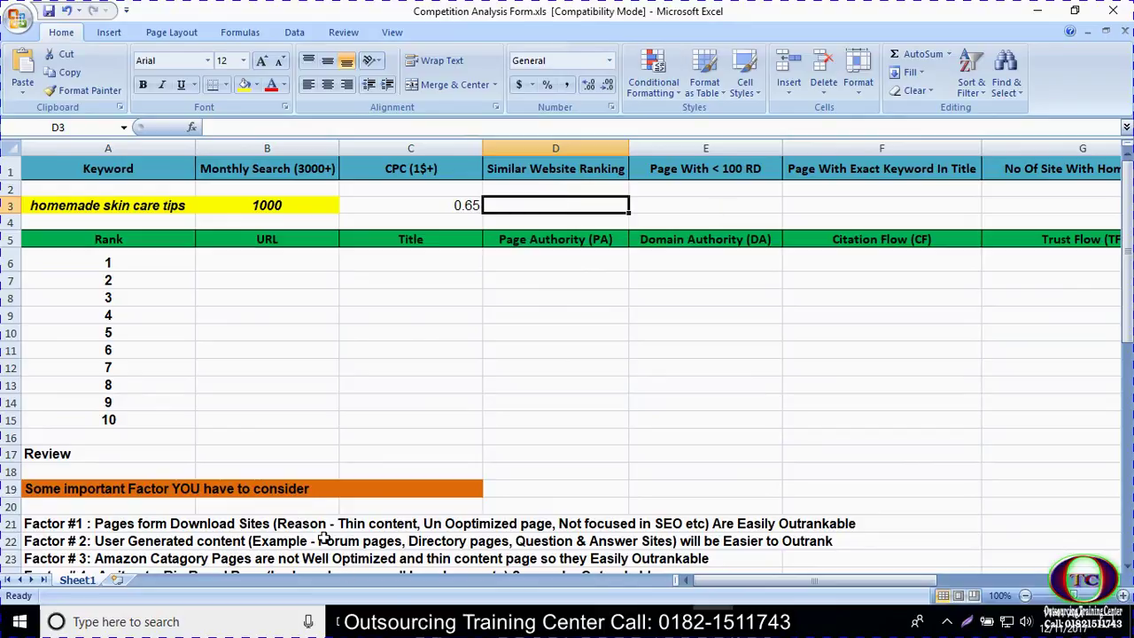
mouse_move(715, 578)
left_mouse_down()
mouse_move(850, 587)
mouse_move(727, 580)
left_mouse_up()
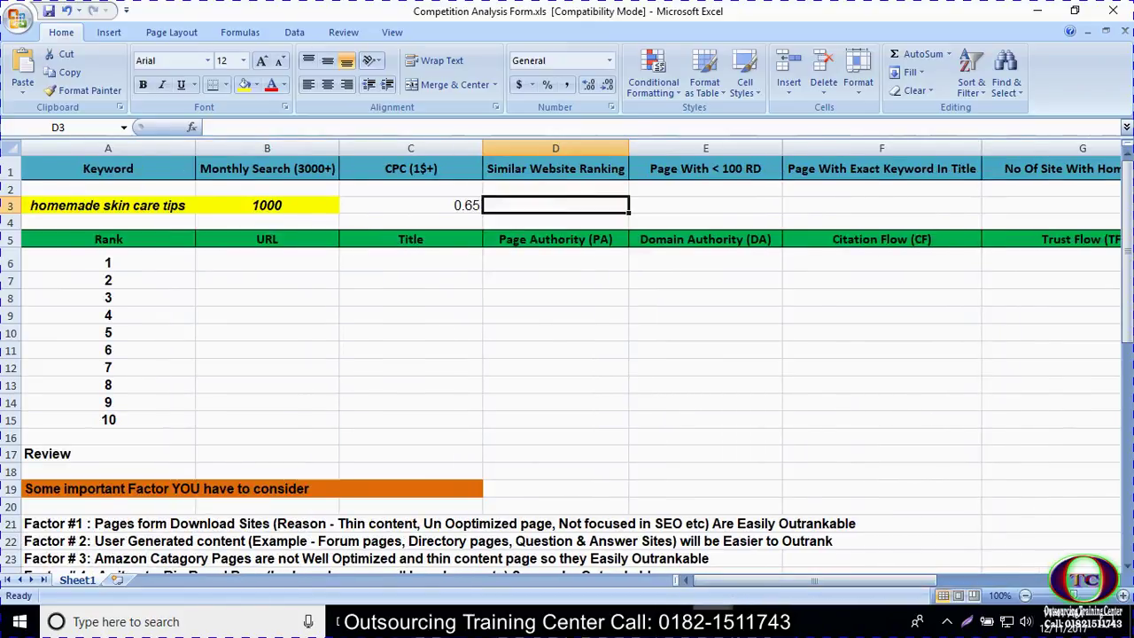
Close the Keyword Planner 2017-12-11 CSV workbook without saving its changes.
left_click(713, 622)
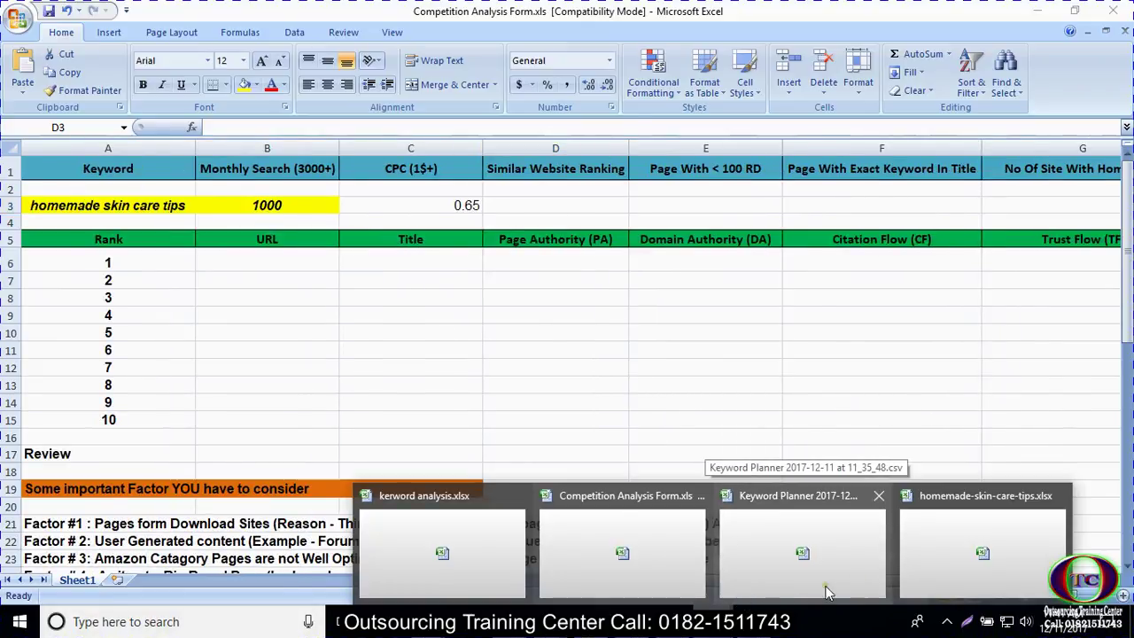
left_click(810, 560)
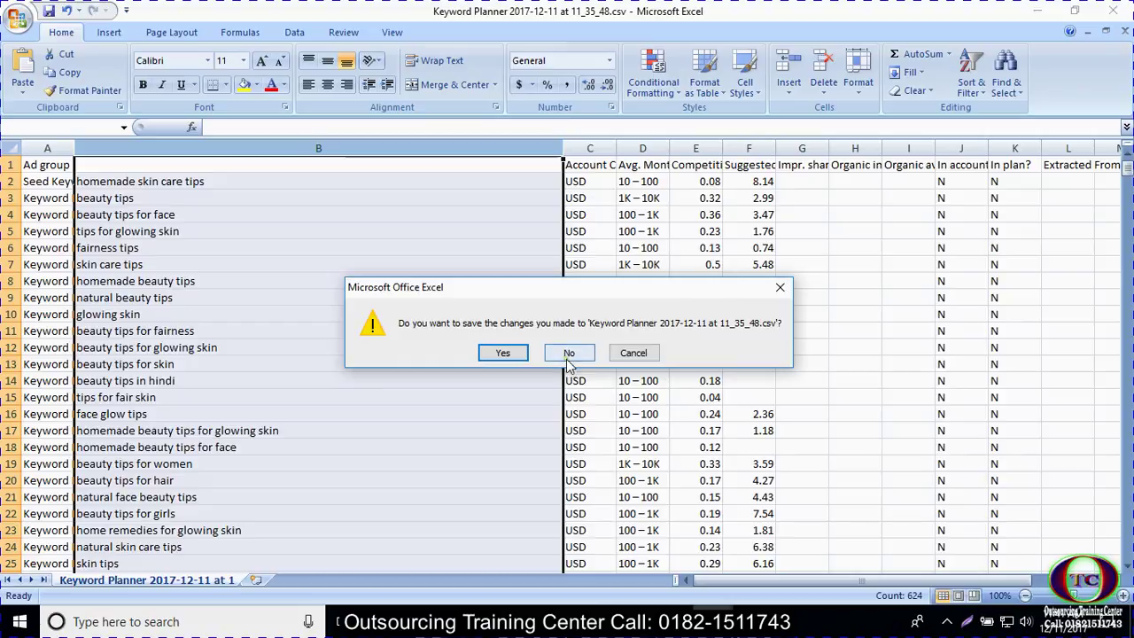
left_click(576, 354)
Switch to kerword analysis.xlsx and fill row 2 with keyword "homemade skin care tips", search volume 1000 and CPC 0.65.
left_click(713, 622)
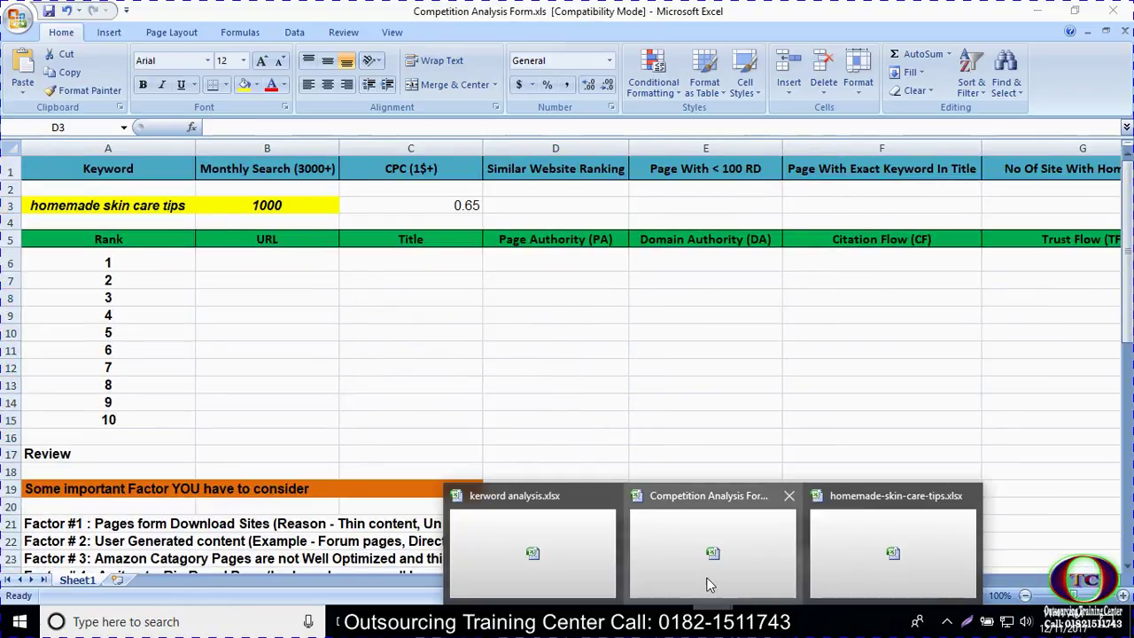
left_click(521, 567)
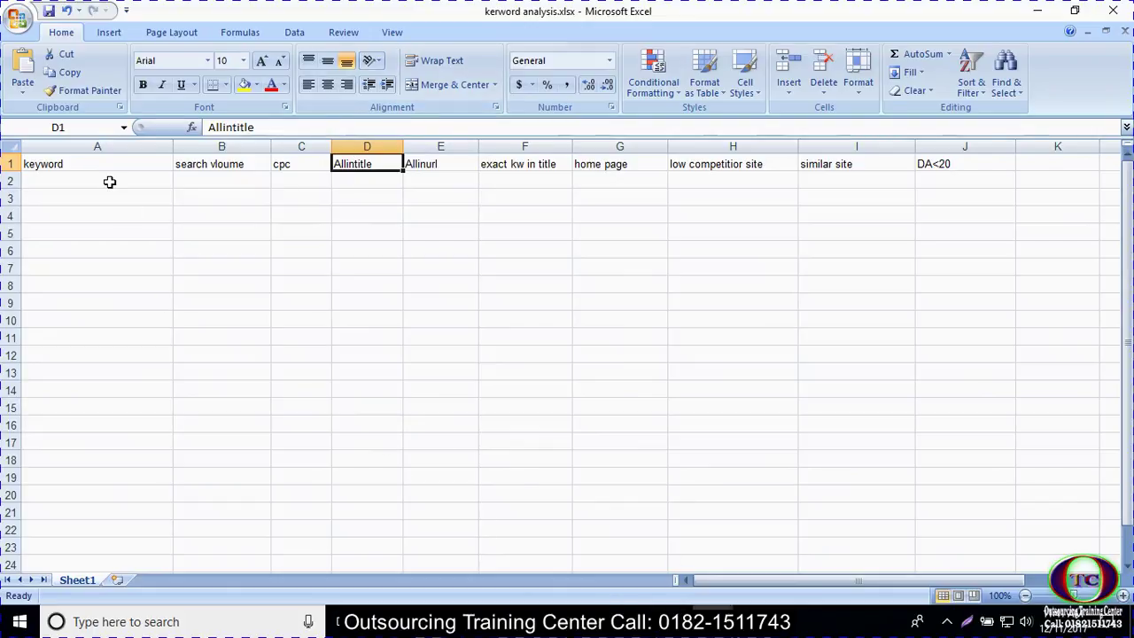
left_click(108, 180)
type("homemade skin care tips")
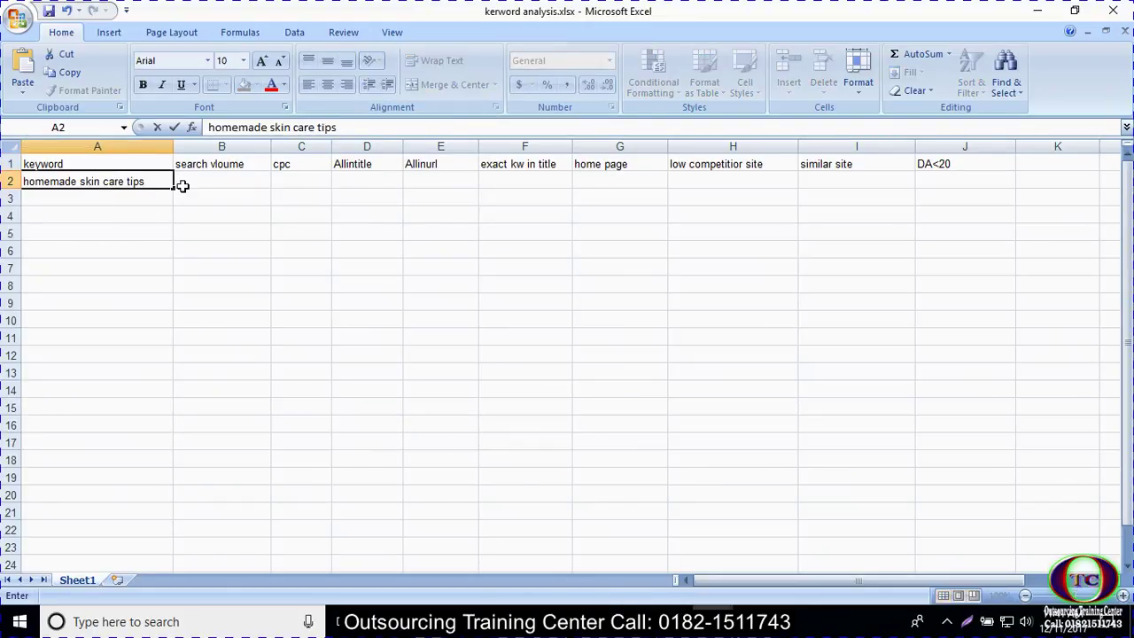
left_click(182, 181)
type("100")
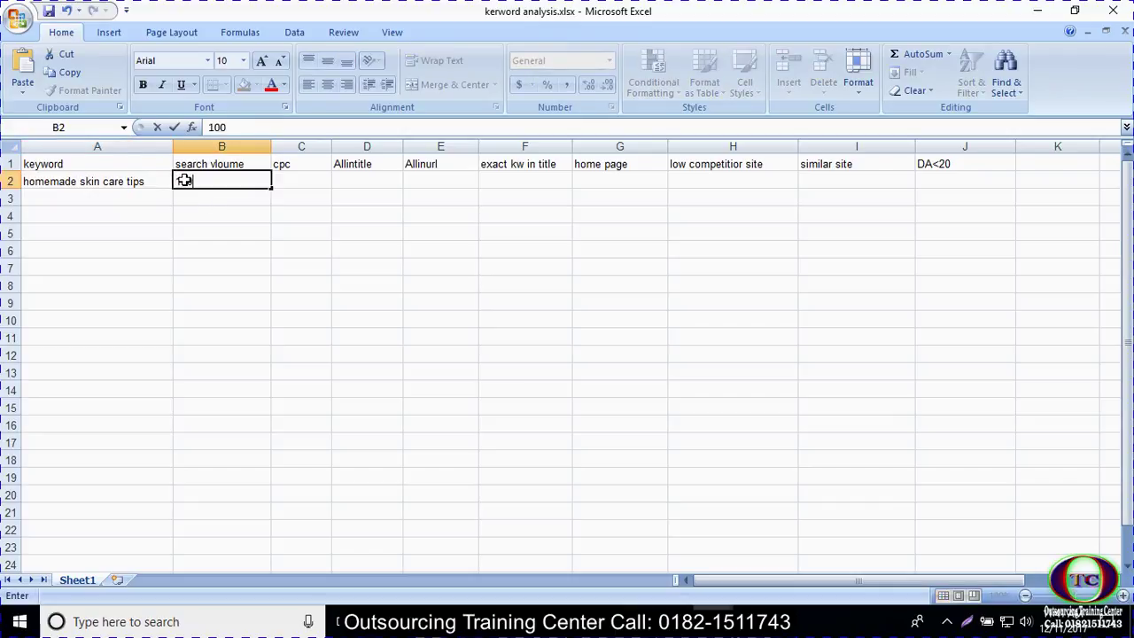
type("0")
left_click(281, 181)
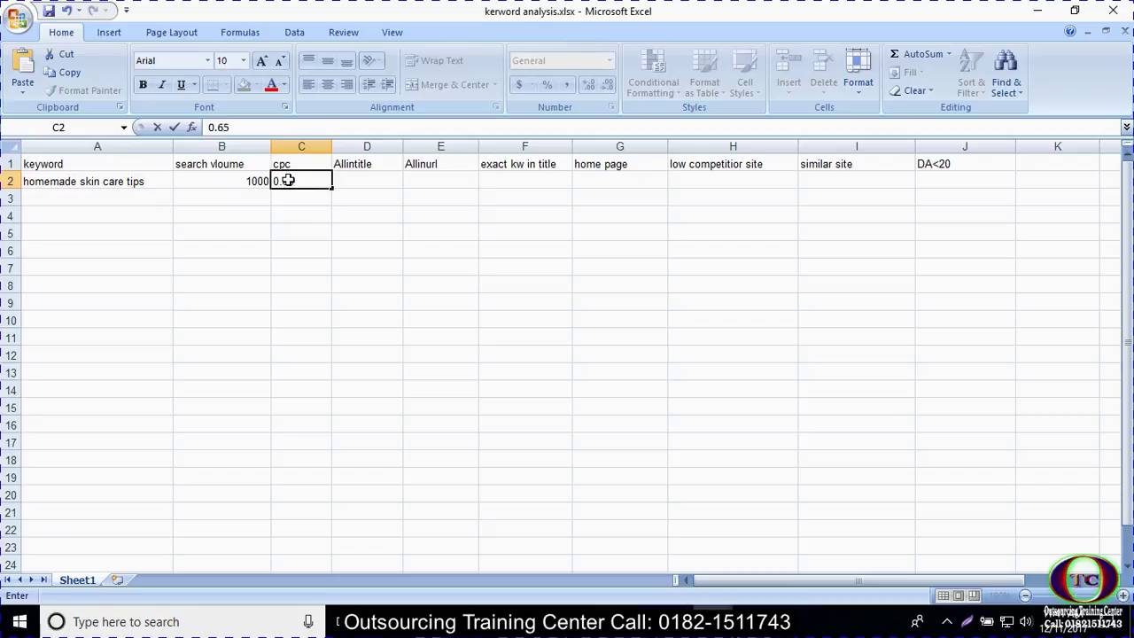
left_click(354, 186)
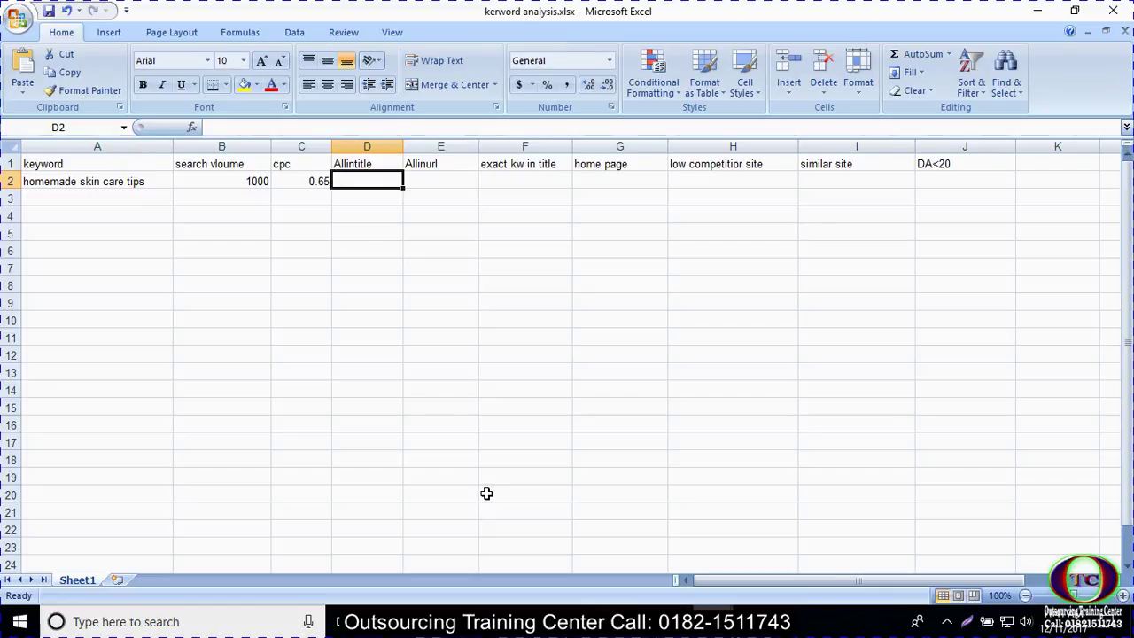
Switch to the Google results in Chrome, search for "allintitle: homemade skin care tips" and pass the robot check.
left_click(1037, 10)
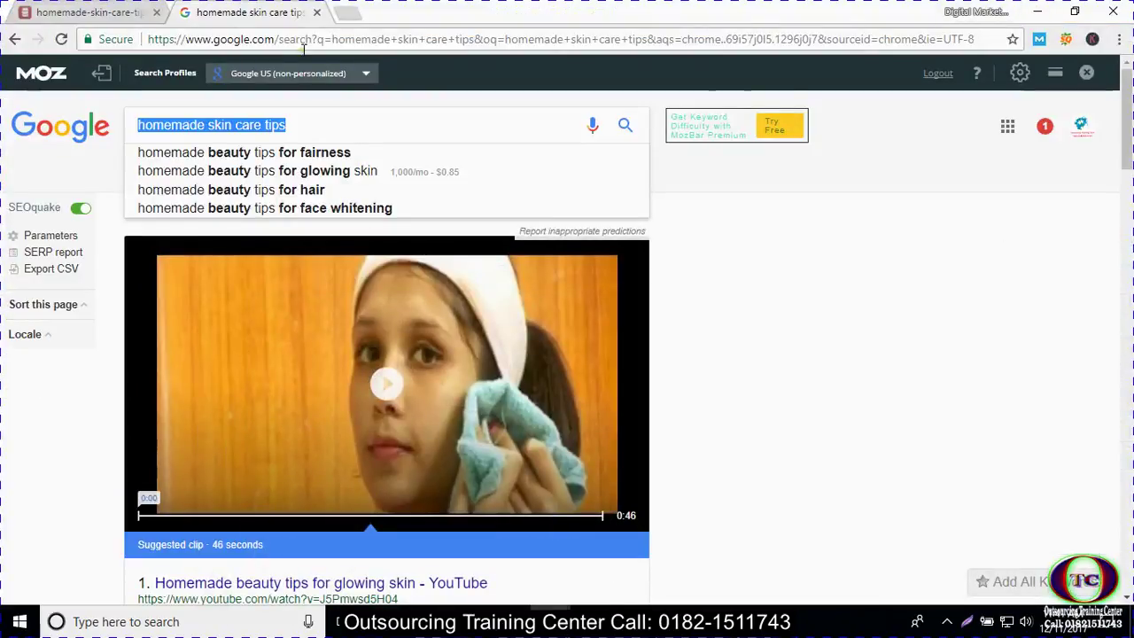
left_click(139, 125)
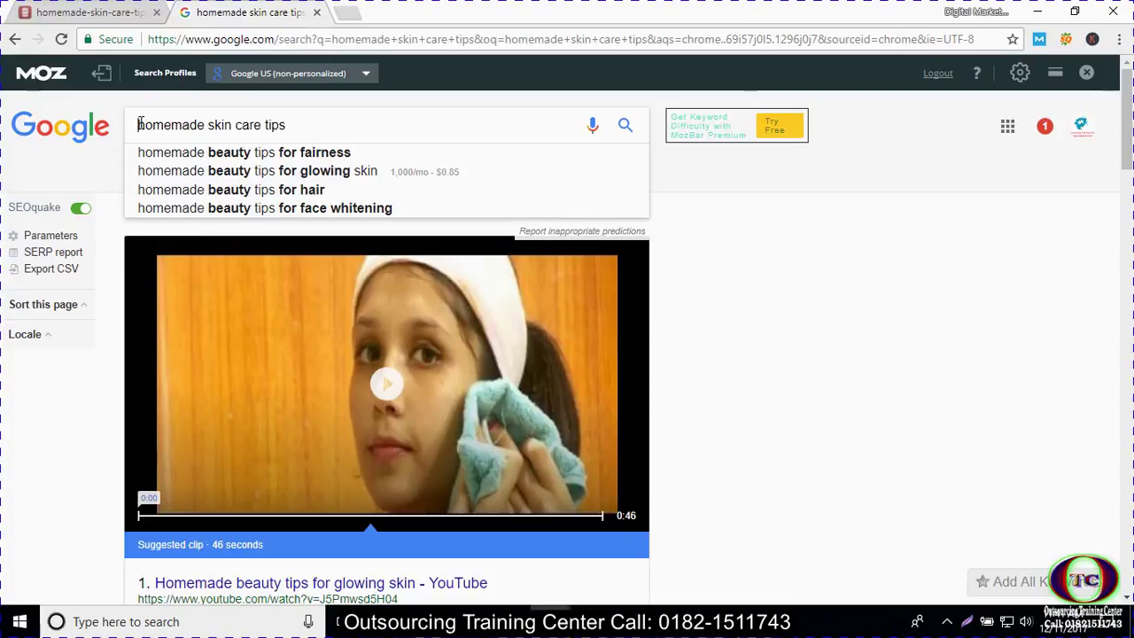
type("allintitle:")
key("Return")
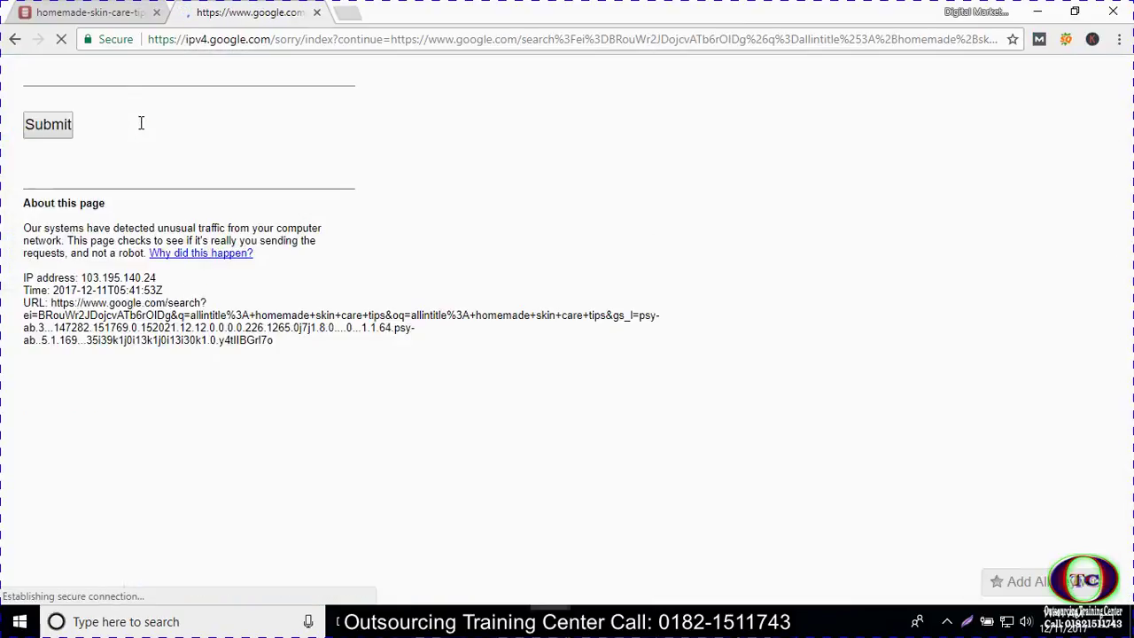
left_click(47, 175)
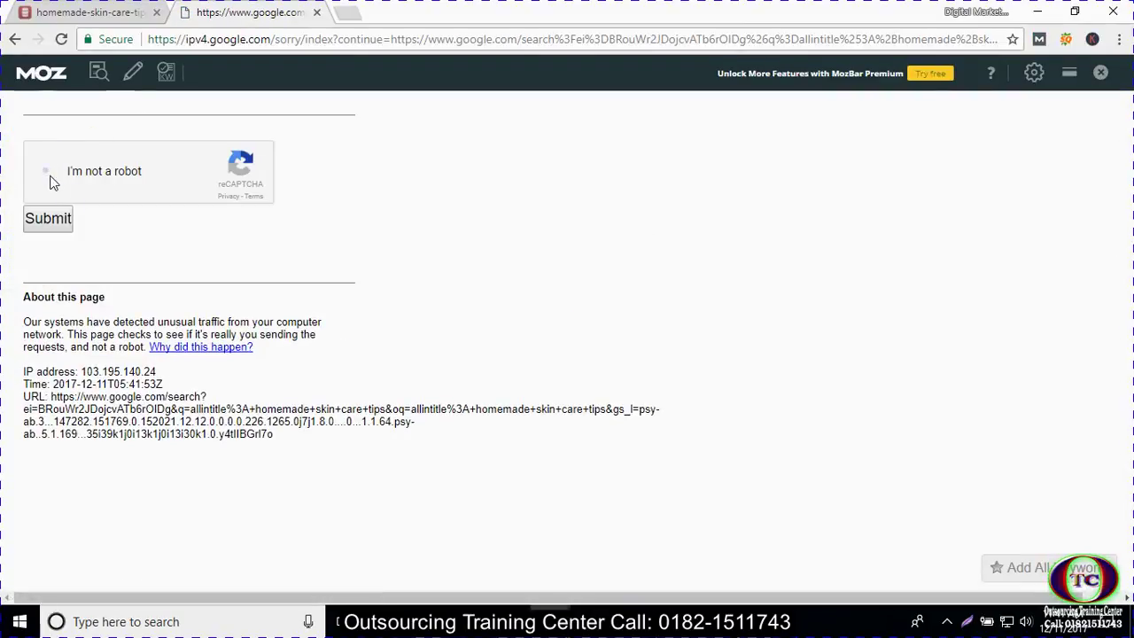
left_click(49, 220)
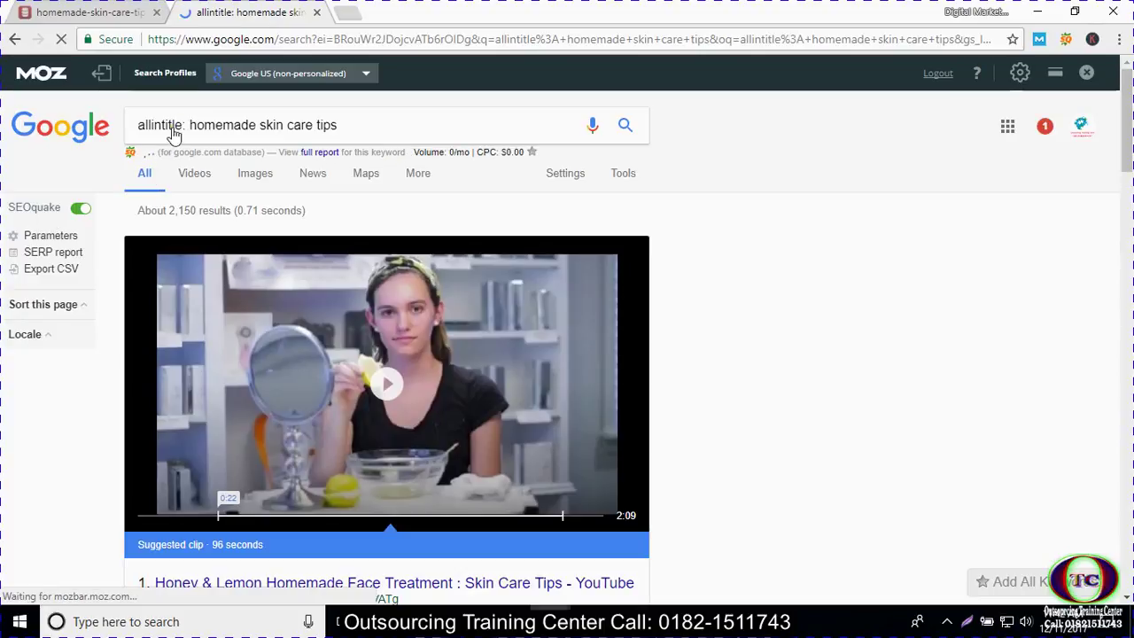
Examine the result count and skim the ranking pages of the allintitle search.
left_click_drag(192, 125, 337, 123)
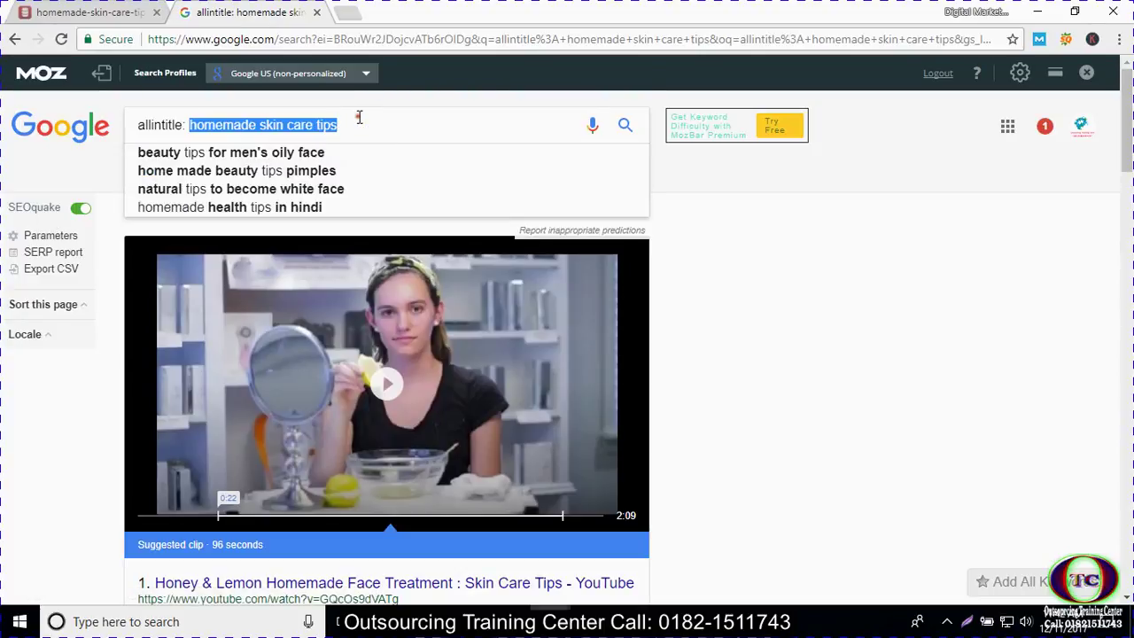
left_click(359, 118)
left_click(684, 254)
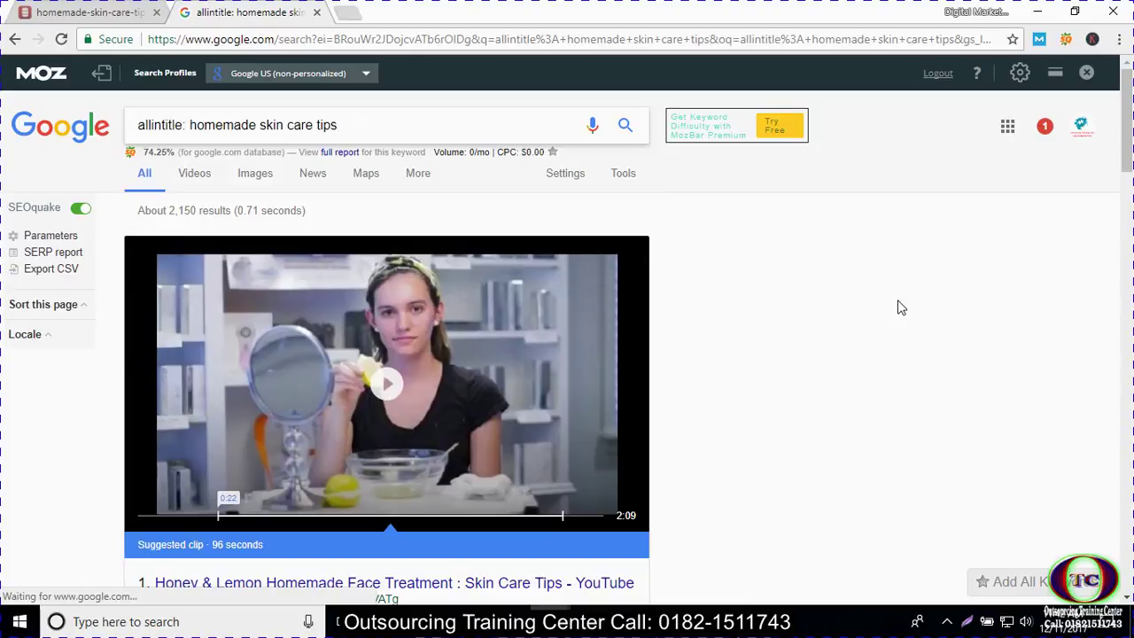
left_click_drag(167, 214, 227, 213)
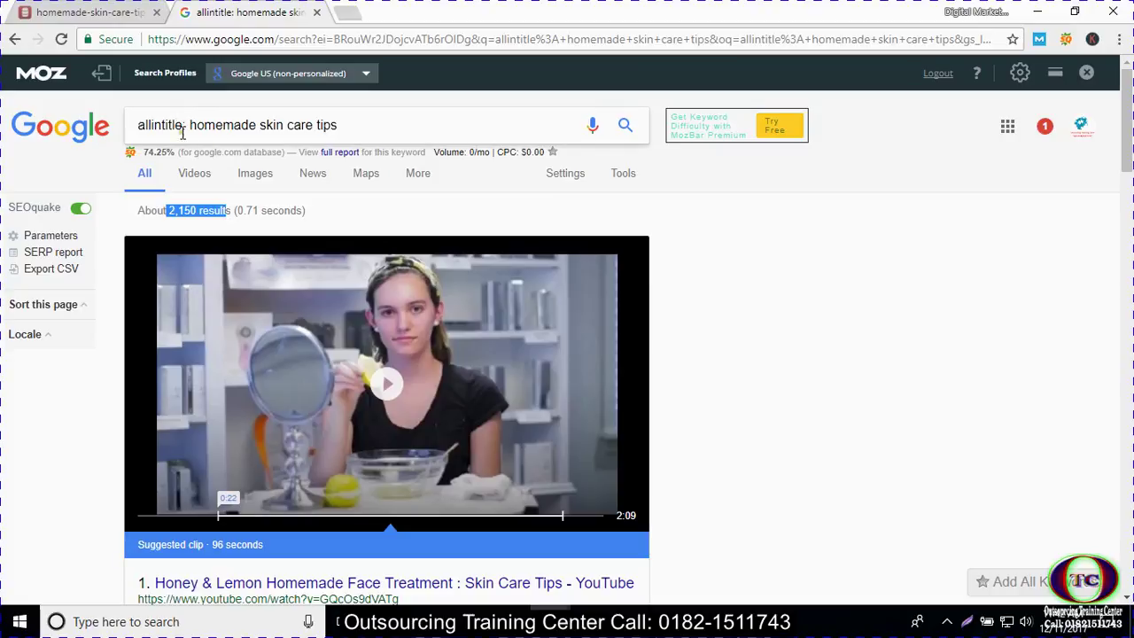
scroll(360, 365, "down", 5)
scroll(361, 366, "down", 17)
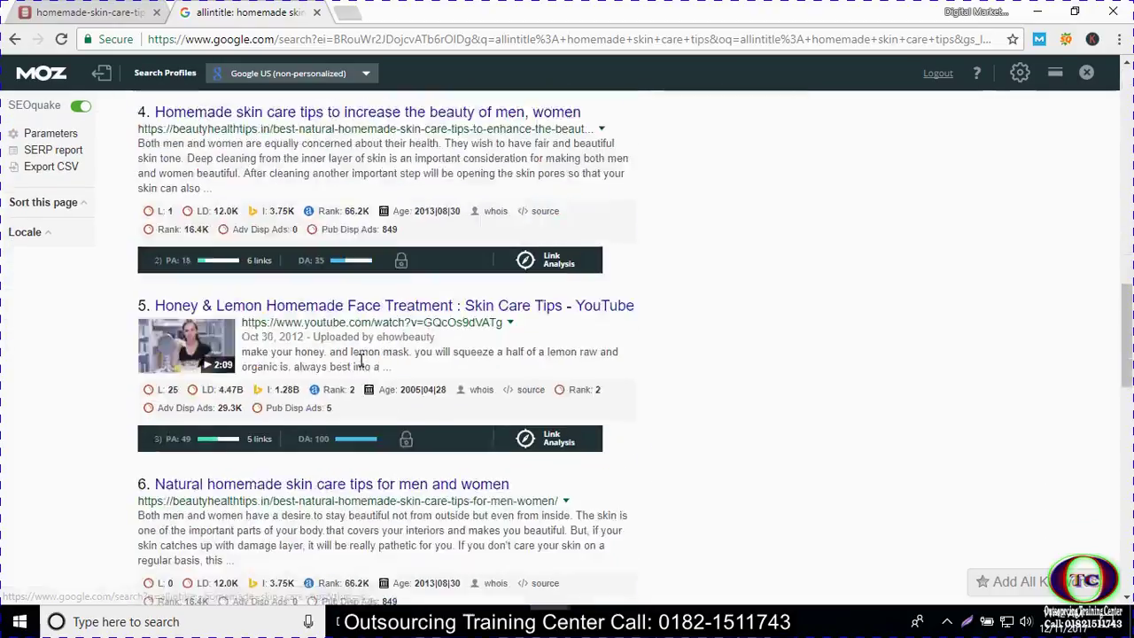
scroll(360, 366, "up", 4)
scroll(360, 366, "up", 15)
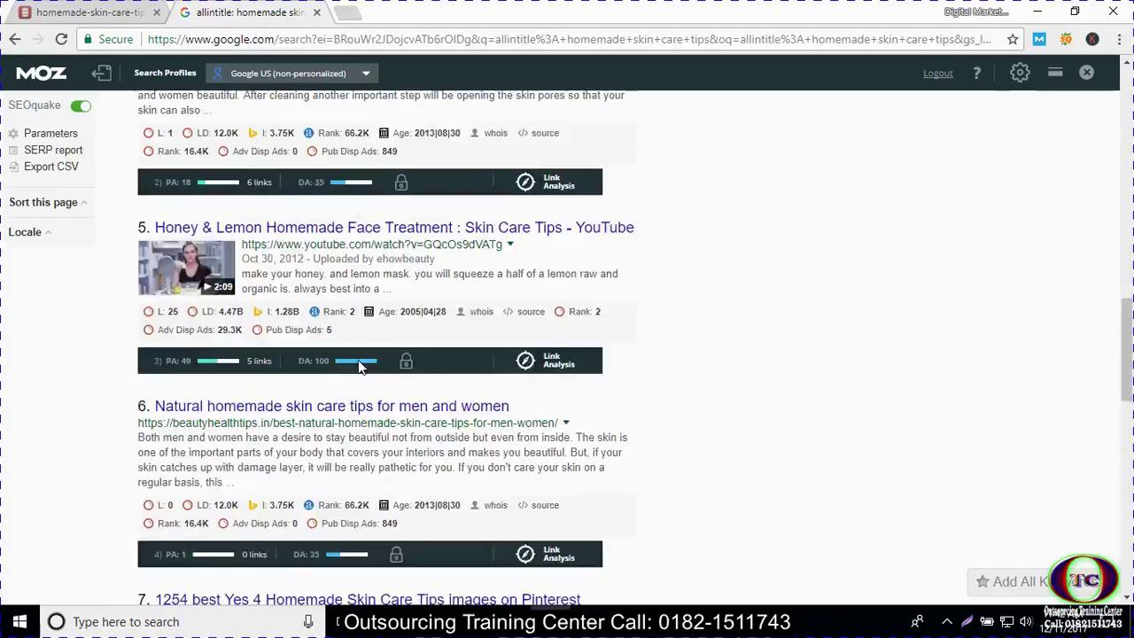
scroll(150, 167, "up", 1)
scroll(152, 253, "down", 3)
scroll(155, 335, "up", 3)
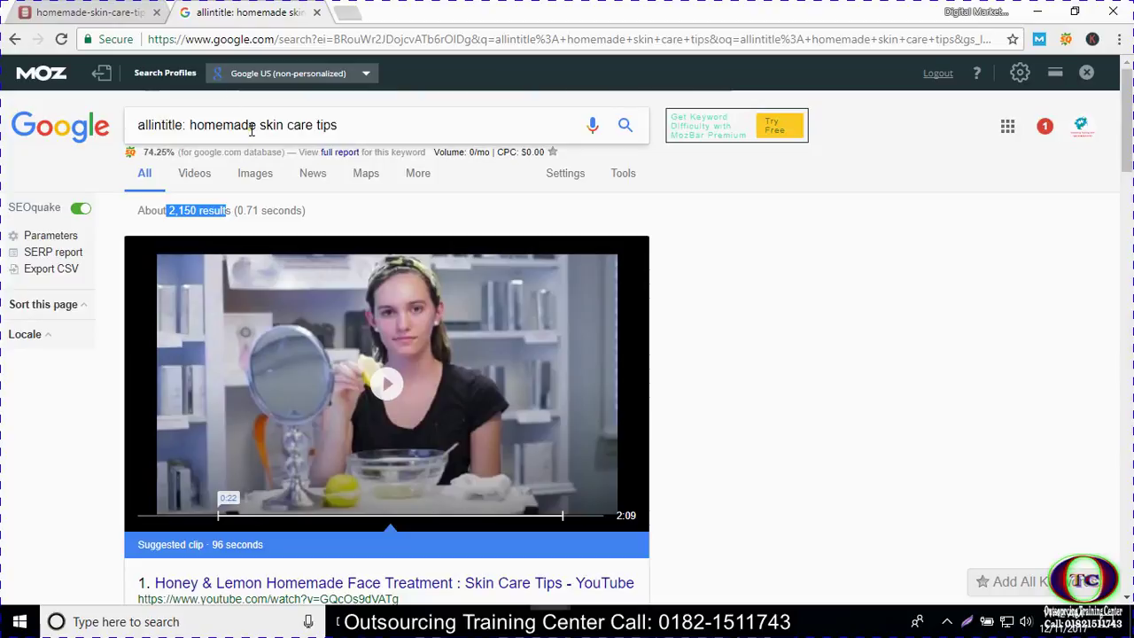
Check how the words of "homemade skin care tips" appear in the titles of the ranking pages.
left_click_drag(216, 124, 354, 126)
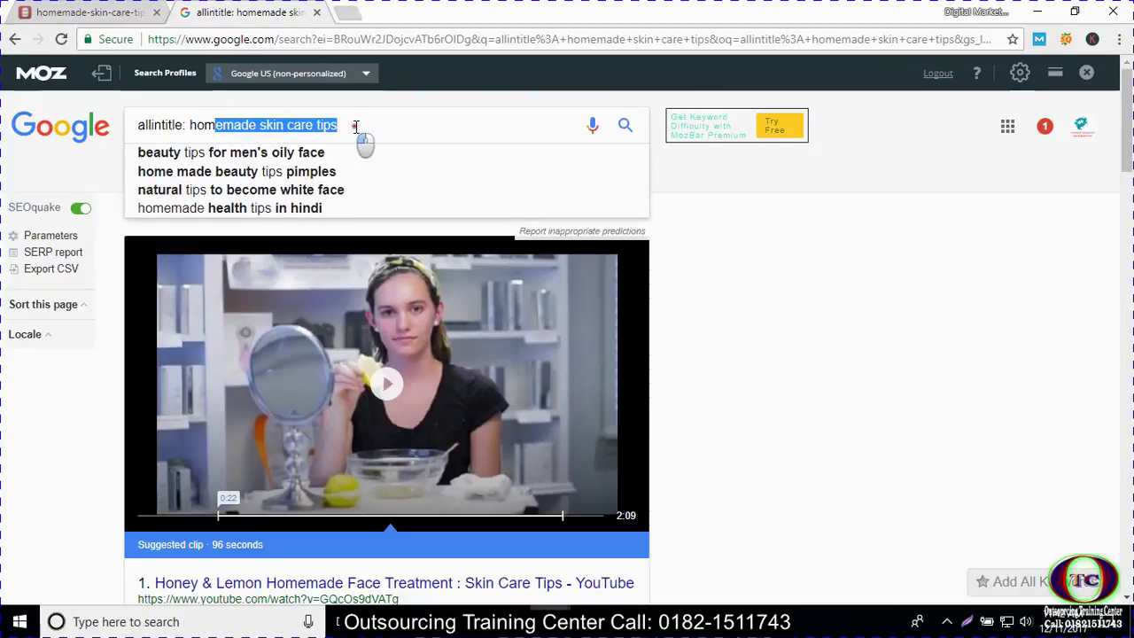
left_click(777, 300)
scroll(698, 398, "down", 2)
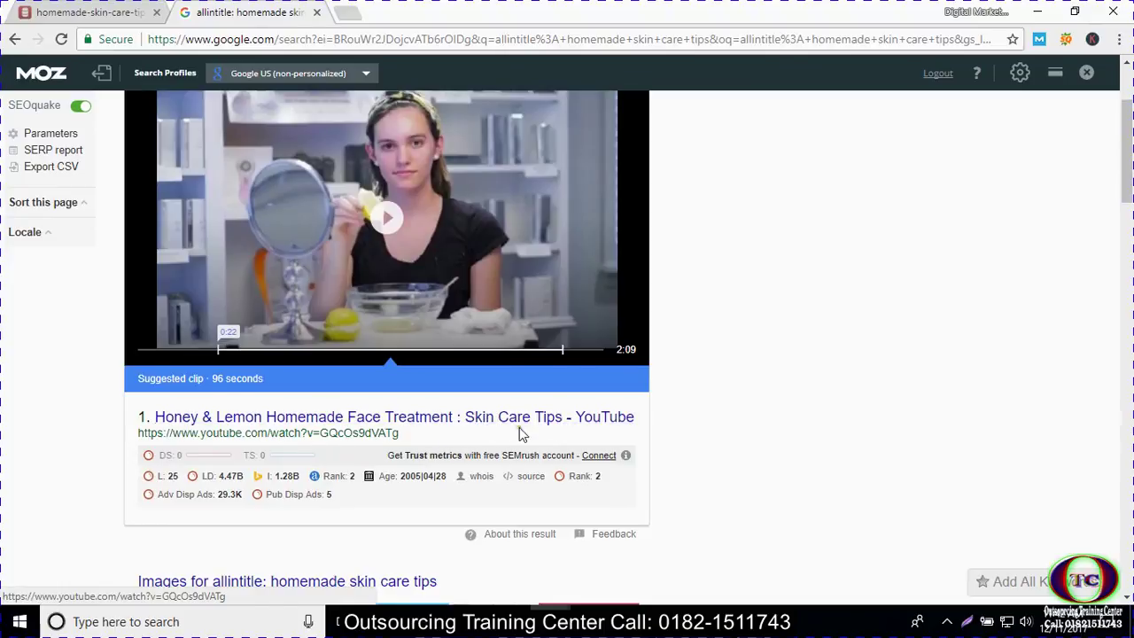
scroll(531, 425, "down", 2)
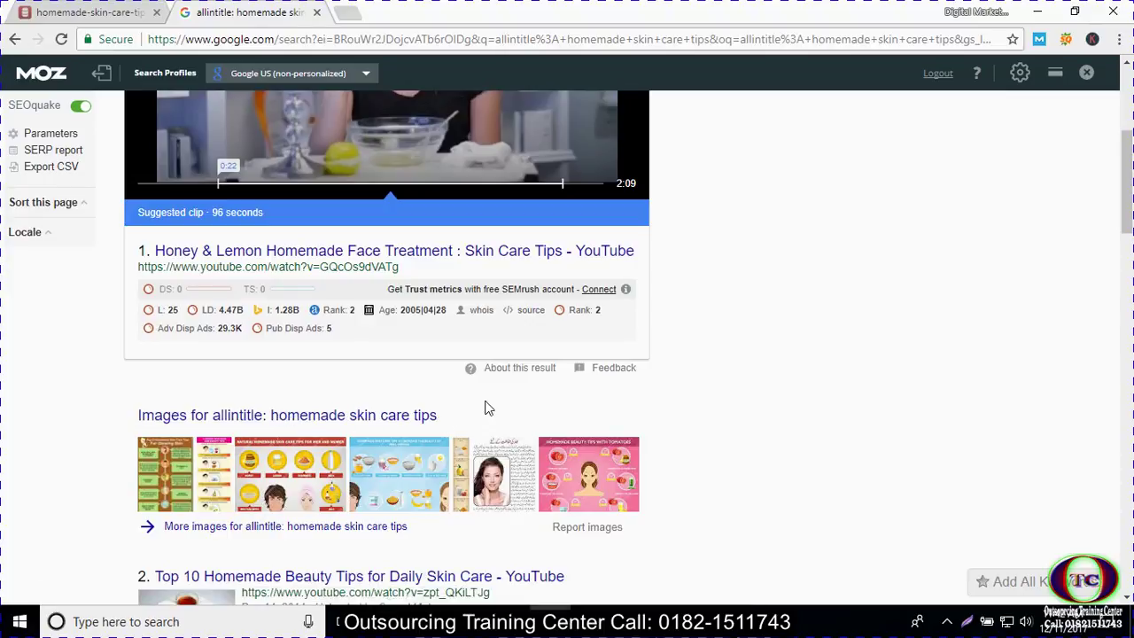
scroll(463, 429, "down", 2)
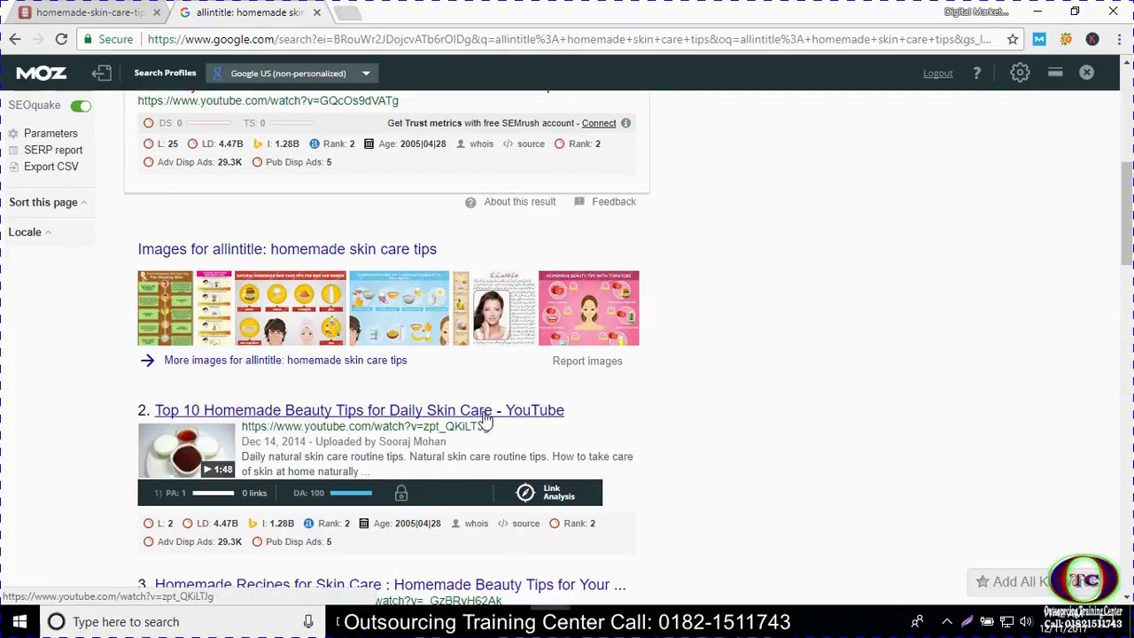
scroll(271, 430, "down", 8)
scroll(271, 431, "down", 6)
scroll(271, 430, "up", 16)
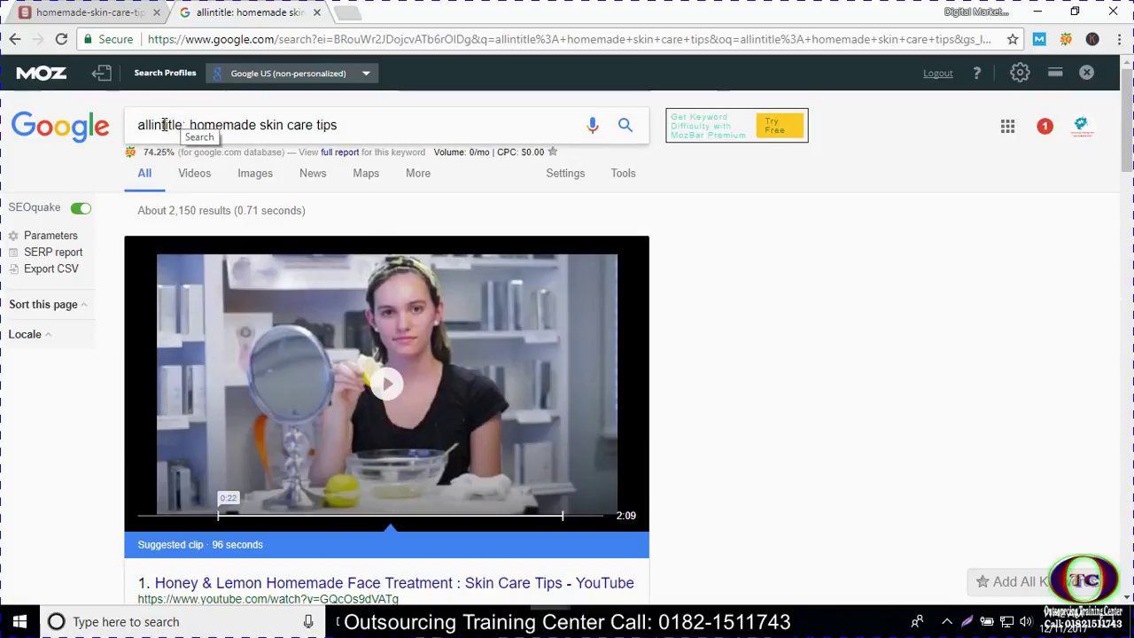
Change the search query to "allinurl: homemade skin care tips" without running it.
left_click_drag(164, 125, 185, 125)
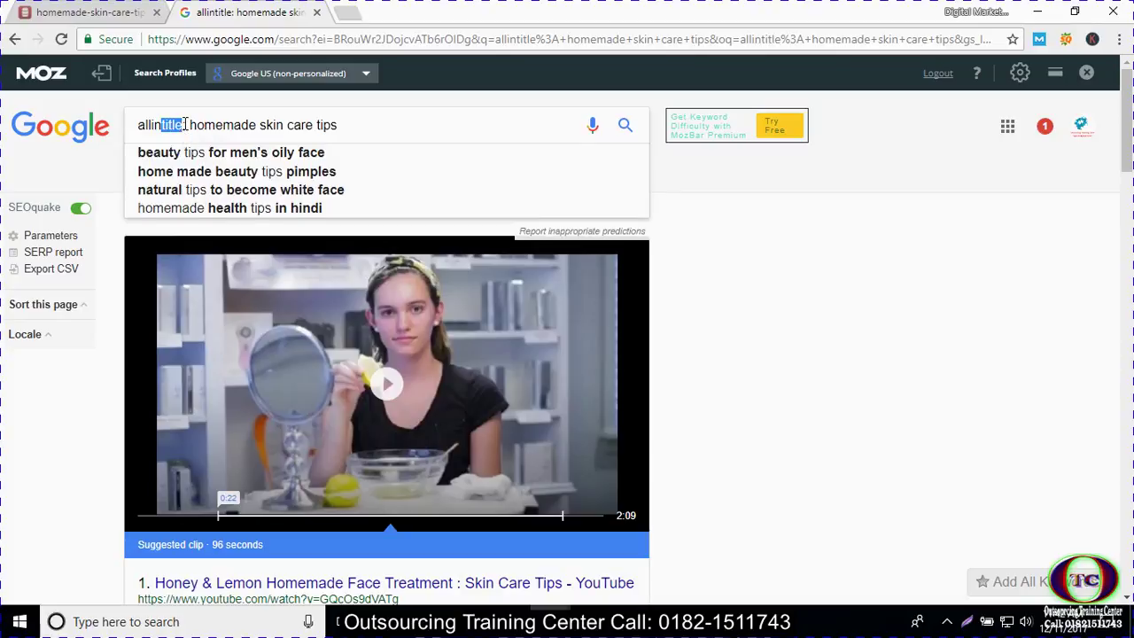
type("uurl")
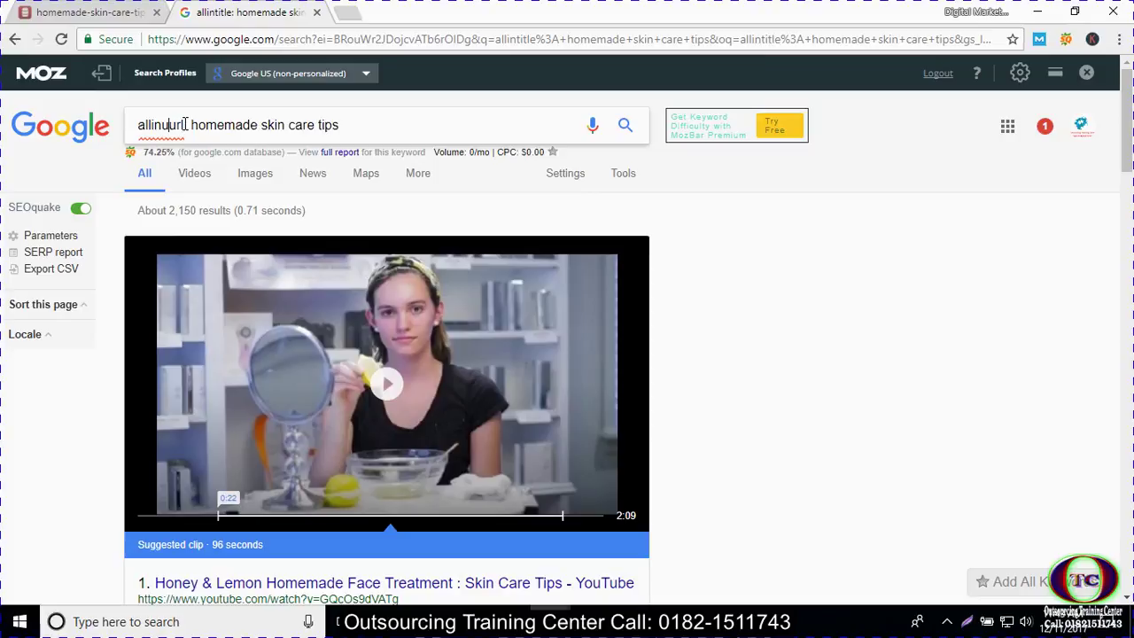
type(":")
key("Left")
key("Left")
key("Left")
key("Left")
key("BackSpace")
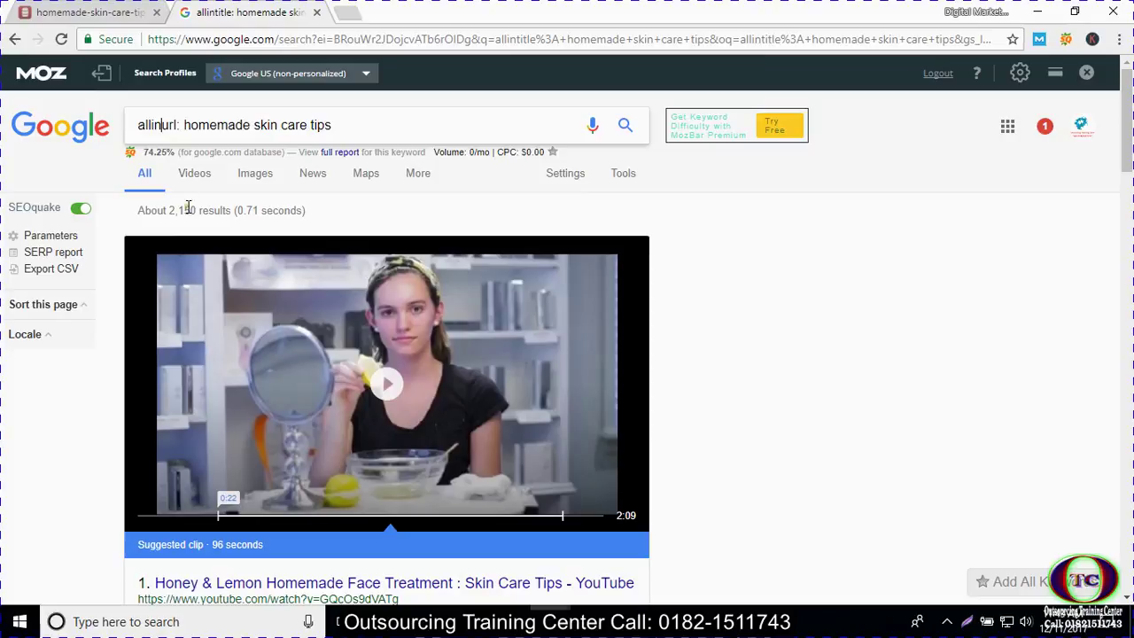
Copy the allintitle result count and close homemade-skin-care-tips.xlsx without saving its changes.
left_click_drag(166, 210, 196, 212)
key("ctrl+c")
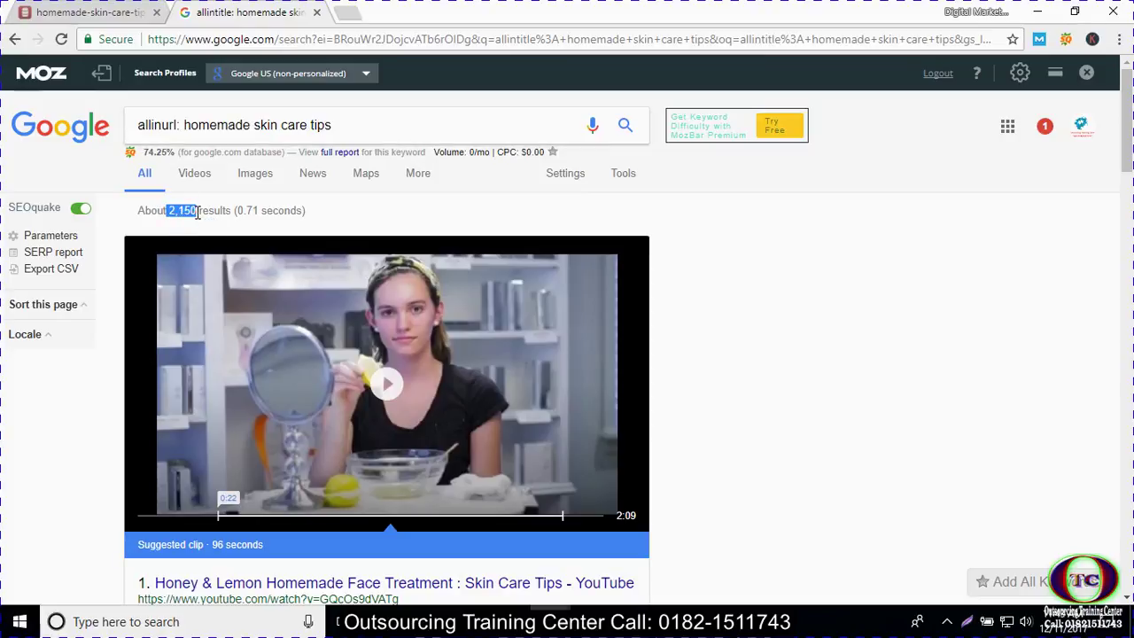
left_click(80, 13)
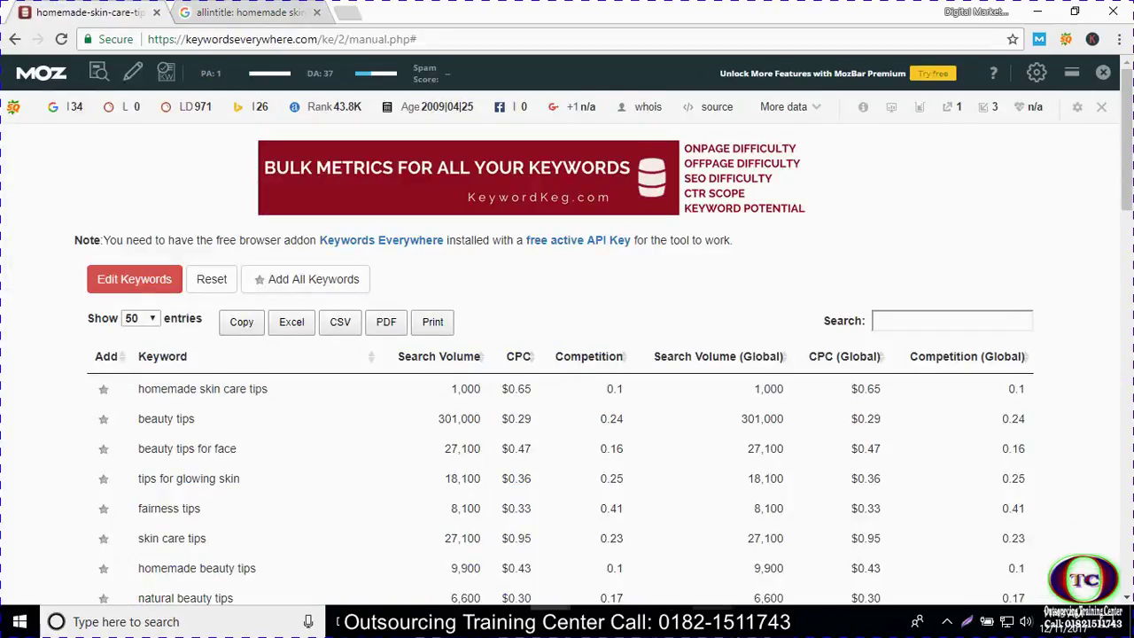
mouse_move(713, 620)
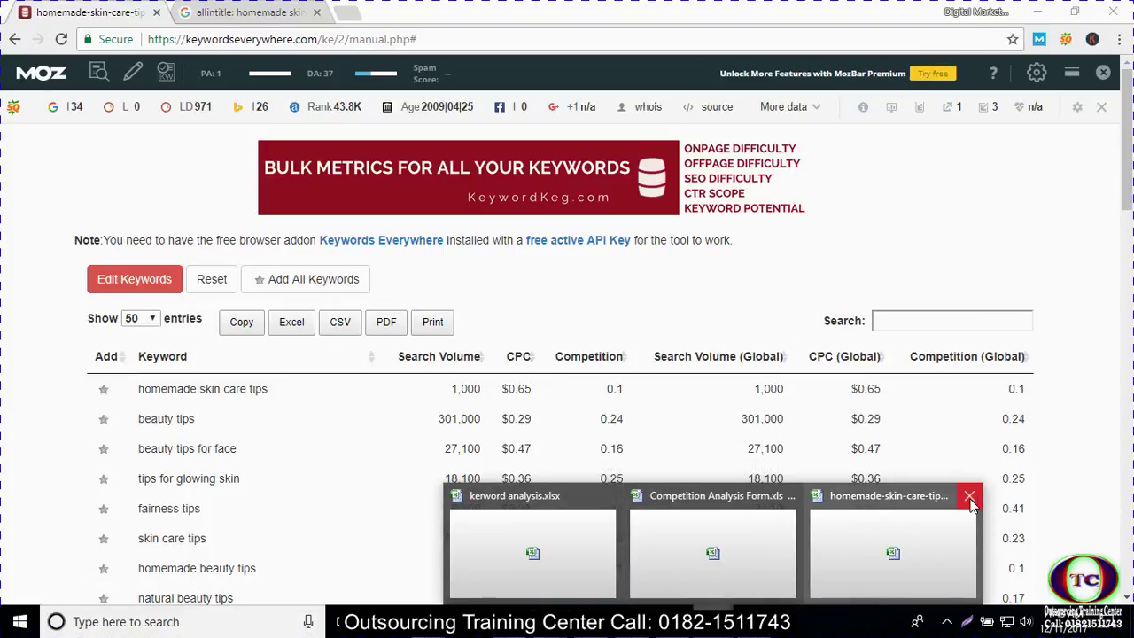
left_click(970, 497)
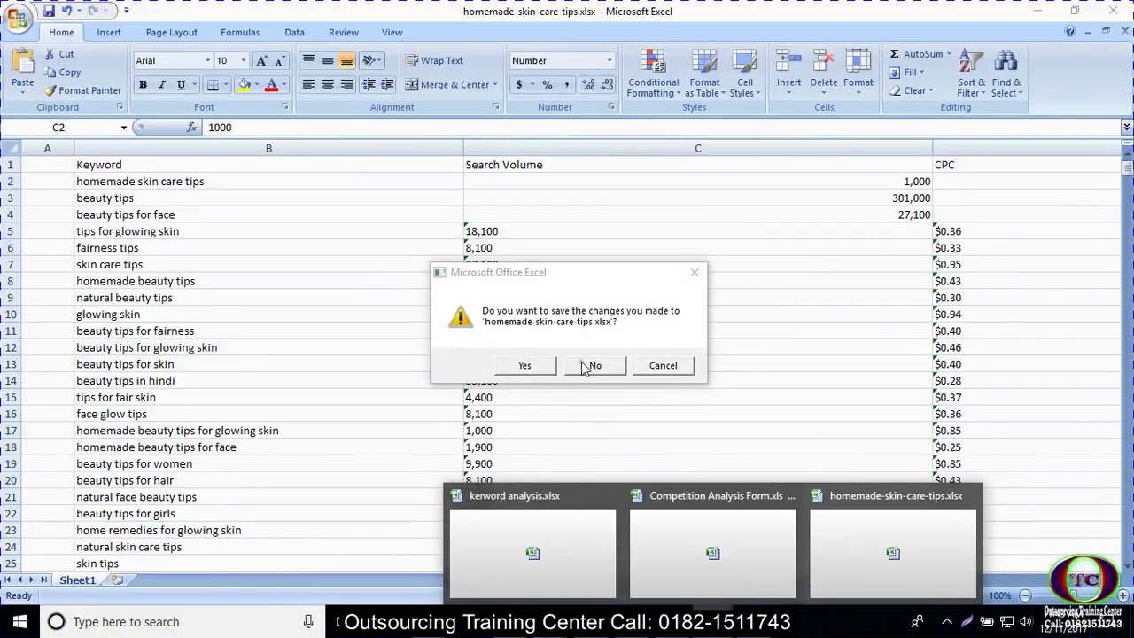
left_click(589, 367)
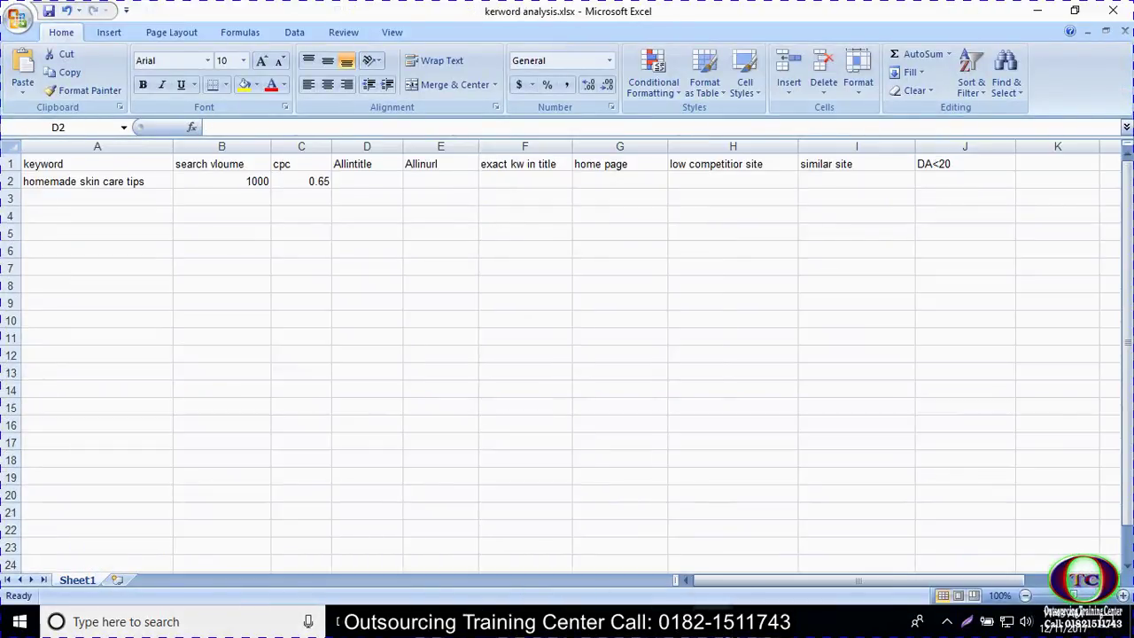
Paste 2,150 into Allintitle cell D2 of kerword analysis.xlsx with the destination formatting, and move on to Allinurl cell E2.
left_click(648, 563)
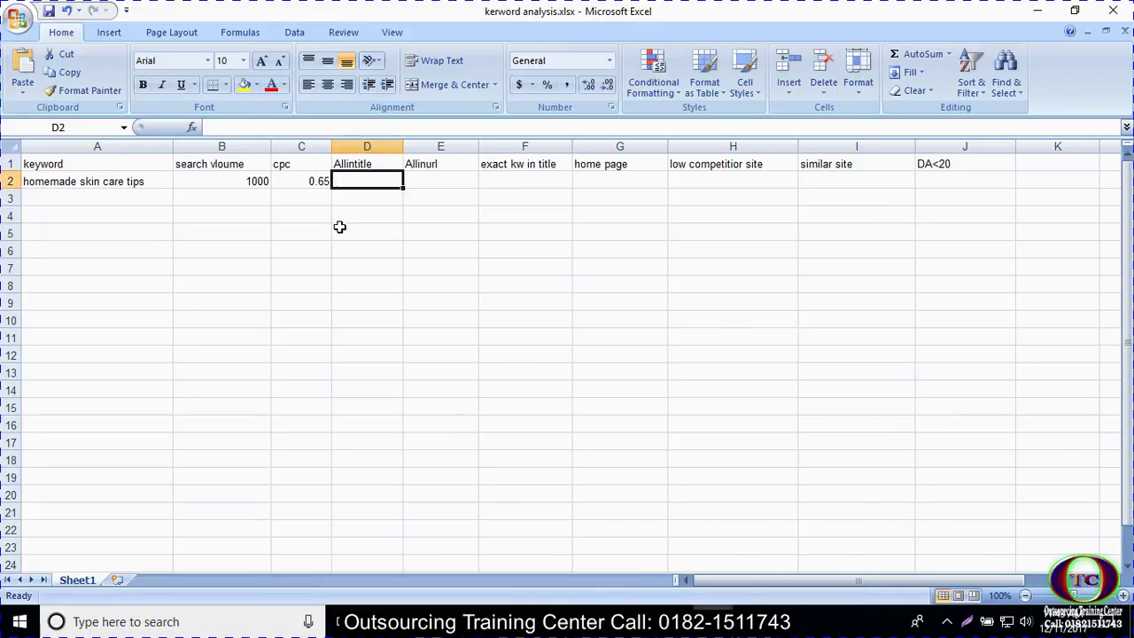
key("ctrl+v")
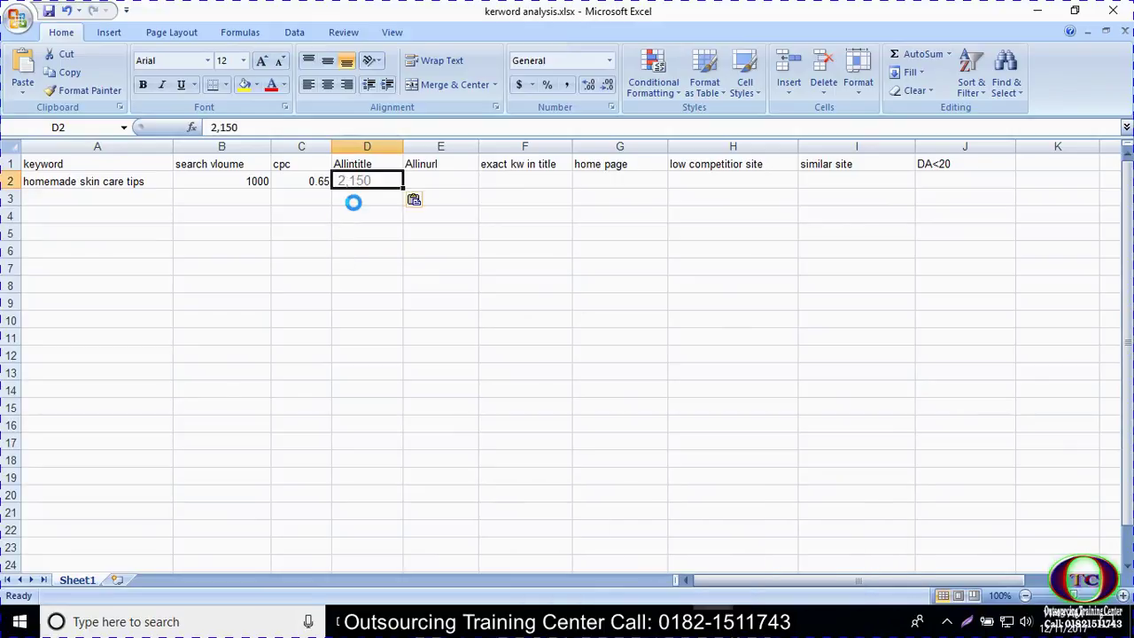
left_click(419, 201)
left_click(454, 241)
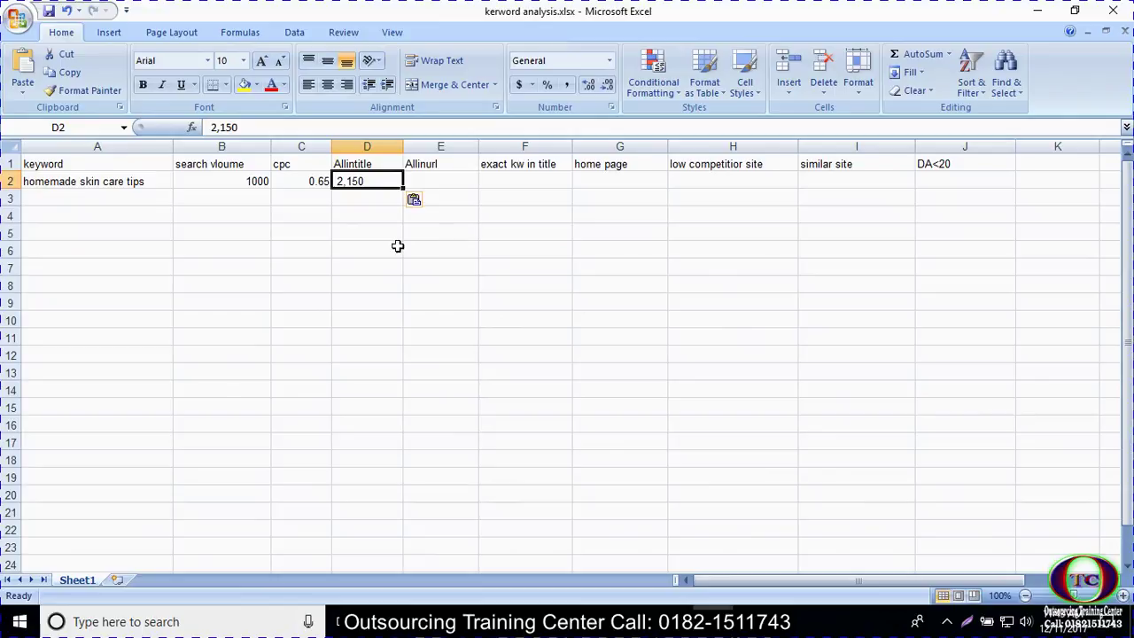
left_click(423, 182)
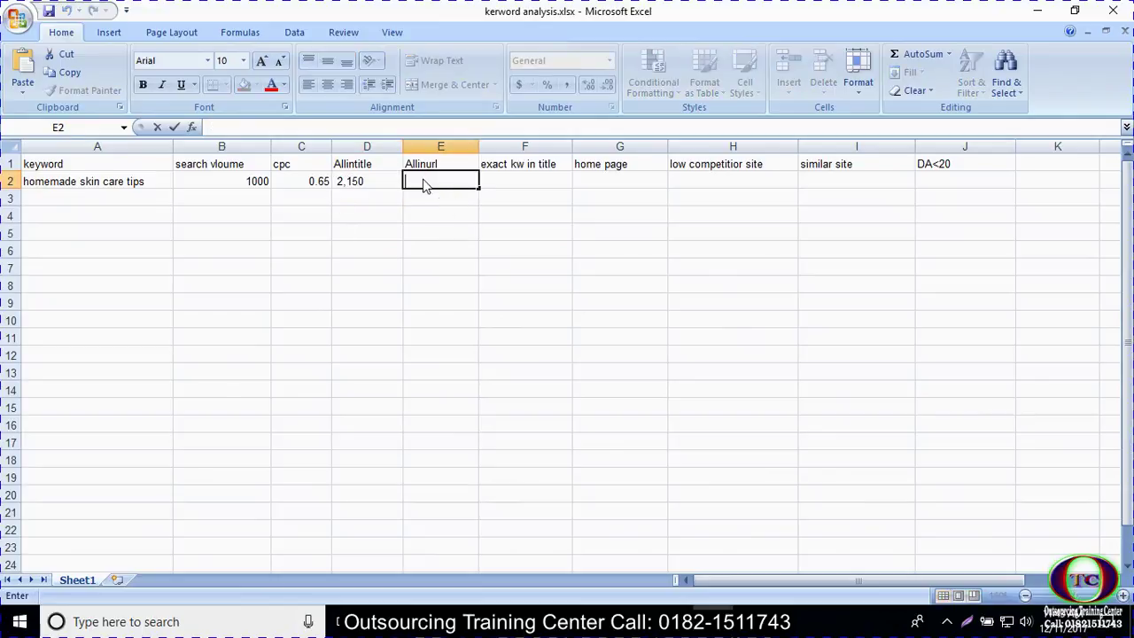
mouse_move(675, 621)
left_click(675, 542)
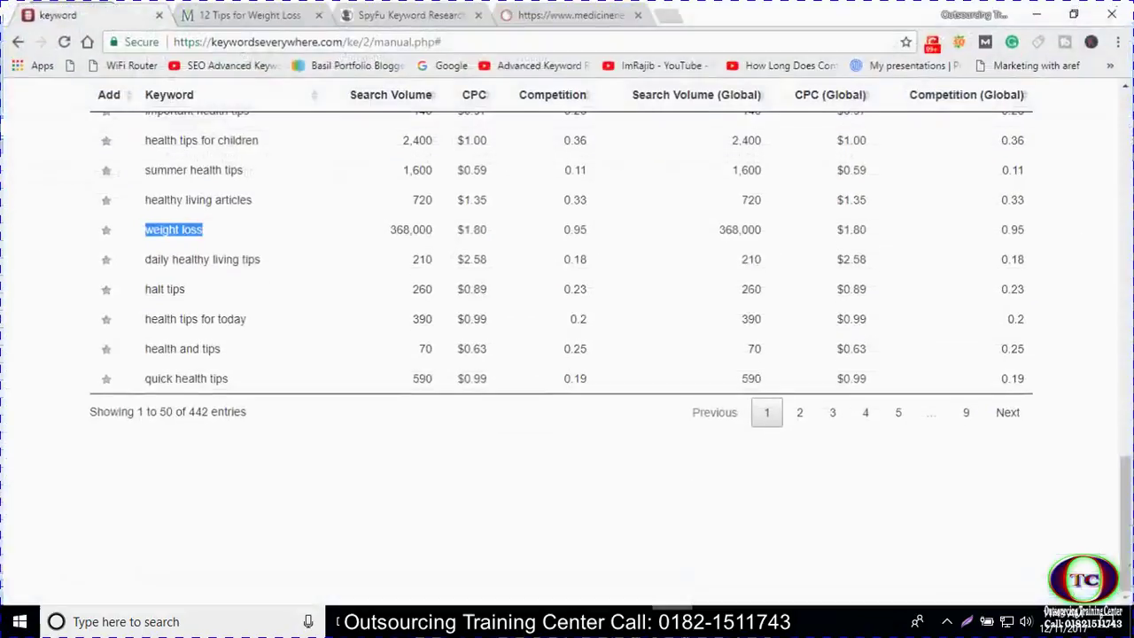
left_click(252, 13)
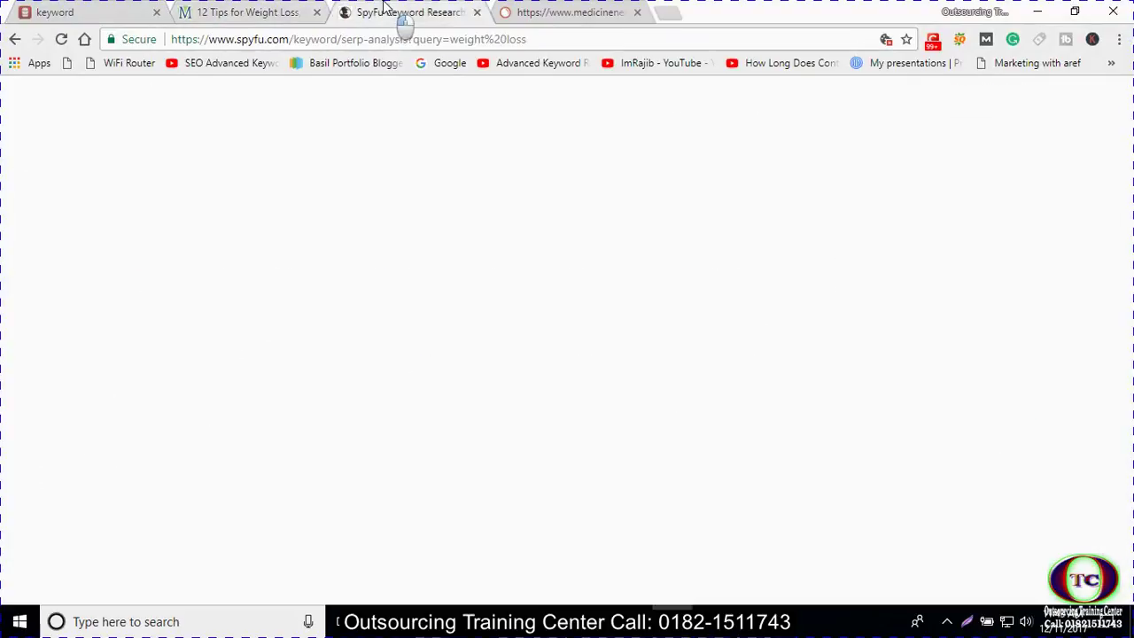
left_click(408, 12)
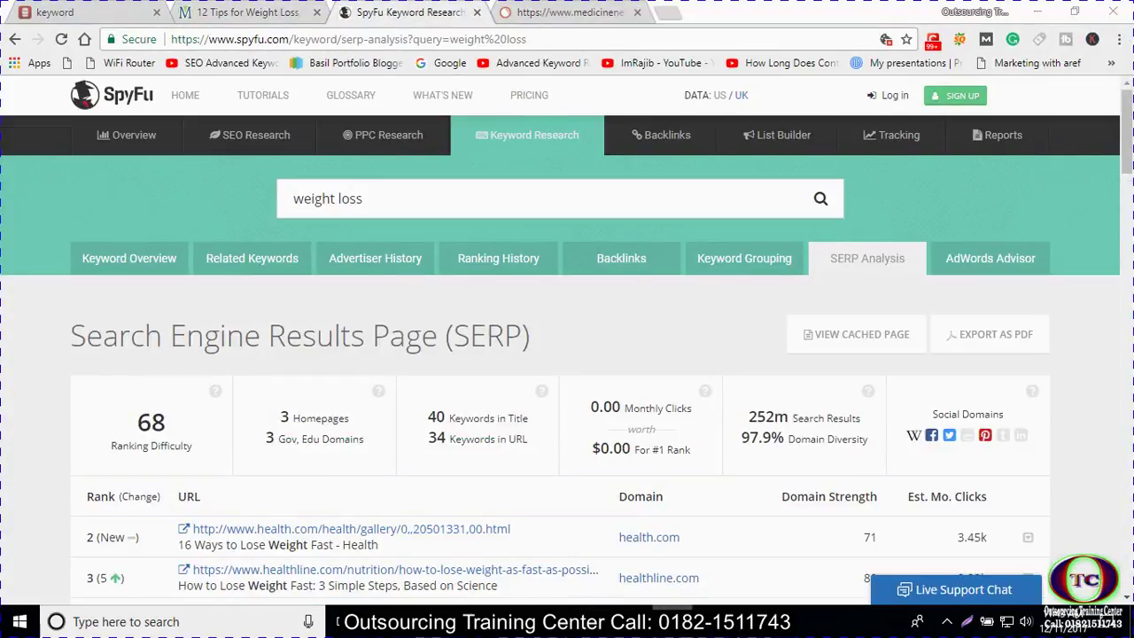
Return to the homemade-skin-care-tips Chrome window and run the Google search "allinurl: homemade skin care tips".
mouse_move(549, 621)
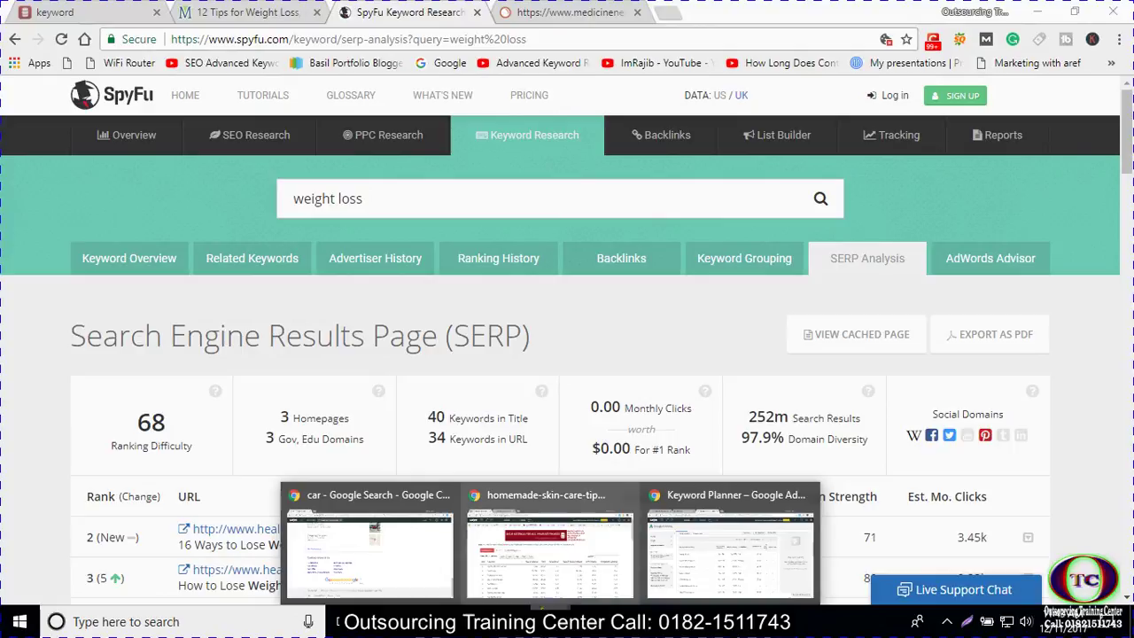
left_click(516, 531)
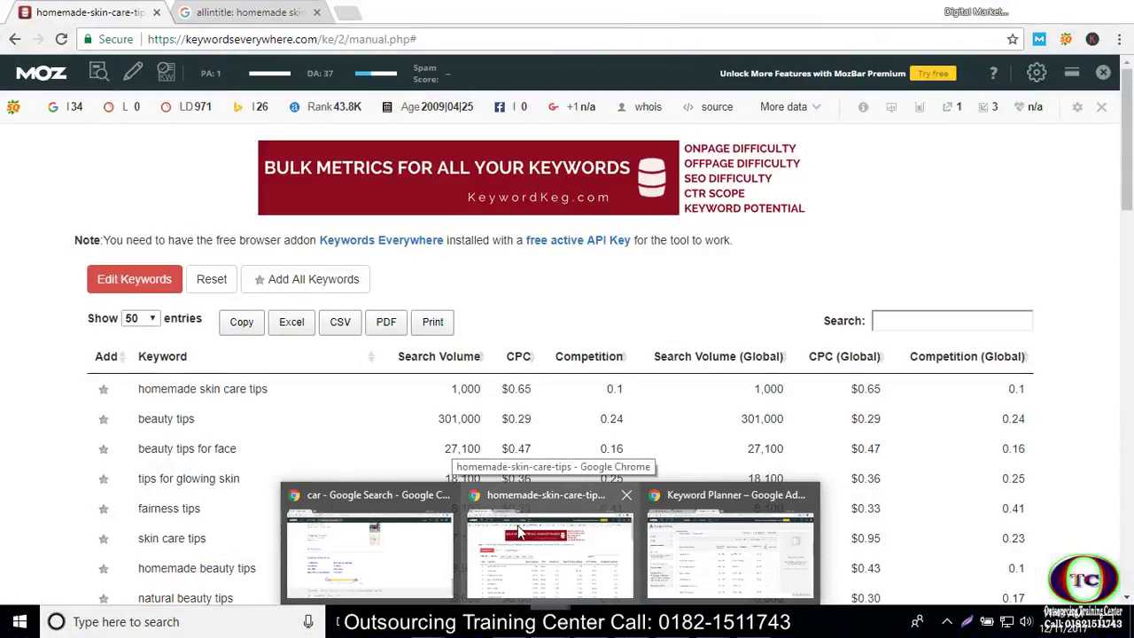
left_click(266, 12)
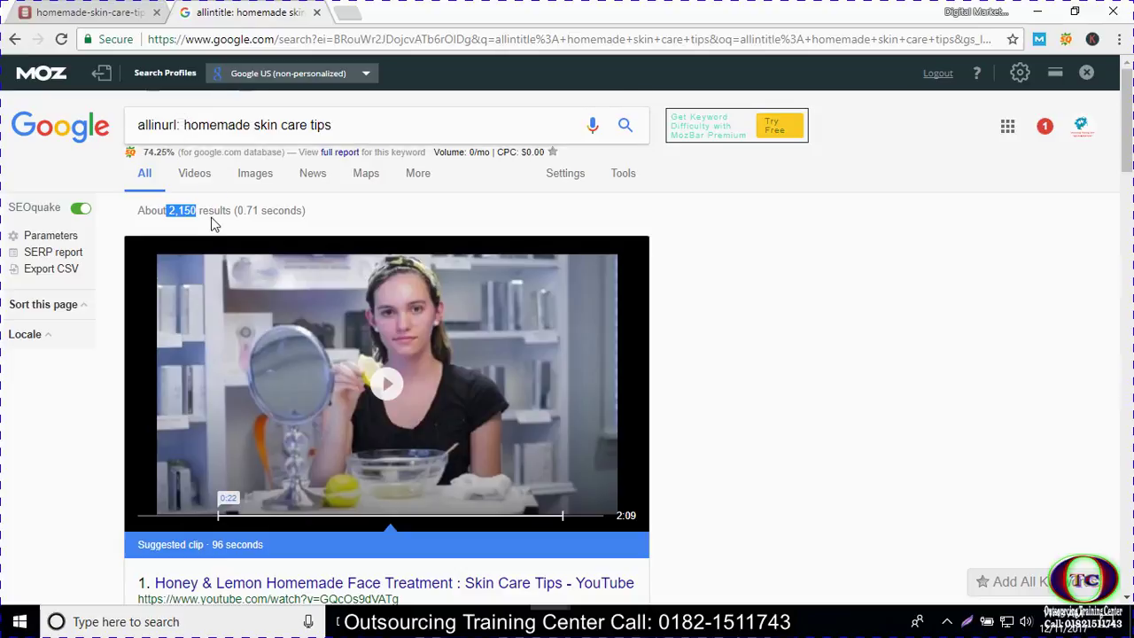
left_click(625, 129)
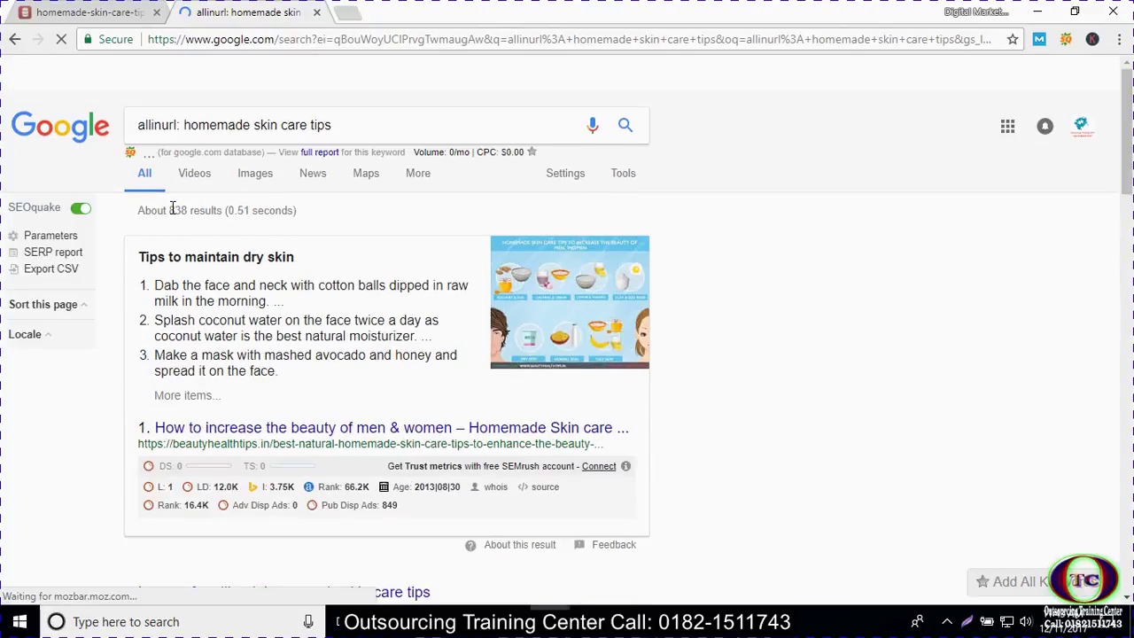
Copy the allinurl result count and paste 838 into Allinurl cell E2 of kerword analysis.xlsx, matching the destination formatting.
double_click(182, 210)
key("ctrl+c")
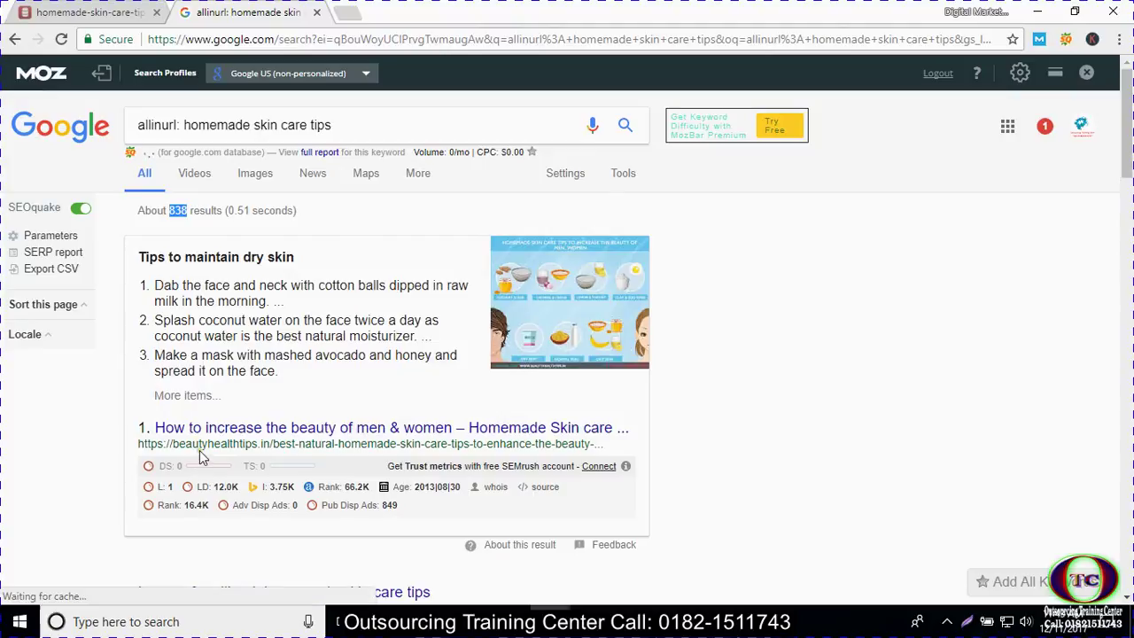
left_click_drag(191, 127, 330, 127)
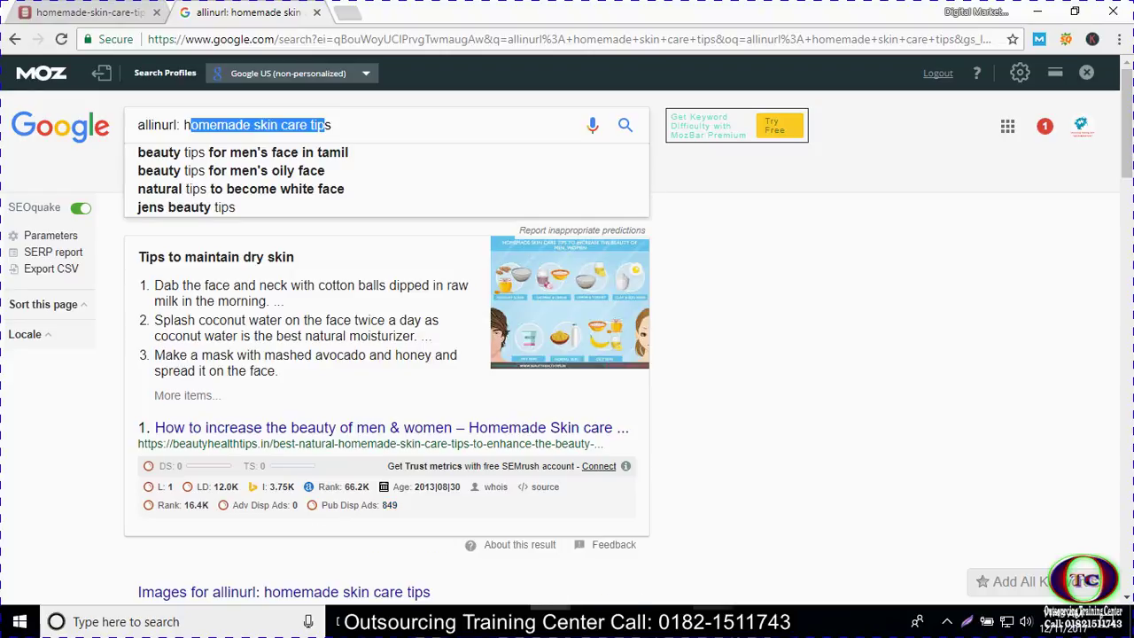
left_click(714, 621)
left_click(648, 553)
key("ctrl+v")
left_click(494, 202)
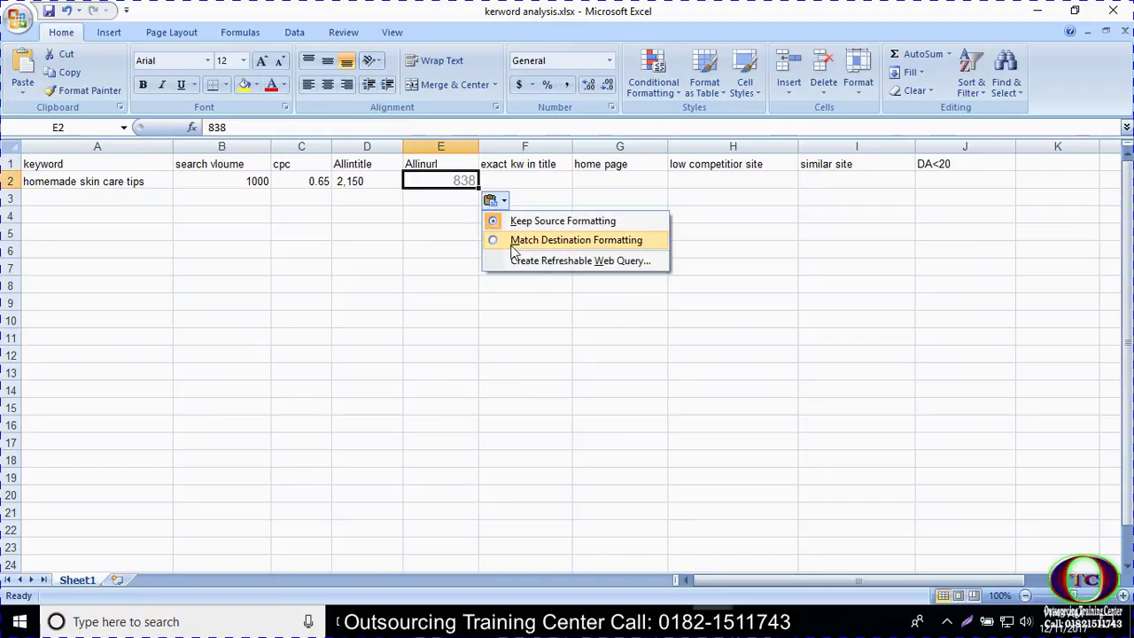
left_click(514, 240)
Return to the Google results in Chrome and examine whether the listed page URLs contain the words "homemade skin care tips".
left_click(1037, 11)
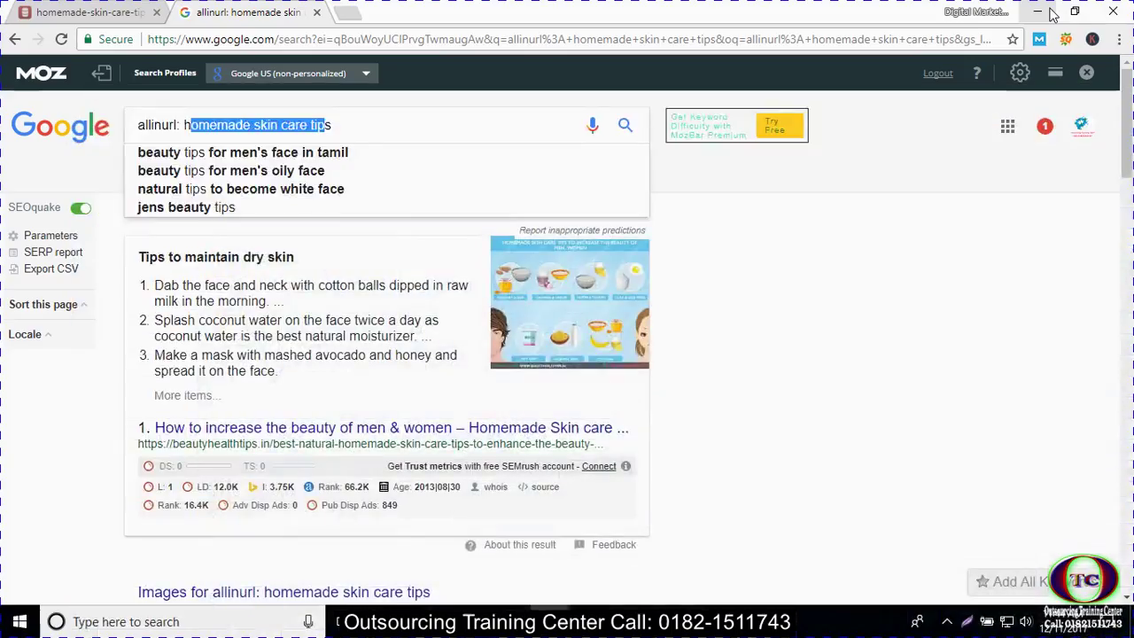
left_click(822, 209)
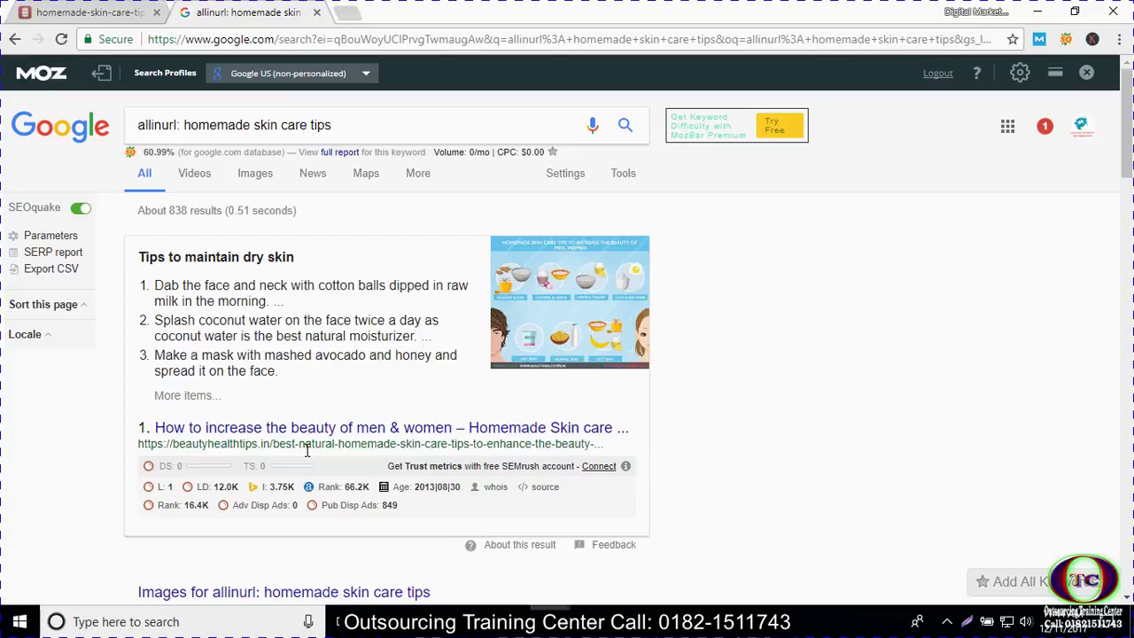
left_click_drag(172, 445, 436, 456)
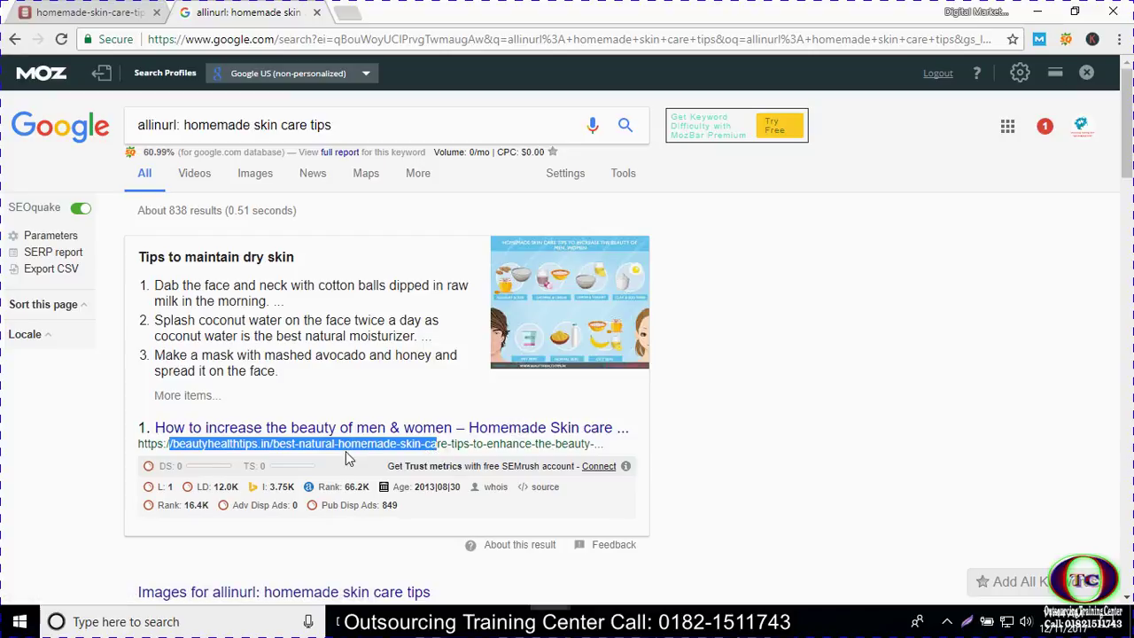
left_click(681, 457)
scroll(506, 451, "down", 2)
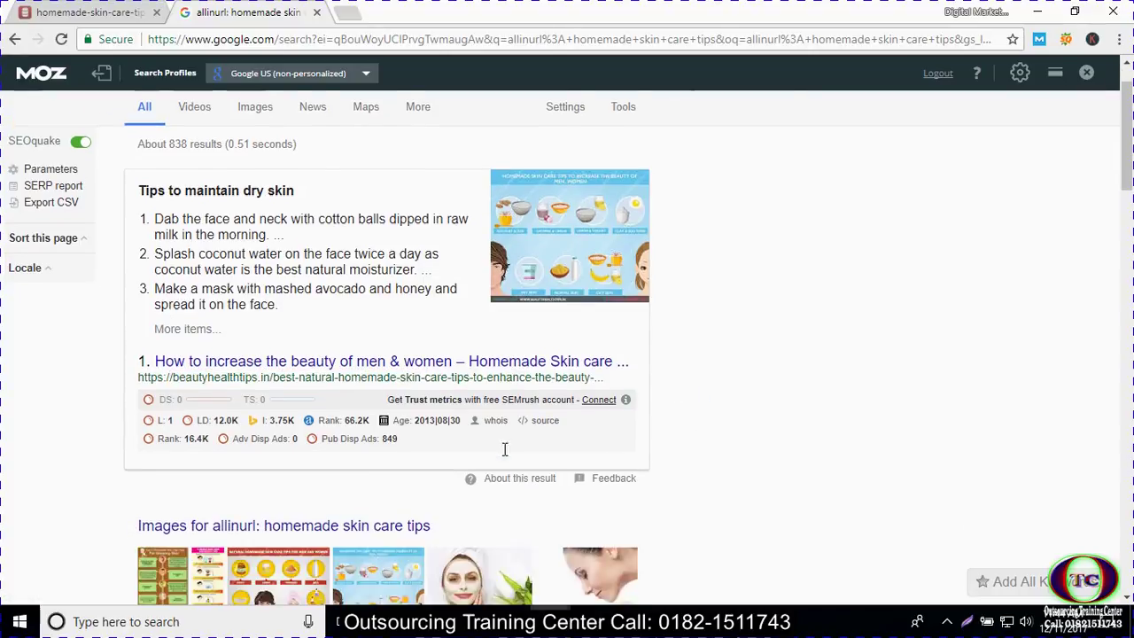
scroll(476, 459, "down", 2)
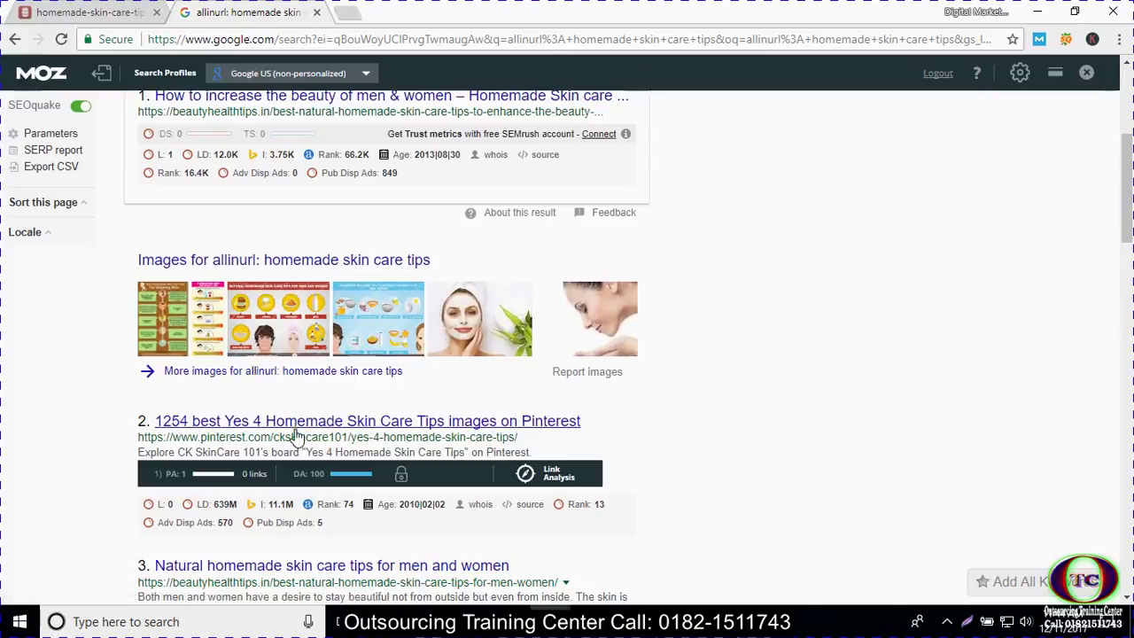
scroll(298, 435, "down", 2)
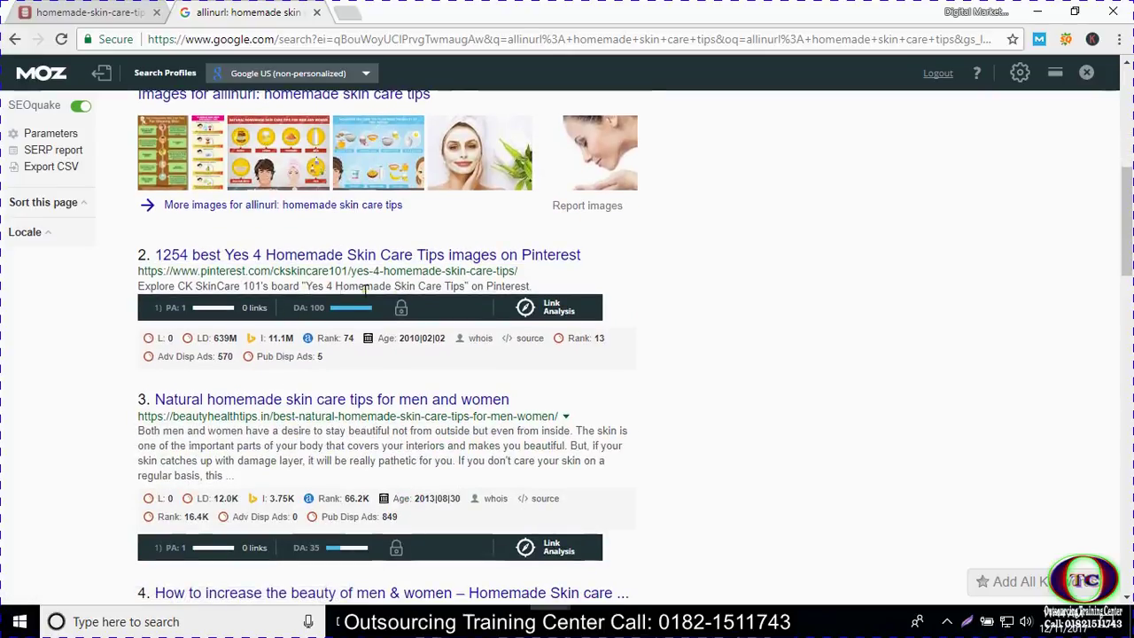
left_click_drag(528, 271, 89, 276)
scroll(142, 295, "up", 5)
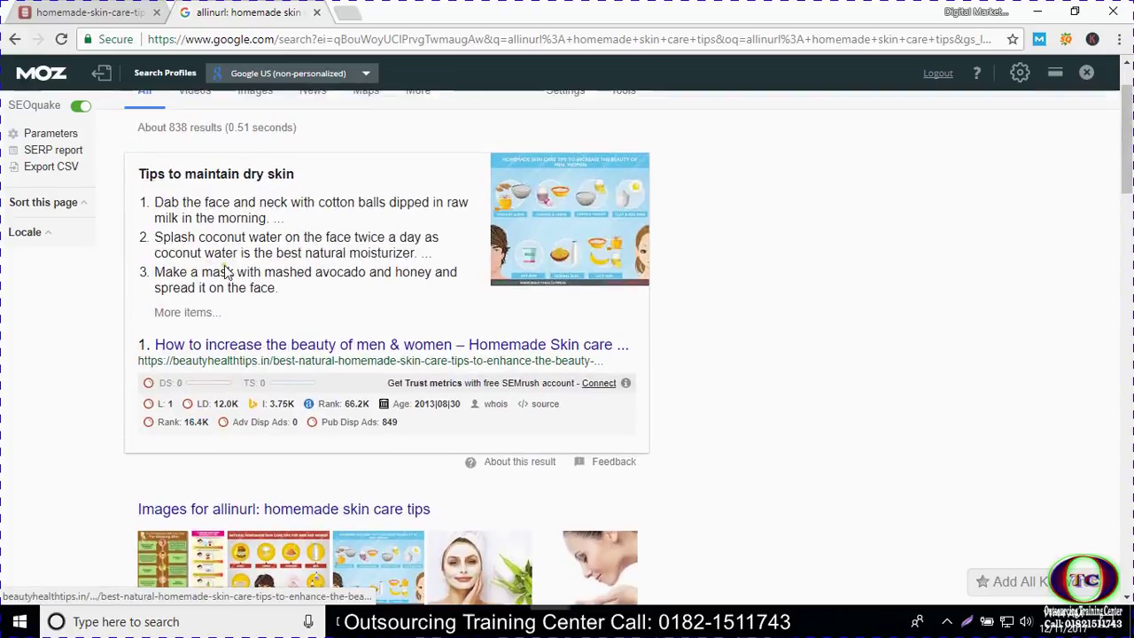
left_click_drag(173, 210, 185, 212)
left_click(184, 213)
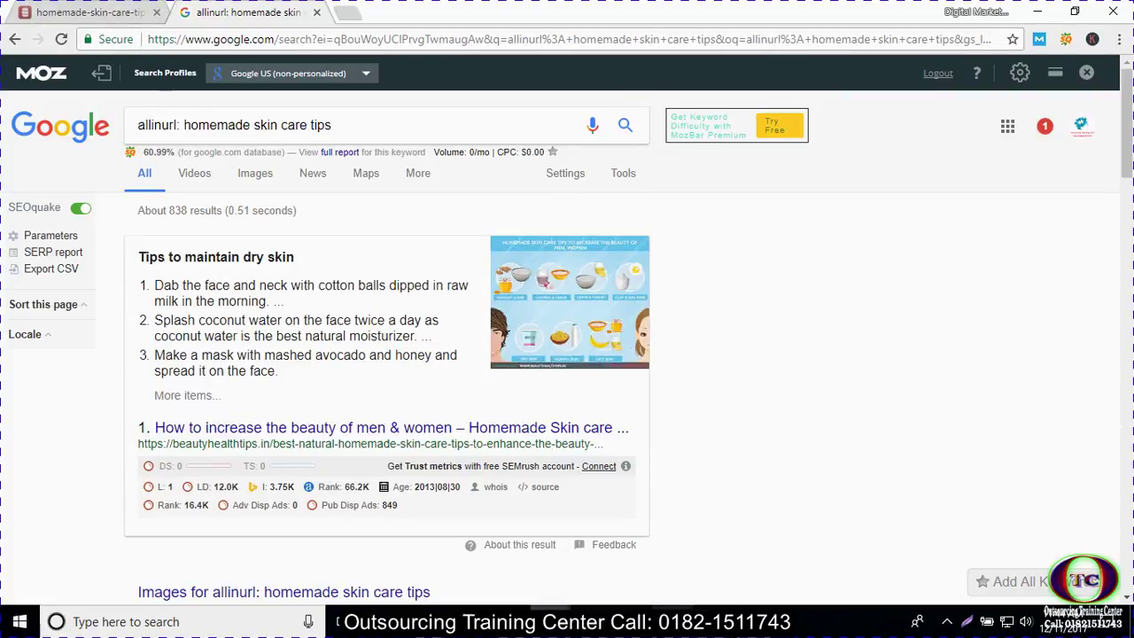
Look up the exact kw in title column in kerword analysis.xlsx at cell F2, and return to the Google results in Chrome.
mouse_move(714, 622)
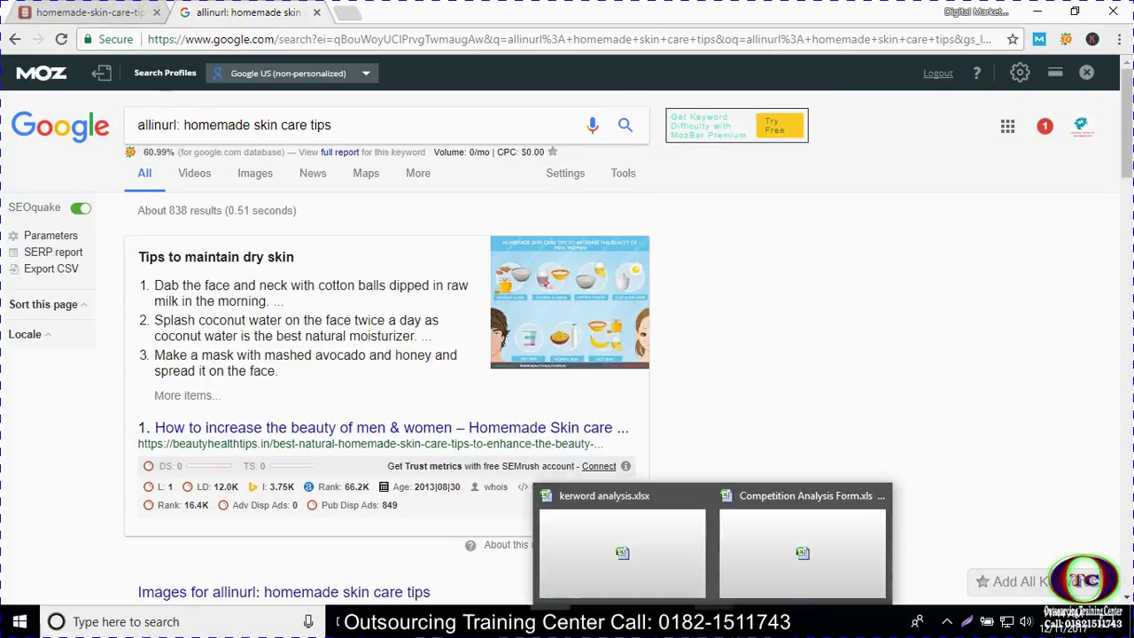
left_click(631, 545)
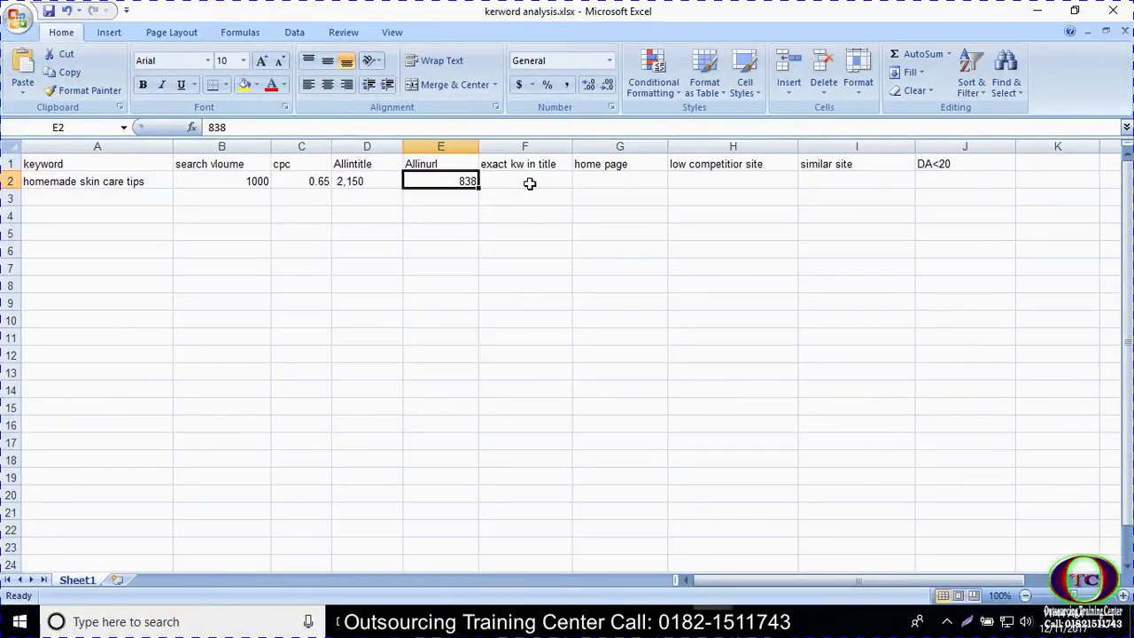
double_click(529, 184)
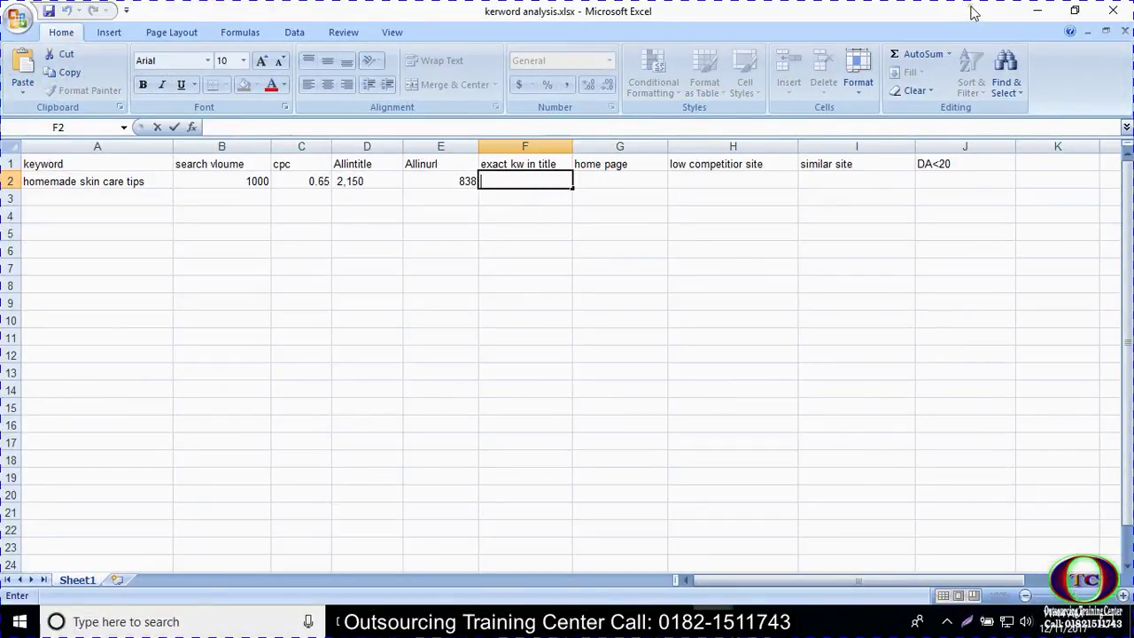
left_click(1038, 12)
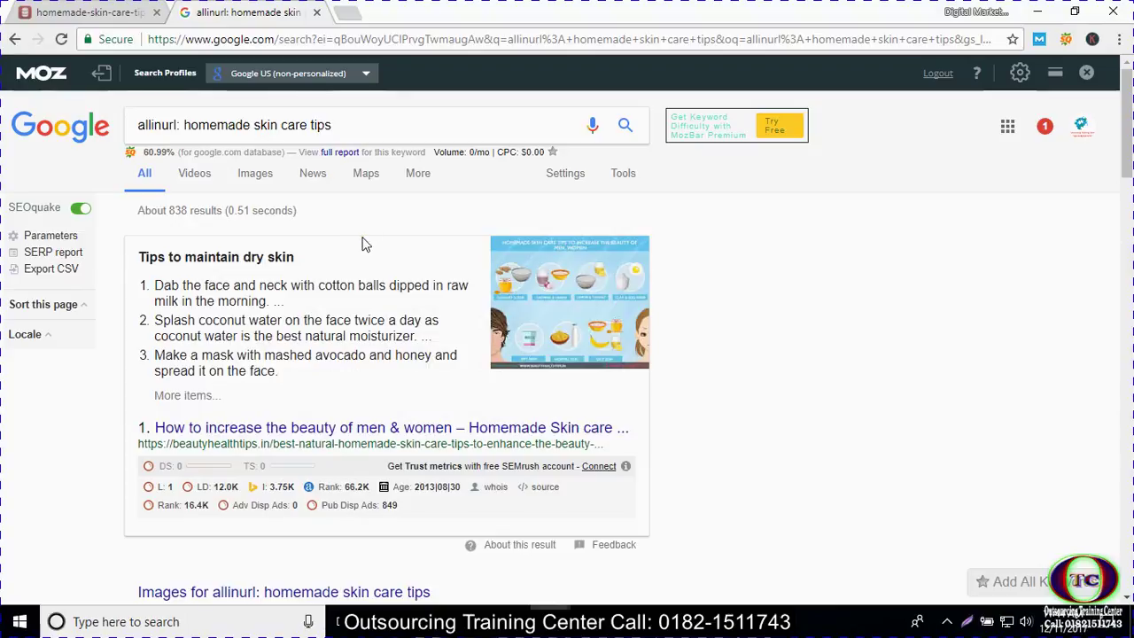
Rerun the search "allinurl: homemade skin care tips" and examine the ten result titles for use of the keyword.
left_click(624, 126)
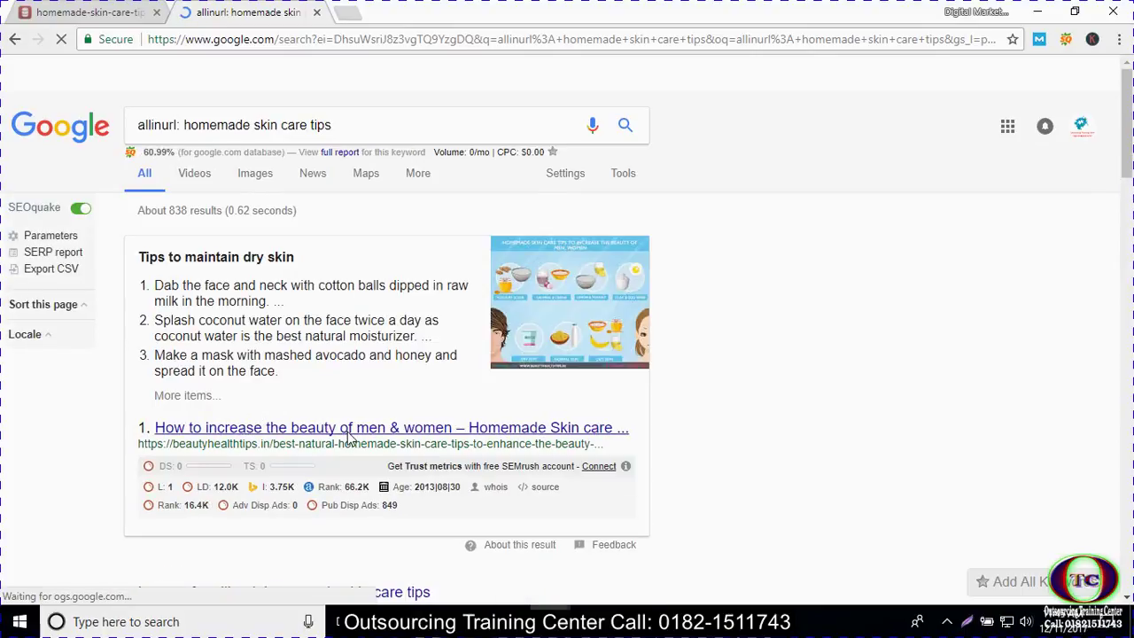
scroll(347, 432, "down", 1)
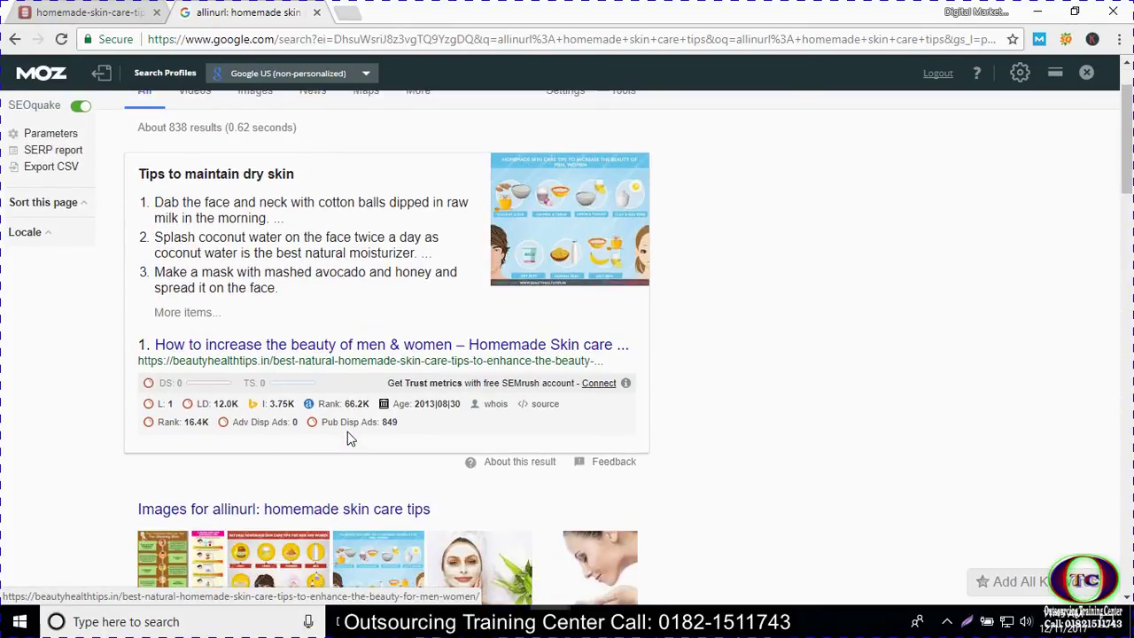
scroll(348, 431, "up", 1)
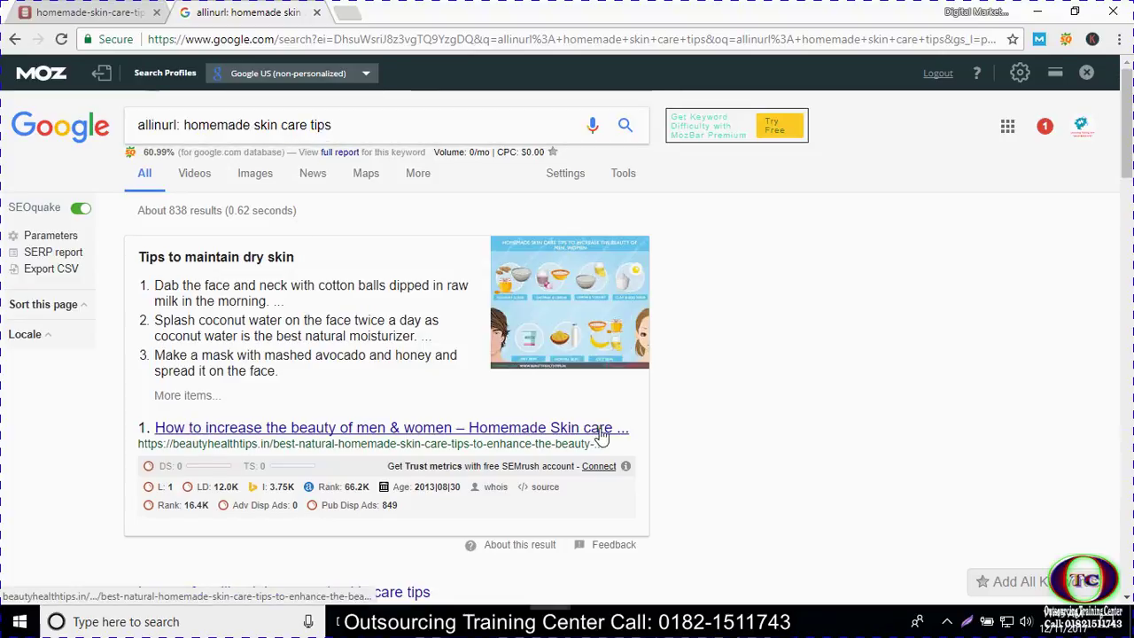
scroll(603, 432, "down", 4)
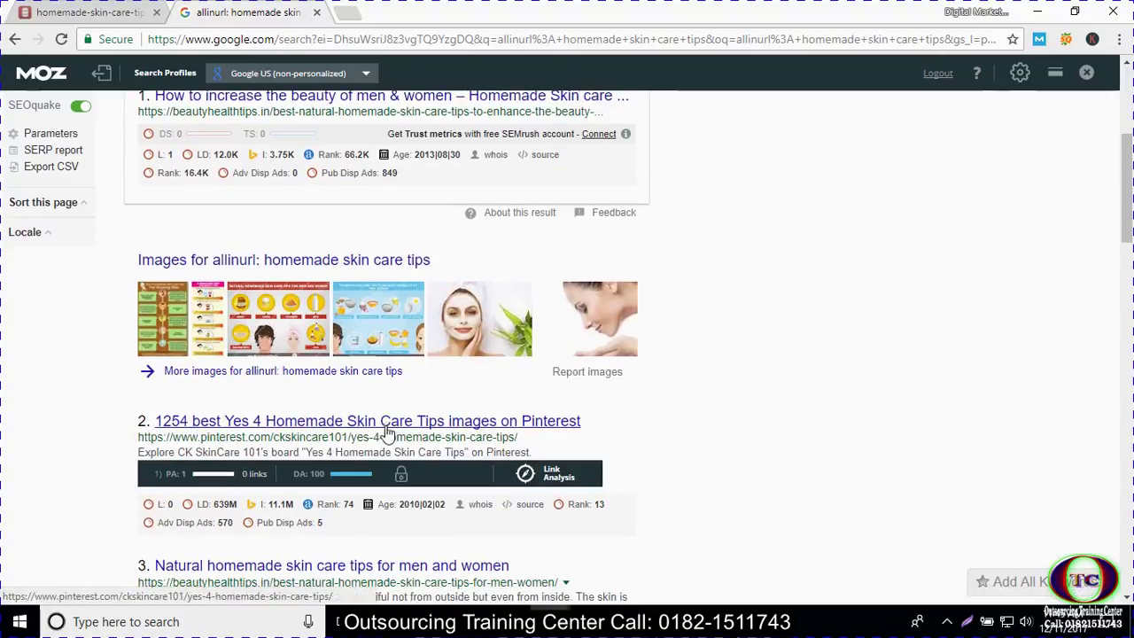
scroll(441, 432, "down", 1)
scroll(440, 432, "down", 2)
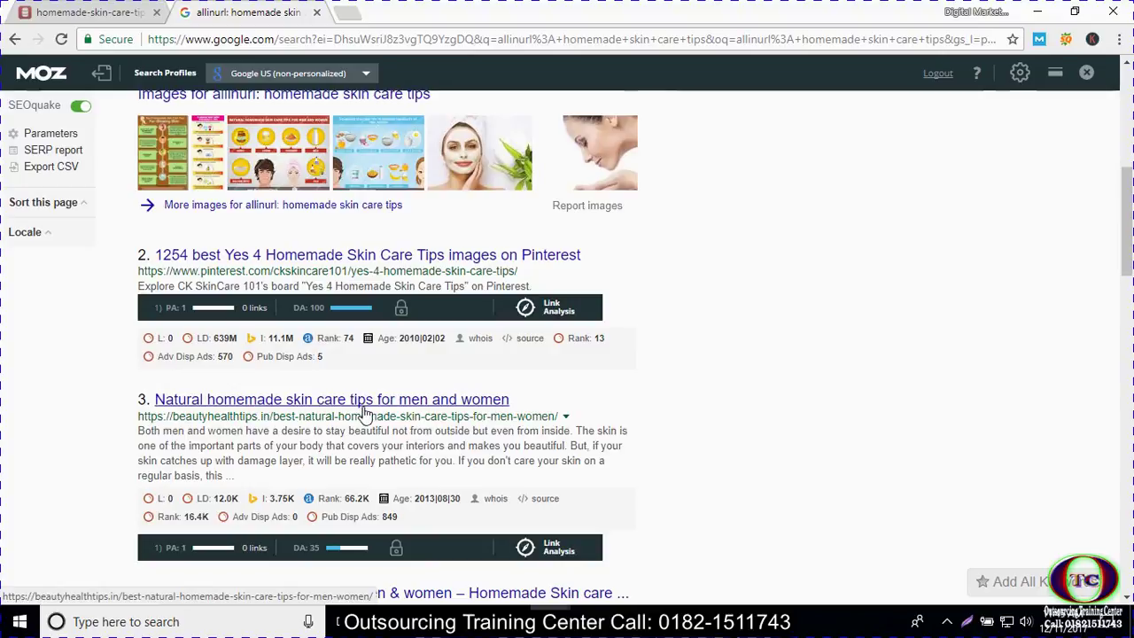
scroll(365, 413, "down", 4)
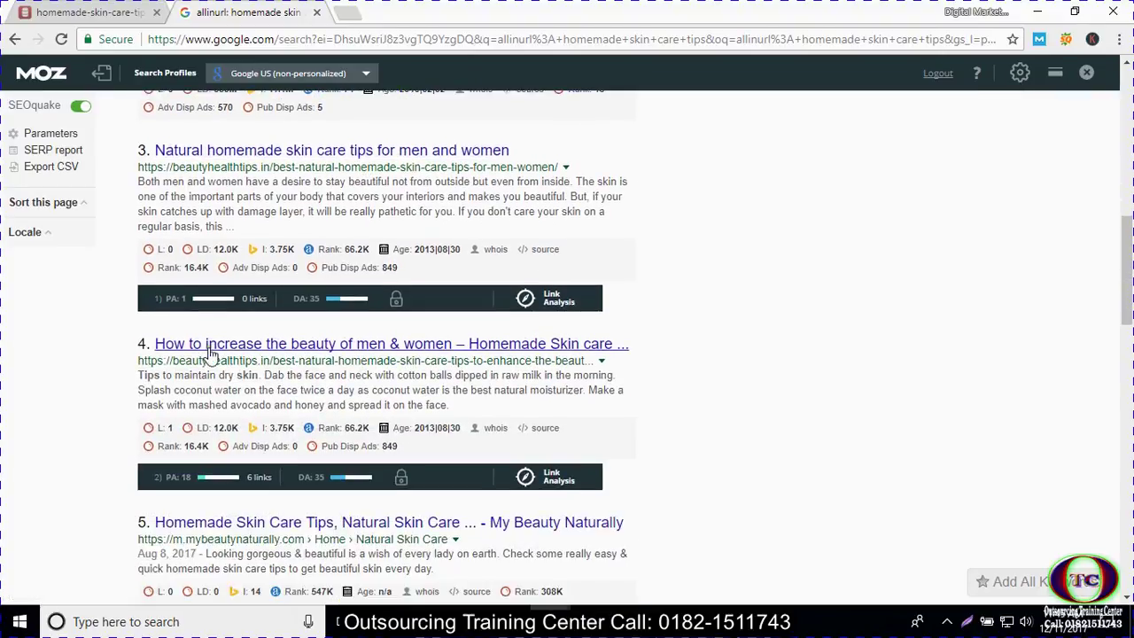
scroll(538, 488, "down", 1)
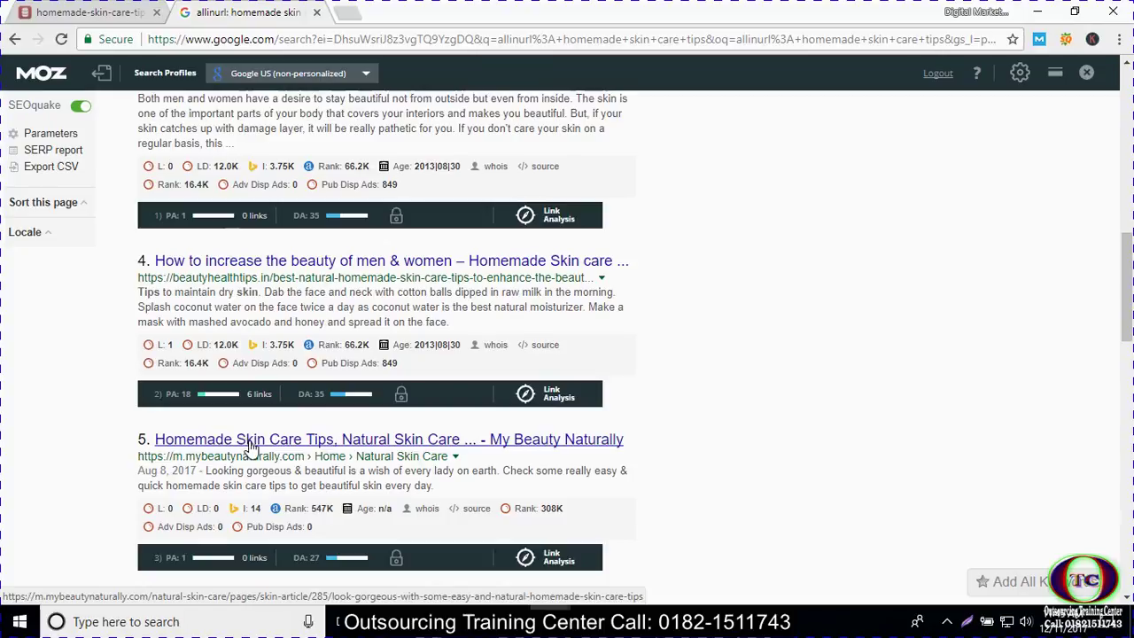
scroll(302, 454, "down", 2)
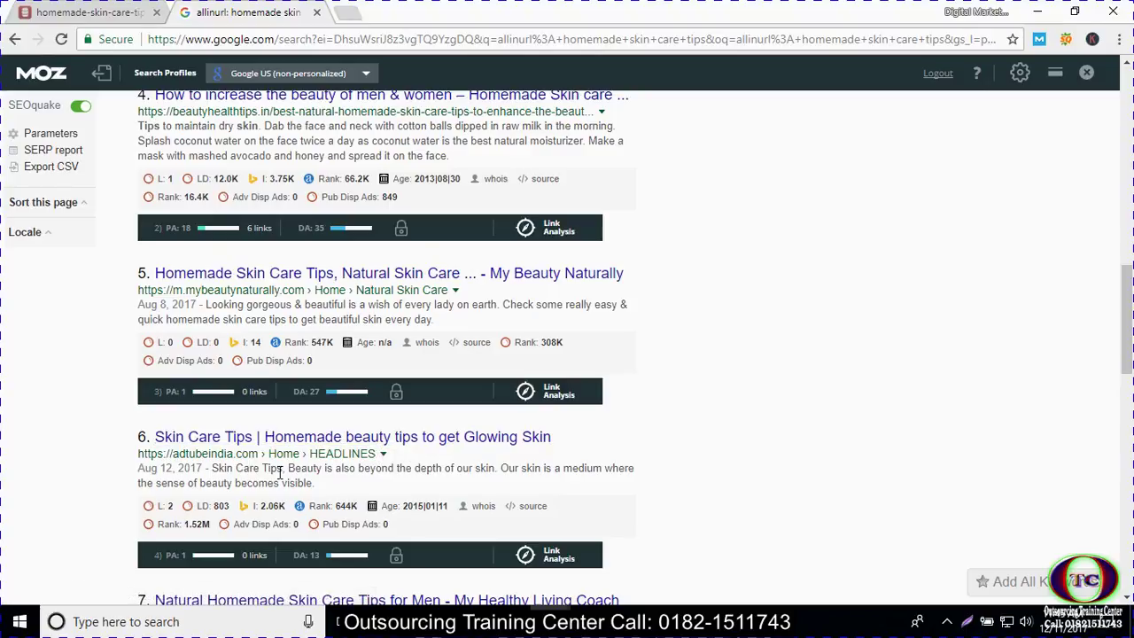
scroll(280, 474, "down", 2)
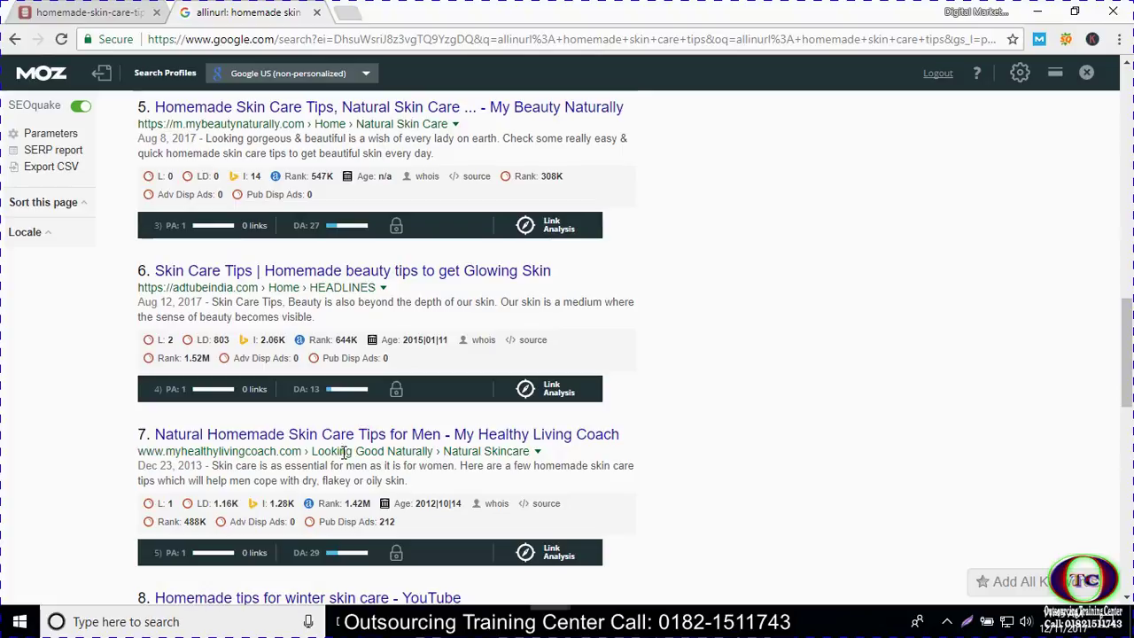
scroll(336, 470, "down", 1)
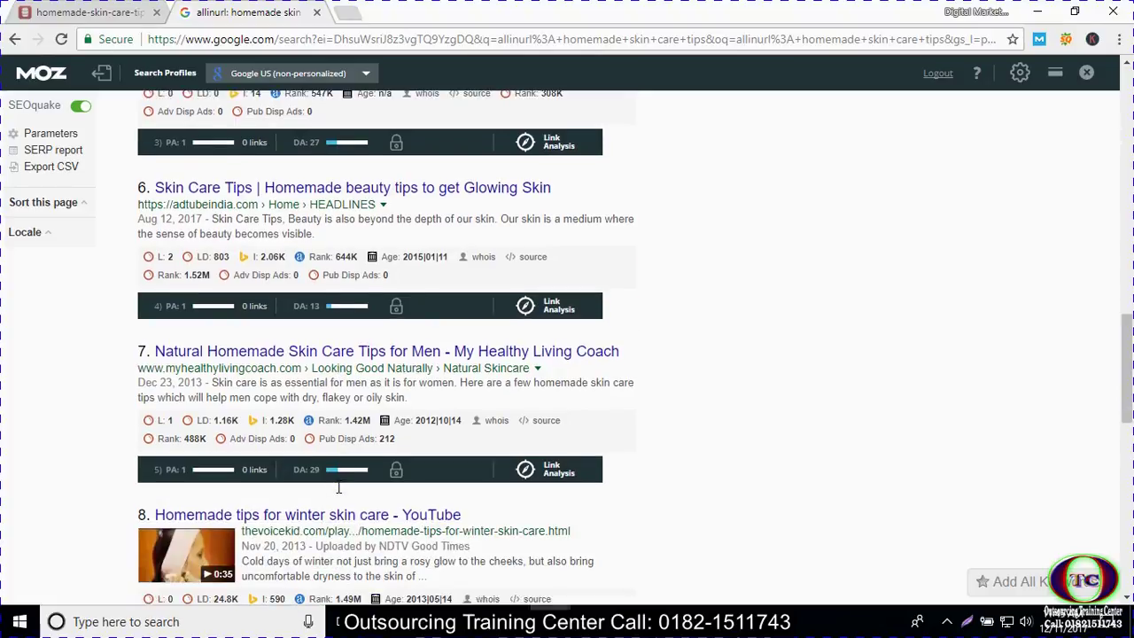
scroll(336, 494, "down", 1)
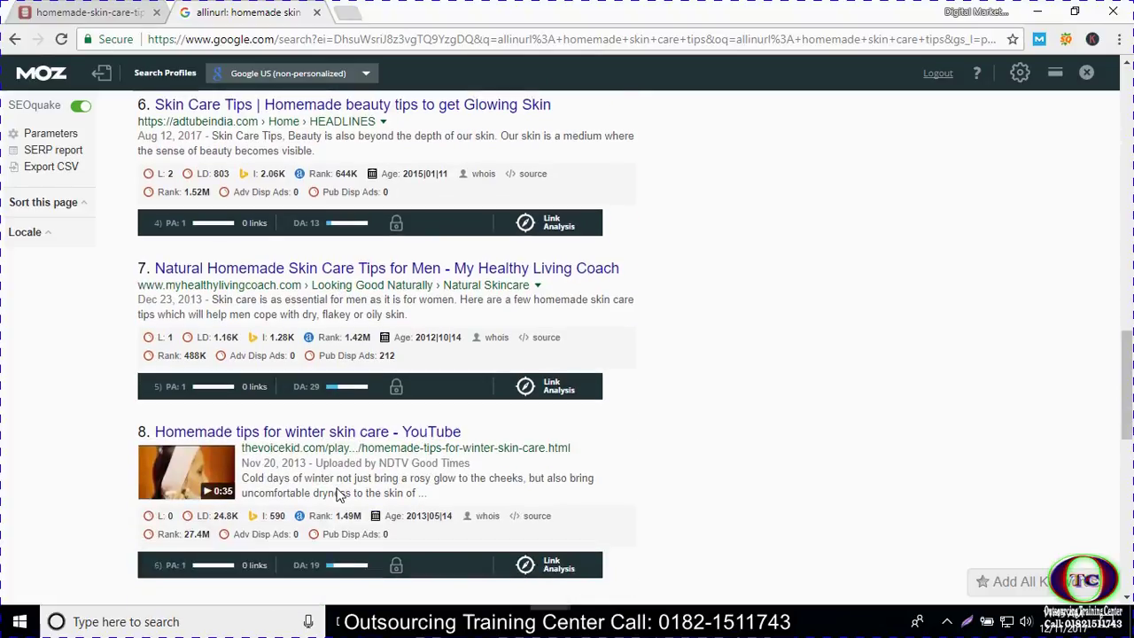
scroll(288, 515, "down", 1)
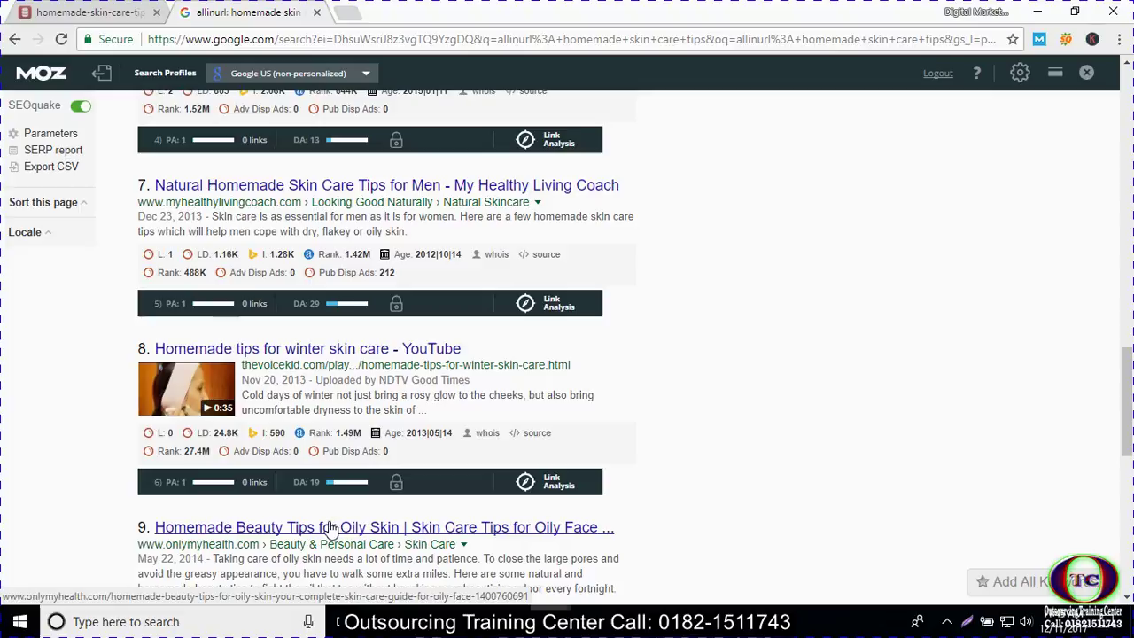
scroll(328, 528, "down", 3)
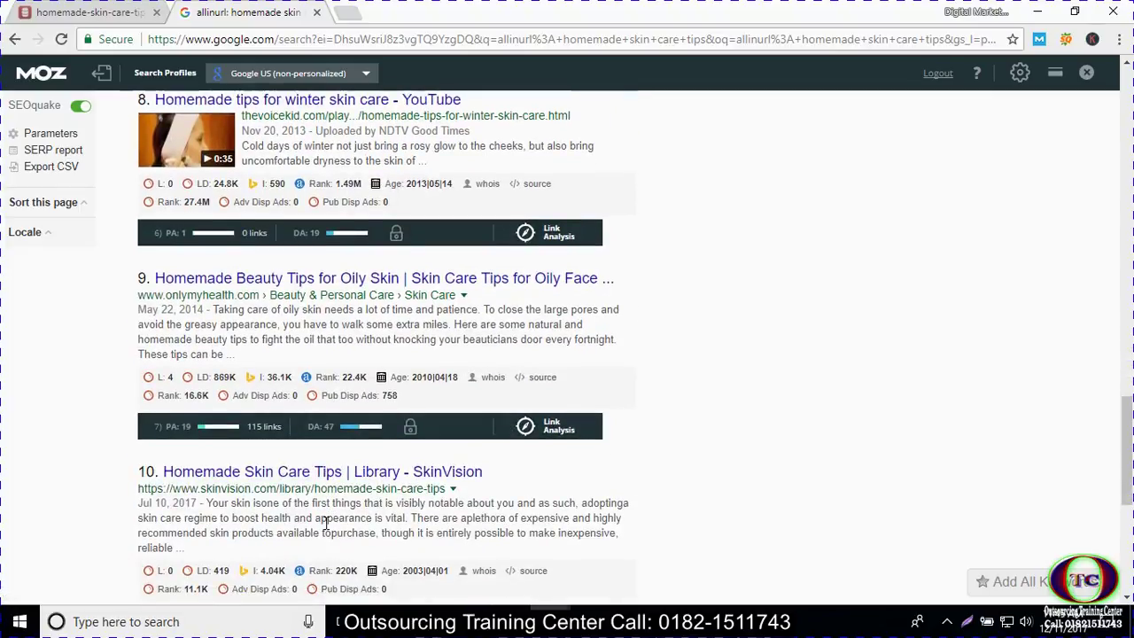
left_click(88, 12)
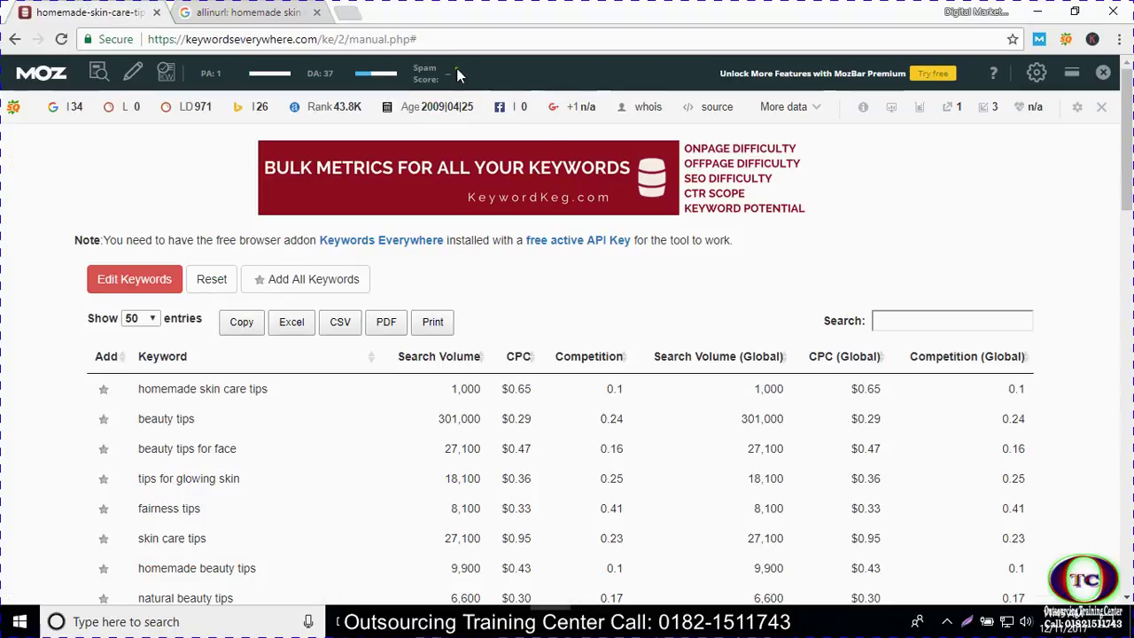
left_click(206, 11)
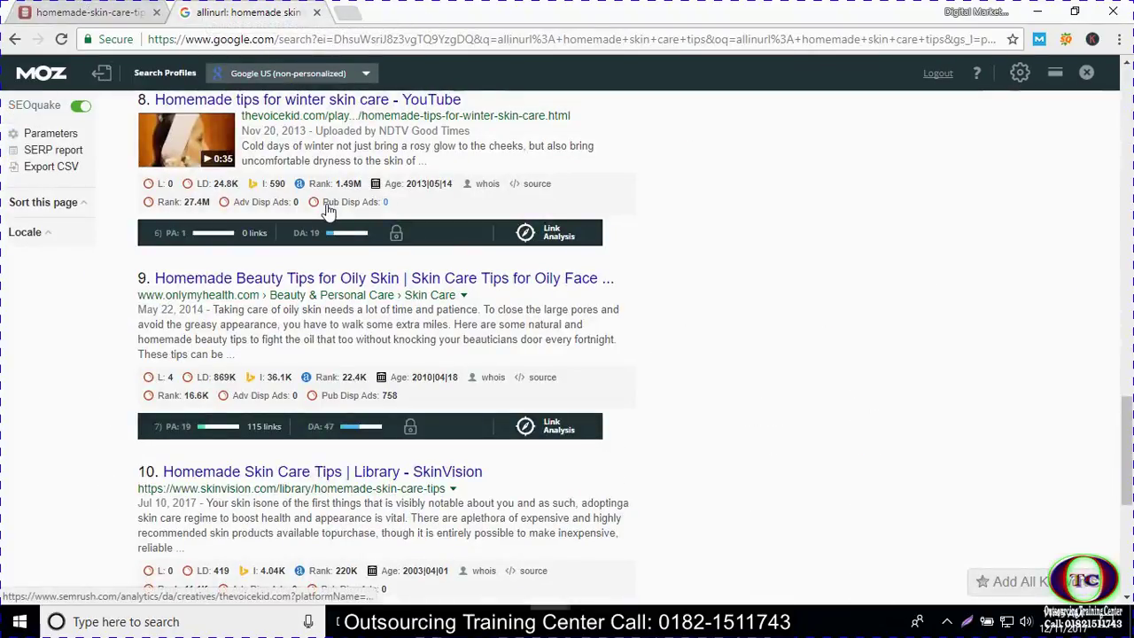
scroll(328, 209, "down", 2)
scroll(280, 306, "down", 2)
scroll(296, 309, "up", 4)
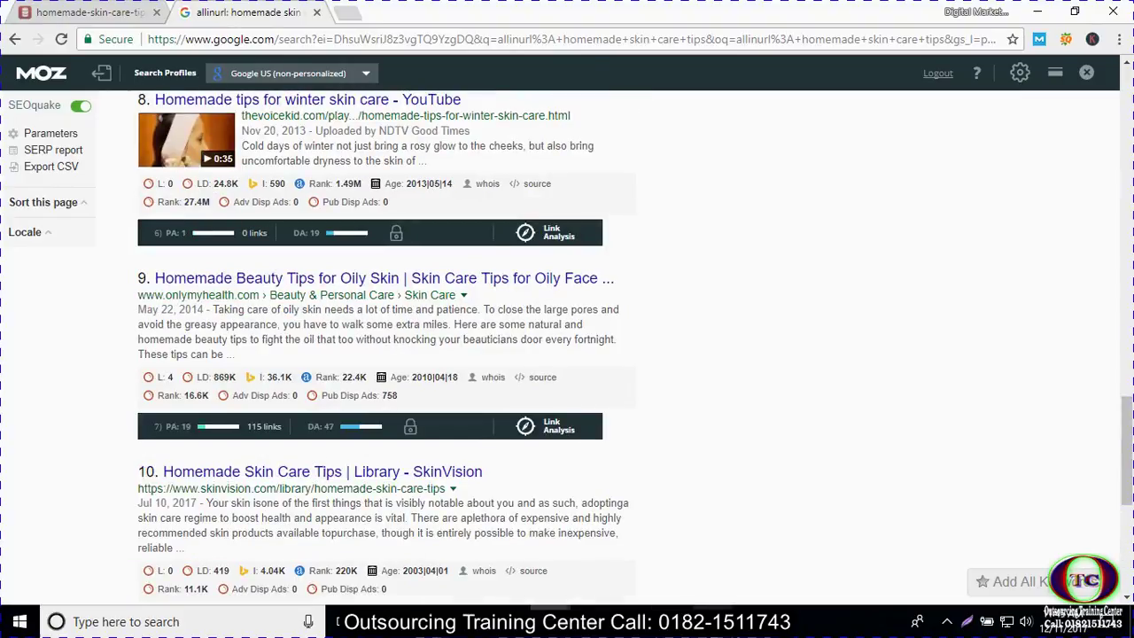
Enter 8 in exact kw in title cell F2 of kerword analysis.xlsx and move on to home page cell G2.
mouse_move(713, 622)
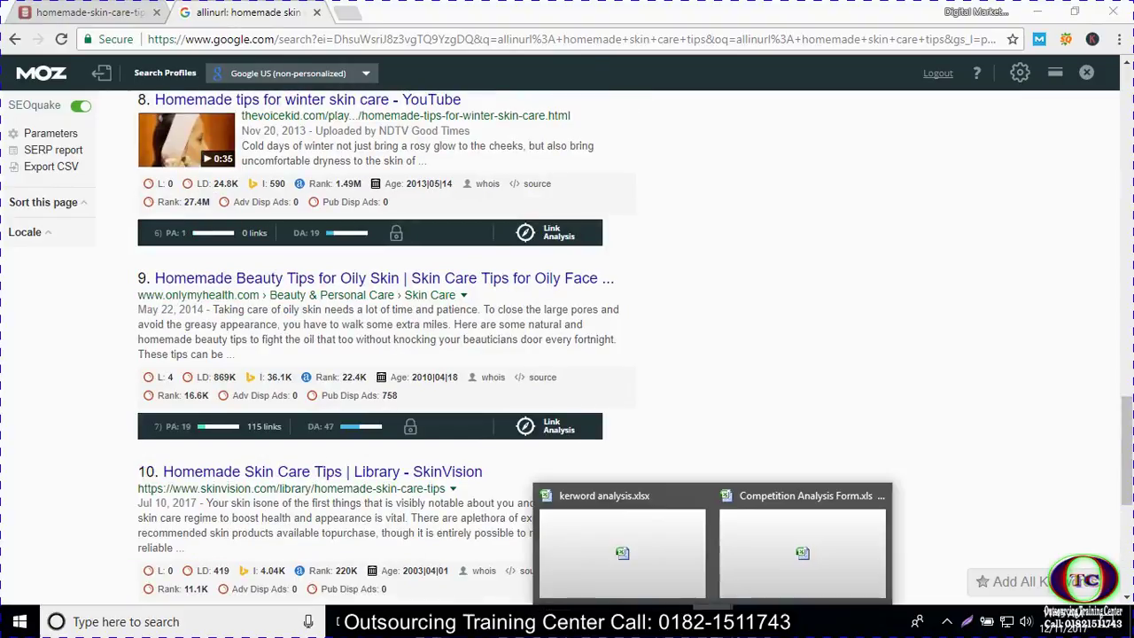
left_click(646, 575)
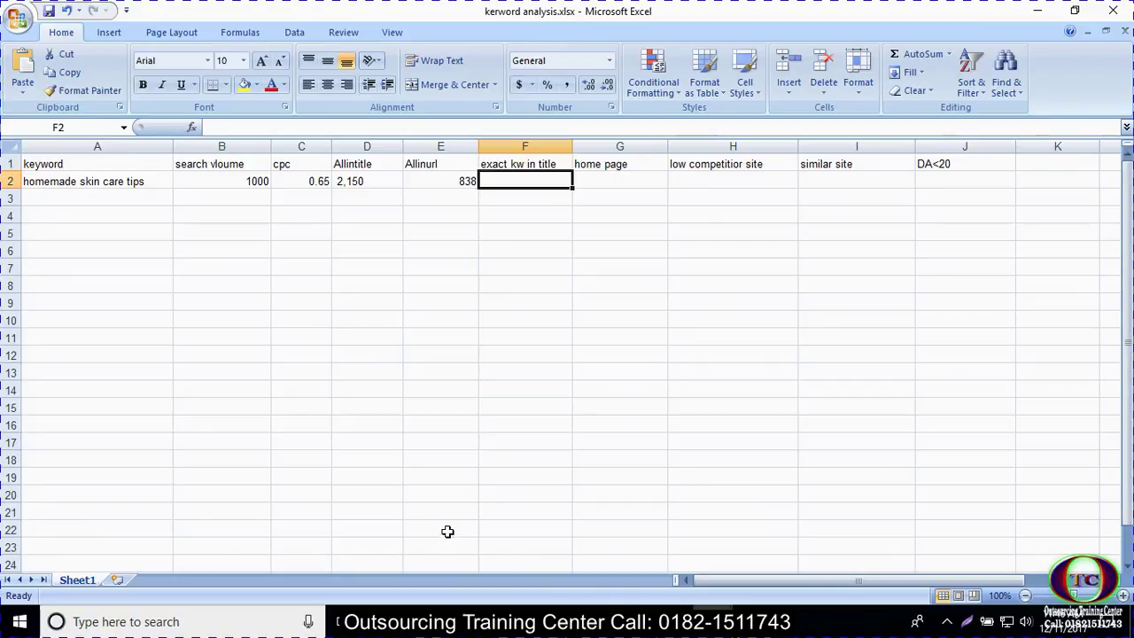
double_click(547, 179)
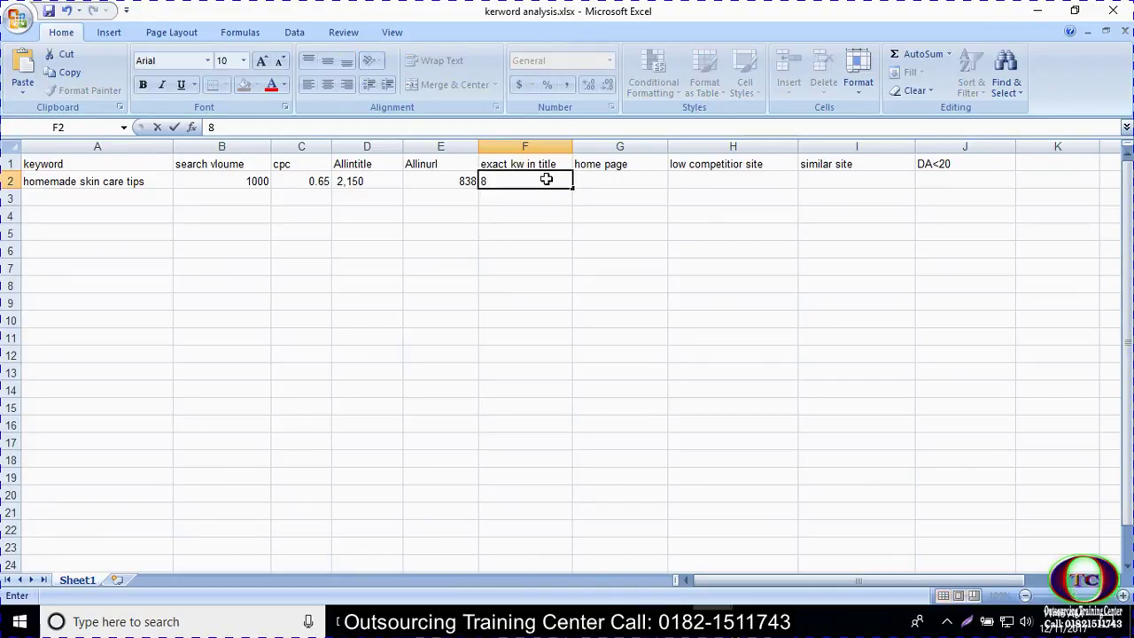
type("8")
left_click(598, 194)
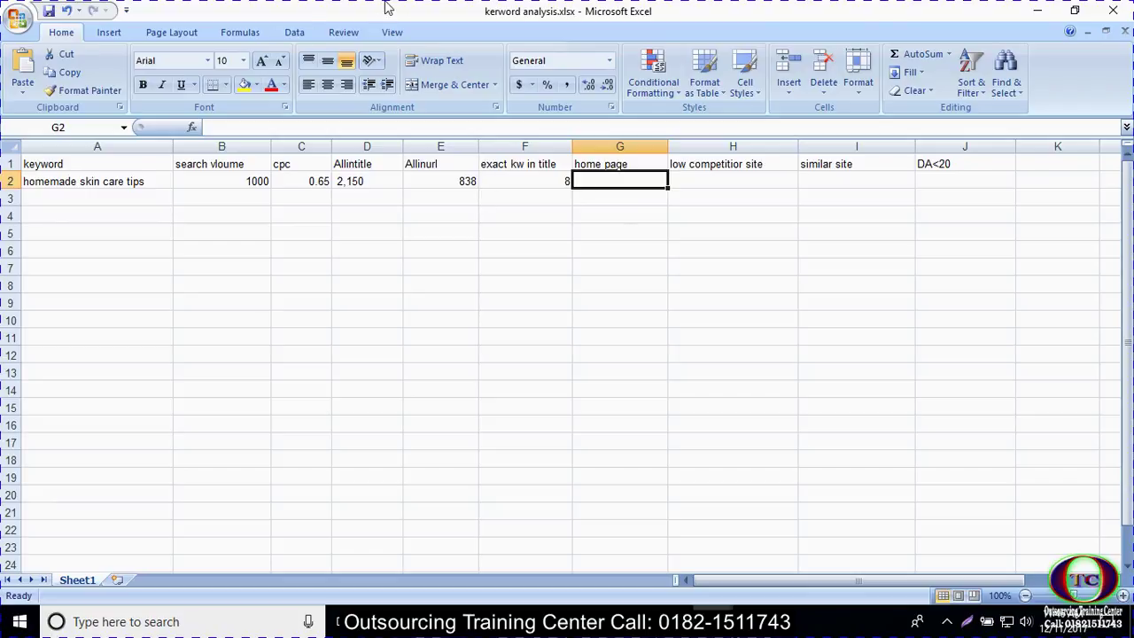
Return to the Google results in Chrome and compare the query "homemade skin care tips" with the first result's domain.
left_click(1037, 11)
scroll(326, 186, "up", 10)
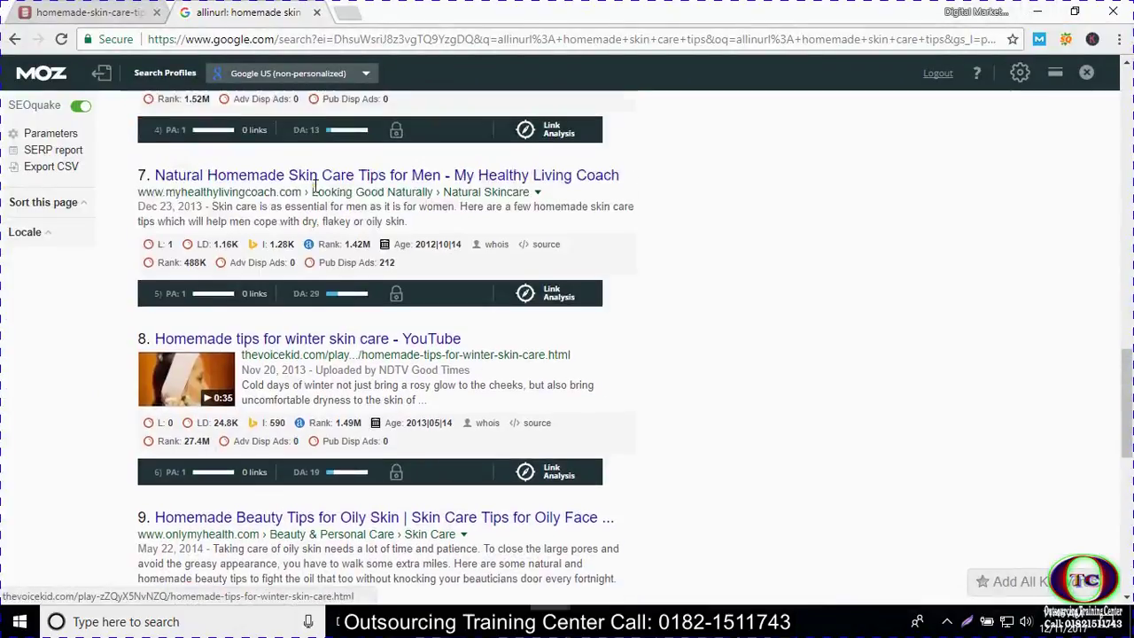
scroll(327, 182, "up", 10)
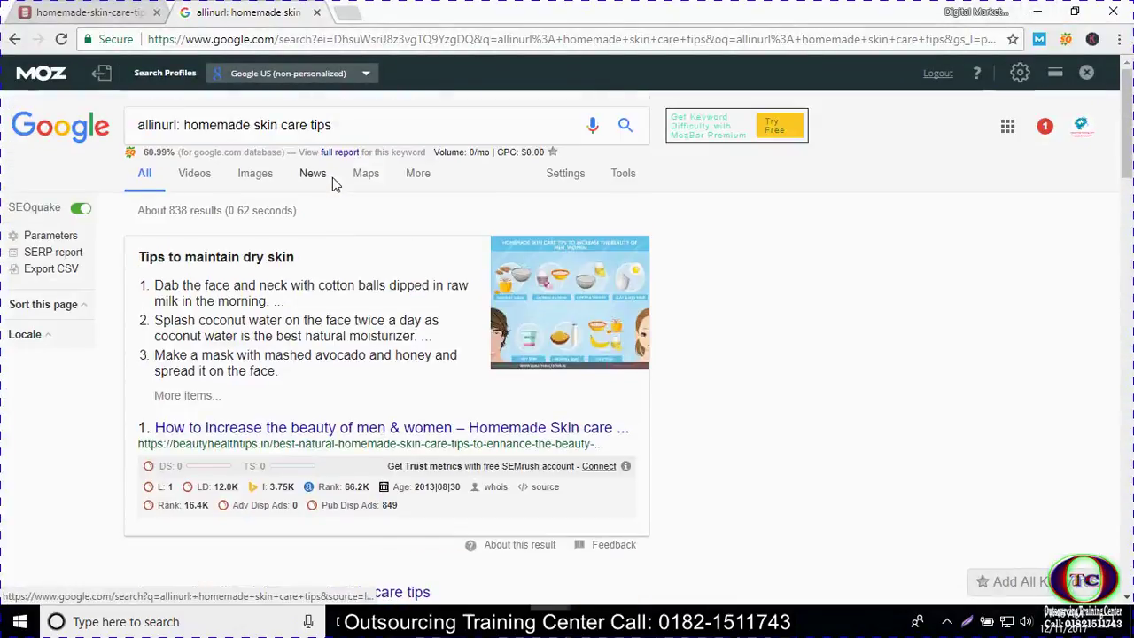
left_click_drag(190, 125, 344, 127)
left_click(344, 127)
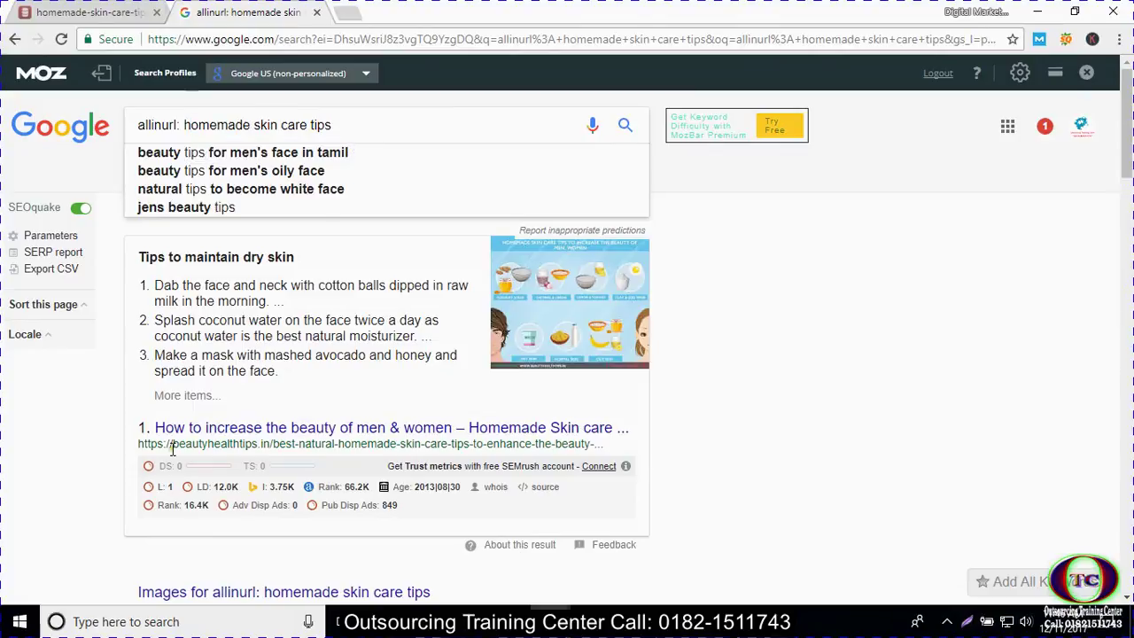
left_click_drag(168, 444, 259, 439)
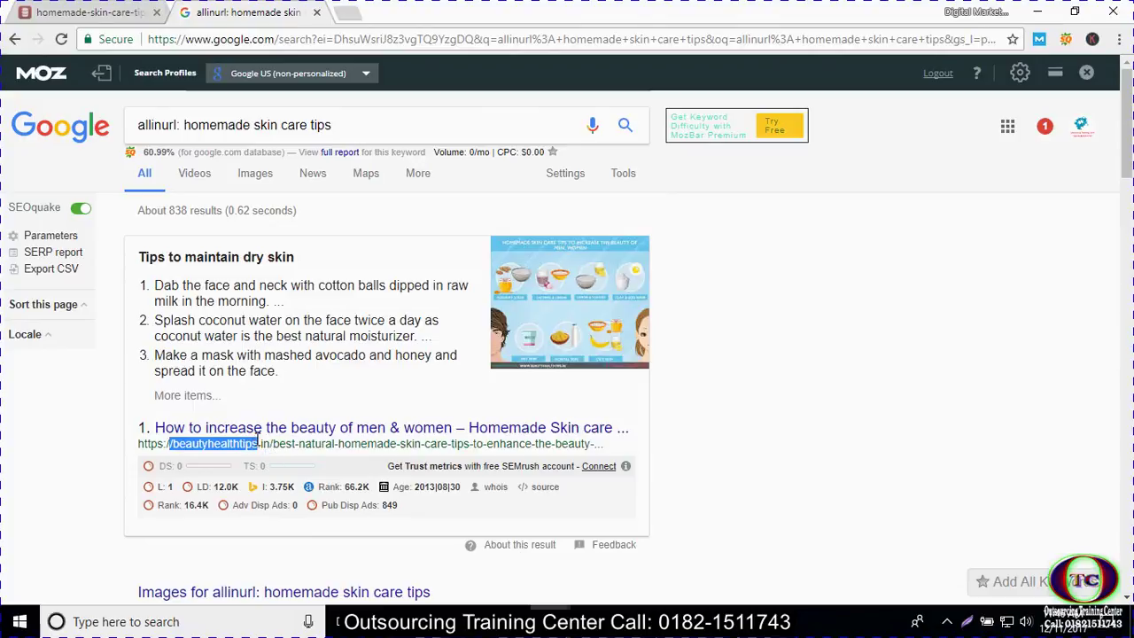
left_click(255, 440)
Examine the URLs of results 2 through 10 to see whether any ranking page is a site's home page.
scroll(251, 439, "down", 1)
scroll(250, 438, "down", 3)
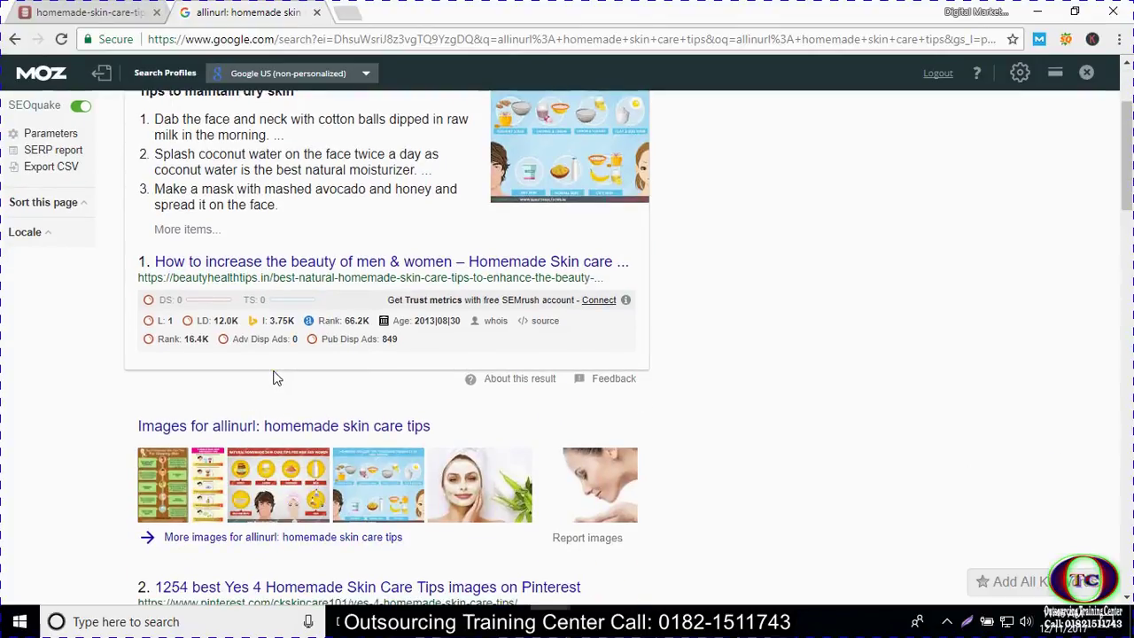
left_click_drag(219, 438, 329, 437)
scroll(210, 358, "down", 3)
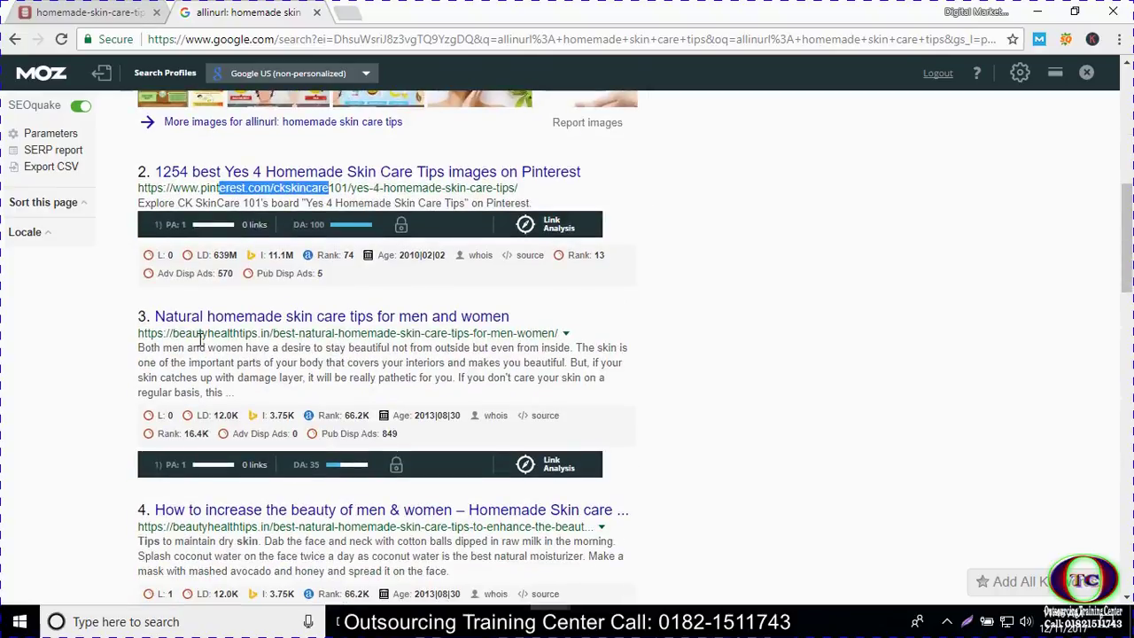
left_click_drag(186, 335, 257, 336)
scroll(255, 347, "down", 1)
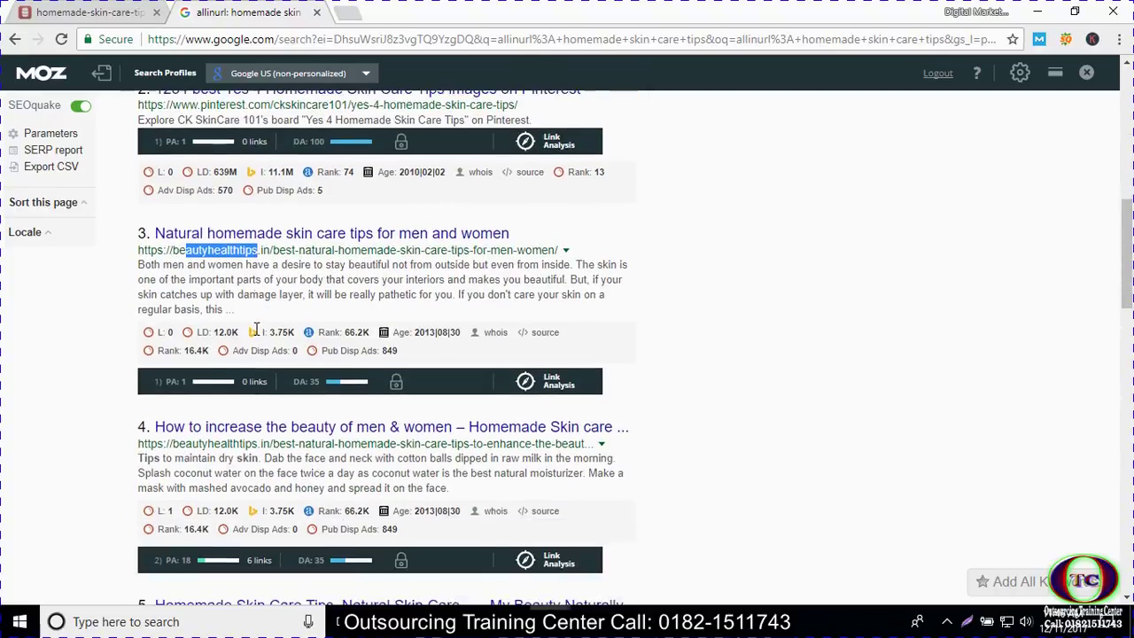
left_click_drag(186, 448, 306, 442)
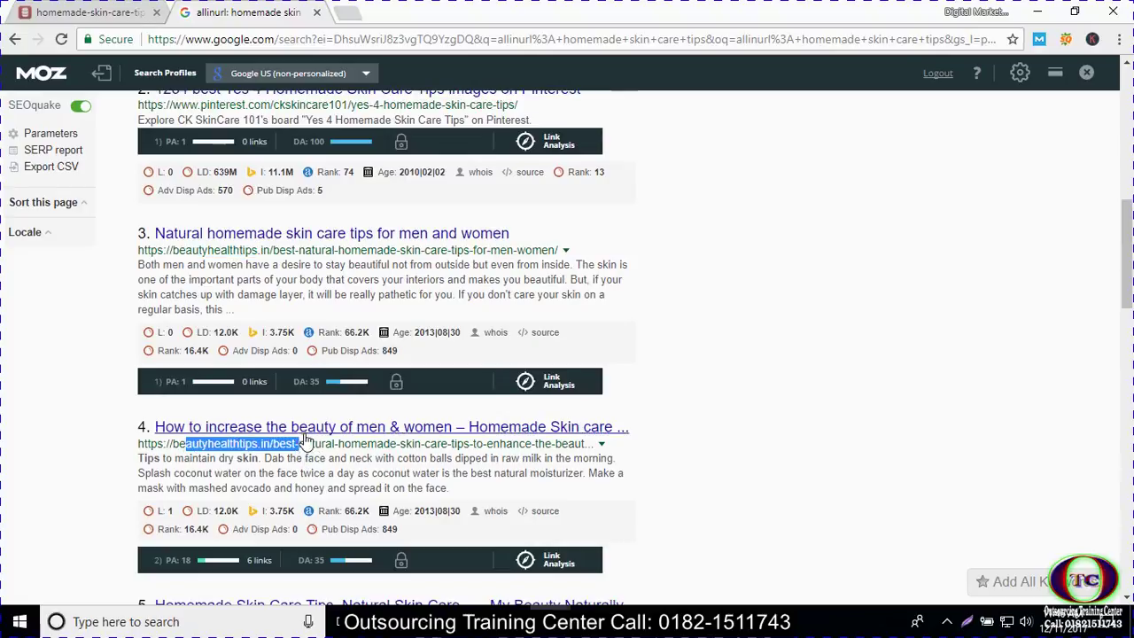
scroll(305, 442, "down", 2)
left_click_drag(207, 455, 319, 485)
scroll(293, 483, "down", 2)
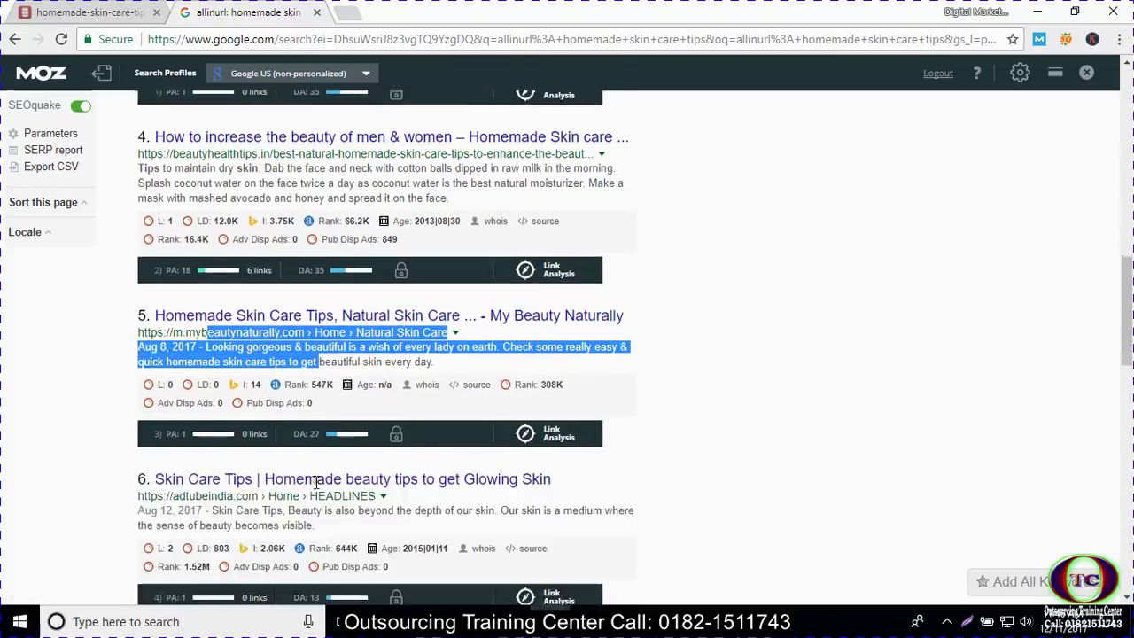
left_click_drag(188, 453, 304, 436)
scroll(304, 435, "down", 3)
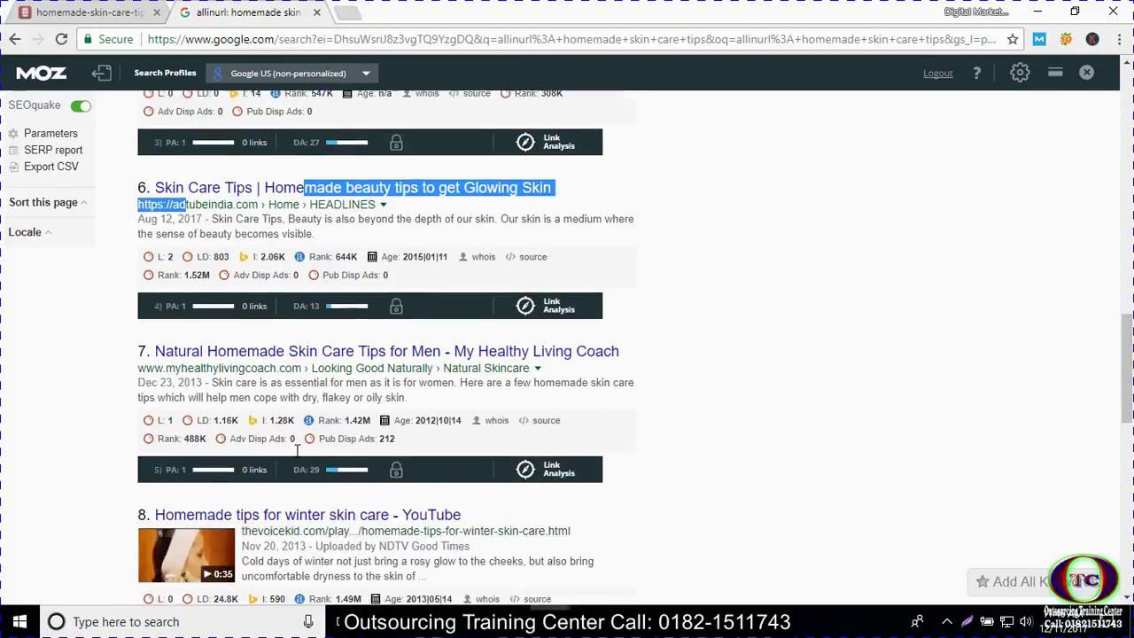
scroll(204, 418, "down", 3)
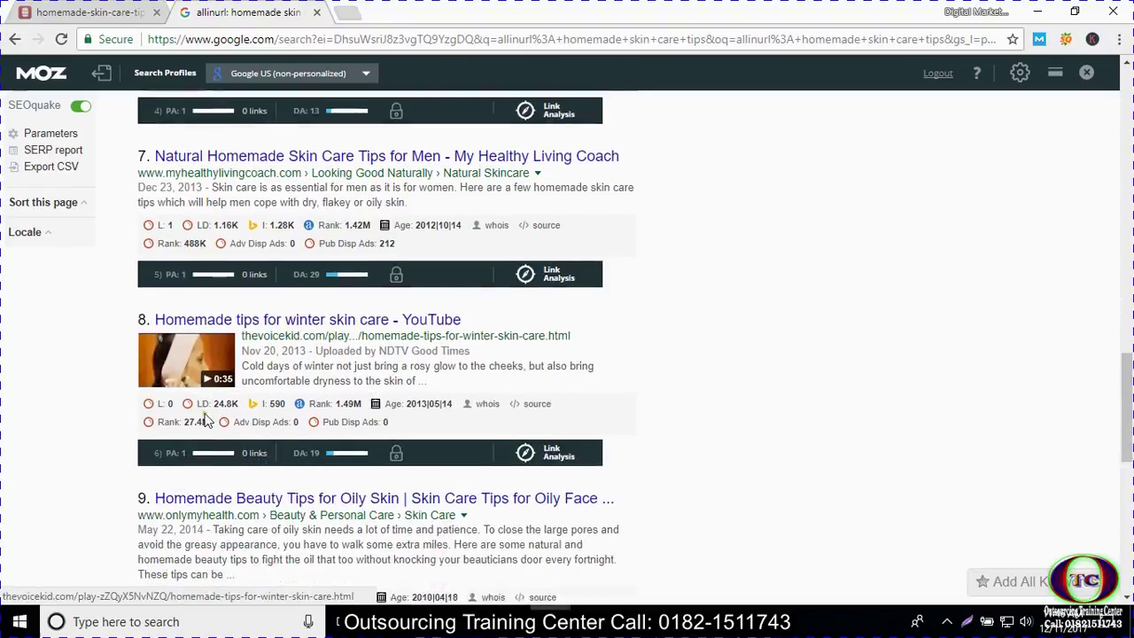
scroll(204, 421, "down", 1)
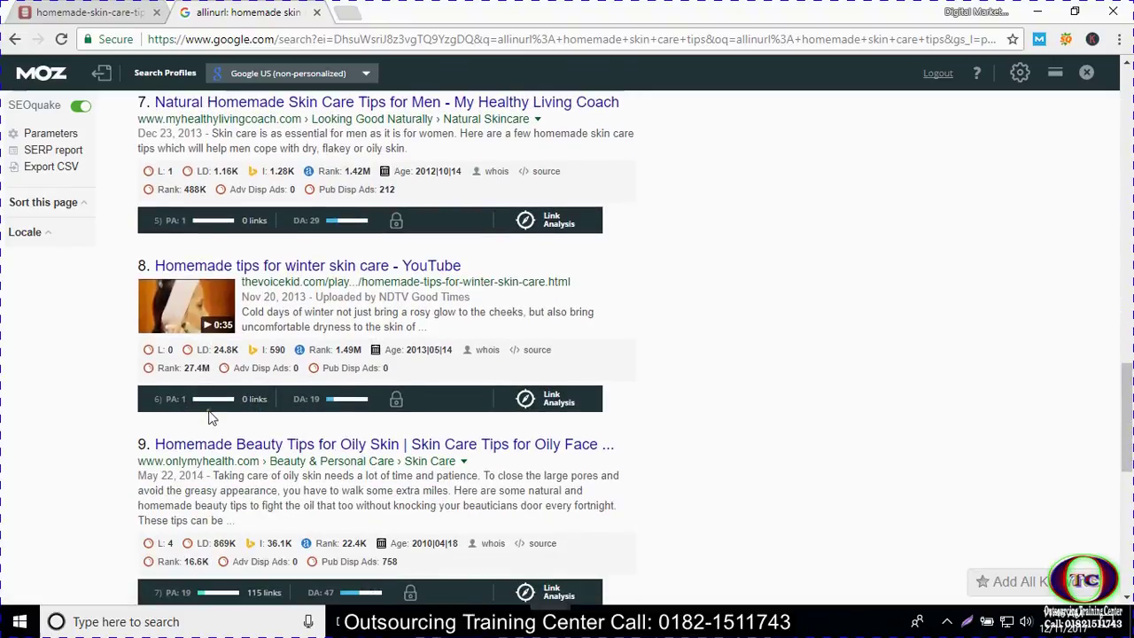
scroll(210, 417, "down", 2)
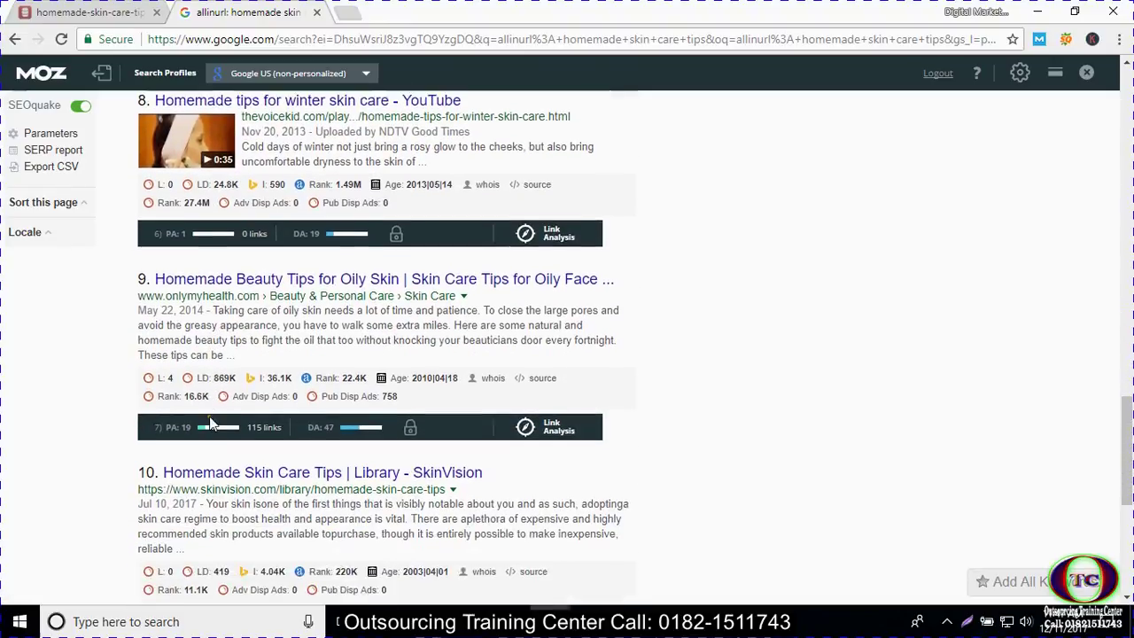
scroll(298, 476, "down", 1)
Switch to kerword analysis.xlsx, enter 0 in home page cell G2, and move on to low competitior site cell H2.
left_click(634, 556)
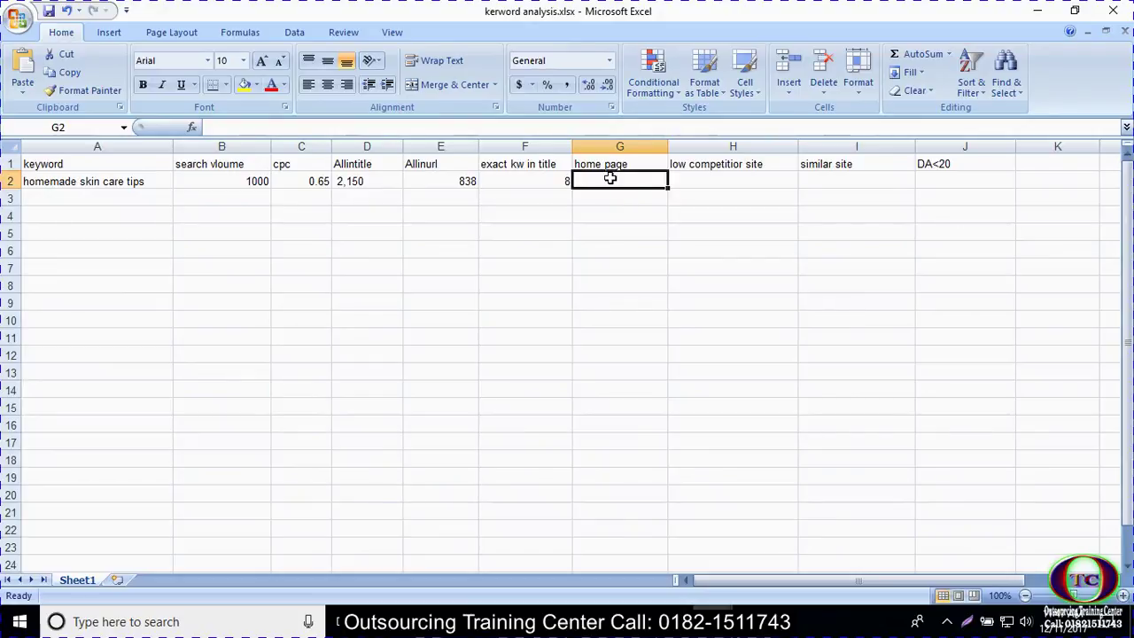
double_click(610, 178)
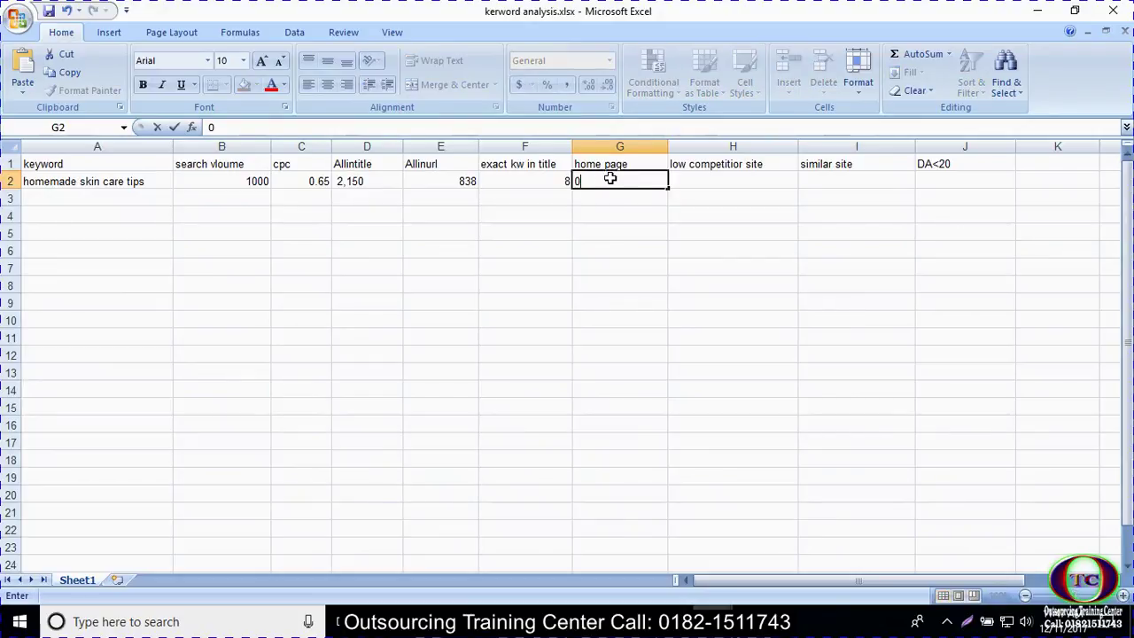
type("0")
left_click(695, 181)
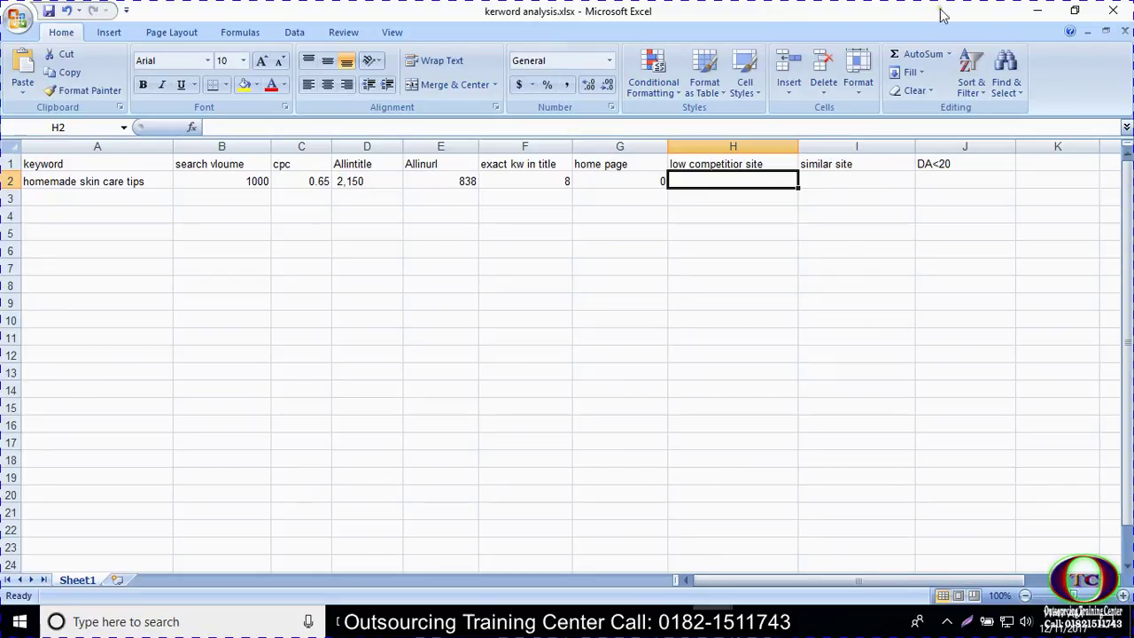
left_click(1040, 16)
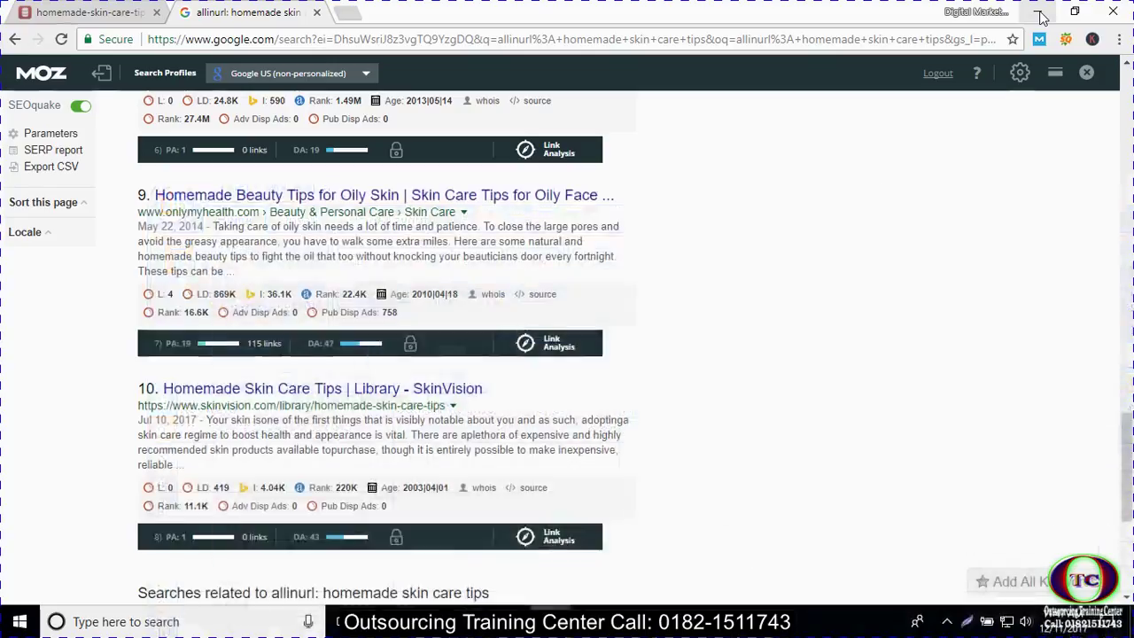
left_click(361, 10)
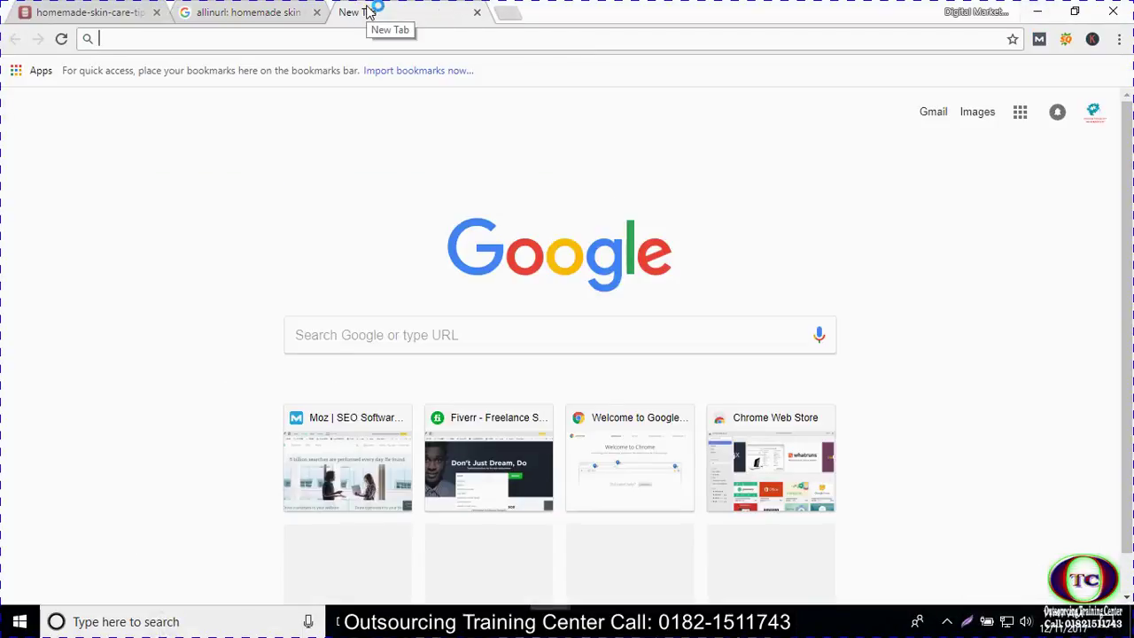
type("tri")
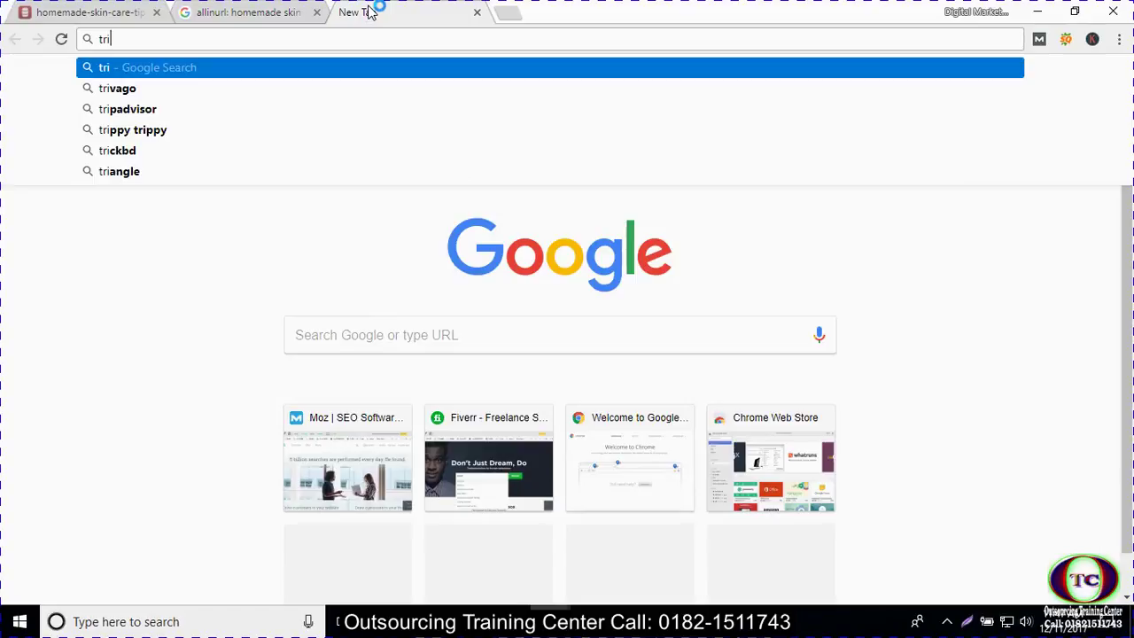
type("pad")
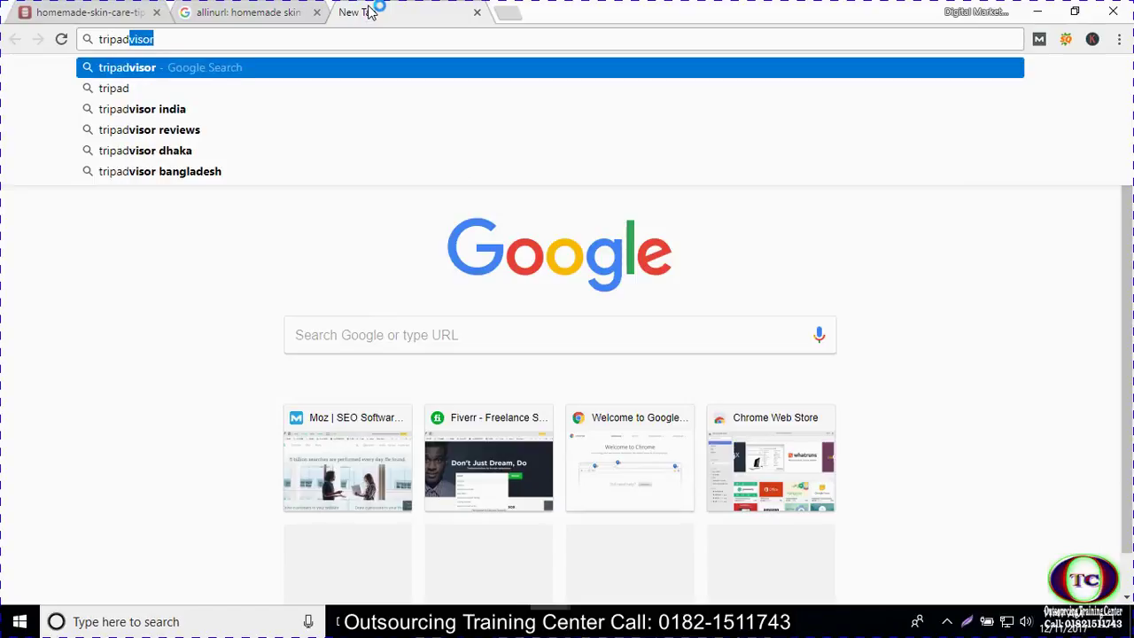
key("Return")
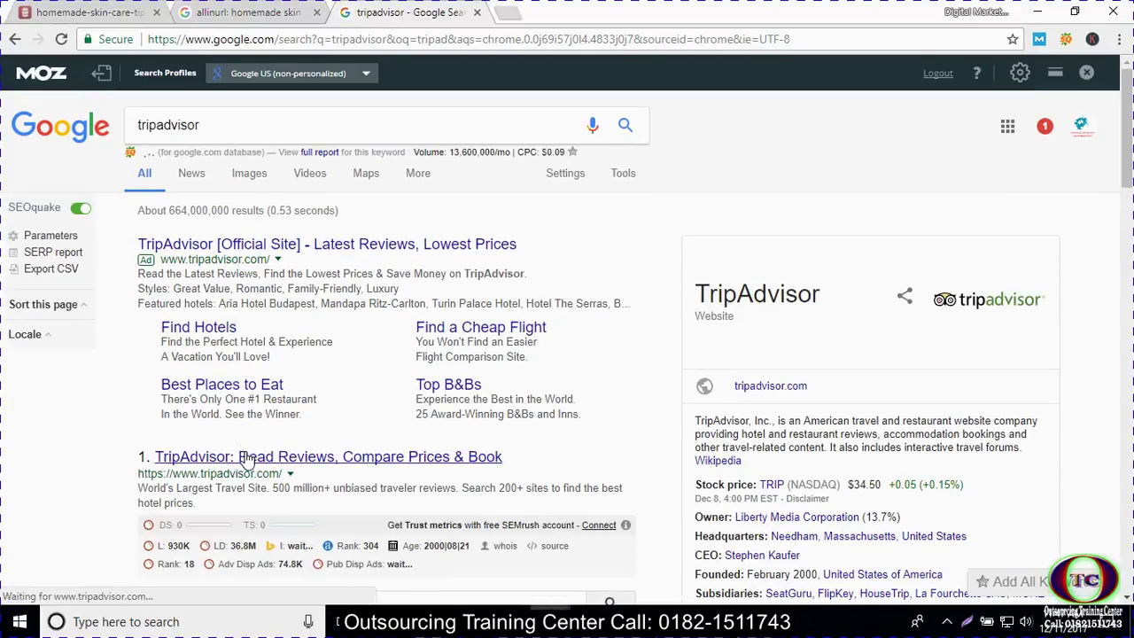
left_click(248, 457)
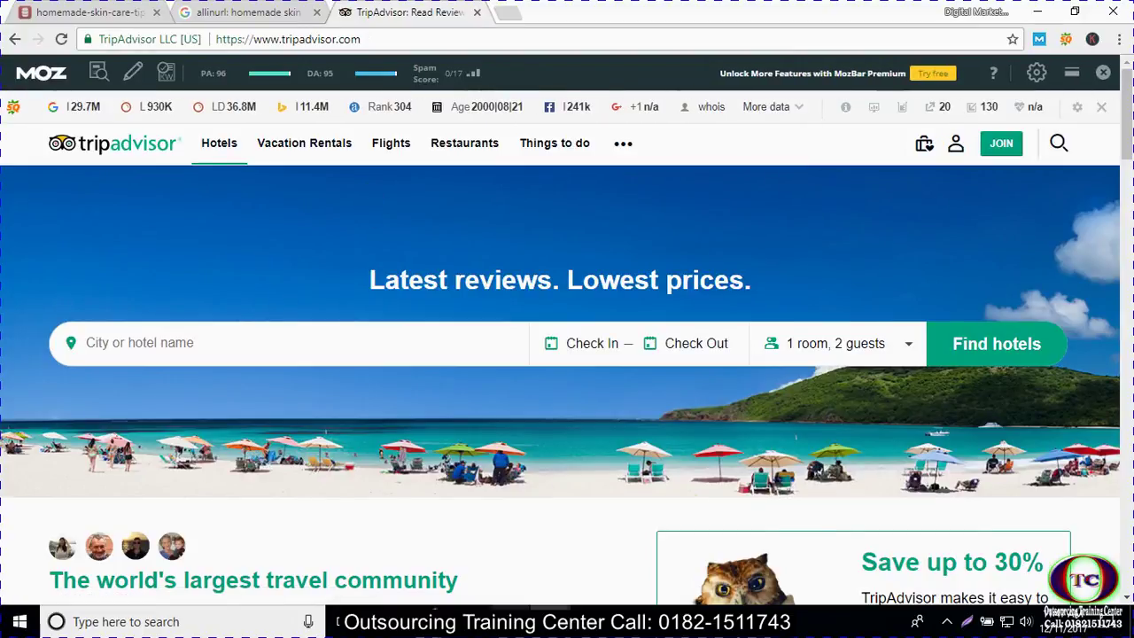
Examine the TripAdvisor home page from its hotel search area through the sections below as a sample site.
left_click(319, 343)
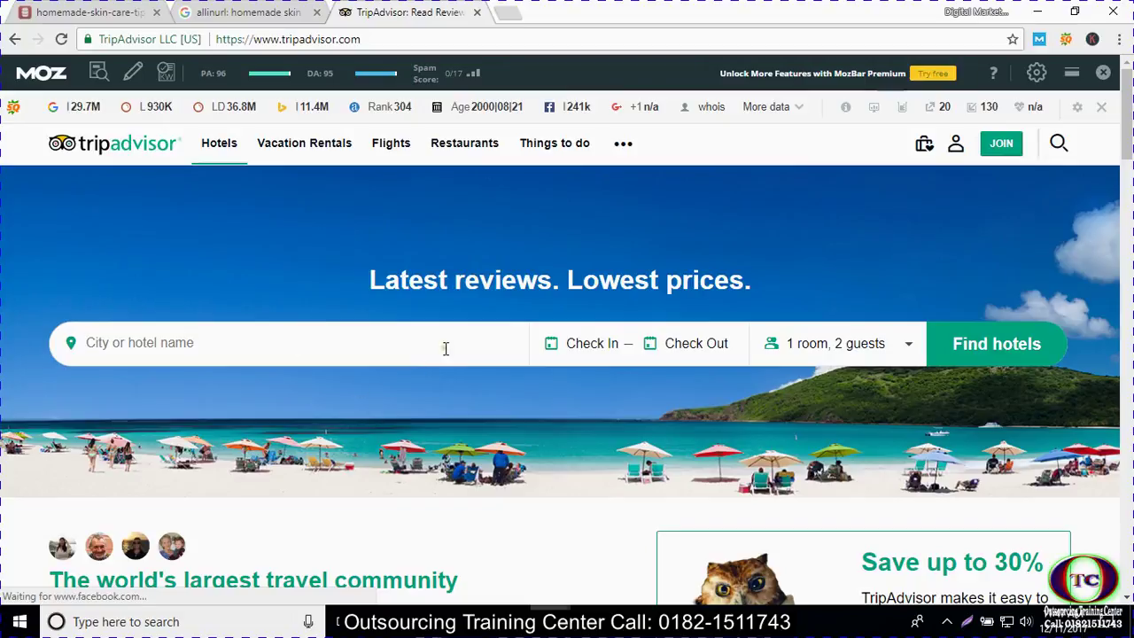
scroll(262, 304, "down", 2)
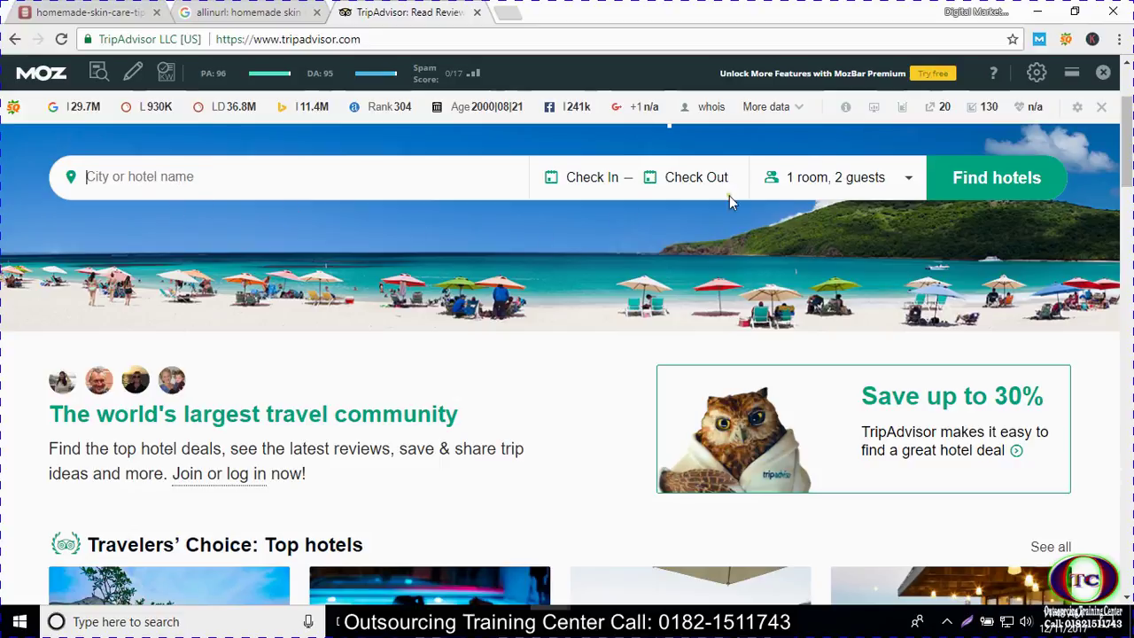
scroll(695, 241, "down", 15)
scroll(682, 240, "down", 4)
scroll(664, 238, "up", 12)
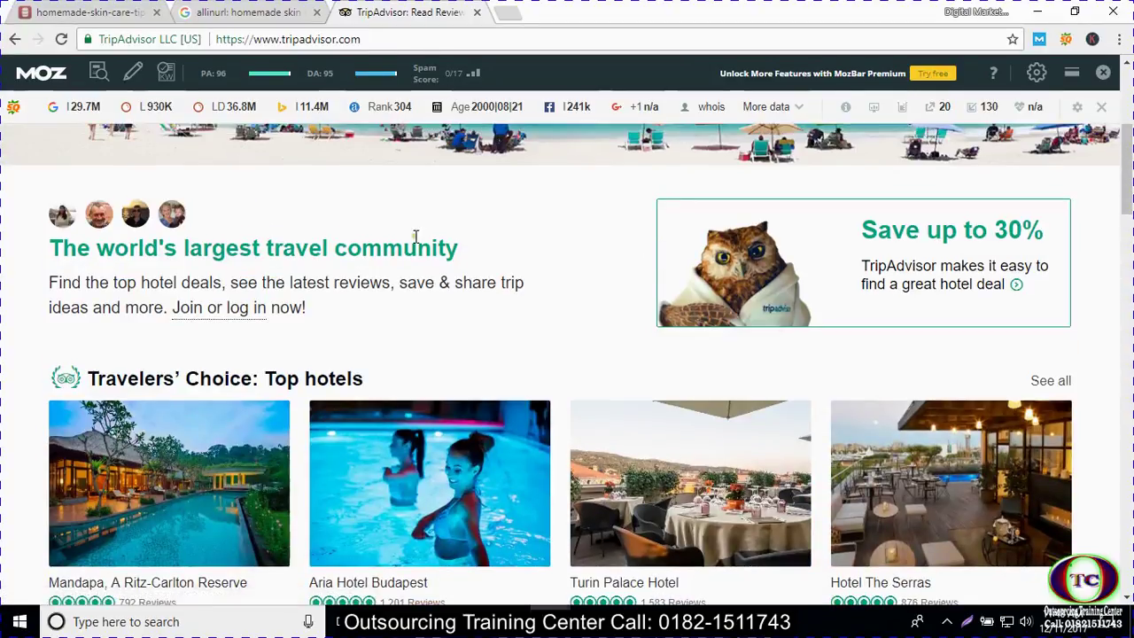
scroll(416, 238, "up", 4)
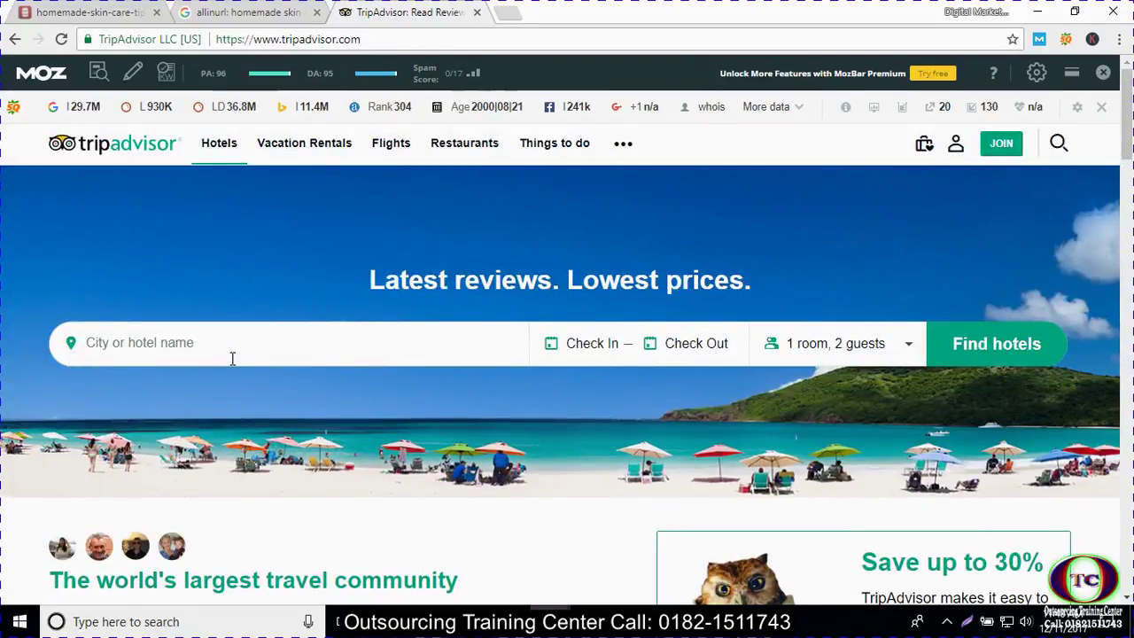
From the allinurl results, open result 9, the Onlymyhealth oily skin page, in a new tab and examine its article content.
left_click(249, 13)
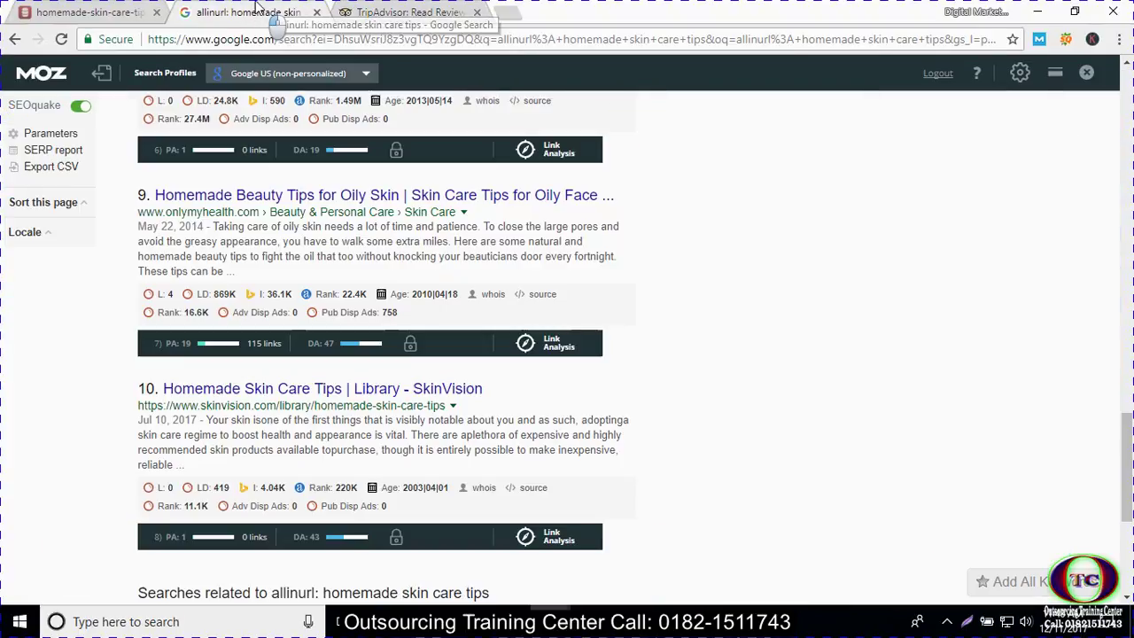
right_click(278, 199)
left_click(319, 210)
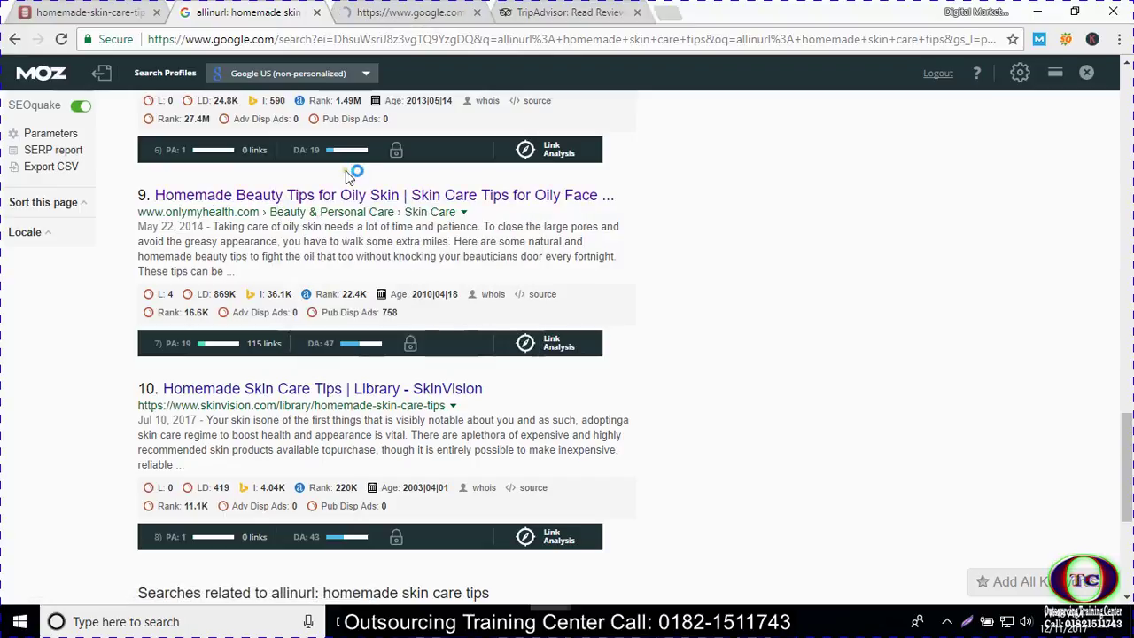
left_click(406, 11)
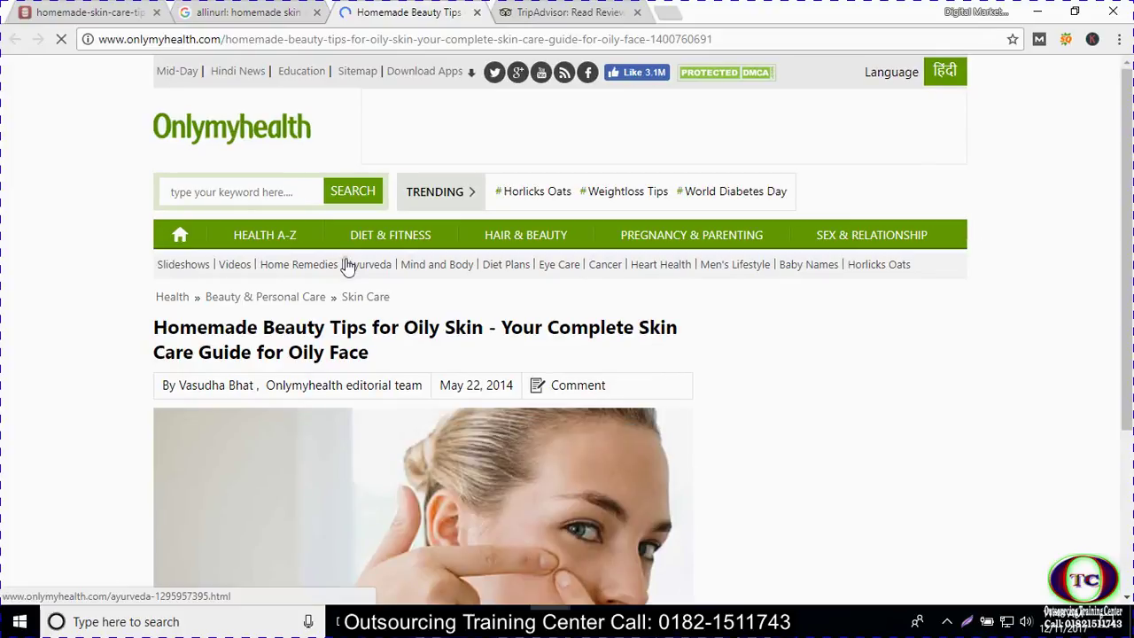
scroll(347, 266, "down", 3)
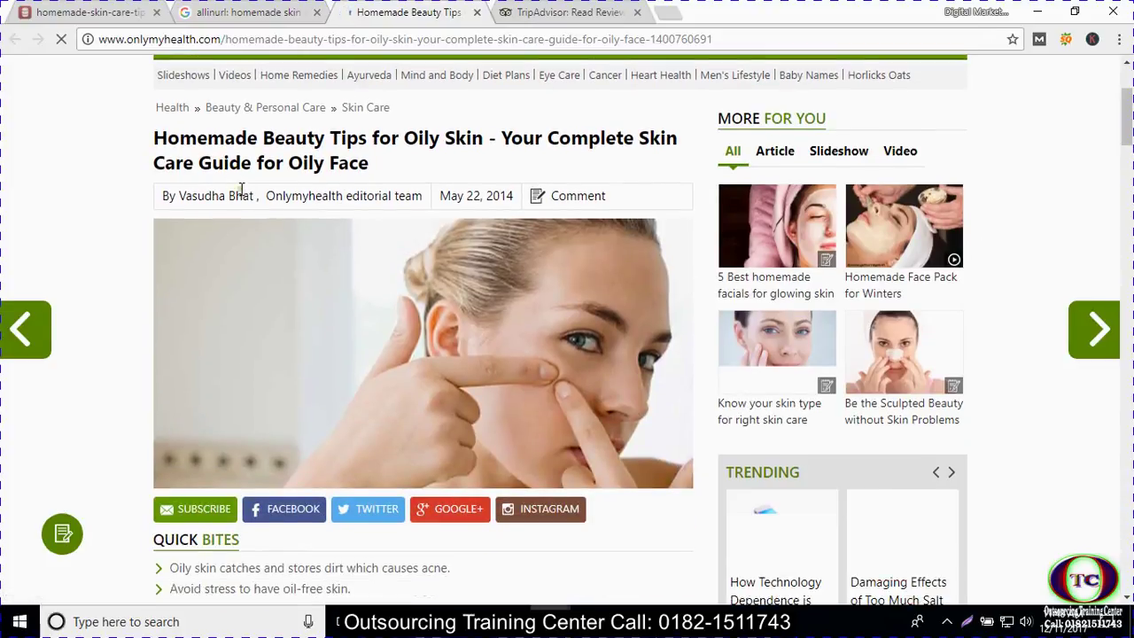
scroll(322, 253, "down", 2)
scroll(313, 314, "up", 5)
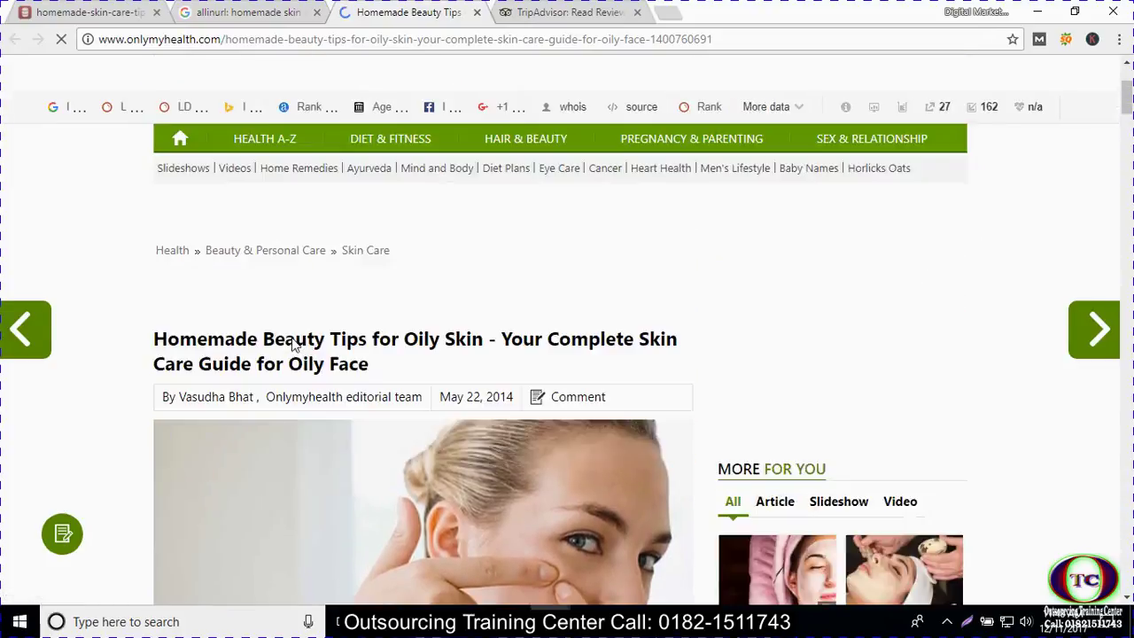
mouse_move(292, 302)
scroll(292, 303, "down", 12)
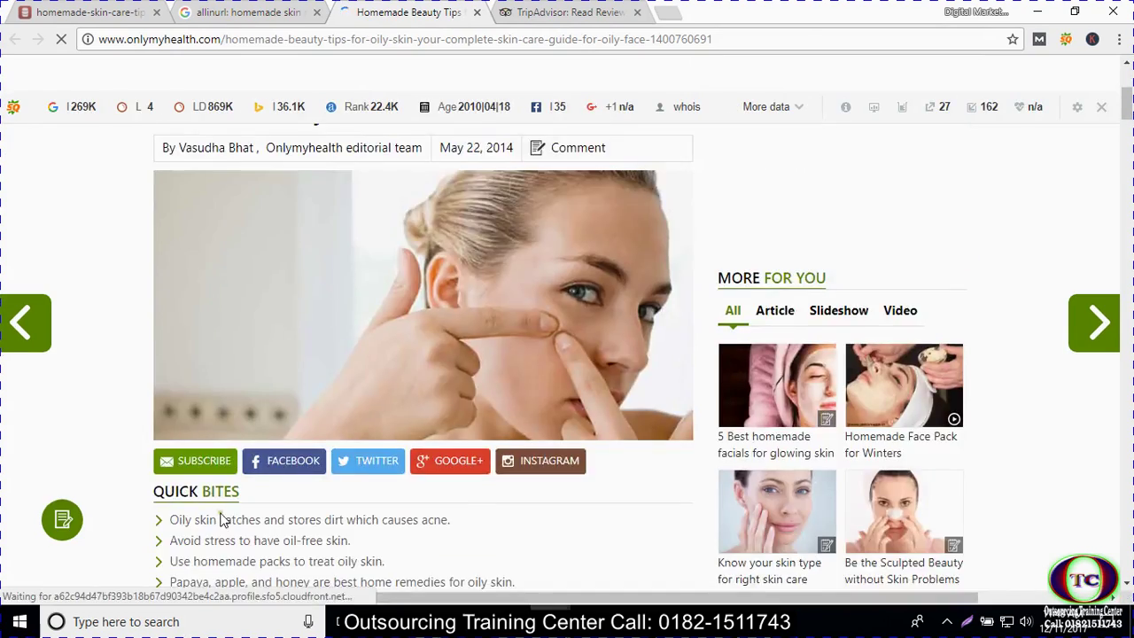
scroll(237, 477, "down", 4)
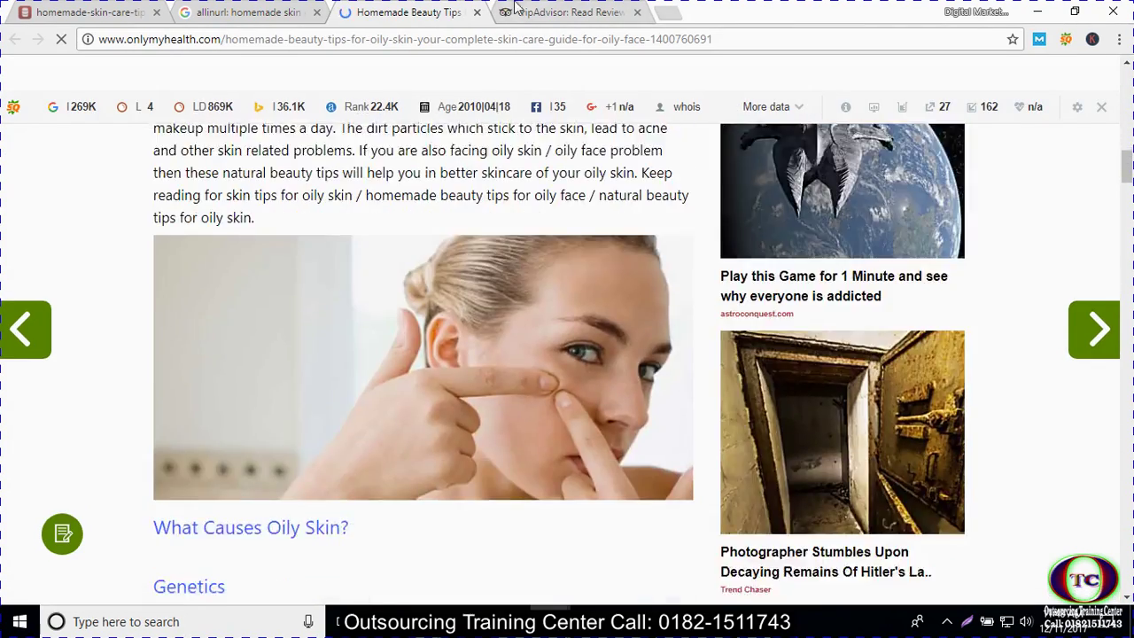
scroll(502, 166, "down", 15)
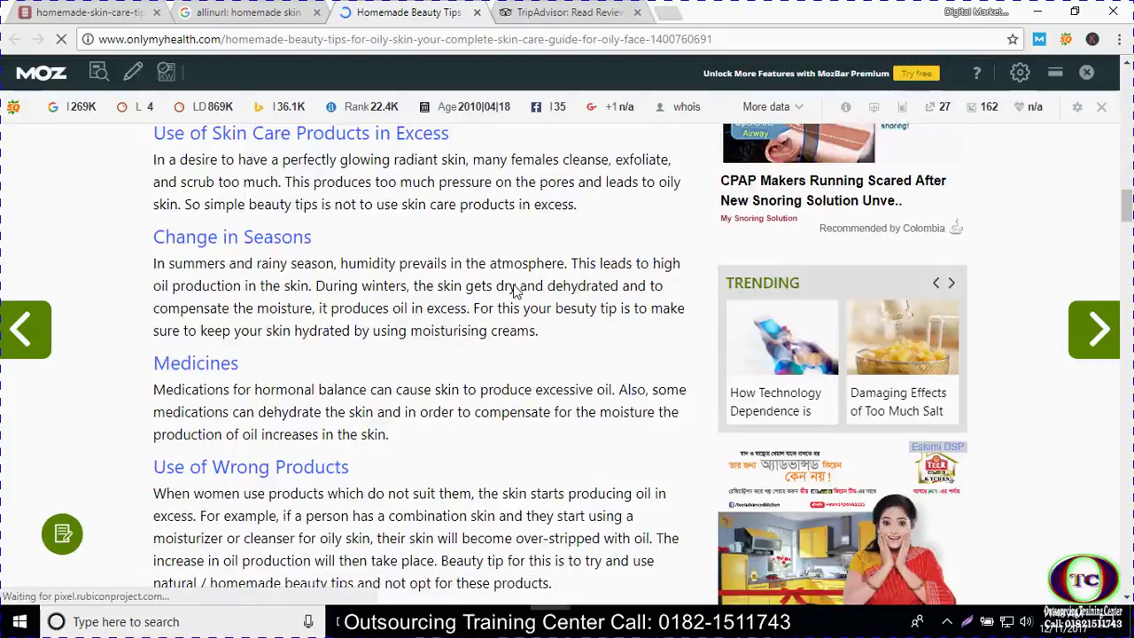
scroll(520, 257, "down", 6)
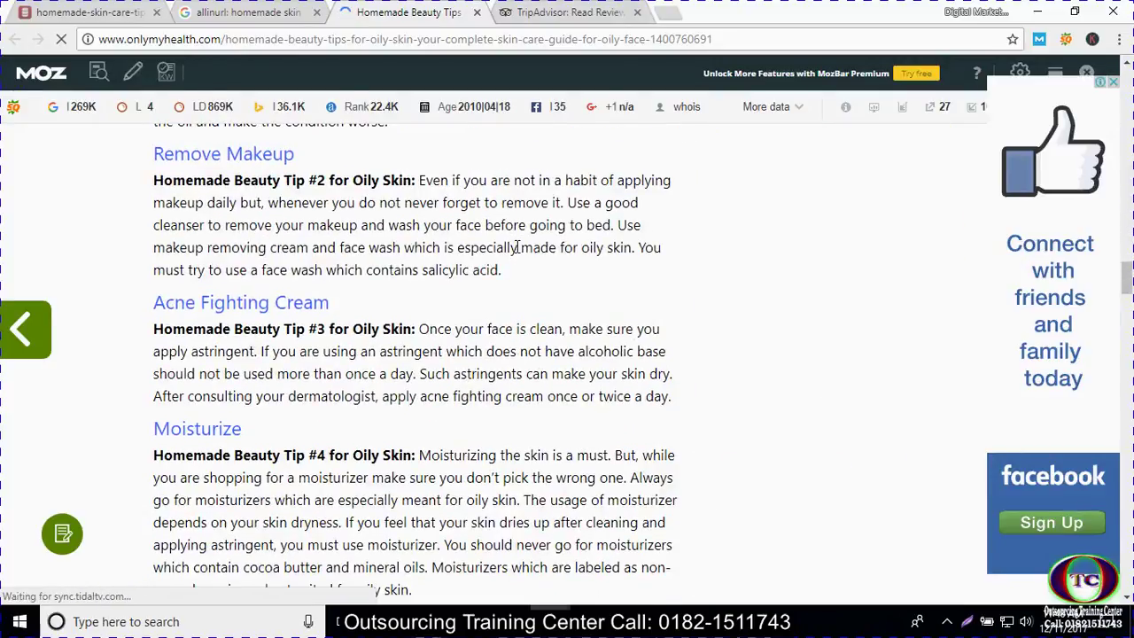
Close the Onlymyhealth and TripAdvisor tabs and return to the middle of the allinurl results list.
left_click(478, 12)
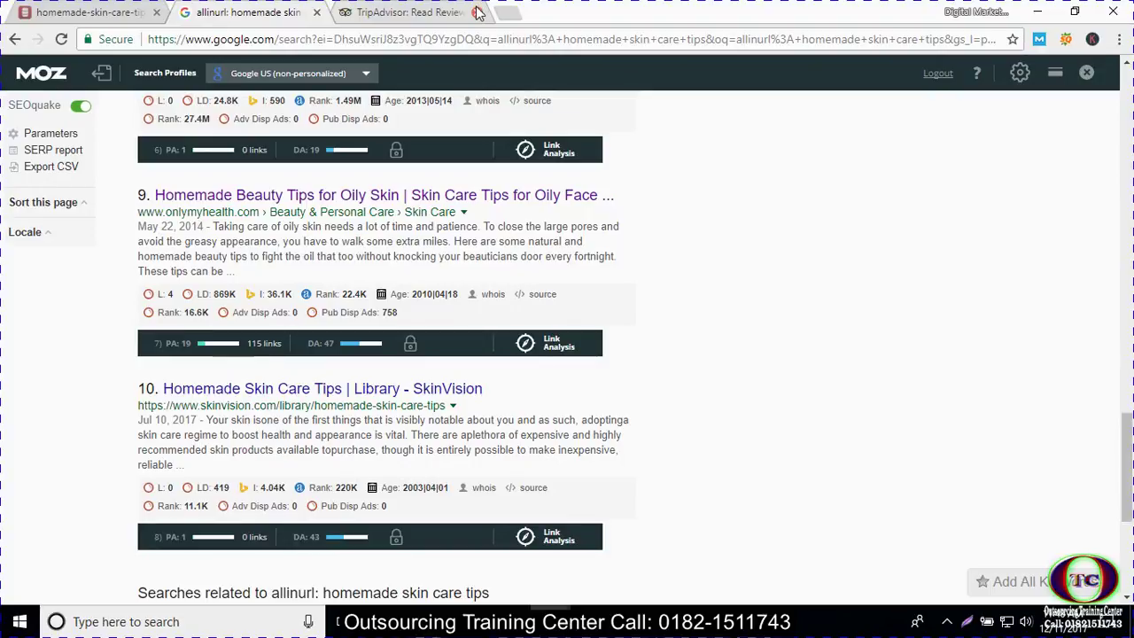
left_click(385, 13)
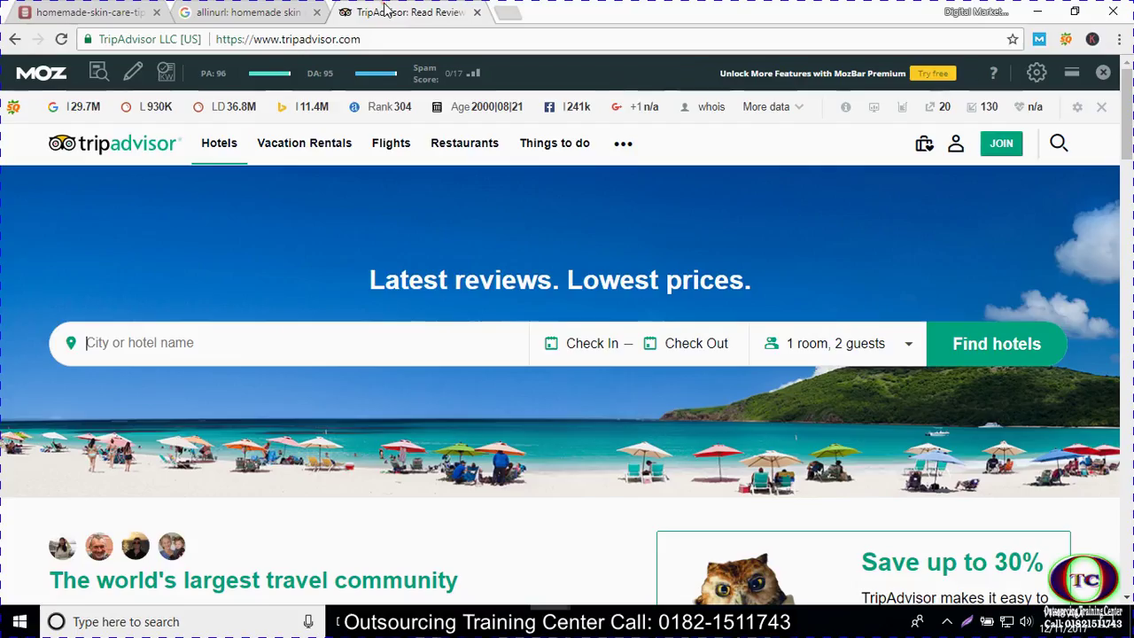
left_click(477, 13)
scroll(357, 193, "up", 7)
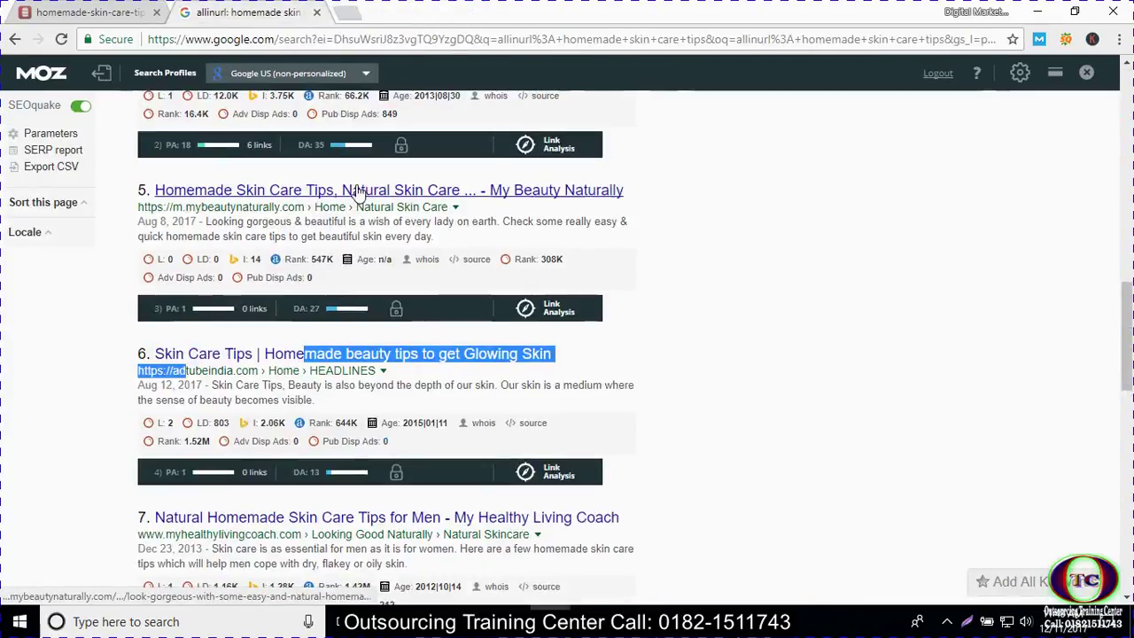